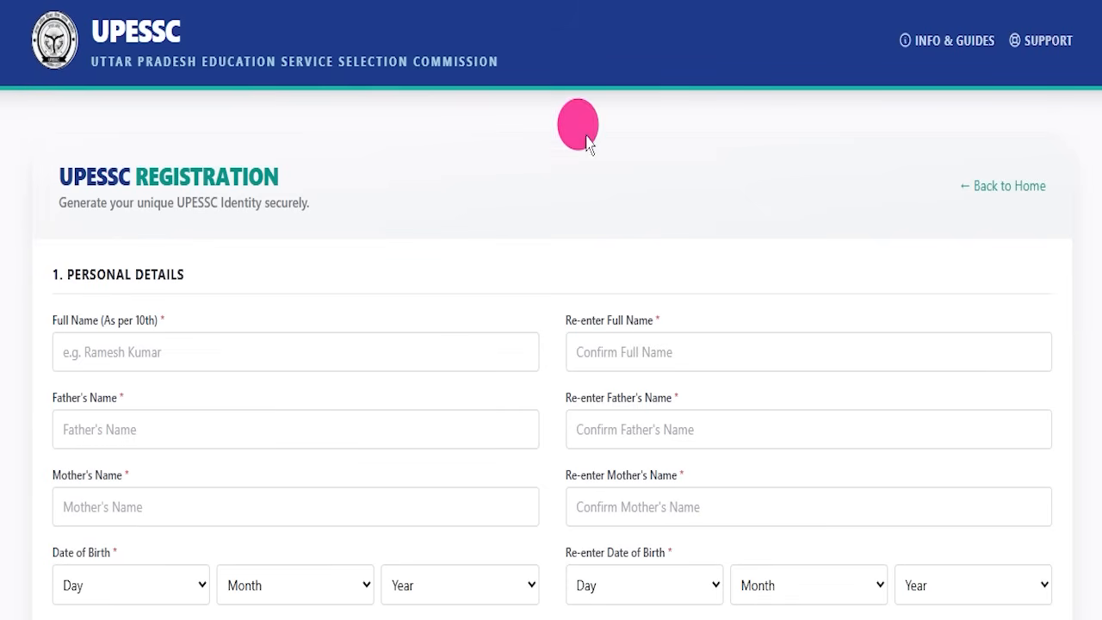
Preview the UPESSC registration form and highlight the last date for applying online in the UPTET Form Fill Up 2026 article
{"action": "scroll", "coordinate": [510, 244], "scroll_direction": "down", "scroll_amount": 15}
{"action": "scroll", "coordinate": [511, 256], "scroll_direction": "up", "scroll_amount": 15}
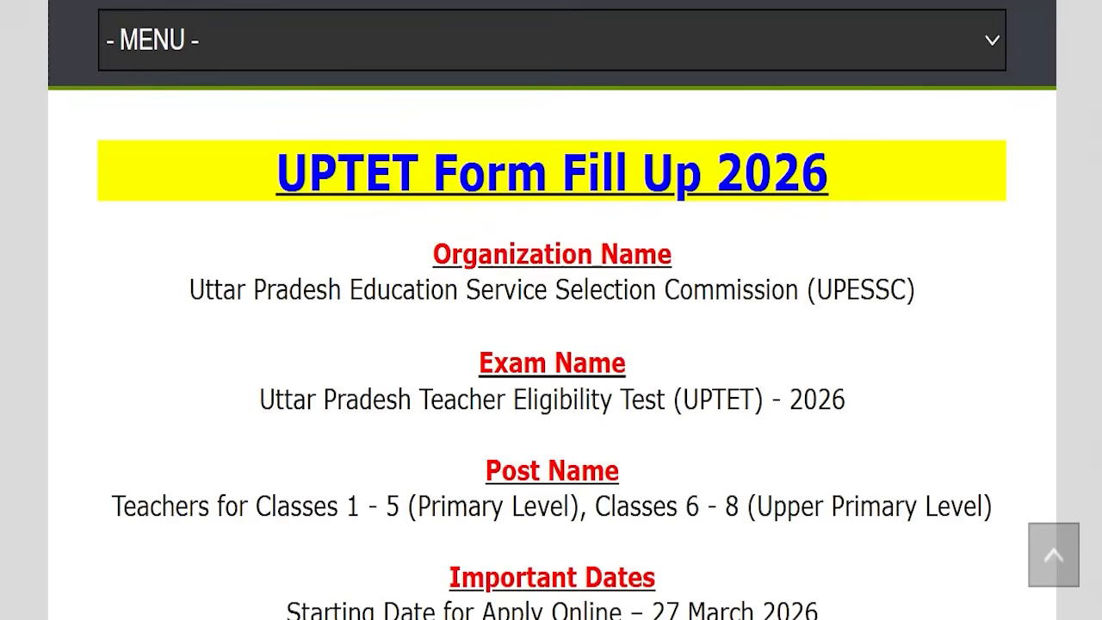
{"action": "scroll", "coordinate": [517, 327], "scroll_direction": "down", "scroll_amount": 3}
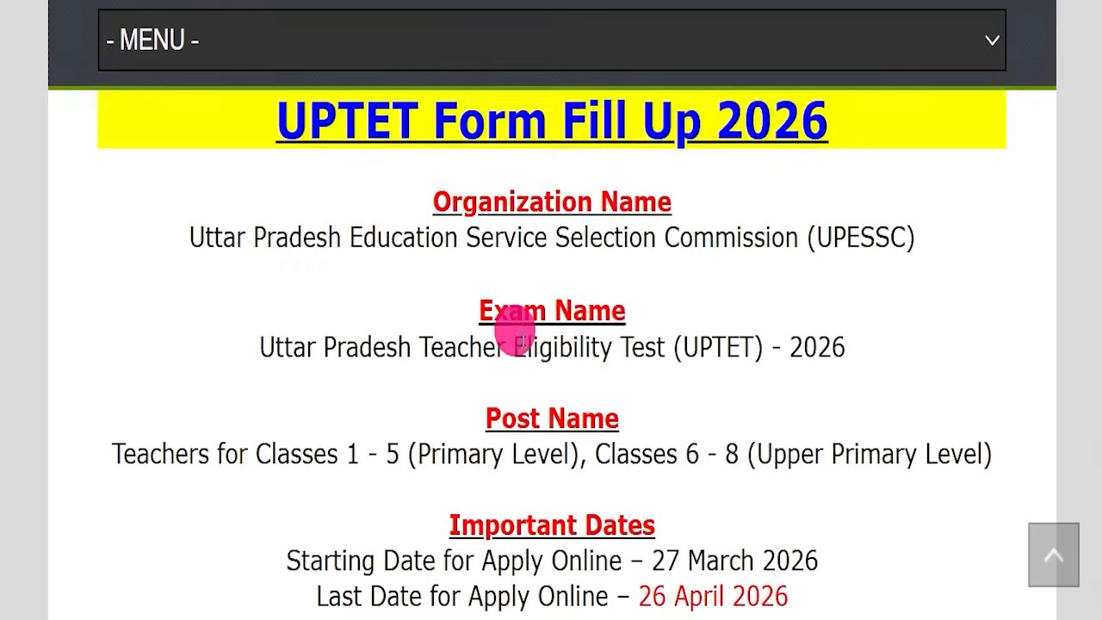
{"action": "left_click_drag", "start_coordinate": [633, 437], "coordinate": [804, 422]}
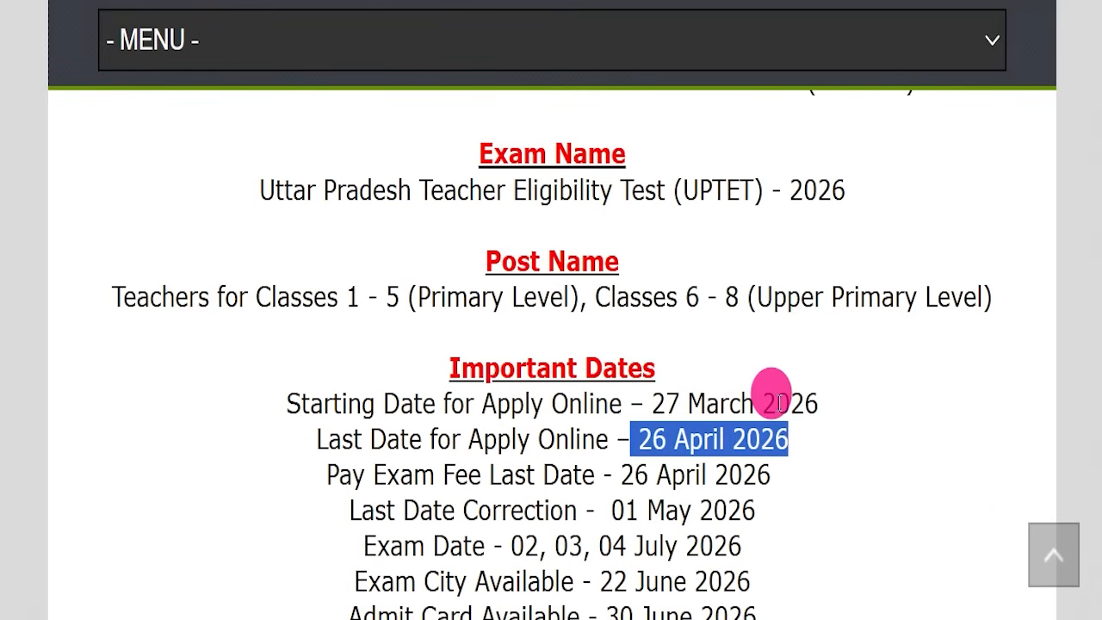
{"action": "scroll", "coordinate": [773, 398], "scroll_direction": "up", "scroll_amount": 3}
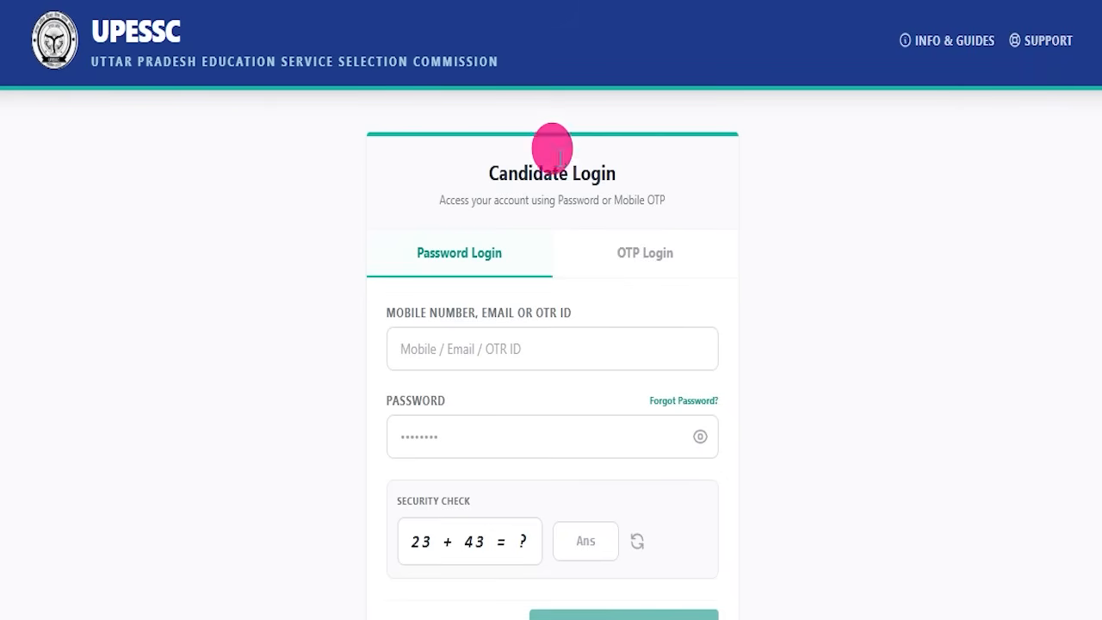
Look over the candidate login page and the opening pages of the UPTET-2026 notification PDF
{"action": "scroll", "coordinate": [689, 340], "scroll_direction": "down", "scroll_amount": 3}
{"action": "scroll", "coordinate": [732, 353], "scroll_direction": "up", "scroll_amount": 3}
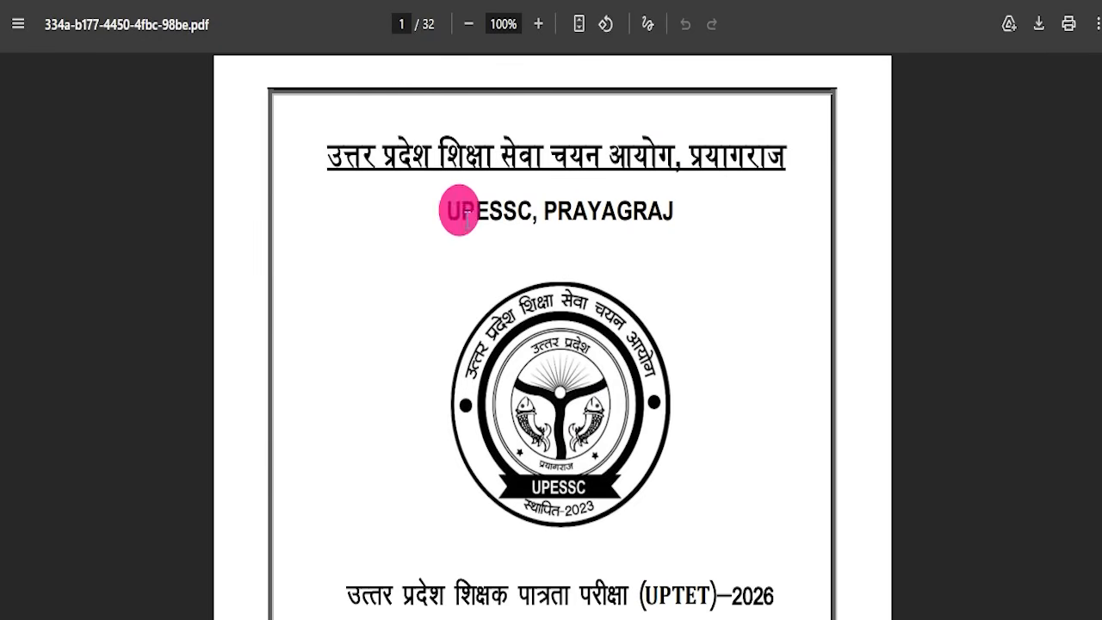
{"action": "scroll", "coordinate": [485, 290], "scroll_direction": "down", "scroll_amount": 10}
{"action": "scroll", "coordinate": [484, 284], "scroll_direction": "down", "scroll_amount": 10}
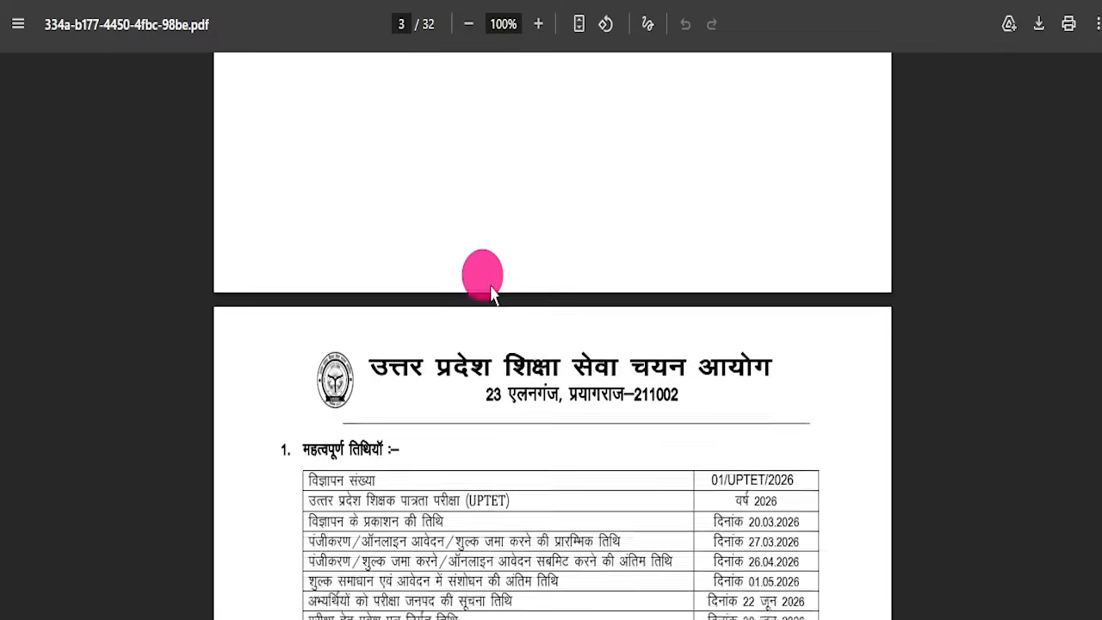
{"action": "scroll", "coordinate": [484, 275], "scroll_direction": "up", "scroll_amount": 8}
{"action": "scroll", "coordinate": [487, 284], "scroll_direction": "down", "scroll_amount": 3}
{"action": "scroll", "coordinate": [494, 301], "scroll_direction": "up", "scroll_amount": 10}
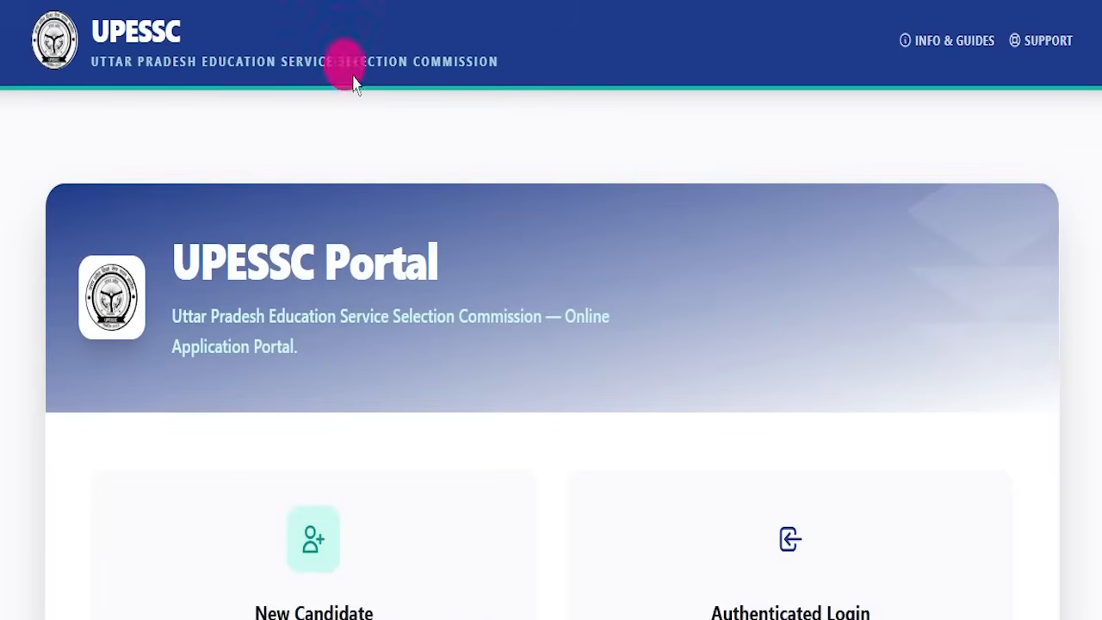
Examine the new candidate and login options on the UPESSC Portal home page, including the Candidate Login form
{"action": "scroll", "coordinate": [527, 241], "scroll_direction": "down", "scroll_amount": 5}
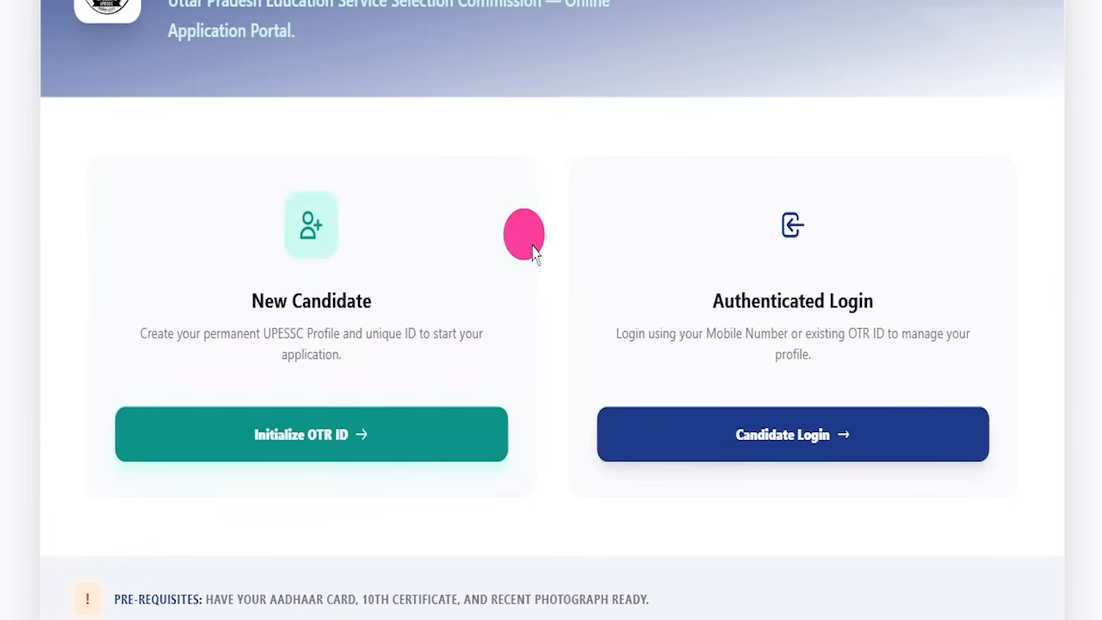
{"action": "scroll", "coordinate": [522, 250], "scroll_direction": "up", "scroll_amount": 5}
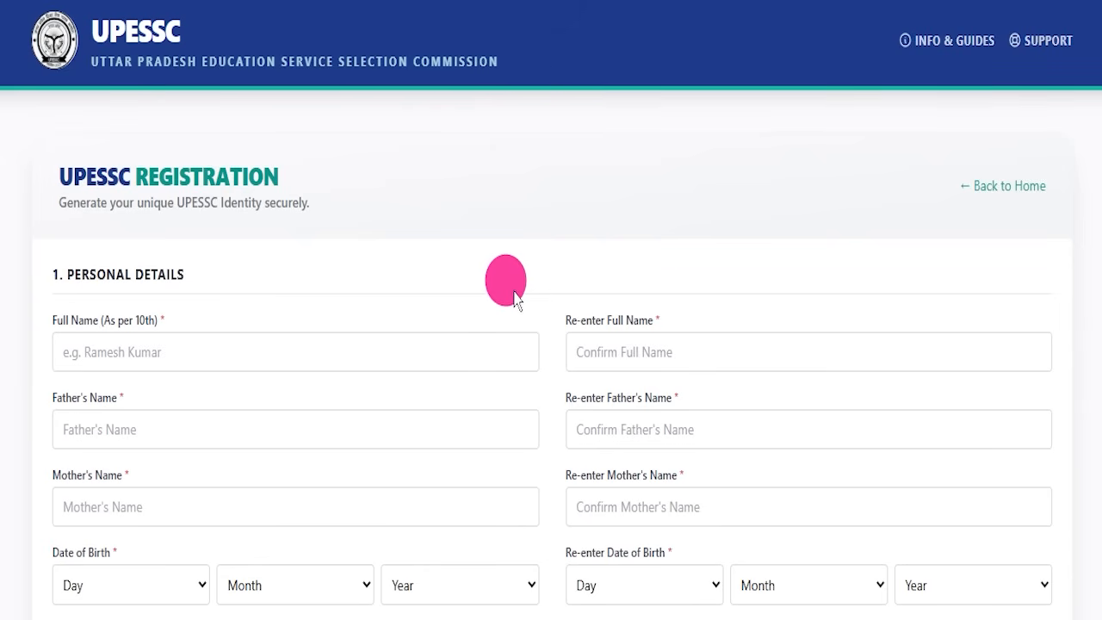
{"action": "left_click", "coordinate": [472, 1]}
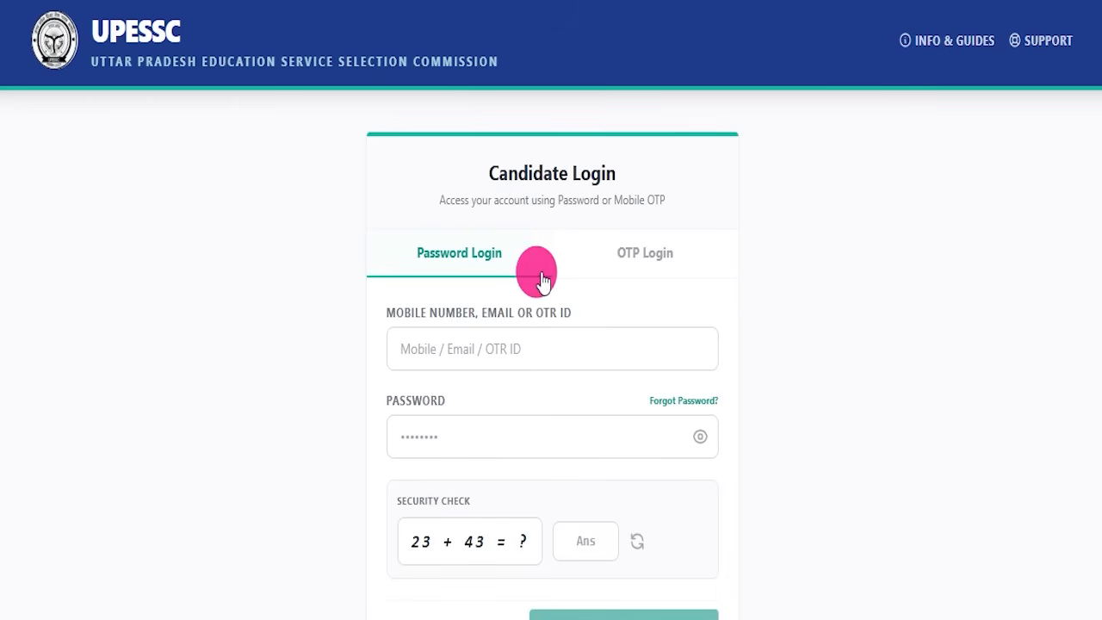
{"action": "scroll", "coordinate": [709, 298], "scroll_direction": "down", "scroll_amount": 3}
{"action": "scroll", "coordinate": [679, 327], "scroll_direction": "up", "scroll_amount": 3}
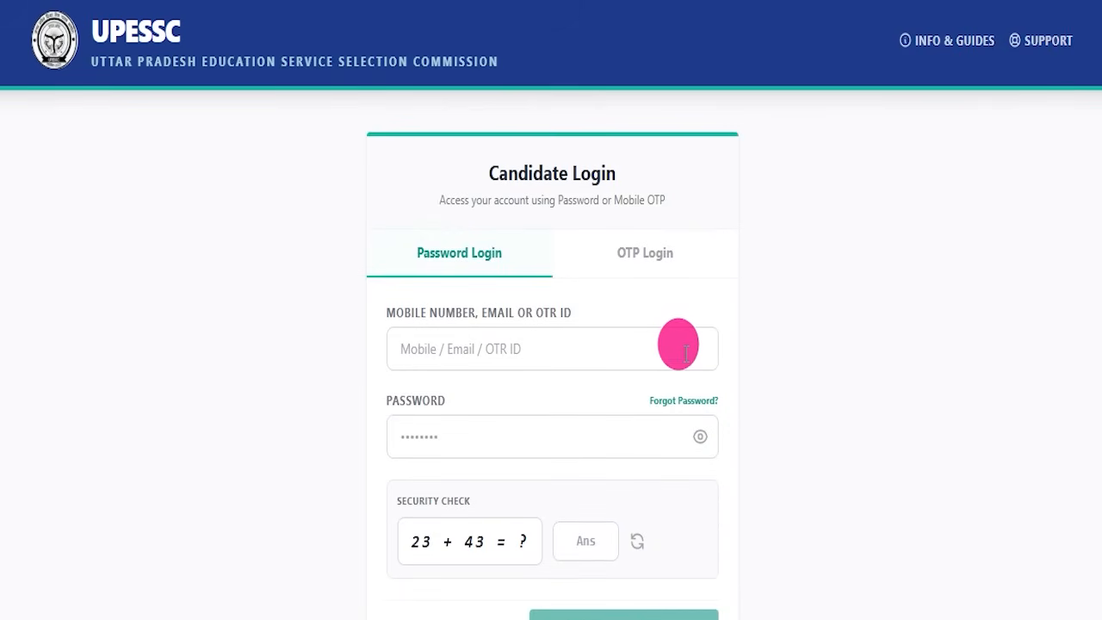
Return to the UPESSC Registration page and review its Personal Details and Contact & Identity sections
{"action": "left_click", "coordinate": [508, 1]}
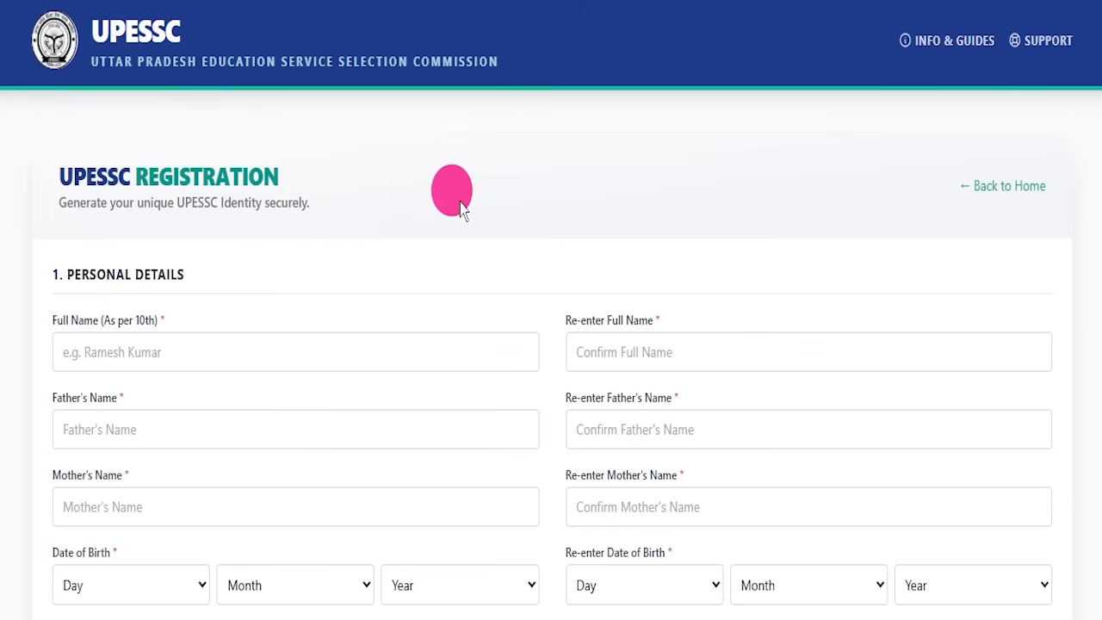
{"action": "scroll", "coordinate": [461, 209], "scroll_direction": "down", "scroll_amount": 3}
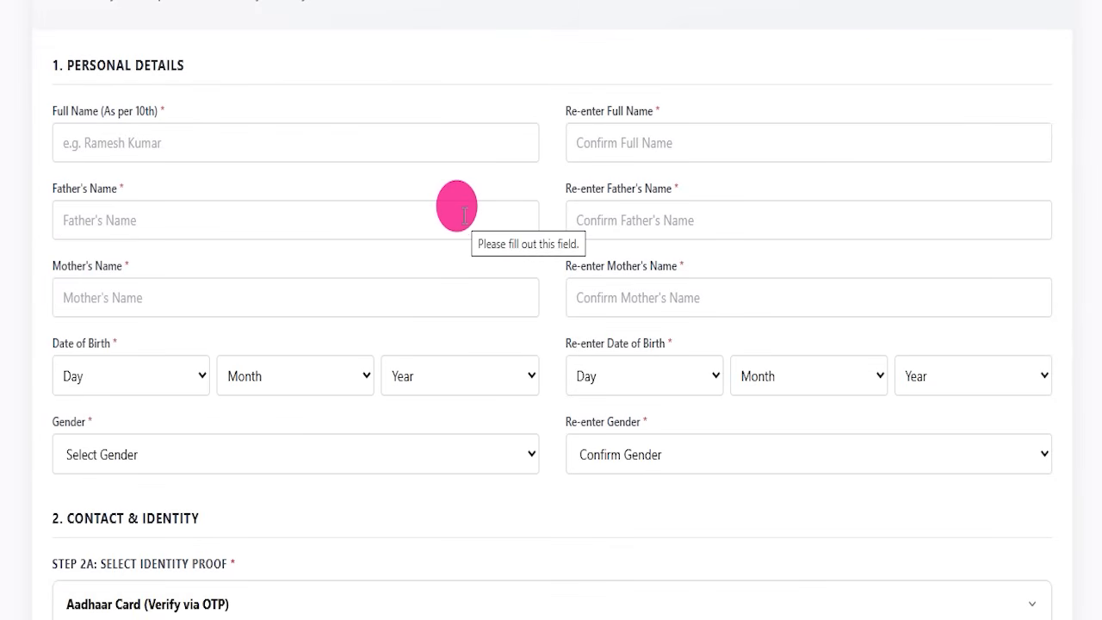
{"action": "scroll", "coordinate": [465, 215], "scroll_direction": "down", "scroll_amount": 3}
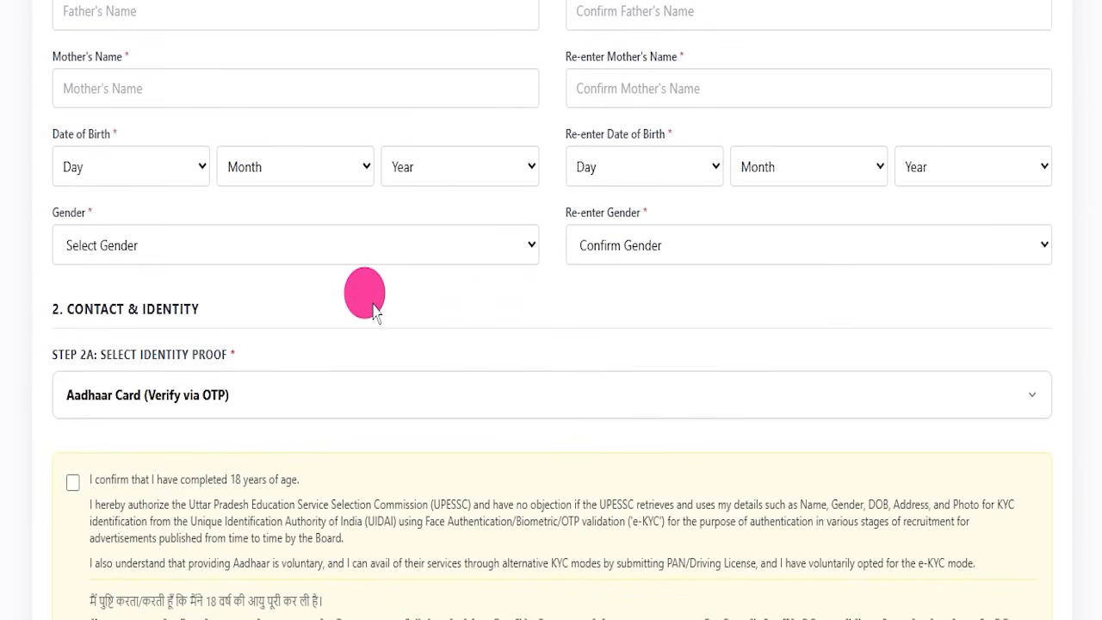
{"action": "scroll", "coordinate": [373, 312], "scroll_direction": "down", "scroll_amount": 9}
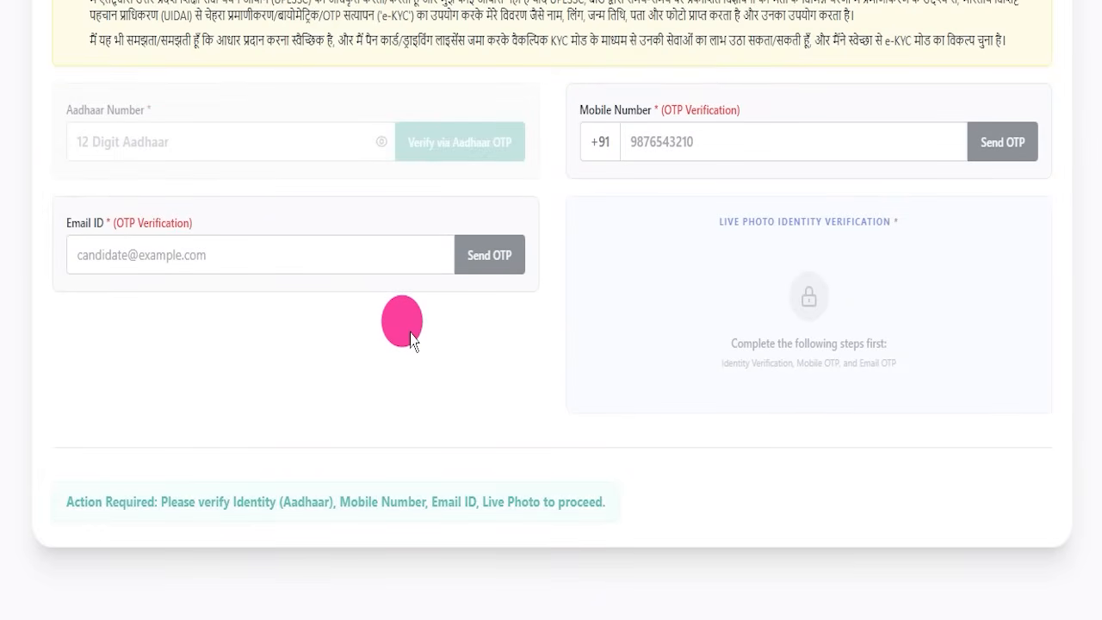
{"action": "scroll", "coordinate": [413, 349], "scroll_direction": "down", "scroll_amount": 2}
{"action": "scroll", "coordinate": [409, 344], "scroll_direction": "up", "scroll_amount": 15}
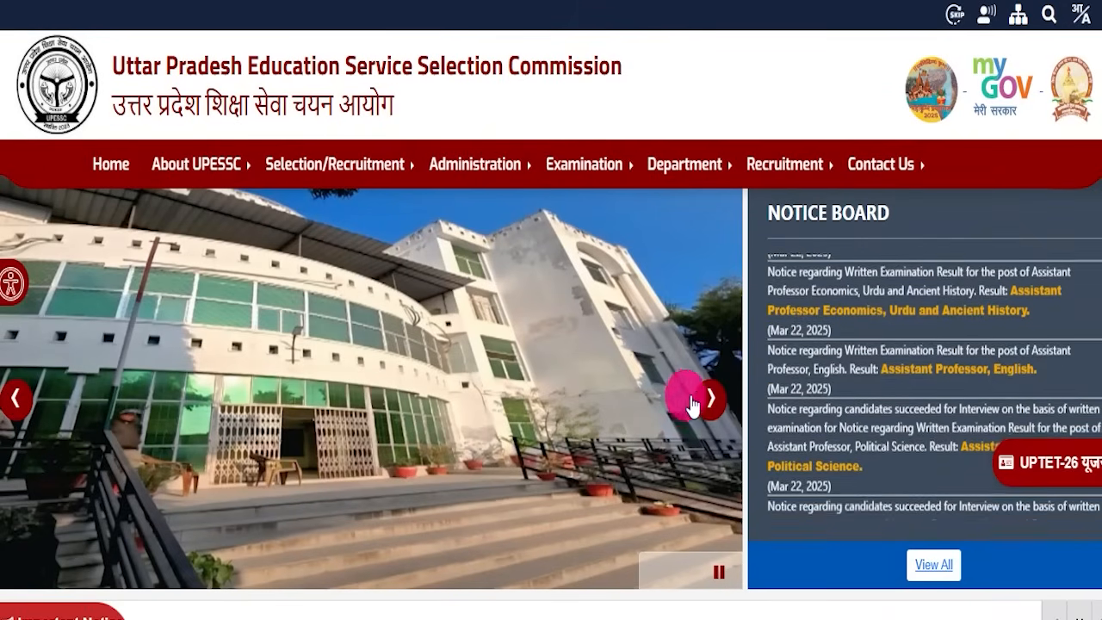
Browse the commission's official home page, going through its banner images and the sections below them
{"action": "left_click", "coordinate": [708, 407]}
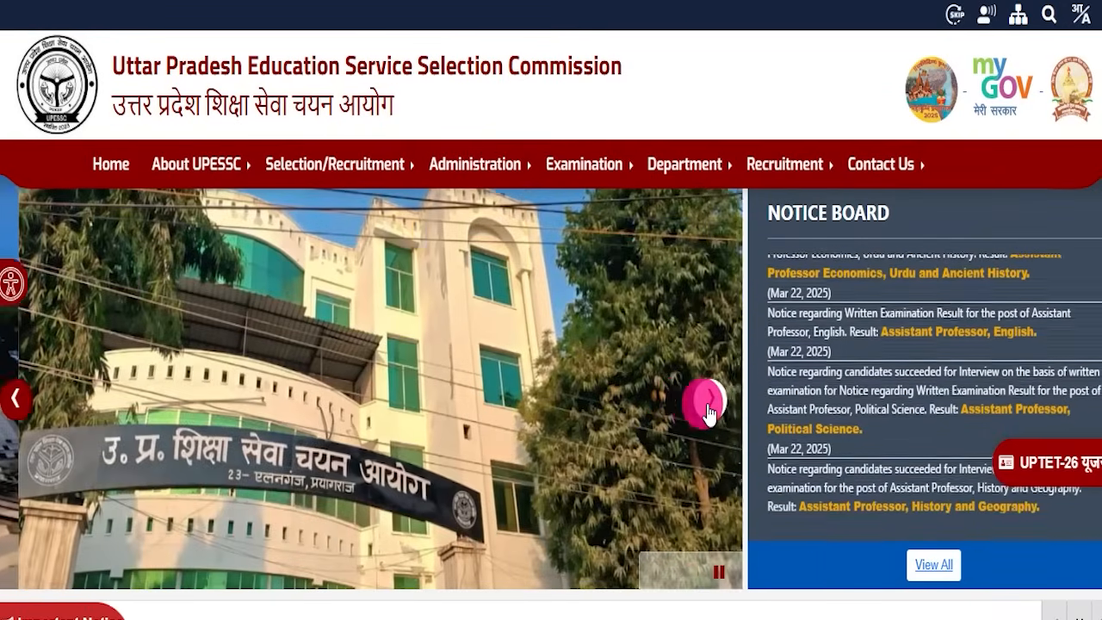
{"action": "left_click", "coordinate": [710, 415]}
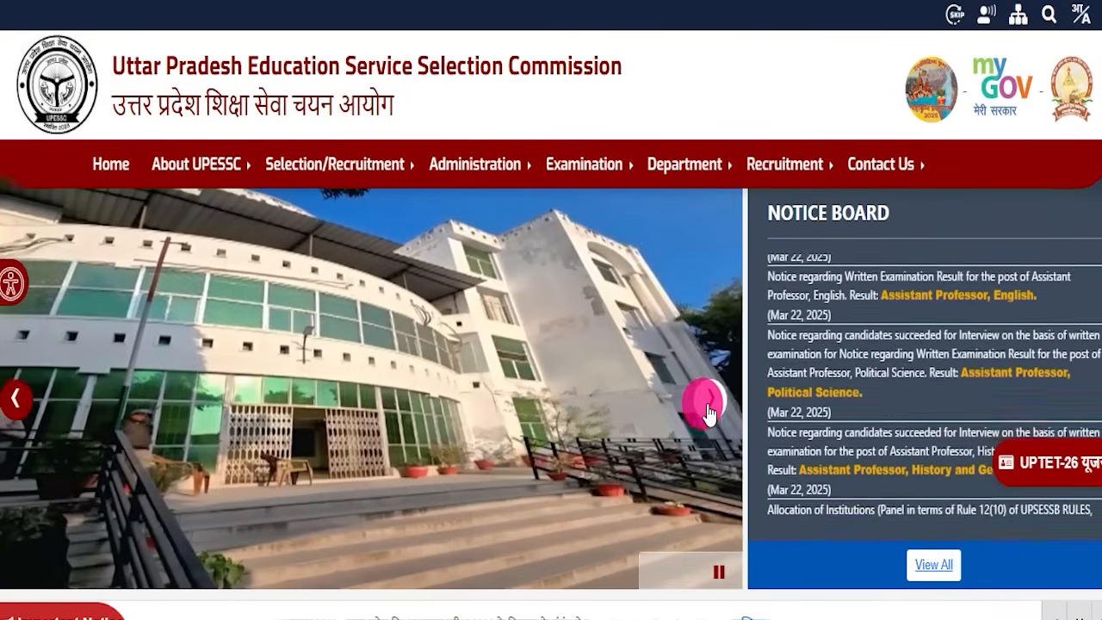
{"action": "left_click", "coordinate": [710, 414]}
{"action": "left_click", "coordinate": [711, 415]}
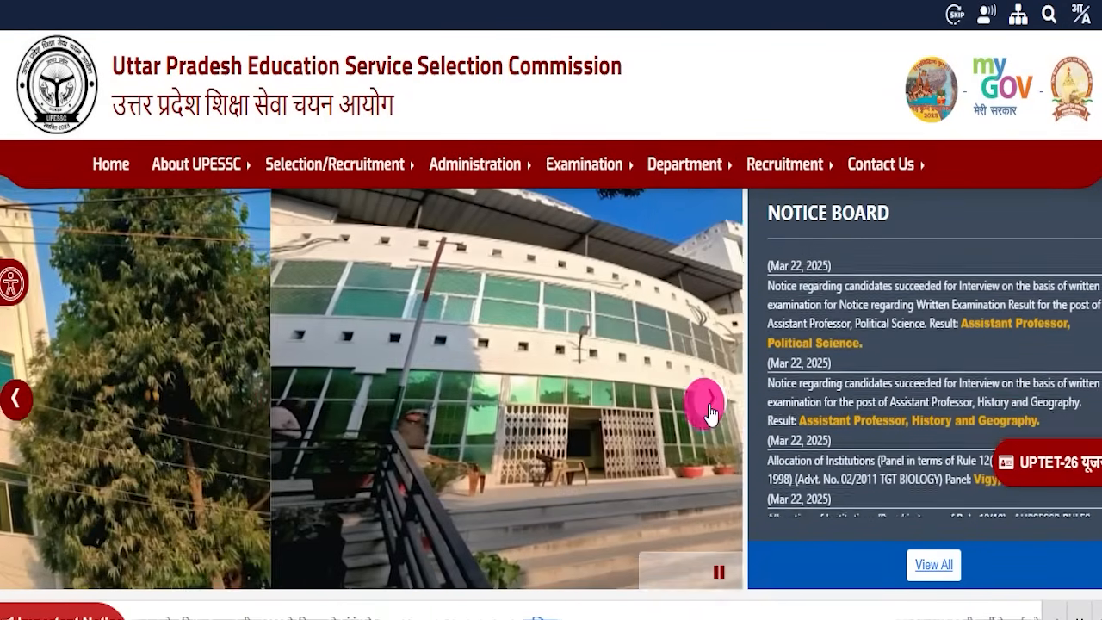
{"action": "scroll", "coordinate": [524, 369], "scroll_direction": "down", "scroll_amount": 15}
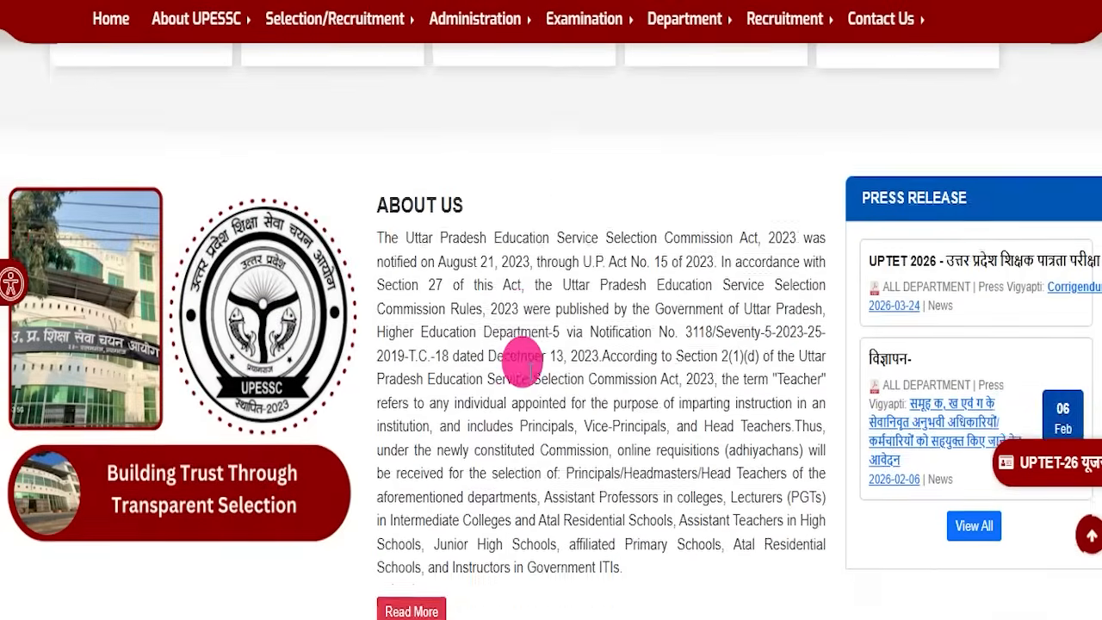
{"action": "scroll", "coordinate": [523, 362], "scroll_direction": "down", "scroll_amount": 6}
{"action": "scroll", "coordinate": [521, 310], "scroll_direction": "up", "scroll_amount": 20}
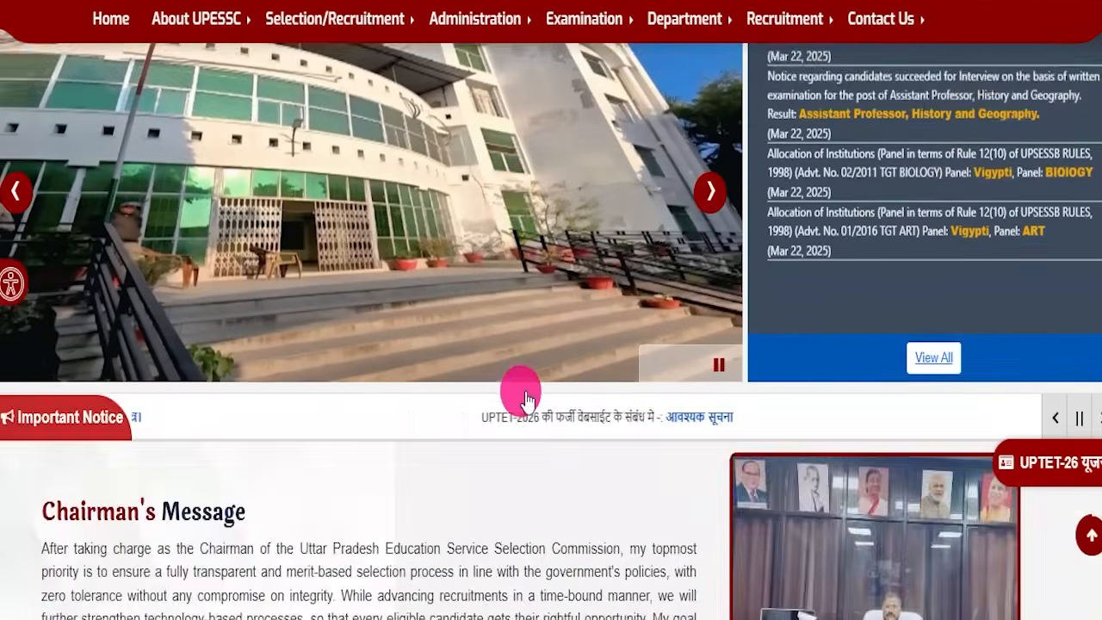
{"action": "scroll", "coordinate": [521, 403], "scroll_direction": "up", "scroll_amount": 2}
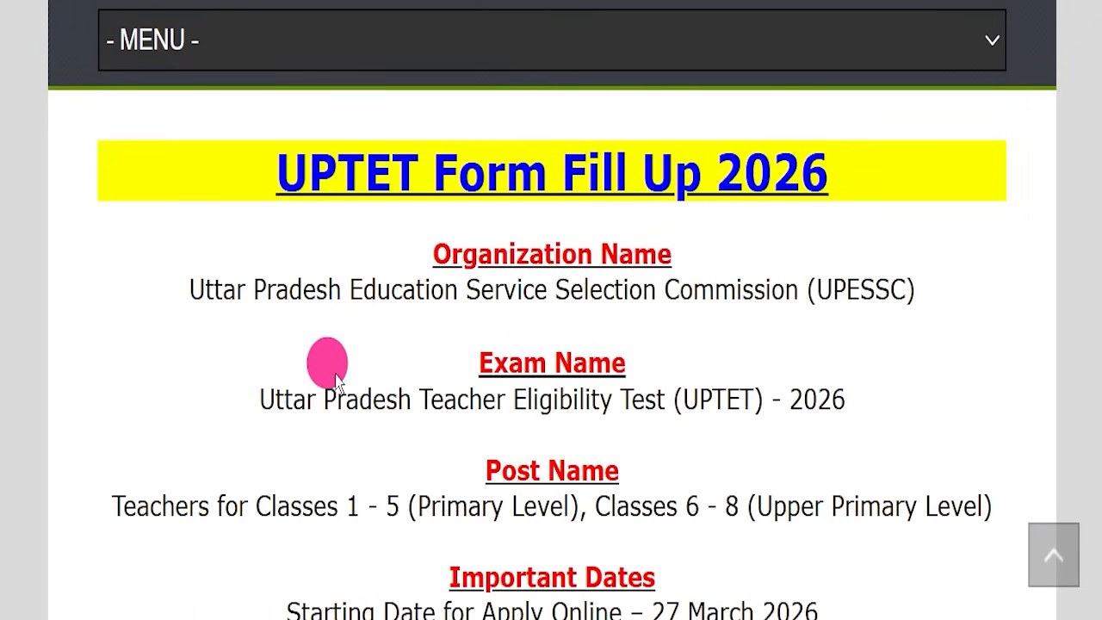
Look over the IndSarkariNaukri article from the site header through the UP TET Notification introduction to its form fill-up heading
{"action": "left_click_drag", "start_coordinate": [192, 152], "coordinate": [827, 146]}
{"action": "left_click", "coordinate": [812, 207]}
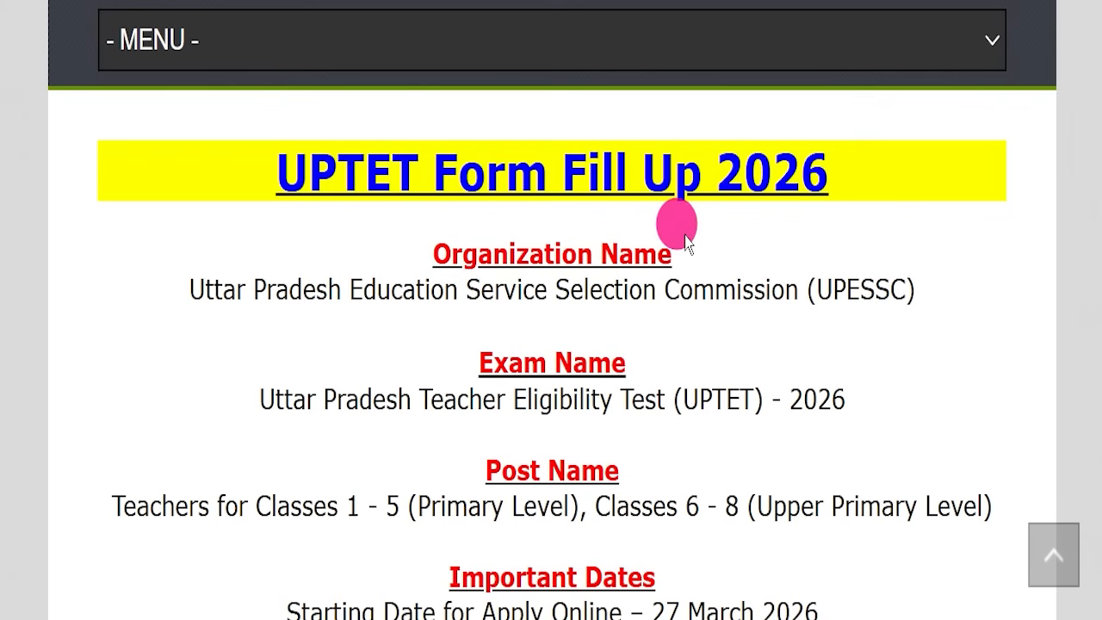
{"action": "scroll", "coordinate": [571, 263], "scroll_direction": "up", "scroll_amount": 5}
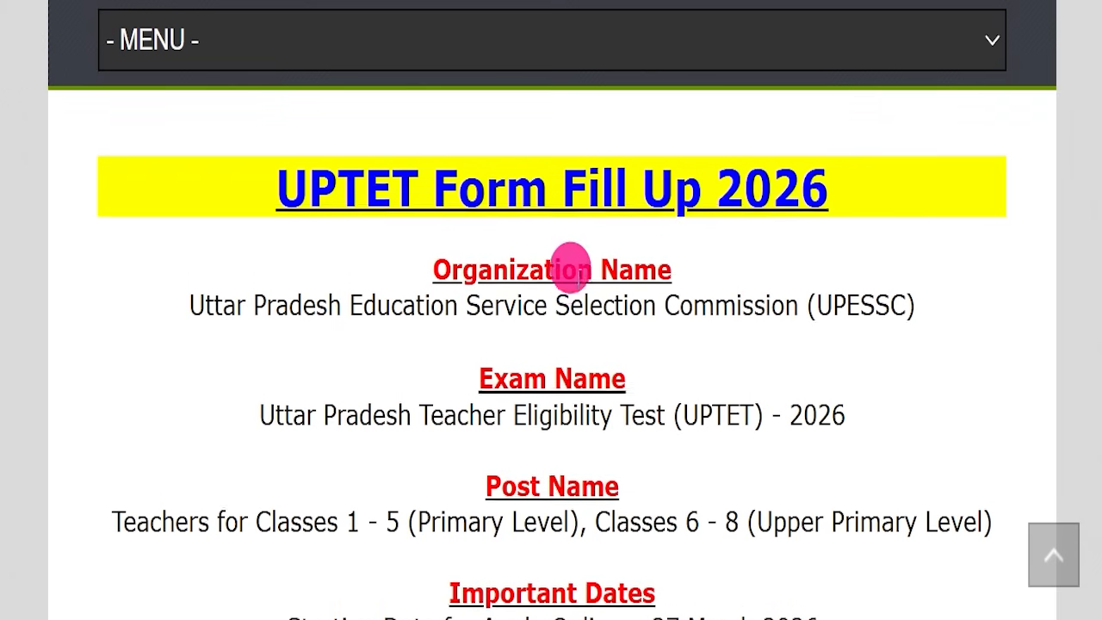
{"action": "scroll", "coordinate": [576, 318], "scroll_direction": "up", "scroll_amount": 6}
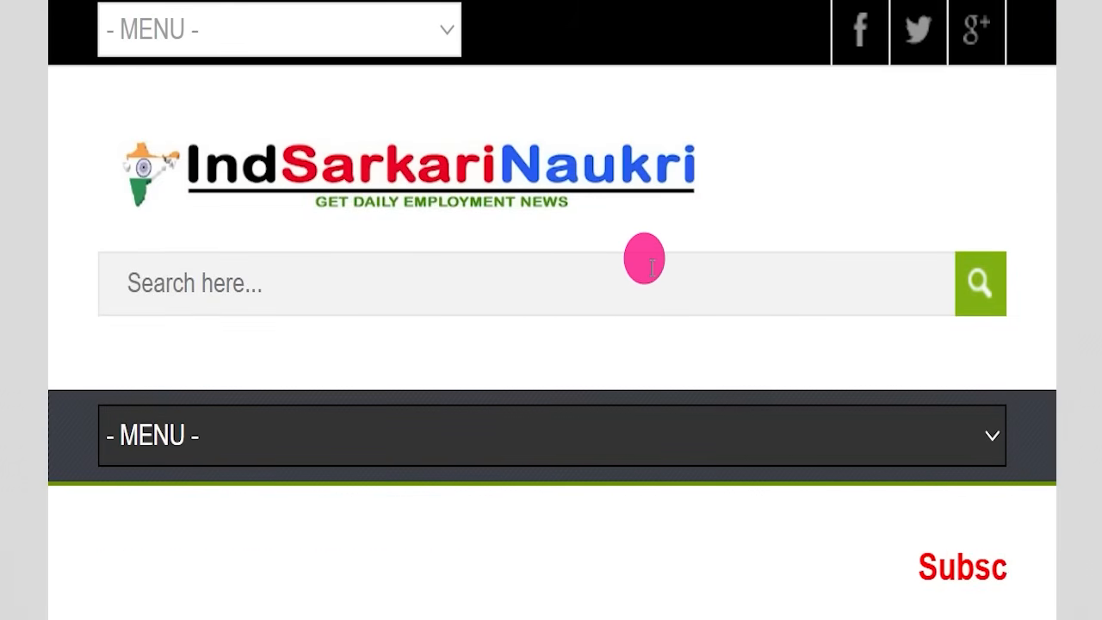
{"action": "scroll", "coordinate": [620, 316], "scroll_direction": "down", "scroll_amount": 10}
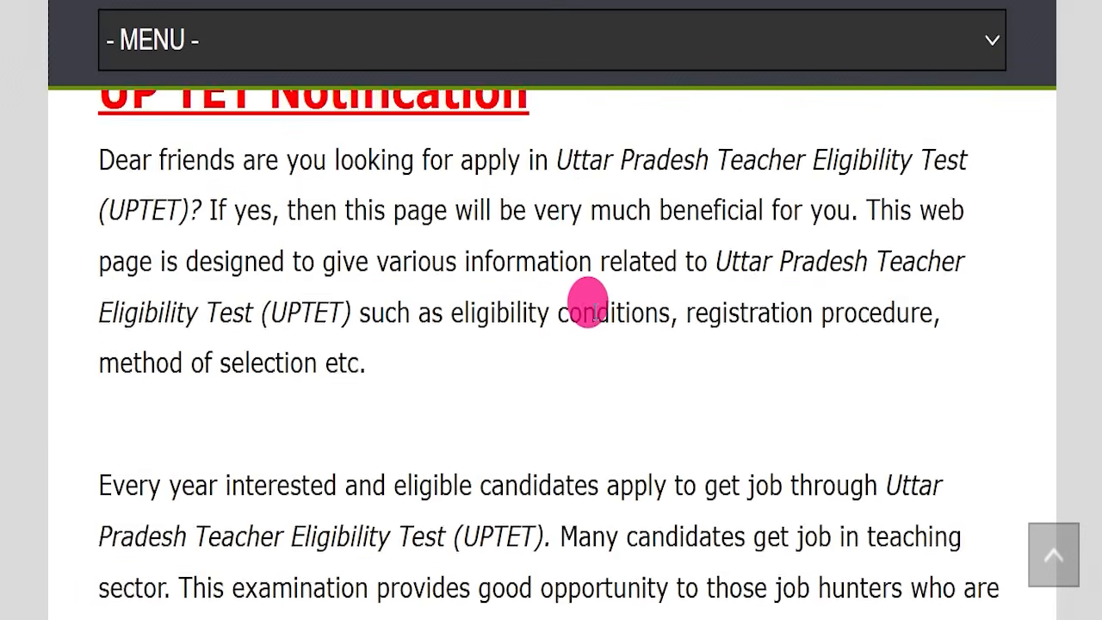
{"action": "scroll", "coordinate": [584, 323], "scroll_direction": "down", "scroll_amount": 2}
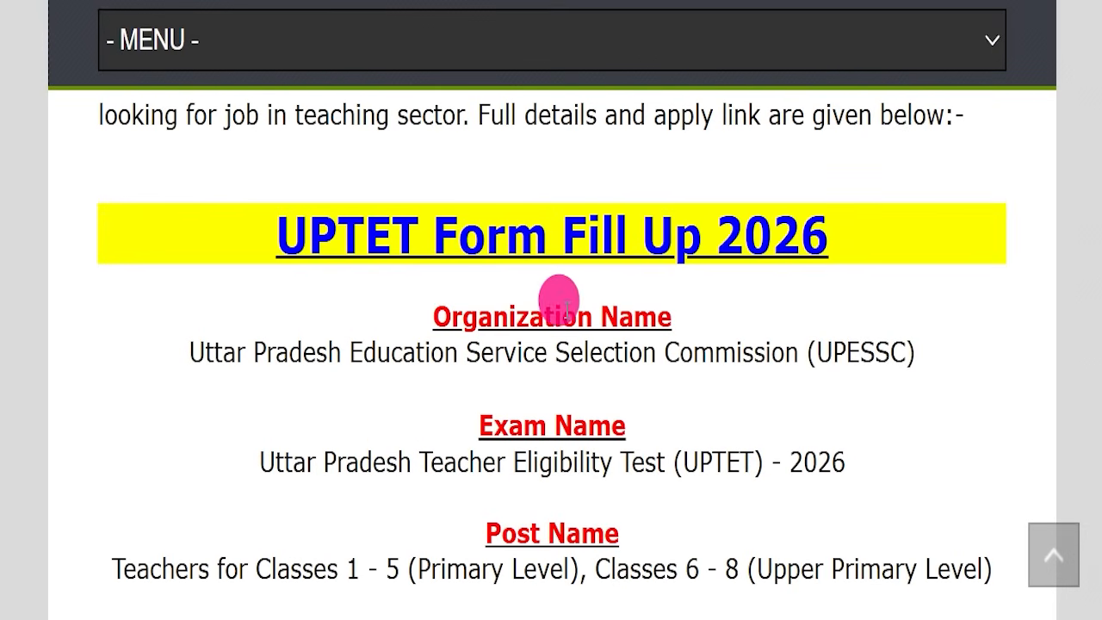
{"action": "scroll", "coordinate": [560, 302], "scroll_direction": "down", "scroll_amount": 1}
Highlight the article's UPTET Form Fill Up 2026 heading and its organization, exam and post name details
{"action": "triple_click", "coordinate": [344, 145]}
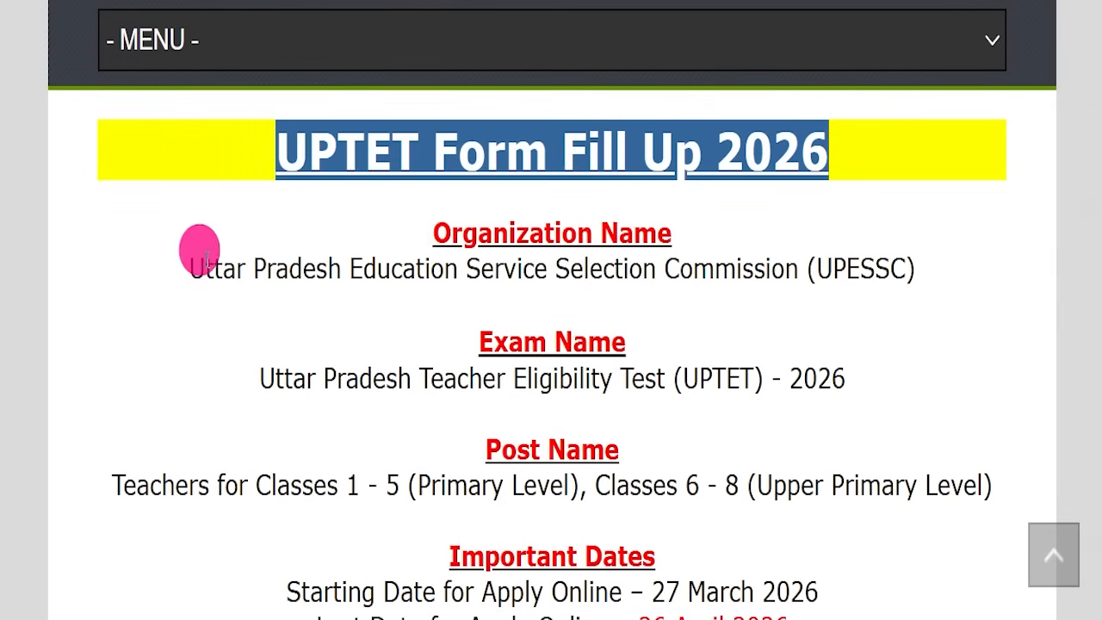
{"action": "left_click_drag", "start_coordinate": [203, 258], "coordinate": [760, 293]}
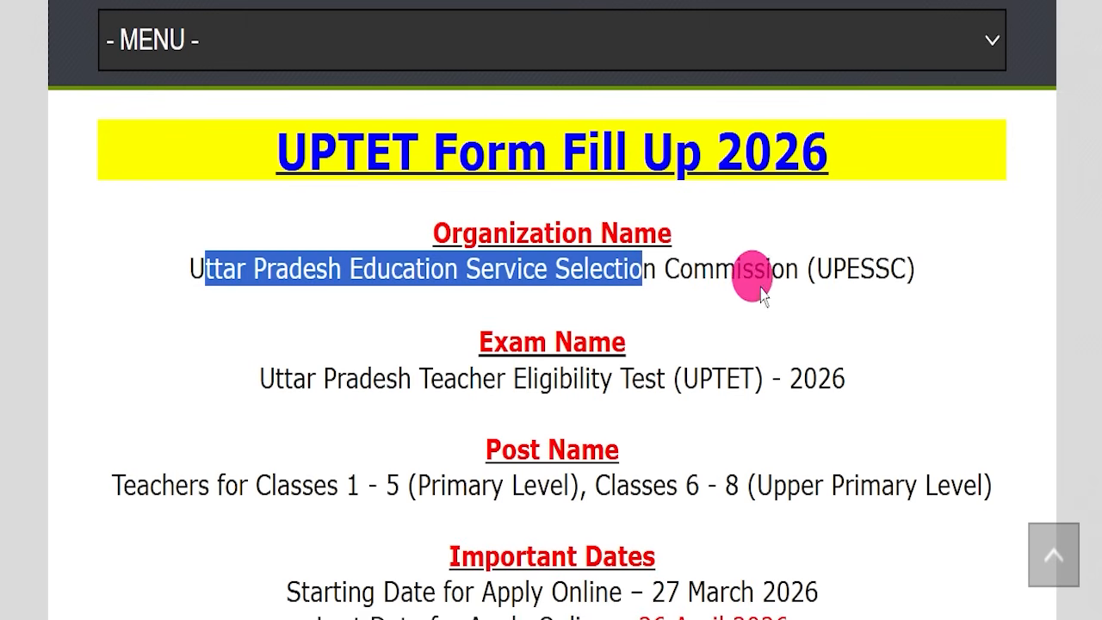
{"action": "left_click_drag", "start_coordinate": [257, 379], "coordinate": [802, 388]}
{"action": "left_click", "coordinate": [799, 405]}
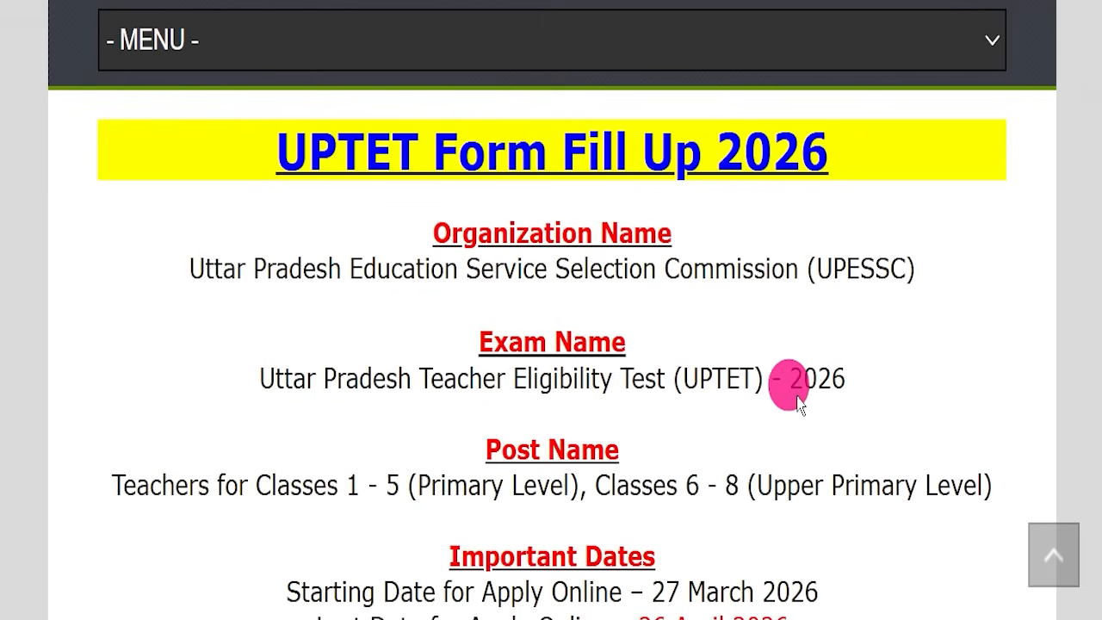
{"action": "left_click_drag", "start_coordinate": [116, 489], "coordinate": [495, 479]}
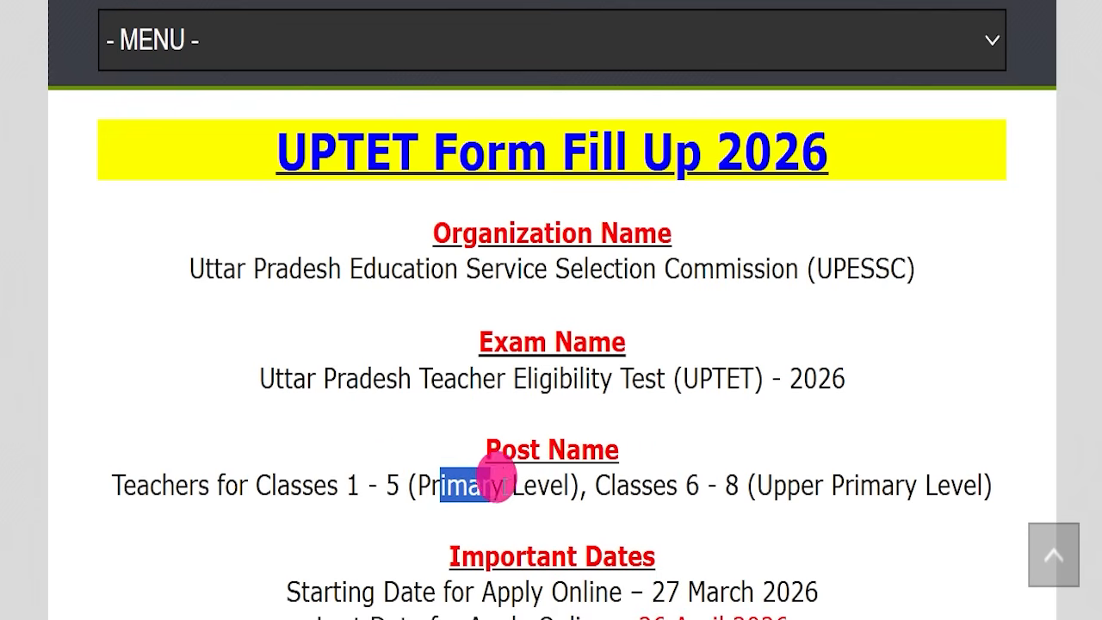
{"action": "left_click_drag", "start_coordinate": [609, 487], "coordinate": [984, 492]}
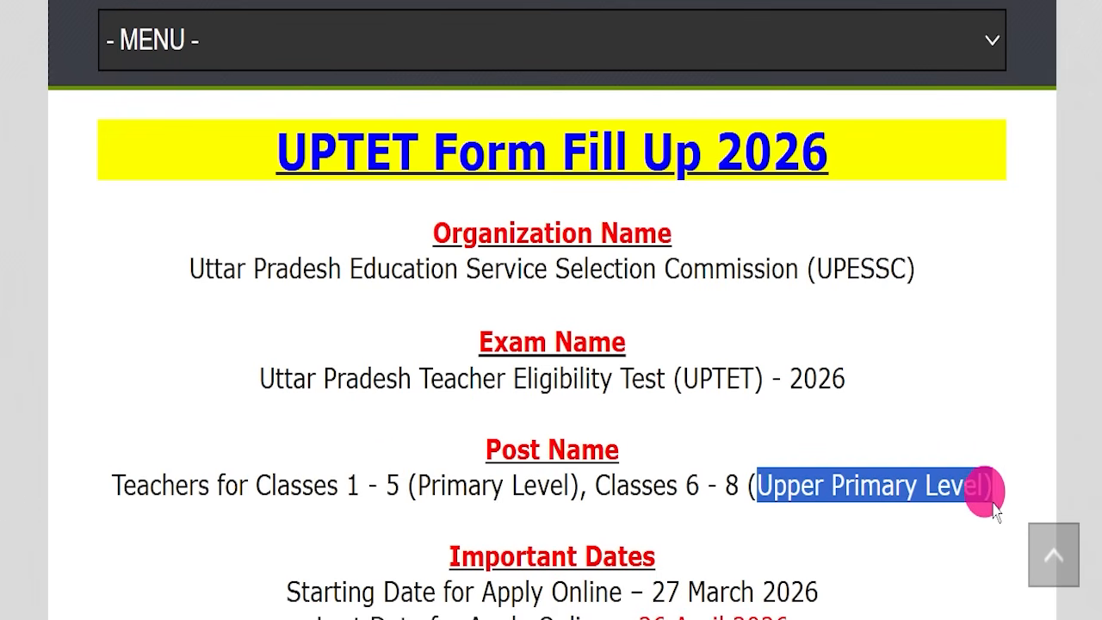
Highlight the last date for applying online and the exam dates in the article's Important Dates section
{"action": "scroll", "coordinate": [142, 272], "scroll_direction": "down", "scroll_amount": 4}
{"action": "left_click_drag", "start_coordinate": [318, 314], "coordinate": [791, 315]}
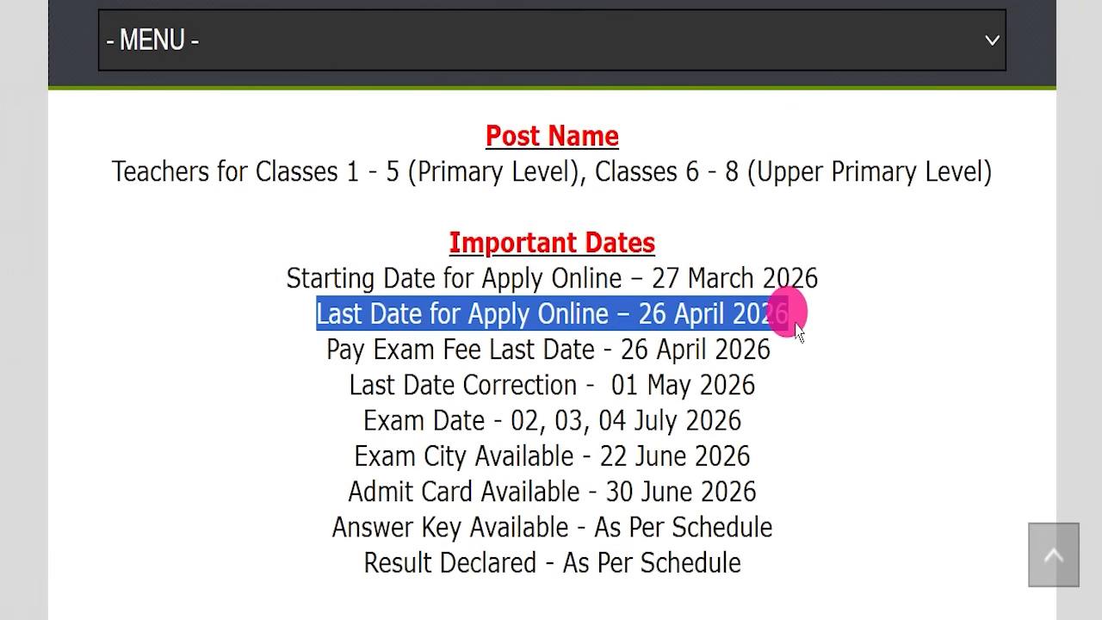
{"action": "left_click_drag", "start_coordinate": [511, 420], "coordinate": [763, 423]}
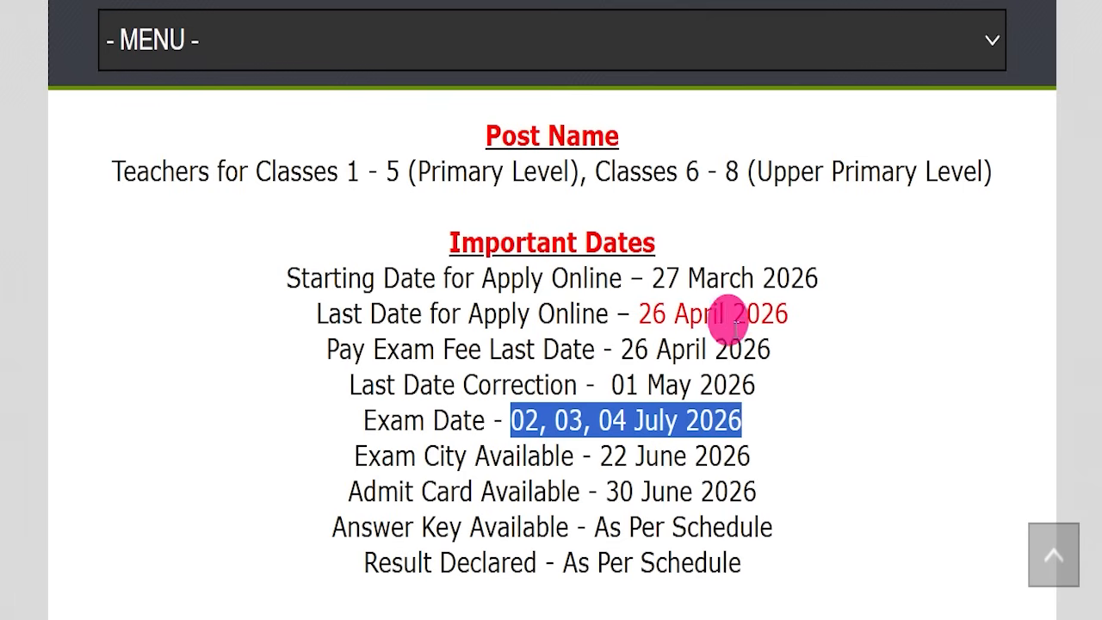
{"action": "scroll", "coordinate": [706, 409], "scroll_direction": "down", "scroll_amount": 4}
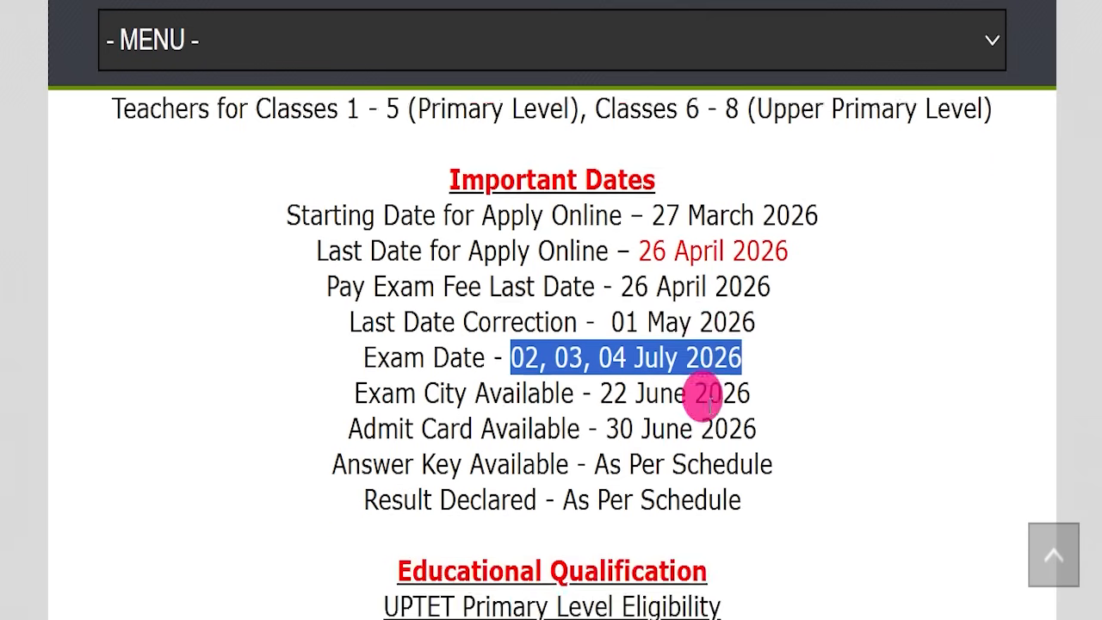
Highlight the Educational Qualification heading and read through the UPTET primary and junior level eligibility criteria
{"action": "left_click_drag", "start_coordinate": [362, 320], "coordinate": [726, 331]}
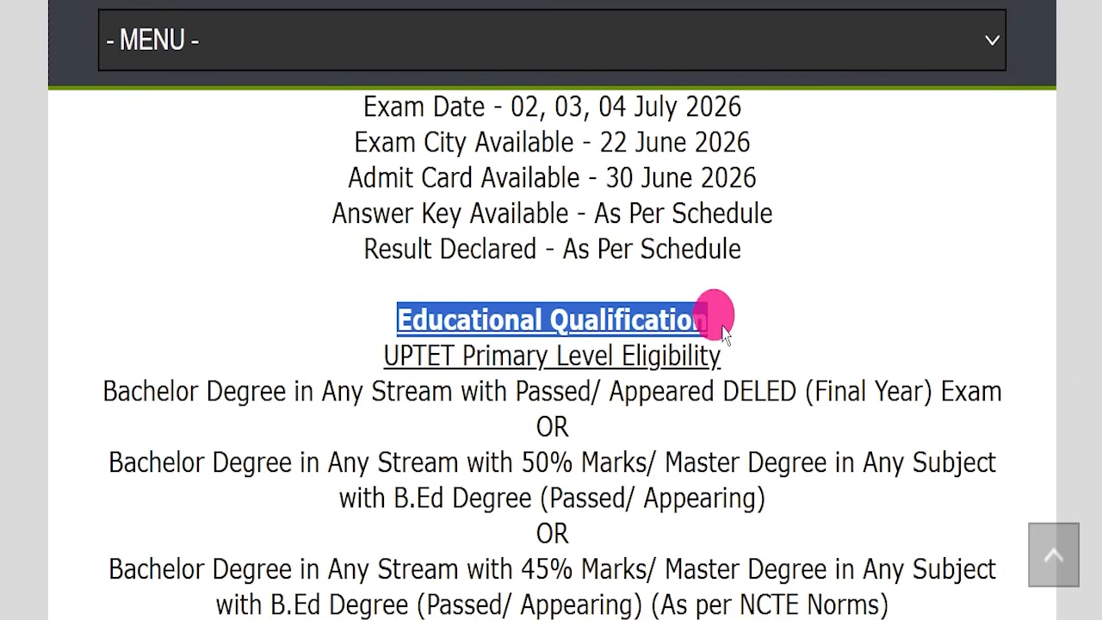
{"action": "scroll", "coordinate": [676, 355], "scroll_direction": "down", "scroll_amount": 1}
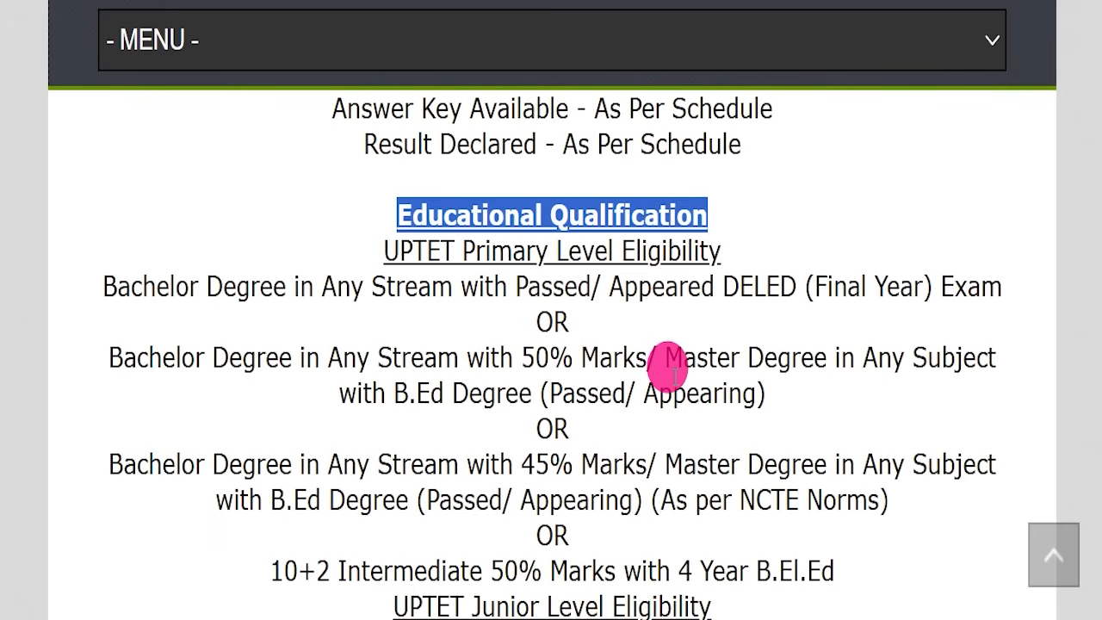
{"action": "scroll", "coordinate": [676, 373], "scroll_direction": "down", "scroll_amount": 2}
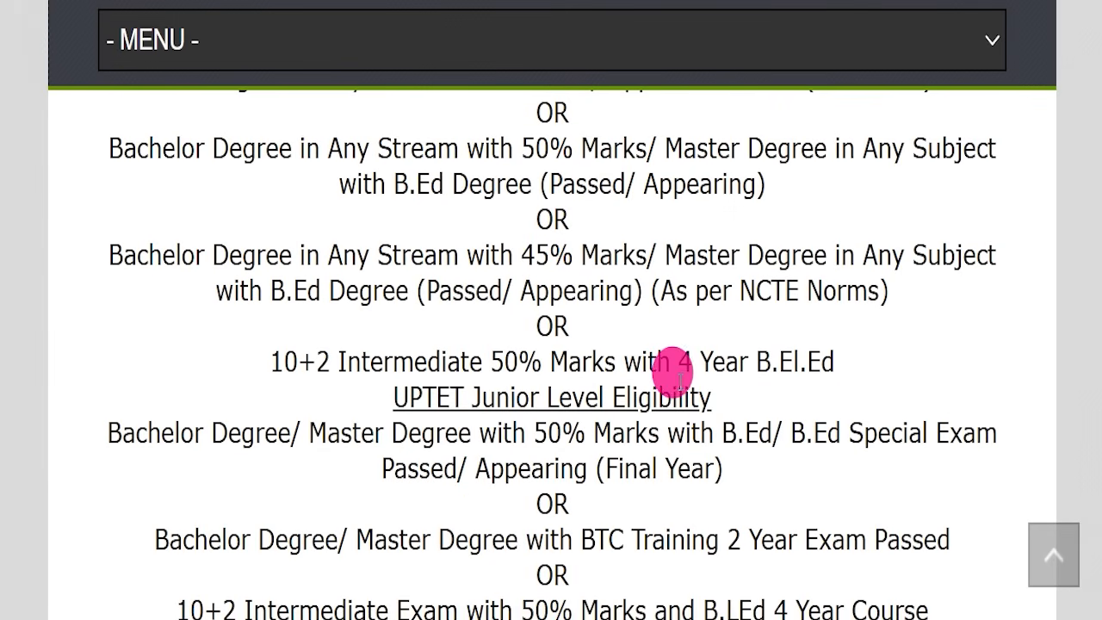
{"action": "scroll", "coordinate": [678, 379], "scroll_direction": "down", "scroll_amount": 5}
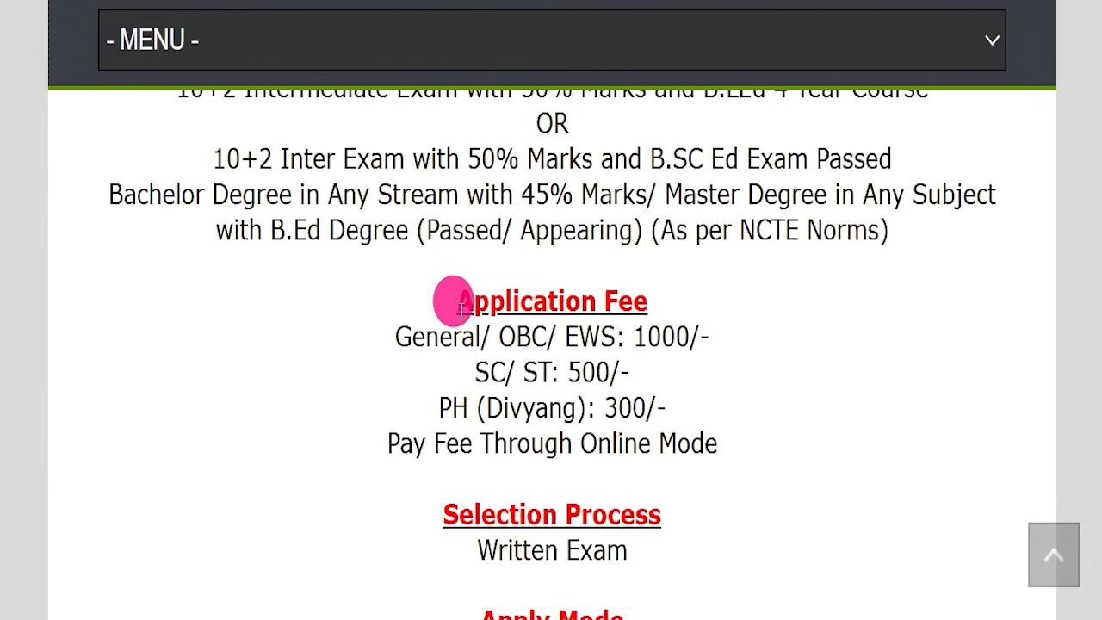
Highlight the Application Fee heading, the General/OBC/EWS, SC/ST and PH (Divyang) fees, and the online payment mode
{"action": "left_click_drag", "start_coordinate": [453, 300], "coordinate": [755, 298]}
{"action": "left_click_drag", "start_coordinate": [332, 331], "coordinate": [706, 322]}
{"action": "left_click_drag", "start_coordinate": [471, 372], "coordinate": [679, 385]}
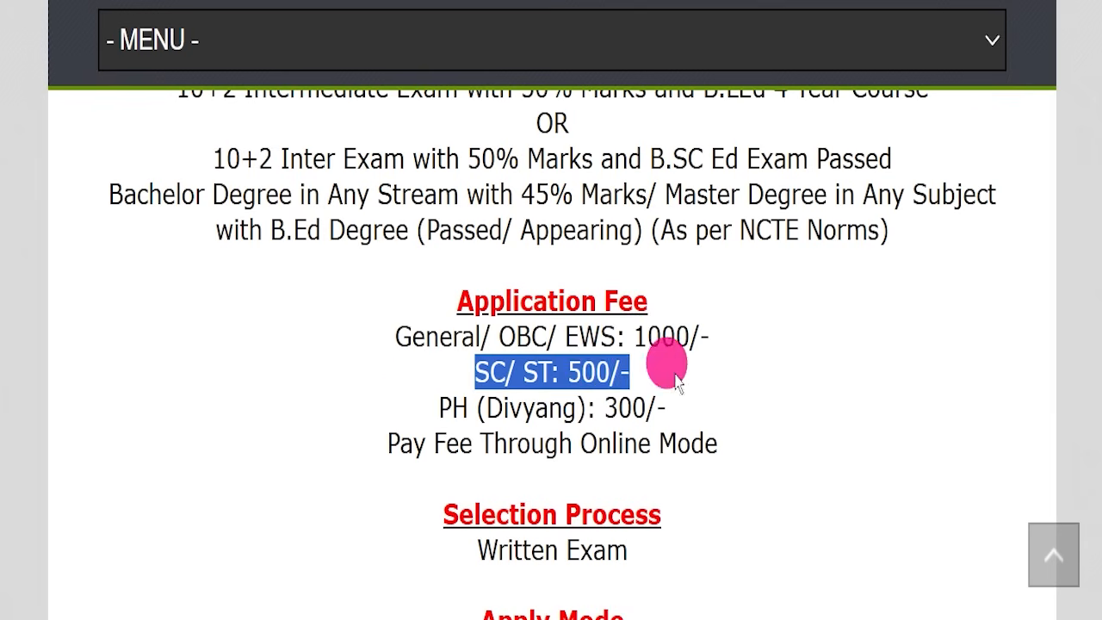
{"action": "left_click_drag", "start_coordinate": [428, 408], "coordinate": [707, 401]}
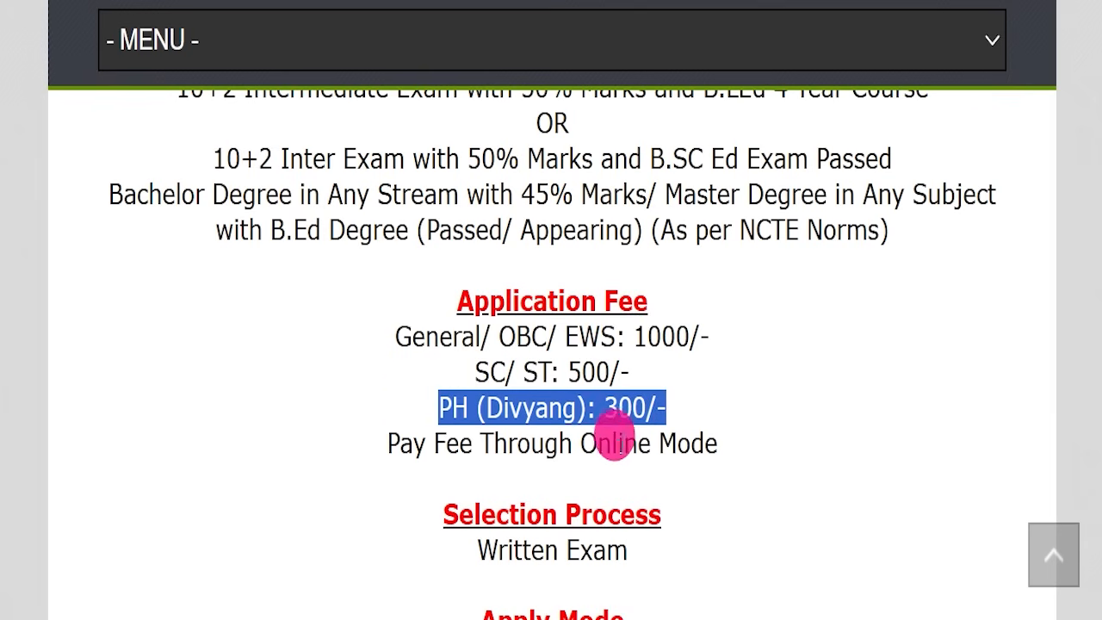
{"action": "left_click_drag", "start_coordinate": [582, 446], "coordinate": [746, 438]}
Highlight the article's selection process, apply mode and official website entries
{"action": "scroll", "coordinate": [746, 439], "scroll_direction": "down", "scroll_amount": 1}
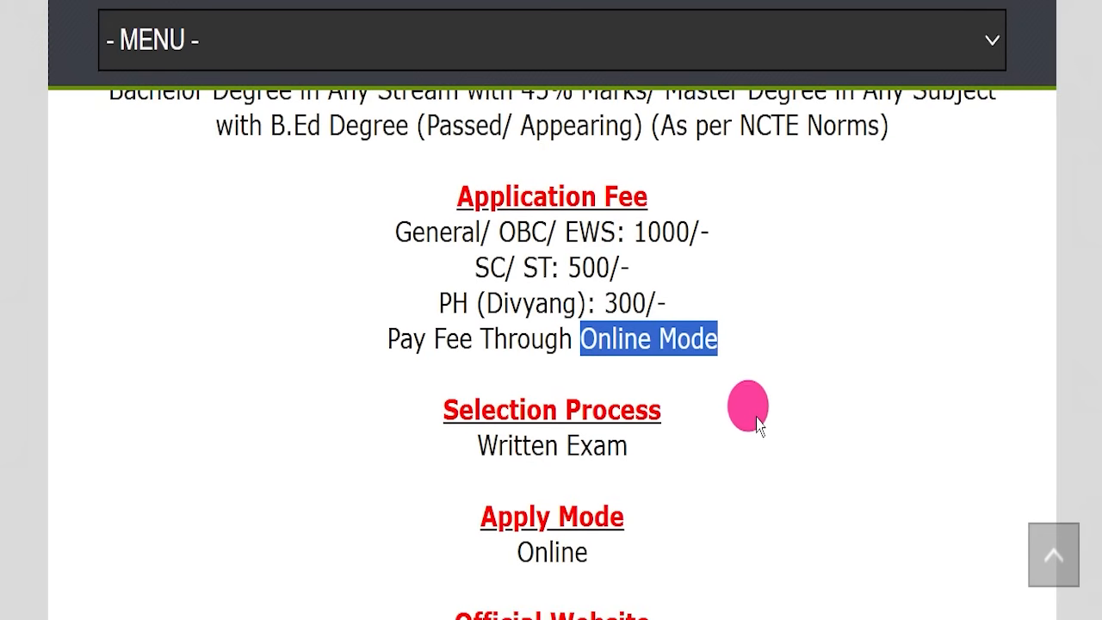
{"action": "left_click_drag", "start_coordinate": [423, 435], "coordinate": [697, 450]}
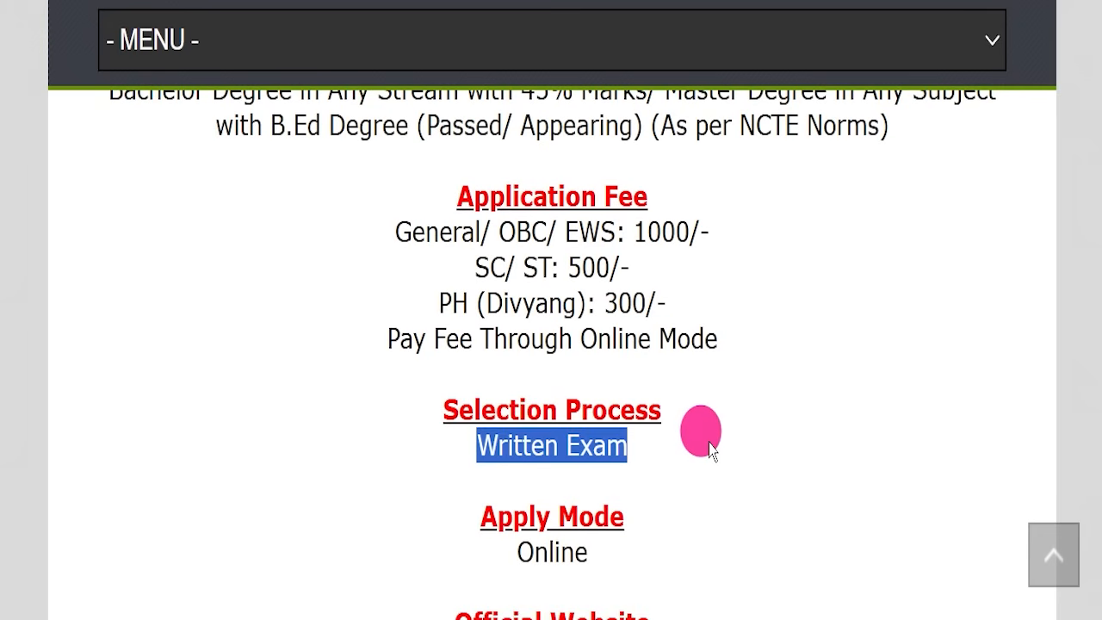
{"action": "scroll", "coordinate": [711, 450], "scroll_direction": "down", "scroll_amount": 1}
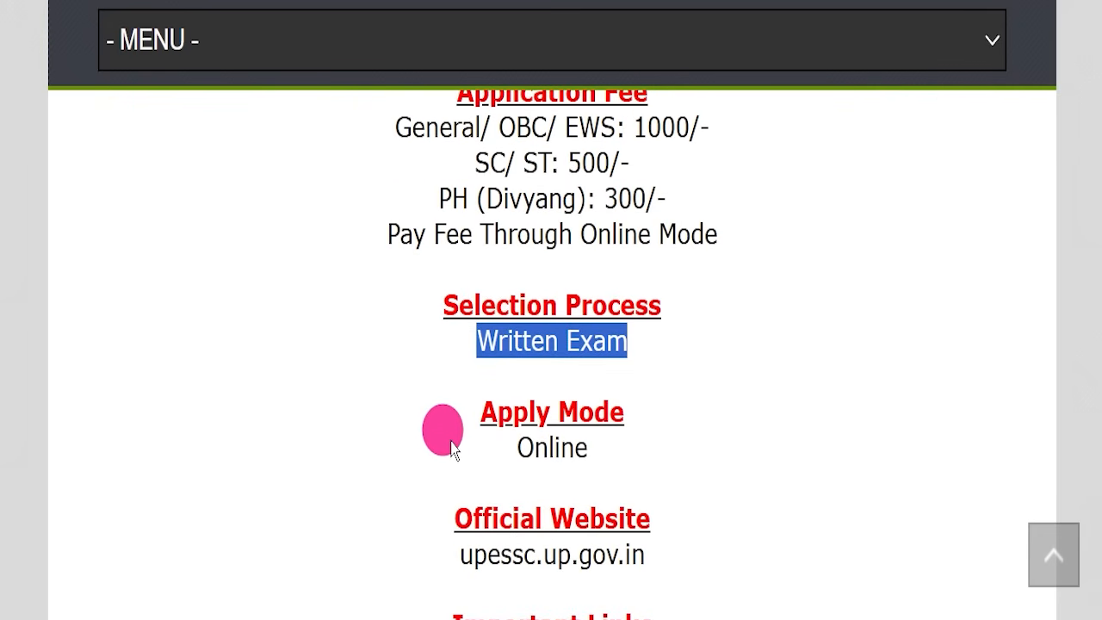
{"action": "left_click_drag", "start_coordinate": [451, 447], "coordinate": [713, 446]}
{"action": "scroll", "coordinate": [726, 437], "scroll_direction": "down", "scroll_amount": 1}
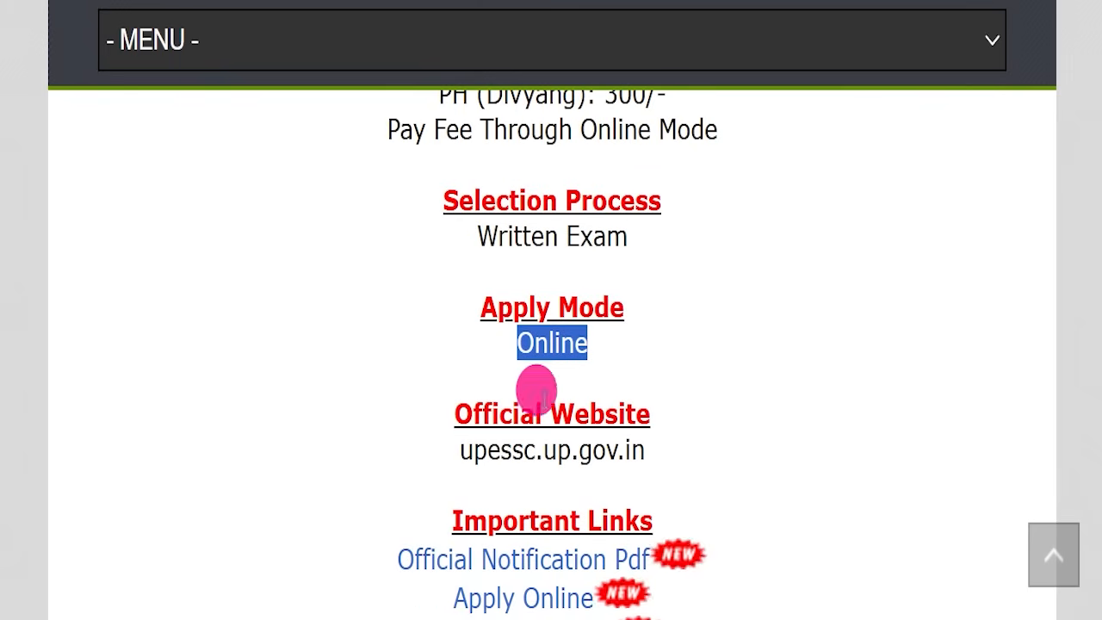
{"action": "left_click_drag", "start_coordinate": [435, 446], "coordinate": [694, 461]}
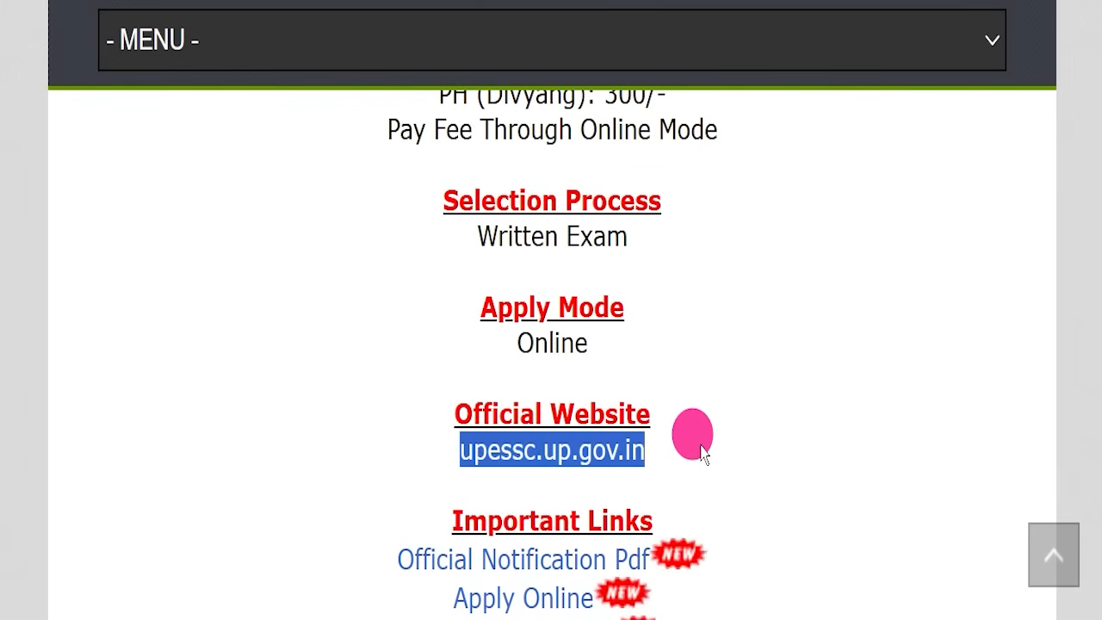
Highlight the Important Links section and its Official Notification Pdf link, and bring up the notification PDF
{"action": "scroll", "coordinate": [704, 457], "scroll_direction": "down", "scroll_amount": 2}
{"action": "left_click_drag", "start_coordinate": [352, 315], "coordinate": [723, 437]}
{"action": "scroll", "coordinate": [728, 437], "scroll_direction": "down", "scroll_amount": 1}
{"action": "left_click_drag", "start_coordinate": [377, 262], "coordinate": [650, 265]}
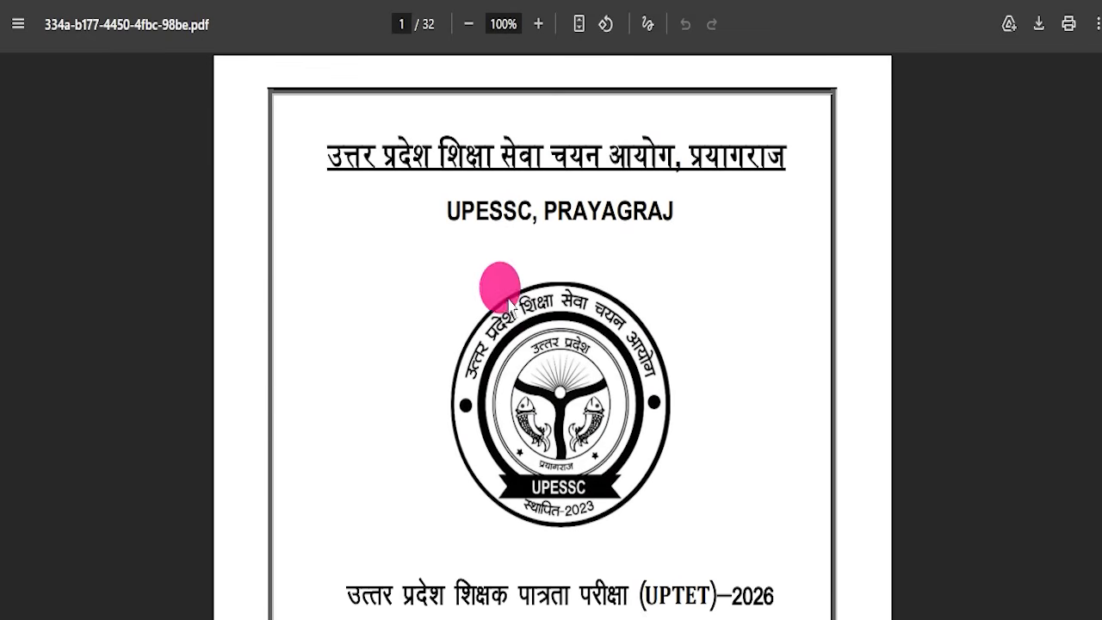
Read the UPTET-2026 notification PDF from its cover and contents through the important dates to the application fee table
{"action": "scroll", "coordinate": [603, 394], "scroll_direction": "down", "scroll_amount": 5}
{"action": "scroll", "coordinate": [637, 344], "scroll_direction": "down", "scroll_amount": 14}
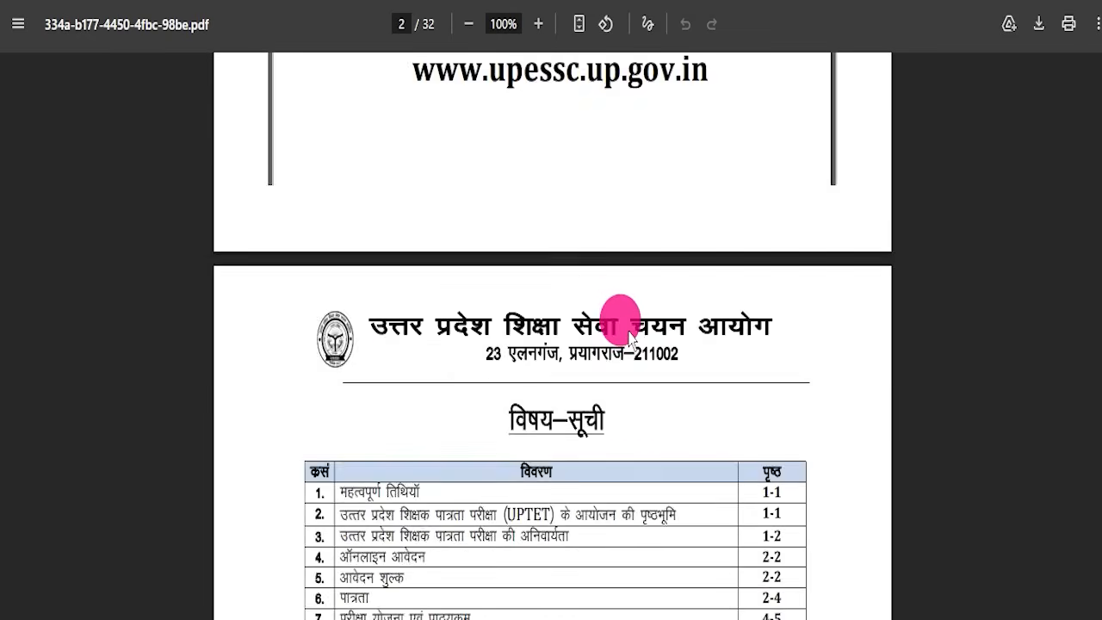
{"action": "scroll", "coordinate": [631, 338], "scroll_direction": "down", "scroll_amount": 6}
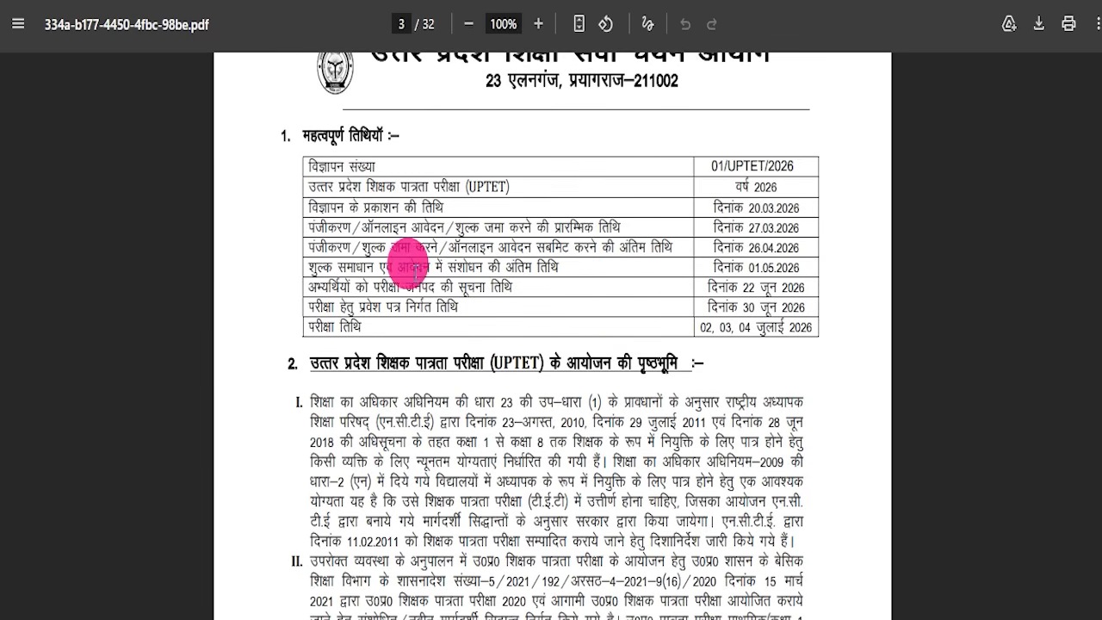
{"action": "scroll", "coordinate": [686, 333], "scroll_direction": "down", "scroll_amount": 15}
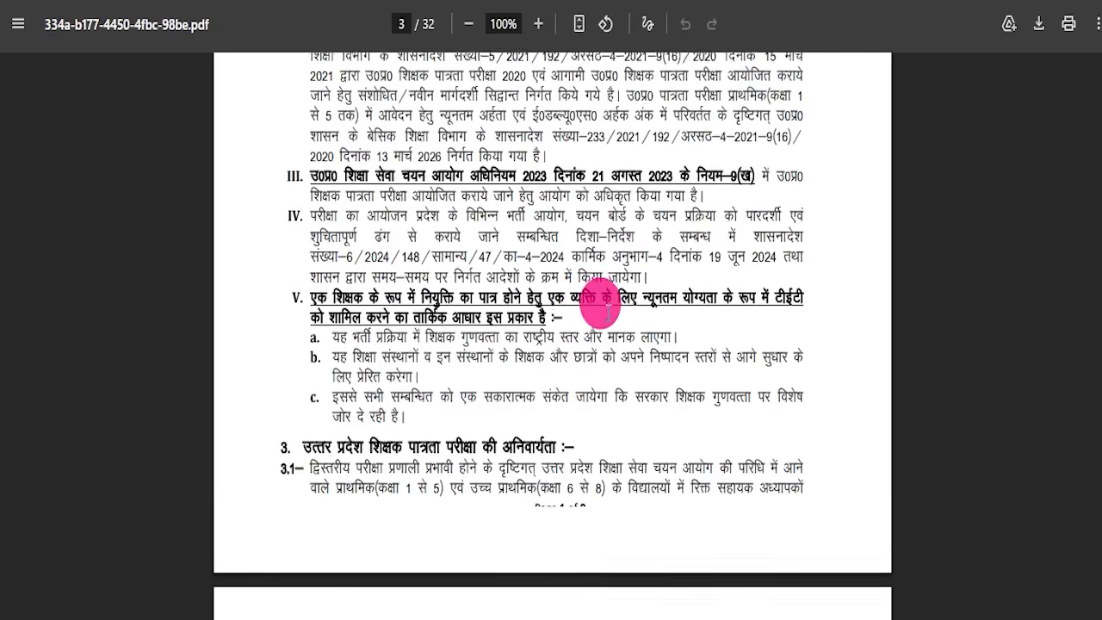
{"action": "scroll", "coordinate": [605, 317], "scroll_direction": "down", "scroll_amount": 8}
{"action": "scroll", "coordinate": [597, 303], "scroll_direction": "up", "scroll_amount": 8}
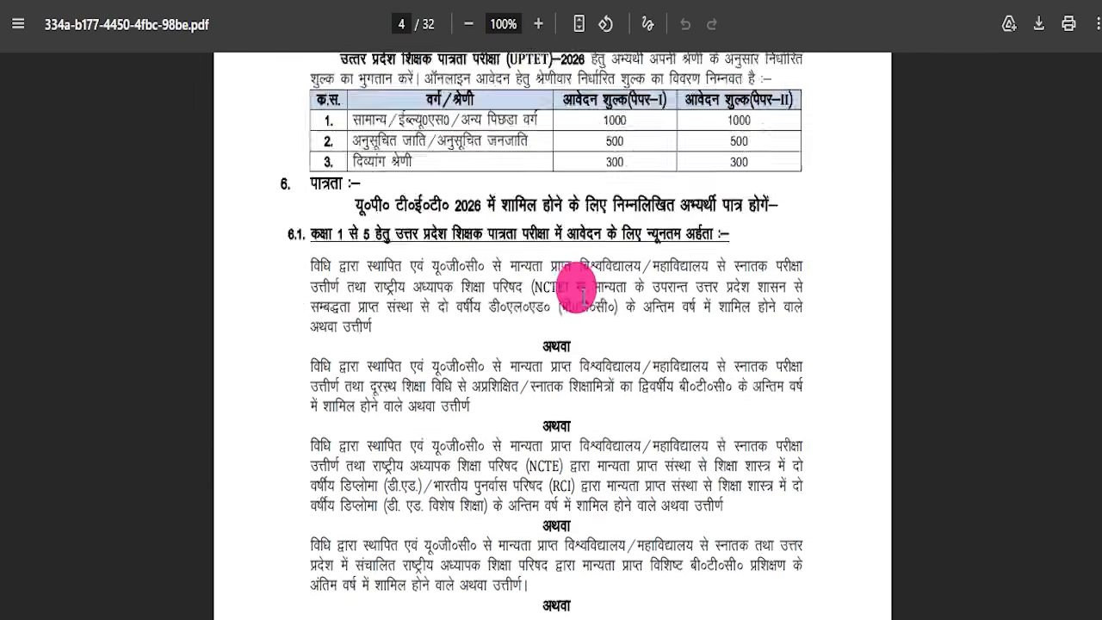
{"action": "scroll", "coordinate": [560, 278], "scroll_direction": "down", "scroll_amount": 2}
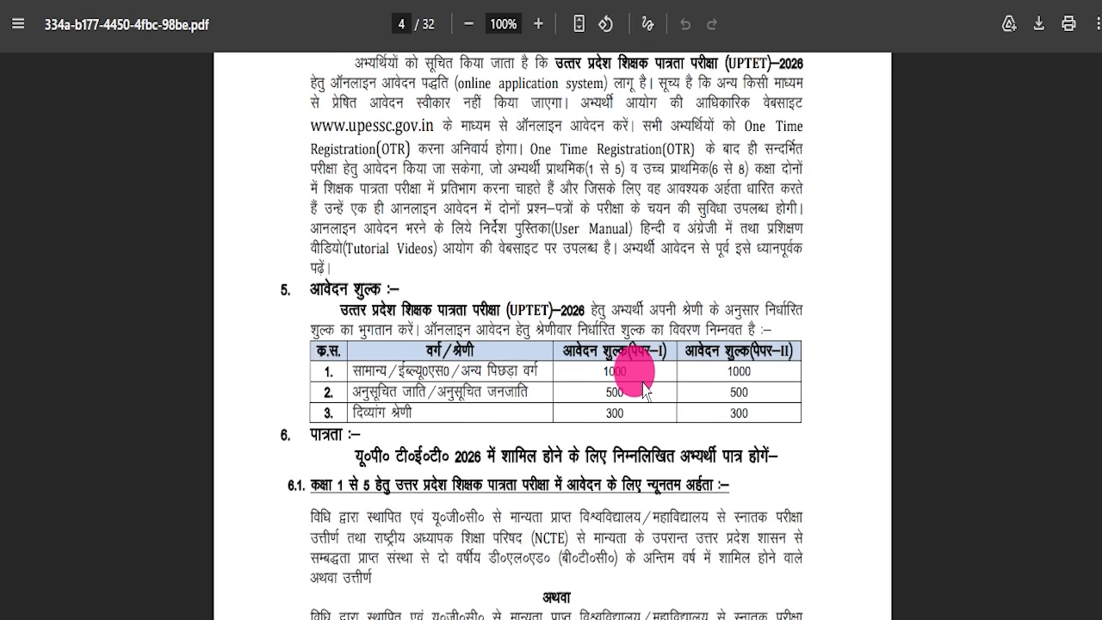
Highlight the minimum qualifications for classes 1 to 5 in the PDF's eligibility section and examine the exam scheme table
{"action": "scroll", "coordinate": [644, 389], "scroll_direction": "down", "scroll_amount": 6}
{"action": "scroll", "coordinate": [667, 382], "scroll_direction": "up", "scroll_amount": 3}
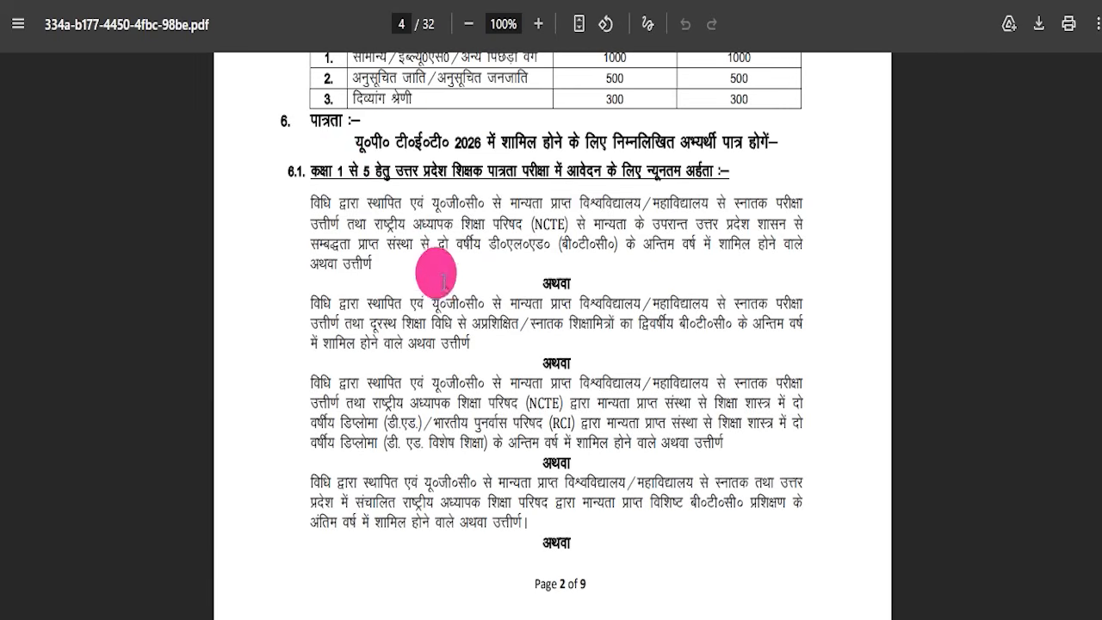
{"action": "left_click_drag", "start_coordinate": [341, 159], "coordinate": [561, 528]}
{"action": "scroll", "coordinate": [608, 436], "scroll_direction": "down", "scroll_amount": 7}
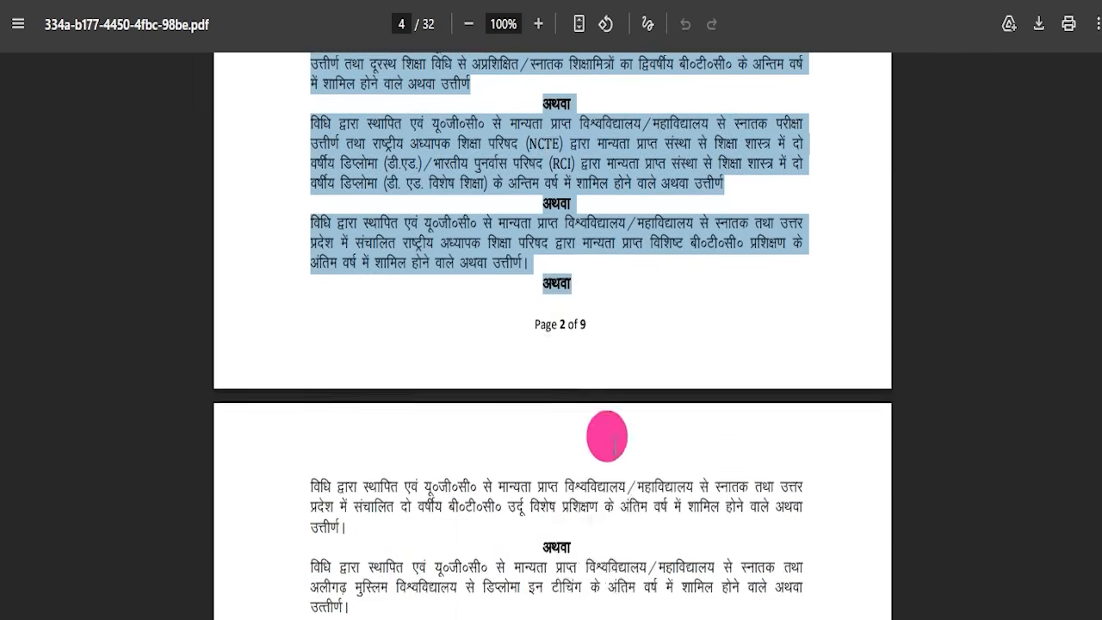
{"action": "scroll", "coordinate": [501, 395], "scroll_direction": "down", "scroll_amount": 15}
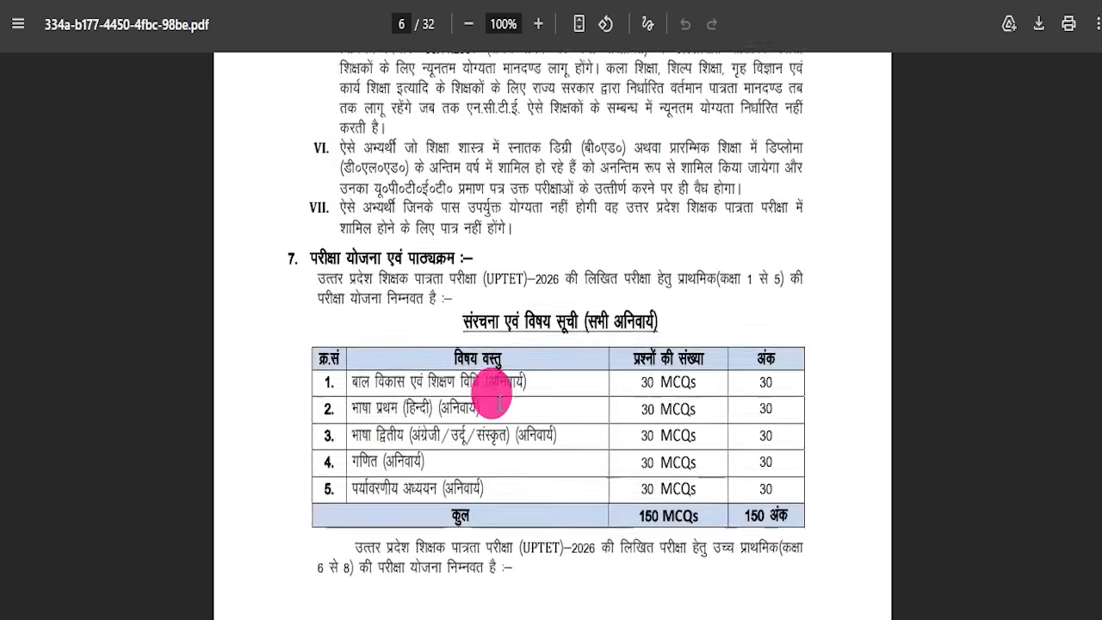
{"action": "scroll", "coordinate": [502, 409], "scroll_direction": "up", "scroll_amount": 4}
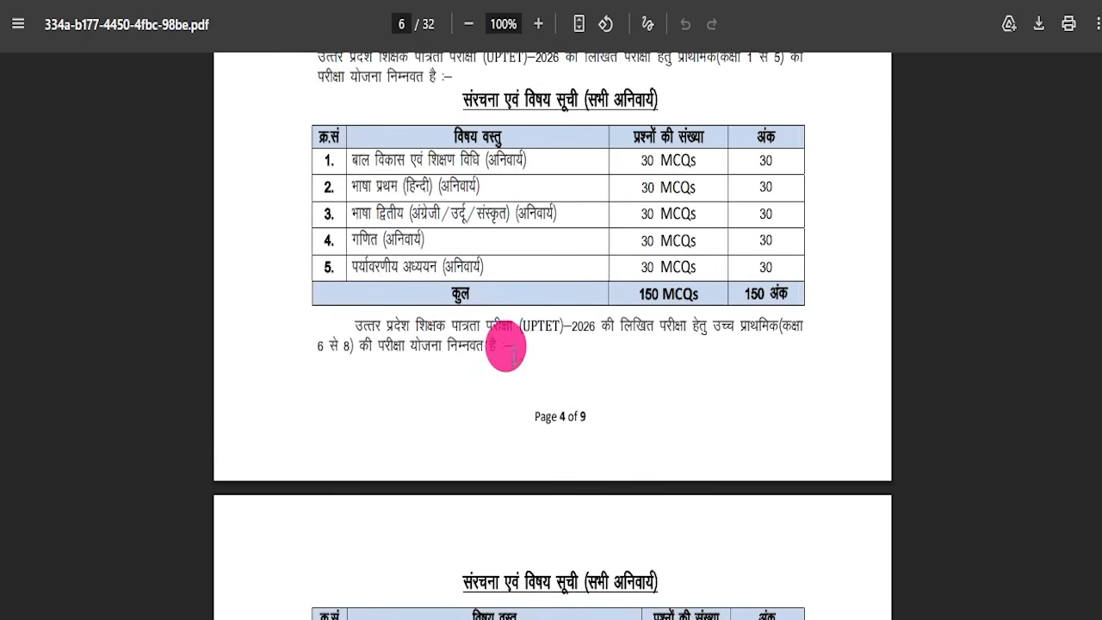
Skim the notification's remaining pages, through the appendices and syllabus to the last page, and return to the beginning
{"action": "scroll", "coordinate": [516, 323], "scroll_direction": "down", "scroll_amount": 18}
{"action": "scroll", "coordinate": [514, 360], "scroll_direction": "down", "scroll_amount": 18}
{"action": "scroll", "coordinate": [523, 371], "scroll_direction": "down", "scroll_amount": 18}
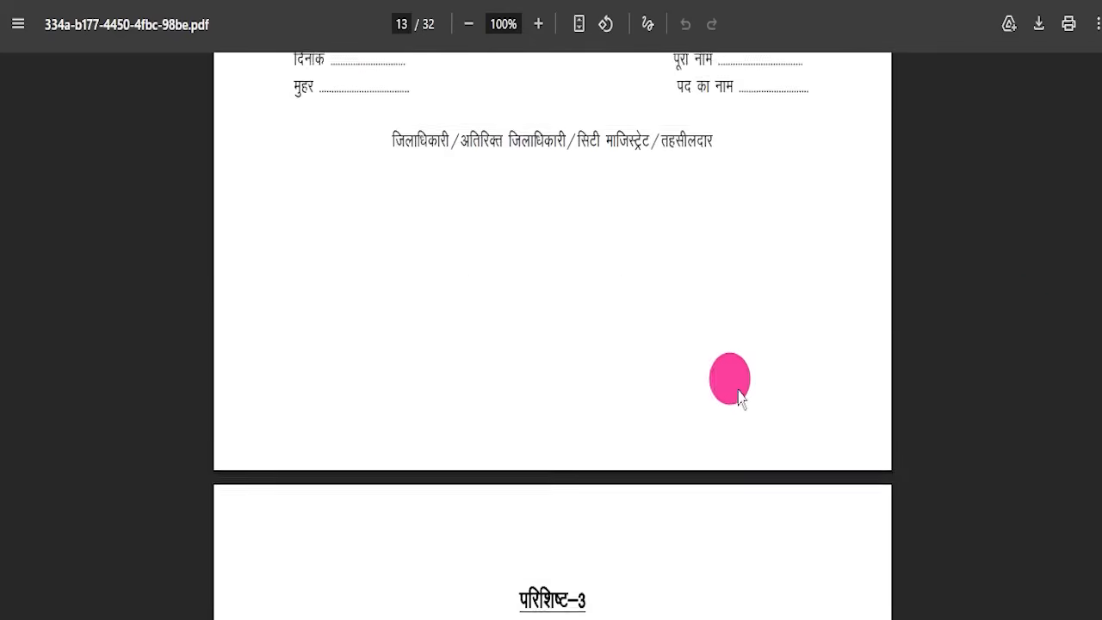
{"action": "left_click_drag", "start_coordinate": [1098, 266], "coordinate": [1100, 431]}
{"action": "scroll", "coordinate": [620, 344], "scroll_direction": "down", "scroll_amount": 20}
{"action": "scroll", "coordinate": [573, 310], "scroll_direction": "down", "scroll_amount": 20}
{"action": "scroll", "coordinate": [551, 317], "scroll_direction": "down", "scroll_amount": 20}
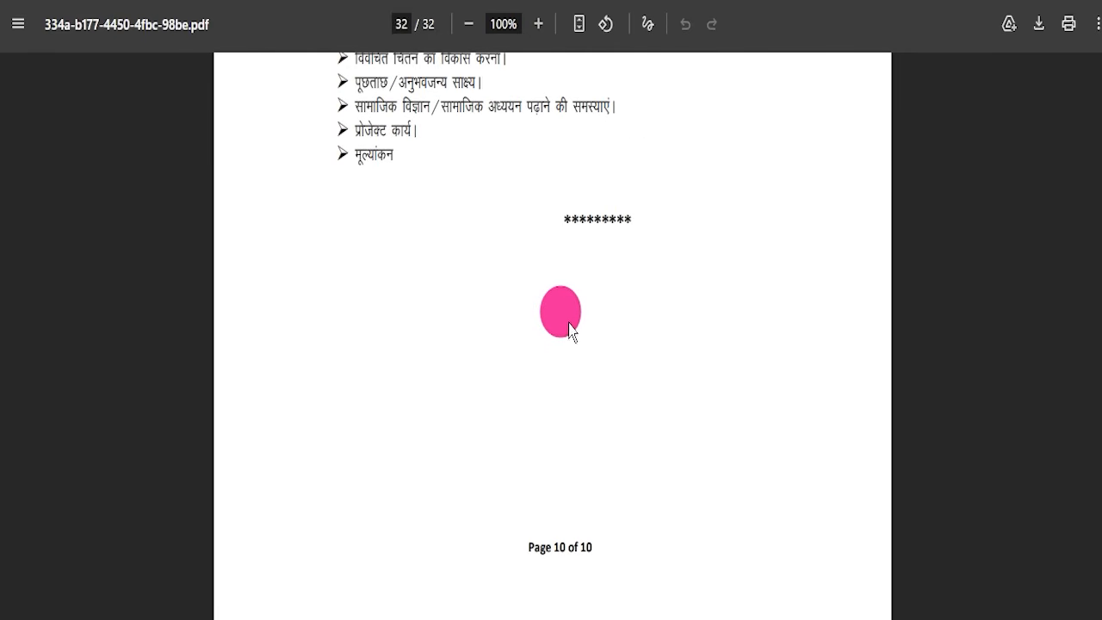
{"action": "left_click_drag", "start_coordinate": [1101, 605], "coordinate": [1099, 53]}
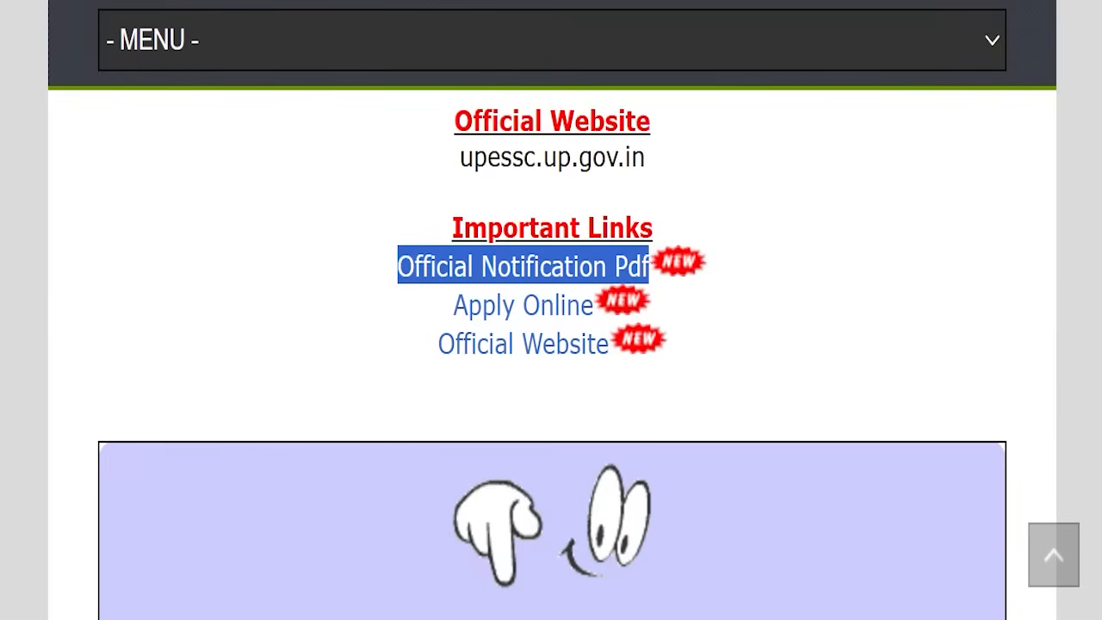
Highlight the article's Apply Online link, bring up the UPESSC online application portal and look over its home page
{"action": "left_click", "coordinate": [435, 347]}
{"action": "left_click_drag", "start_coordinate": [453, 307], "coordinate": [583, 296]}
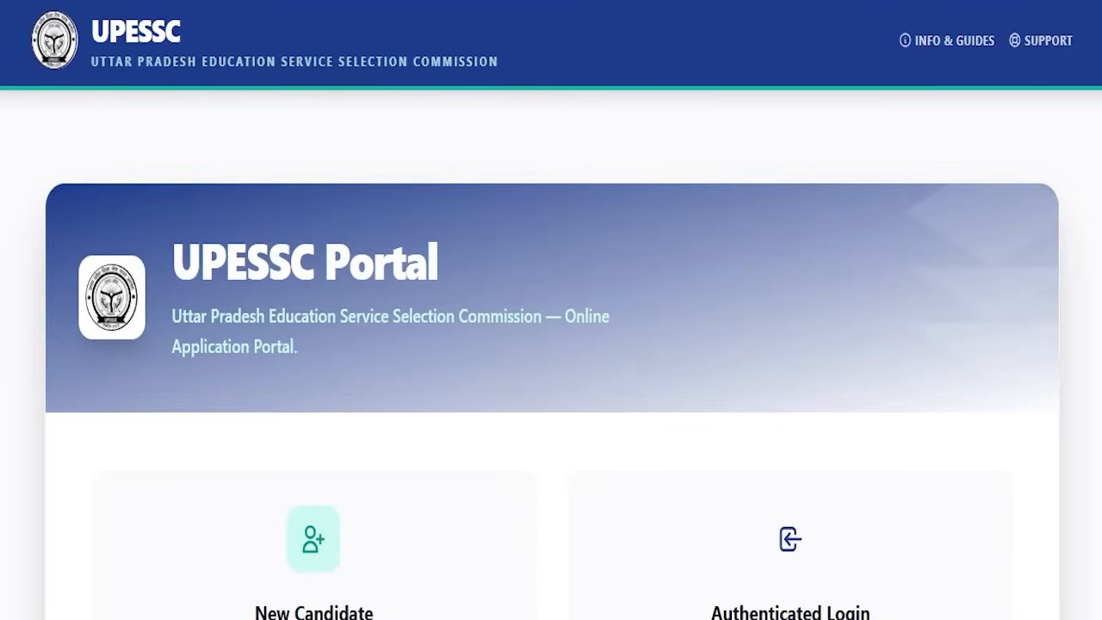
{"action": "scroll", "coordinate": [580, 315], "scroll_direction": "down", "scroll_amount": 5}
{"action": "scroll", "coordinate": [578, 316], "scroll_direction": "up", "scroll_amount": 5}
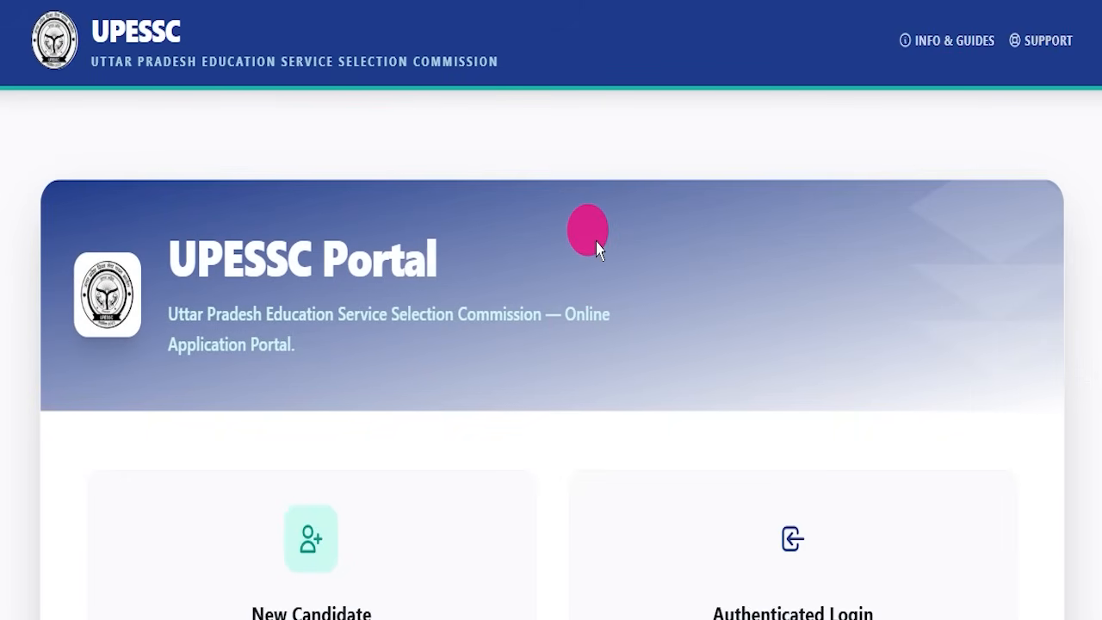
Mark the portal's Authenticated Login card with a rectangle and point an arrow at its Candidate Login option
{"action": "scroll", "coordinate": [598, 247], "scroll_direction": "down", "scroll_amount": 3}
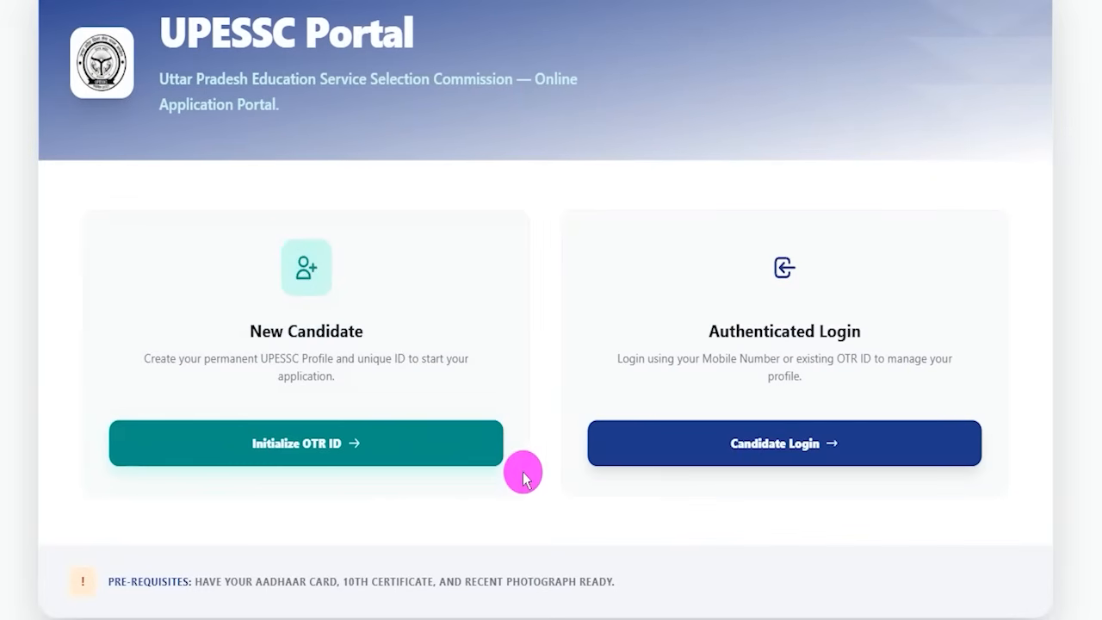
{"action": "left_click_drag", "start_coordinate": [576, 174], "coordinate": [1013, 520]}
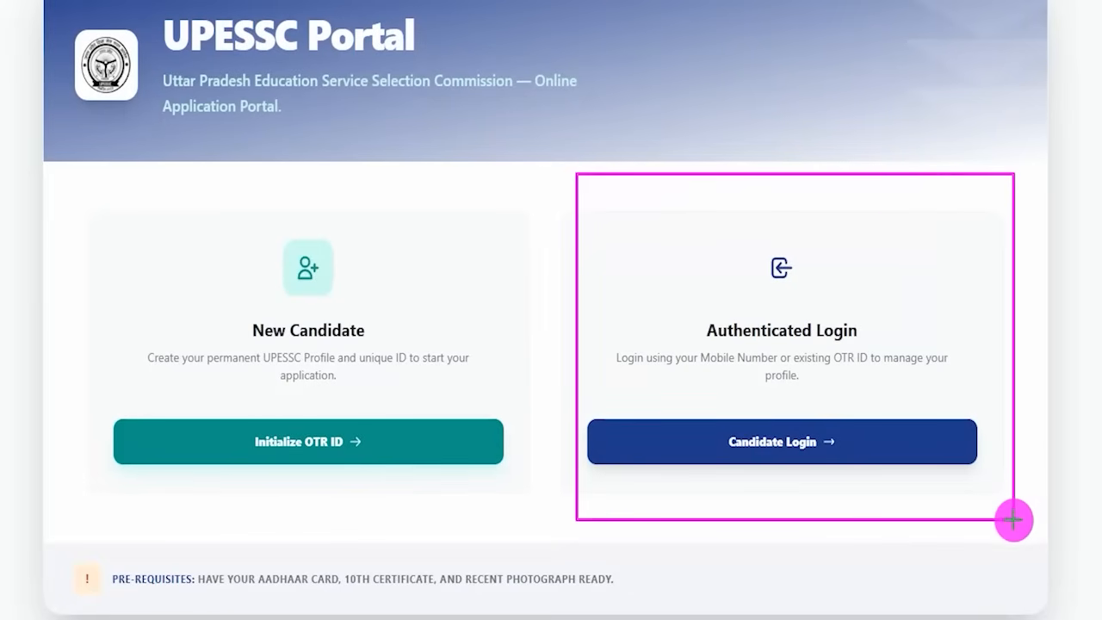
{"action": "left_click_drag", "start_coordinate": [973, 258], "coordinate": [844, 434]}
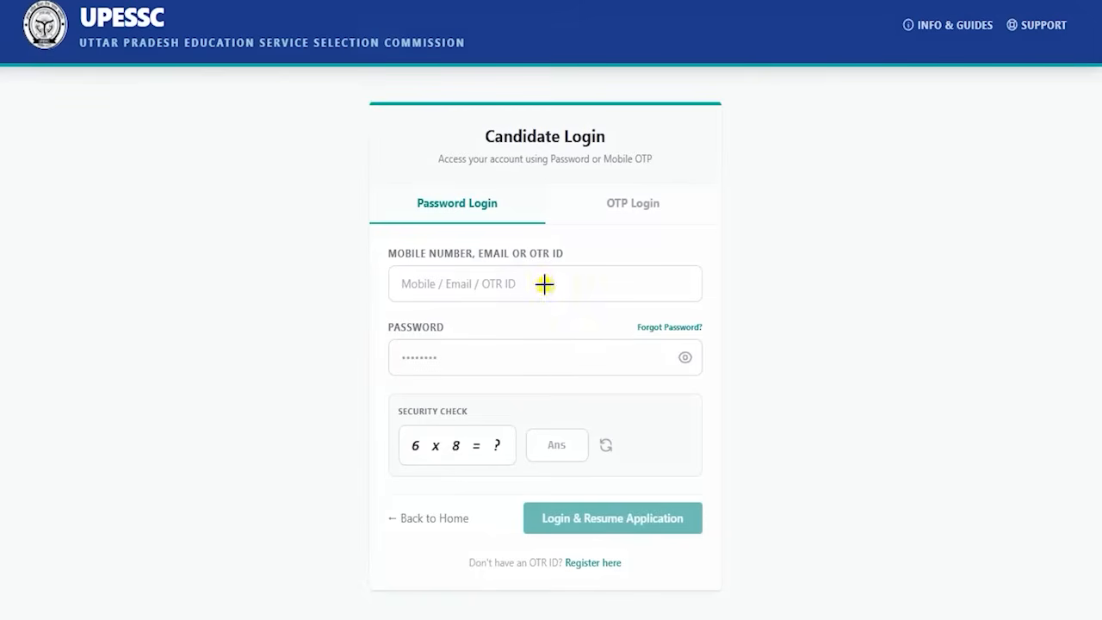
Mark the login ID, password and security check fields on the Candidate Login form, point an arrow at Login & Resume Application, and clear the annotations
{"action": "left_click_drag", "start_coordinate": [543, 284], "coordinate": [574, 247]}
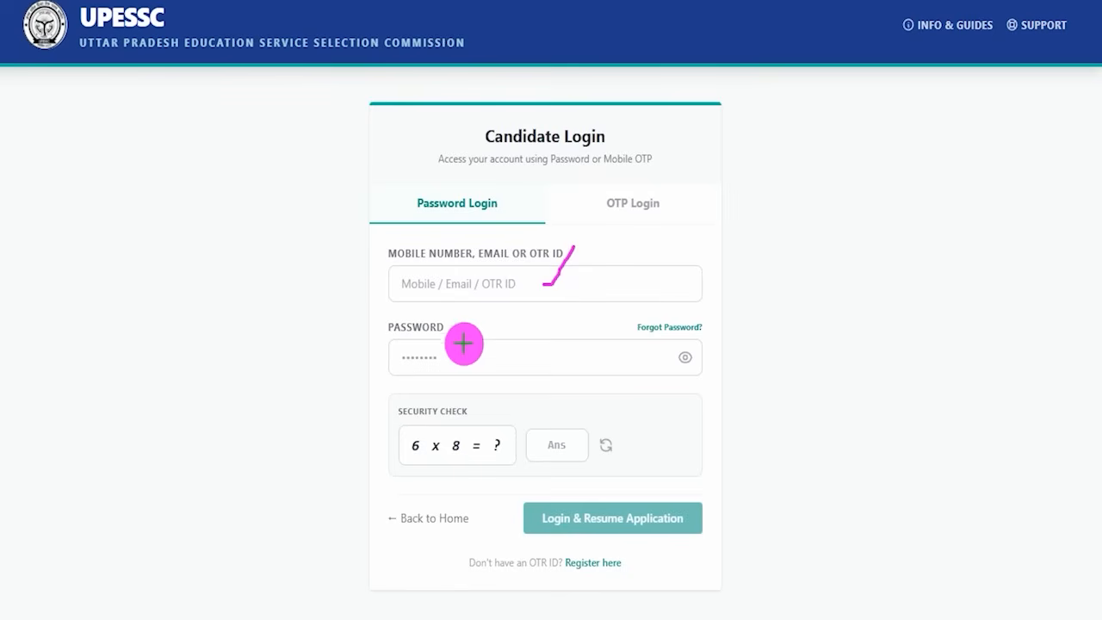
{"action": "left_click_drag", "start_coordinate": [456, 351], "coordinate": [489, 295]}
{"action": "left_click_drag", "start_coordinate": [407, 460], "coordinate": [449, 462]}
{"action": "left_click_drag", "start_coordinate": [559, 443], "coordinate": [590, 393]}
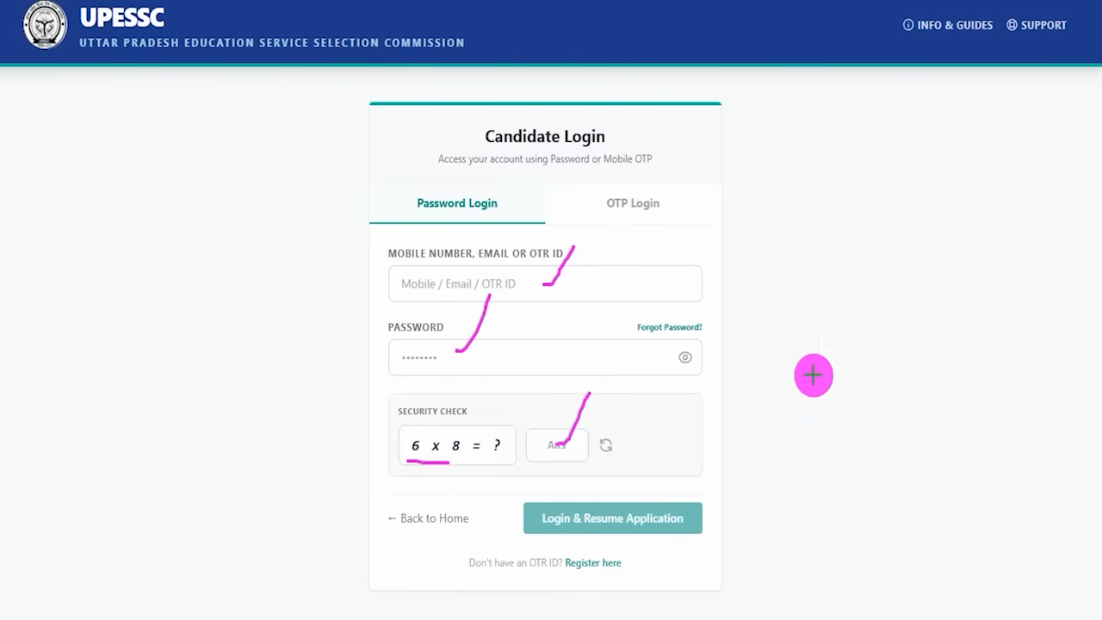
{"action": "mouse_move", "coordinate": [822, 364]}
{"action": "left_mouse_down"}
{"action": "mouse_move", "coordinate": [716, 462]}
{"action": "mouse_move", "coordinate": [696, 508]}
{"action": "left_mouse_up"}
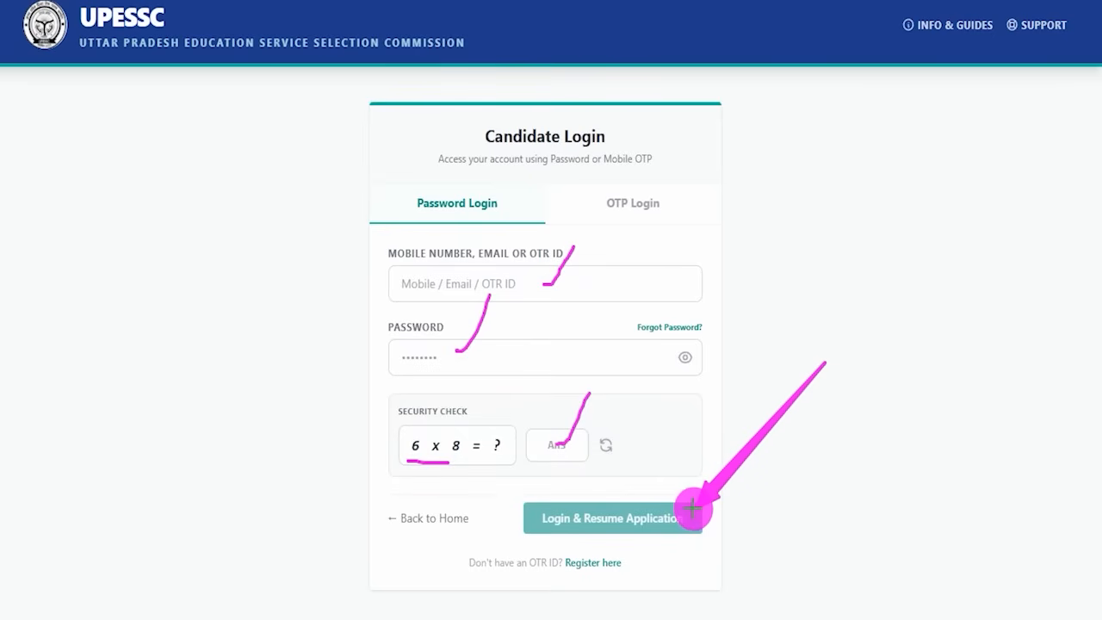
{"action": "key", "text": "Escape"}
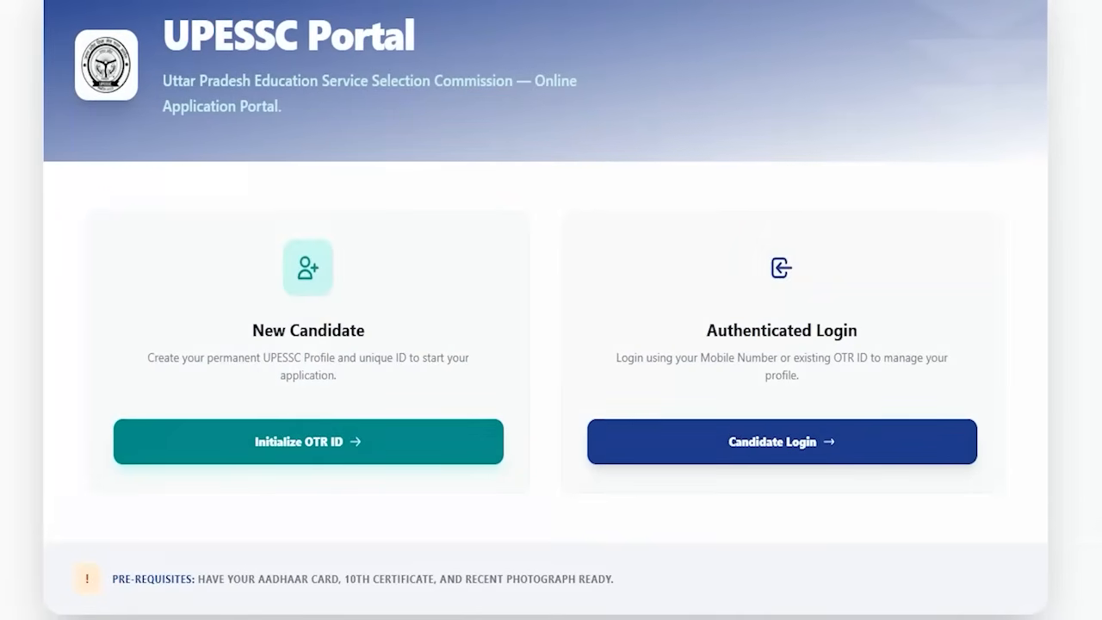
Mark the portal's New Candidate card with a rectangle and point an arrow at its Initialize OTR ID option
{"action": "mouse_move", "coordinate": [109, 197]}
{"action": "left_mouse_down"}
{"action": "mouse_move", "coordinate": [344, 221]}
{"action": "mouse_move", "coordinate": [479, 290]}
{"action": "mouse_move", "coordinate": [528, 512]}
{"action": "left_mouse_up"}
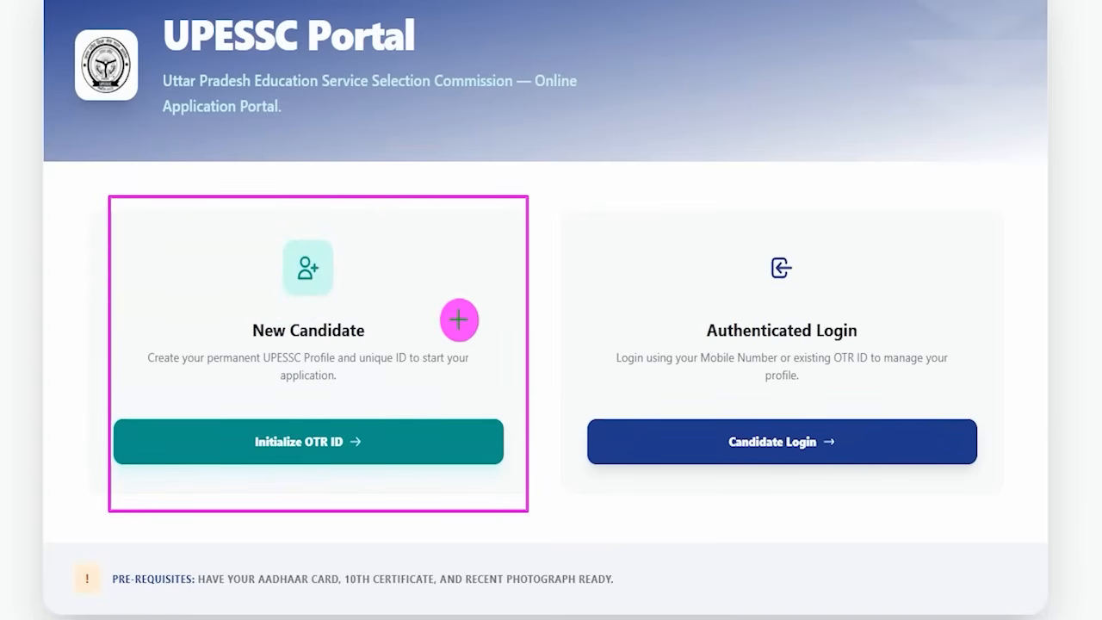
{"action": "mouse_move", "coordinate": [497, 243]}
{"action": "left_mouse_down"}
{"action": "mouse_move", "coordinate": [428, 379]}
{"action": "mouse_move", "coordinate": [383, 419]}
{"action": "left_mouse_up"}
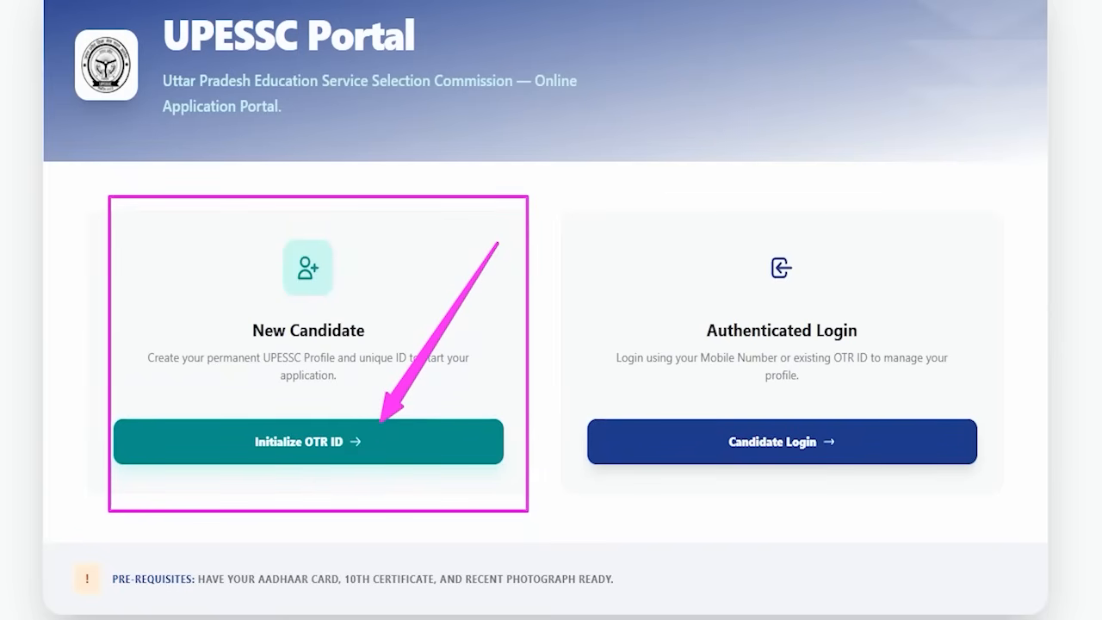
Clear the annotations, bring up the UPESSC registration form and highlight its Personal Details heading
{"action": "key", "text": "Escape"}
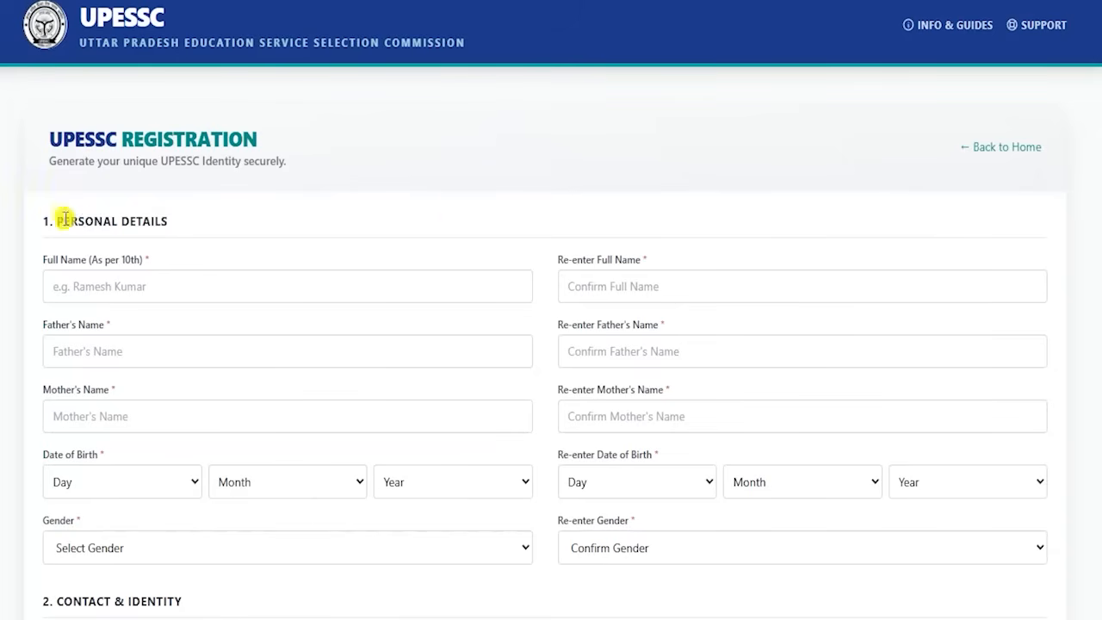
{"action": "left_click_drag", "start_coordinate": [65, 218], "coordinate": [143, 216]}
{"action": "left_click", "coordinate": [522, 206]}
{"action": "scroll", "coordinate": [527, 208], "scroll_direction": "down", "scroll_amount": 1}
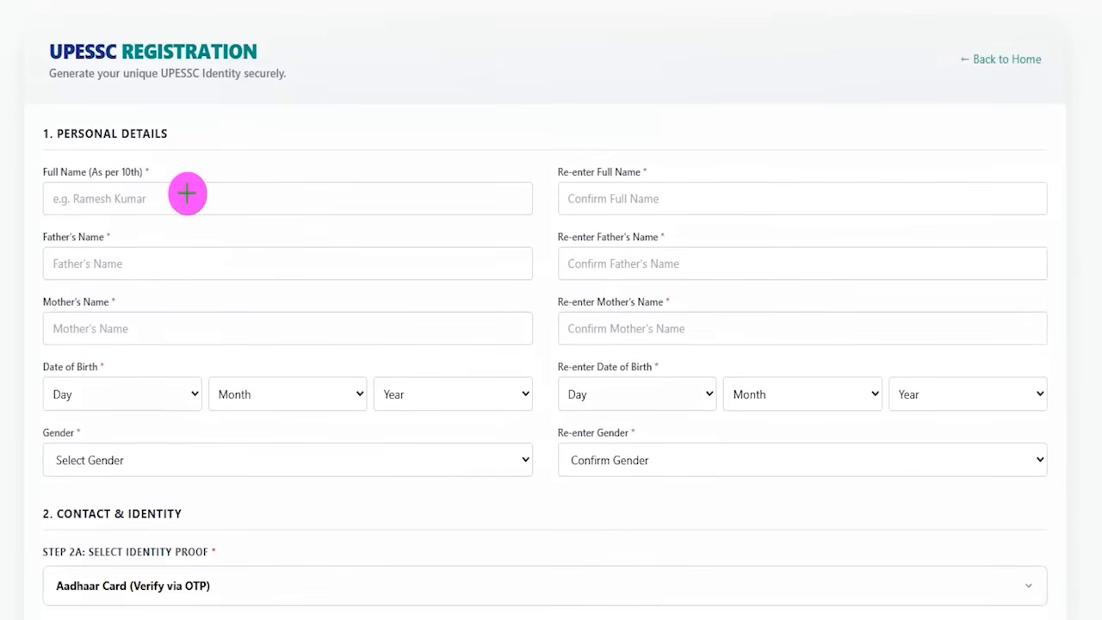
Tick the full name, father's name and mother's name fields and their re-entry fields with freehand marks, then clear the marks
{"action": "left_click_drag", "start_coordinate": [177, 198], "coordinate": [222, 136]}
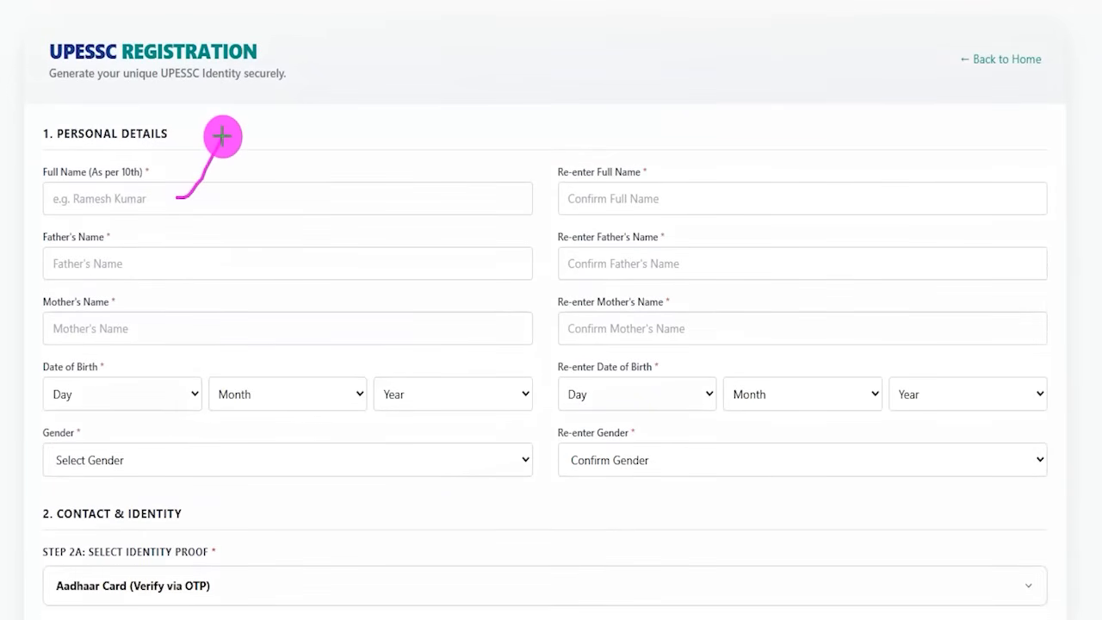
{"action": "left_click_drag", "start_coordinate": [668, 200], "coordinate": [699, 146]}
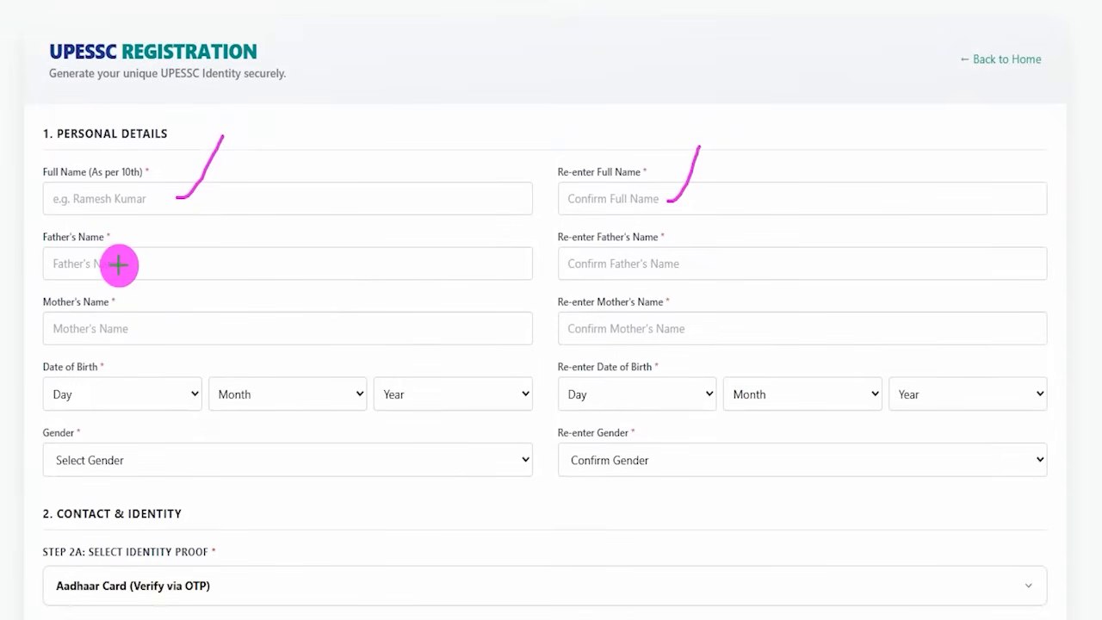
{"action": "left_click_drag", "start_coordinate": [644, 266], "coordinate": [669, 228]}
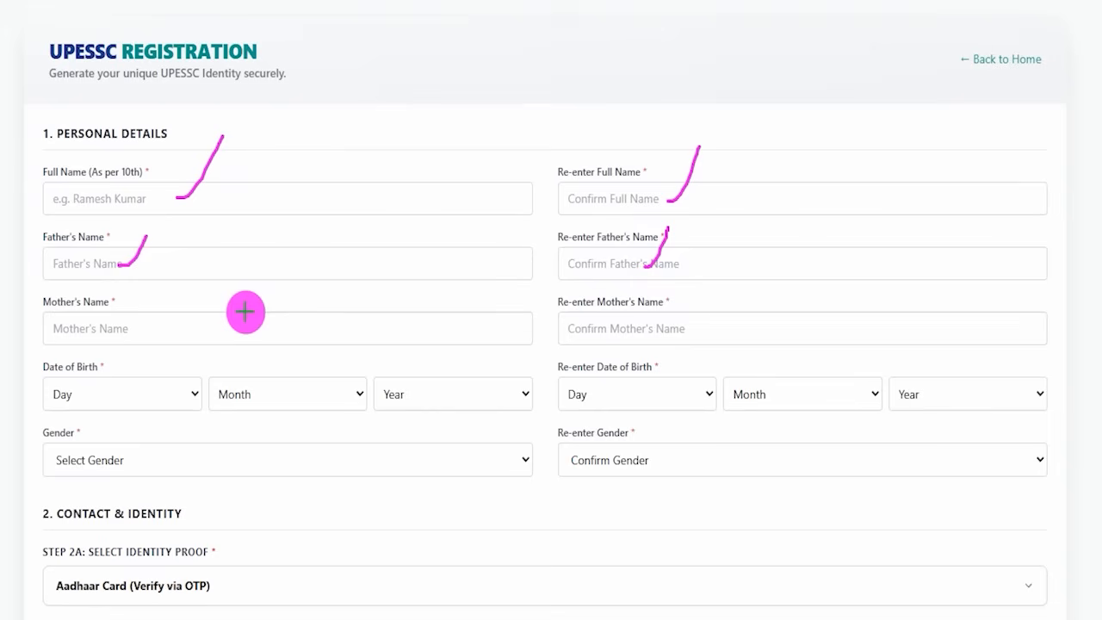
{"action": "left_click_drag", "start_coordinate": [140, 328], "coordinate": [188, 276]}
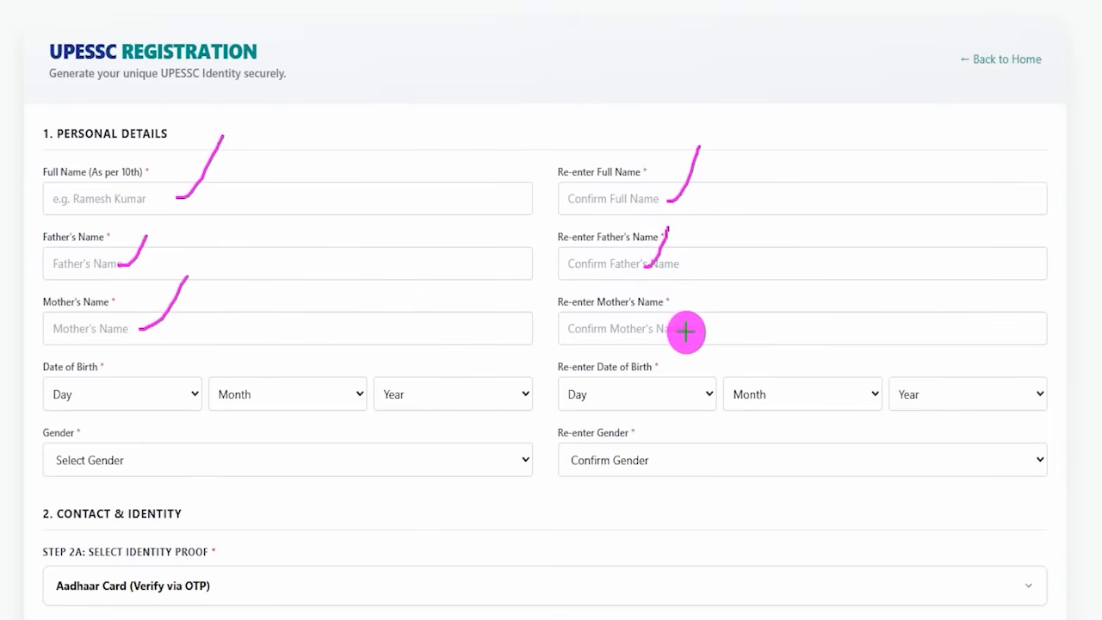
{"action": "left_click_drag", "start_coordinate": [685, 328], "coordinate": [711, 290]}
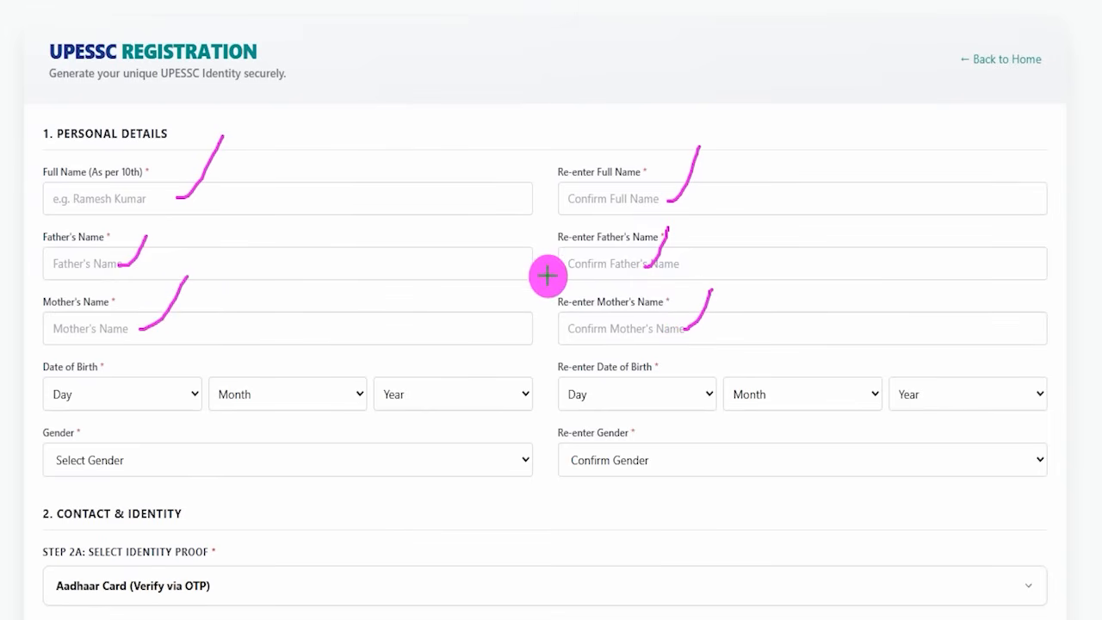
{"action": "key", "text": "Escape"}
Look through the day, month and year options of the Date of Birth and Re-enter Date of Birth fields without choosing any
{"action": "left_click", "coordinate": [177, 388]}
{"action": "left_click", "coordinate": [263, 396]}
{"action": "left_click", "coordinate": [395, 398]}
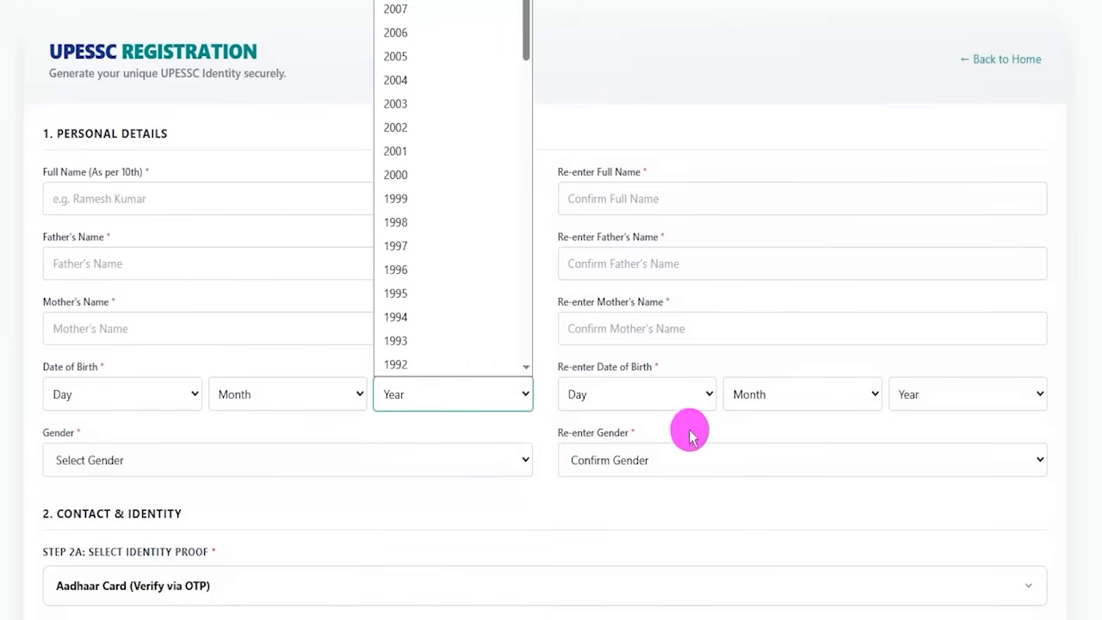
{"action": "left_click", "coordinate": [633, 405]}
{"action": "left_click", "coordinate": [765, 398]}
{"action": "left_click", "coordinate": [907, 395]}
{"action": "left_click", "coordinate": [538, 441]}
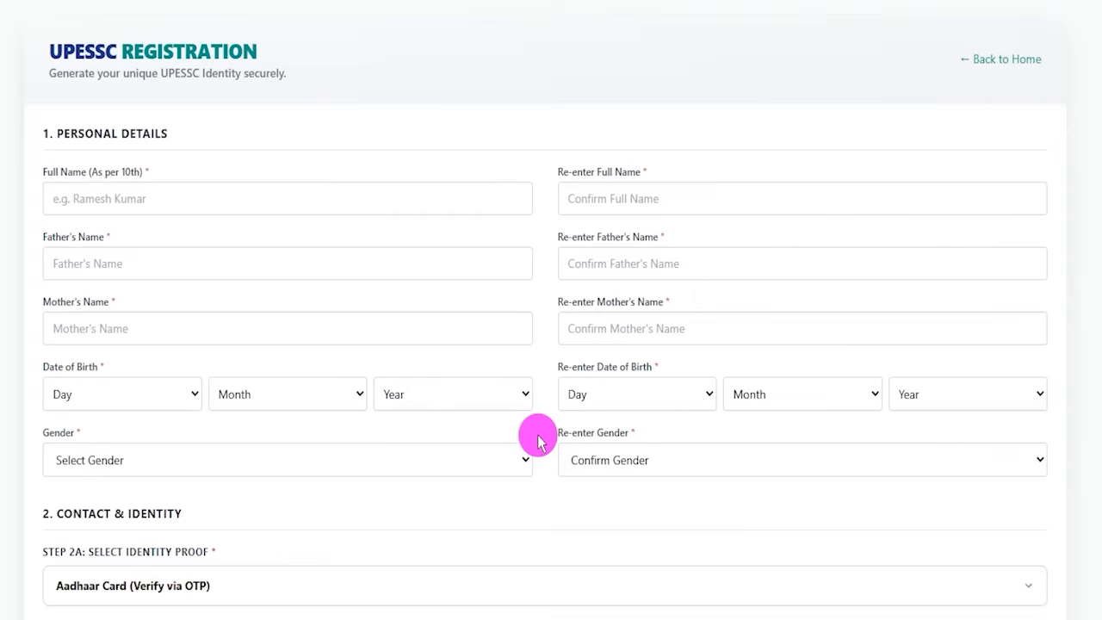
Set both Gender and Re-enter Gender to Male
{"action": "left_click", "coordinate": [381, 459]}
{"action": "left_click", "coordinate": [69, 513]}
{"action": "left_click", "coordinate": [673, 464]}
{"action": "left_click", "coordinate": [594, 514]}
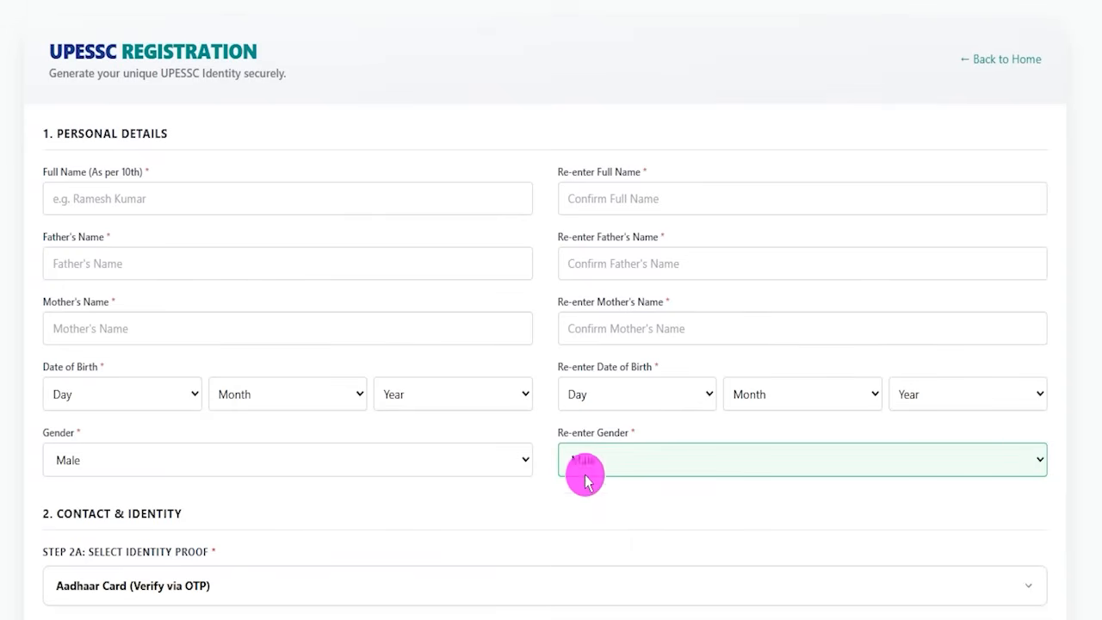
Switch the identity proof to PAN Card (Direct Verification) and tick the PAN Card Number field and Verify PAN option with freehand marks
{"action": "scroll", "coordinate": [545, 510], "scroll_direction": "down", "scroll_amount": 1}
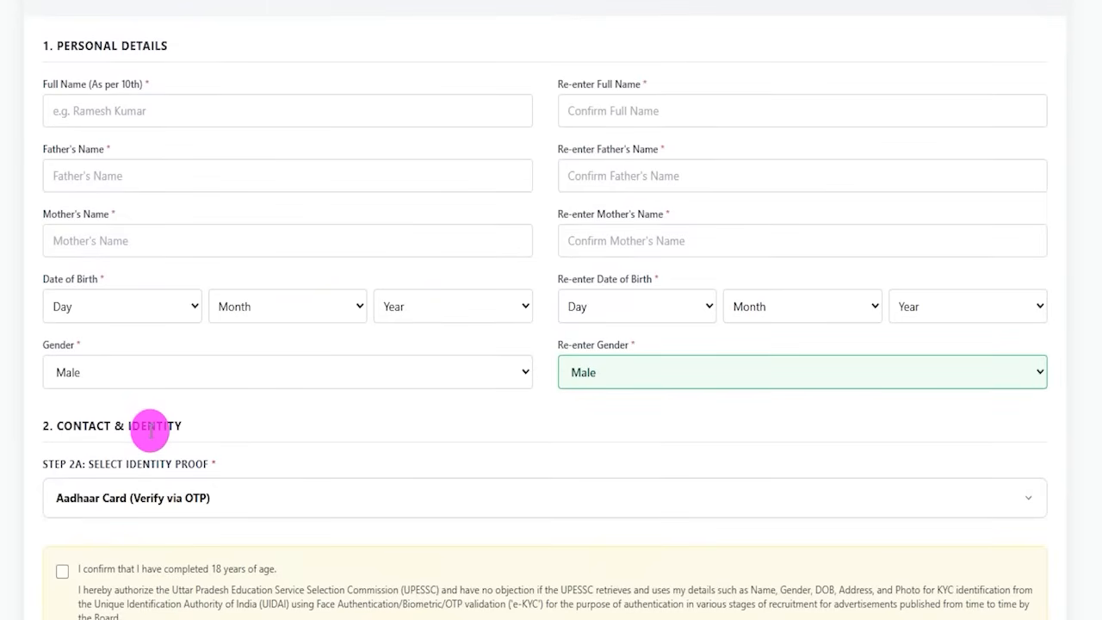
{"action": "scroll", "coordinate": [150, 430], "scroll_direction": "down", "scroll_amount": 2}
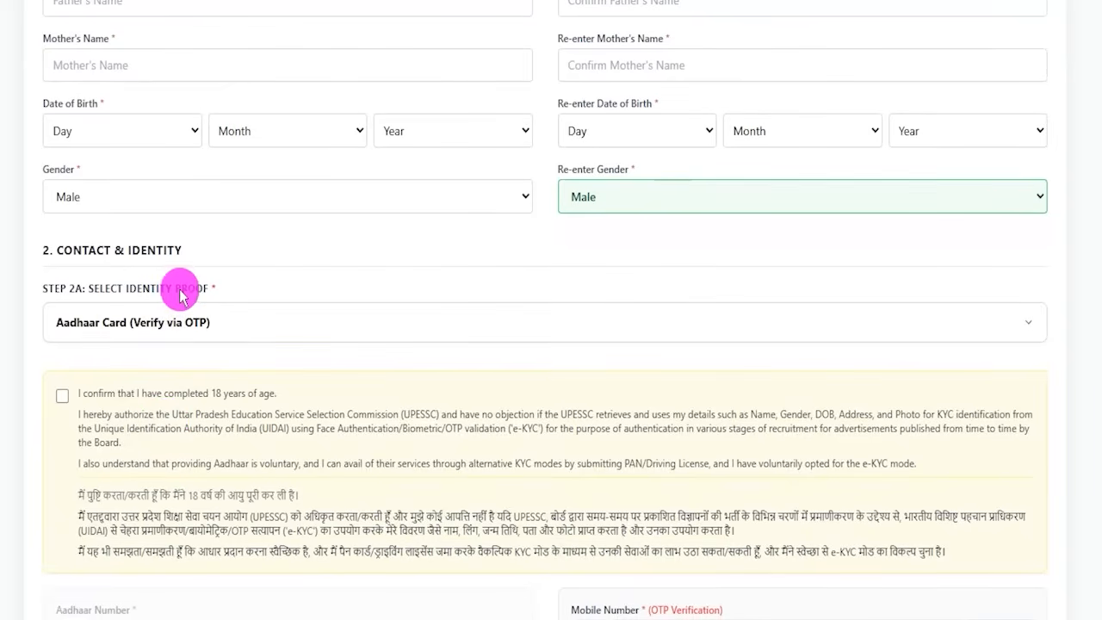
{"action": "left_click", "coordinate": [172, 324]}
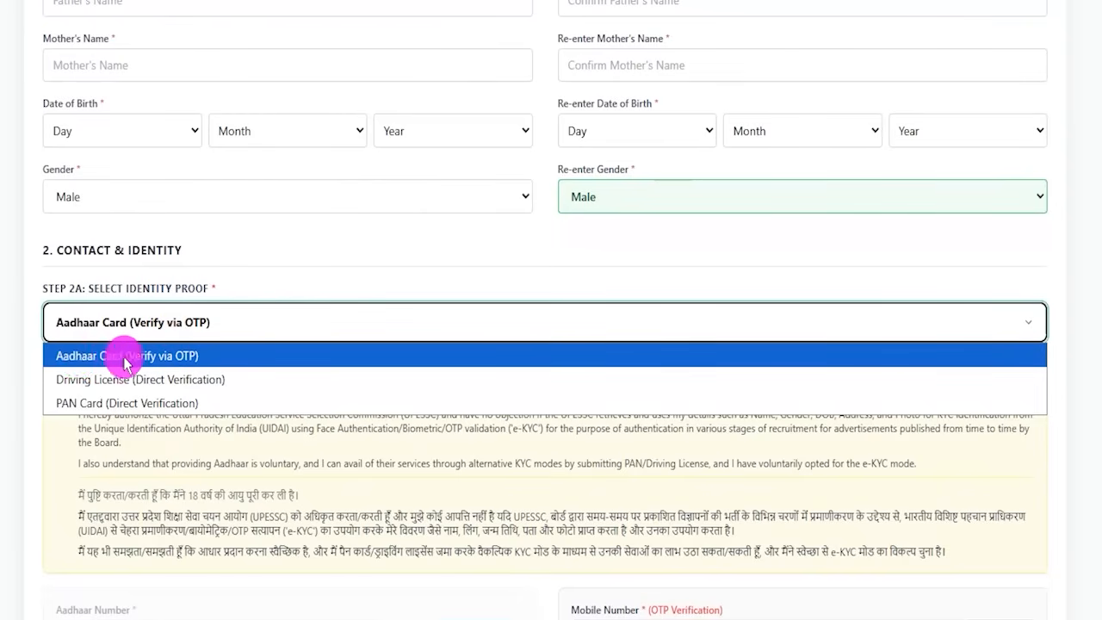
{"action": "left_click", "coordinate": [101, 407]}
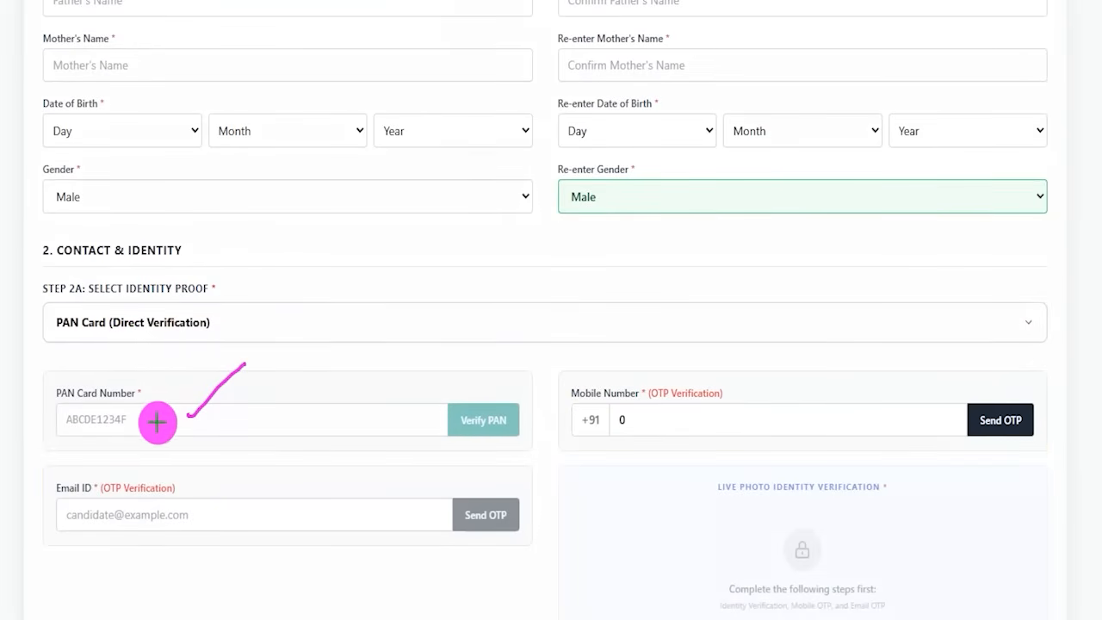
{"action": "left_click_drag", "start_coordinate": [154, 419], "coordinate": [183, 386]}
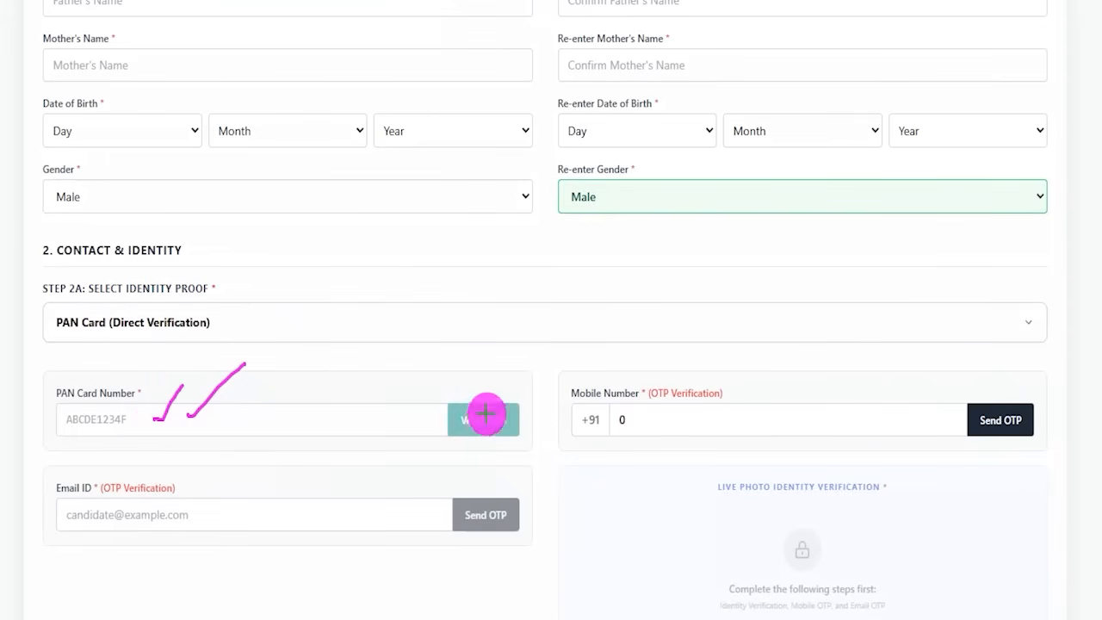
{"action": "left_click_drag", "start_coordinate": [510, 412], "coordinate": [539, 377]}
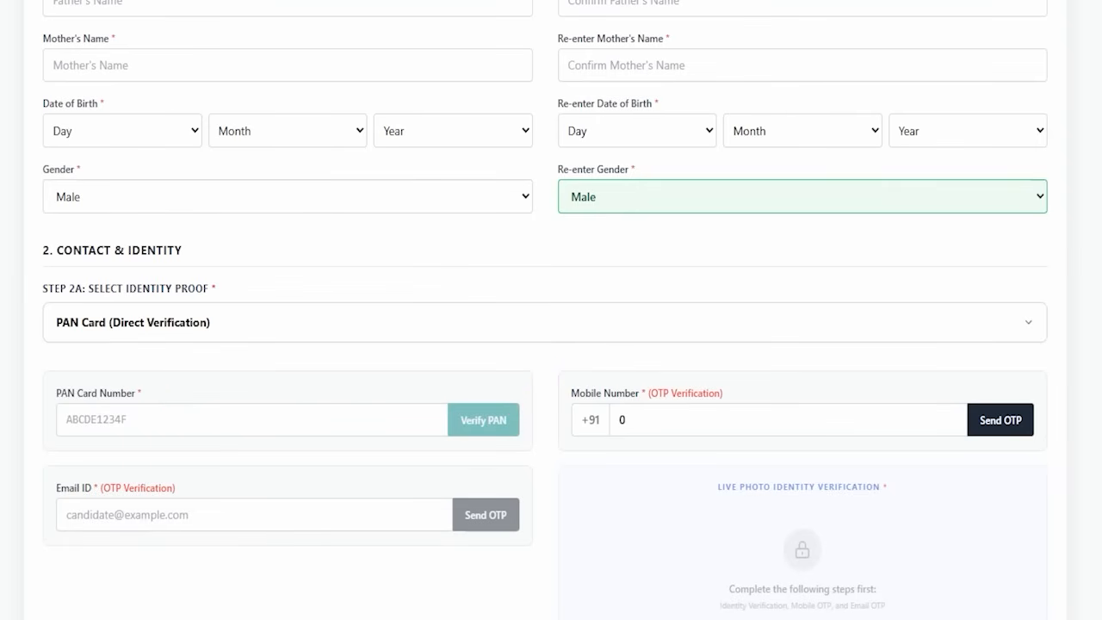
Set the identity proof to Aadhaar Card (Verify via OTP) and accept the age and e-KYC consent declaration
{"action": "left_click", "coordinate": [147, 314]}
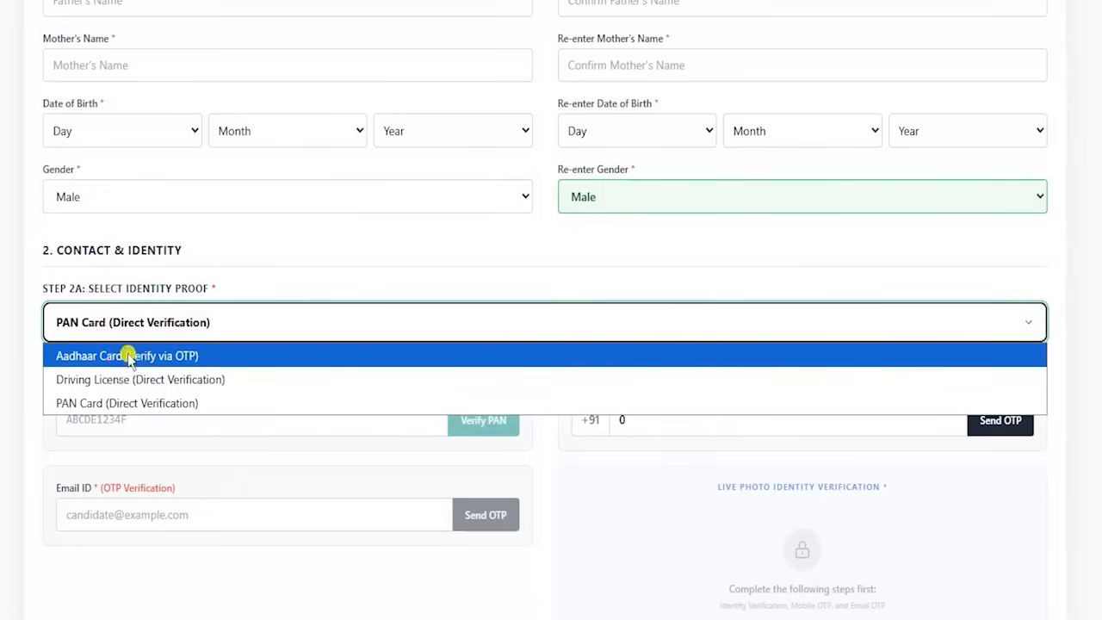
{"action": "left_click", "coordinate": [128, 356]}
{"action": "scroll", "coordinate": [138, 336], "scroll_direction": "down", "scroll_amount": 2}
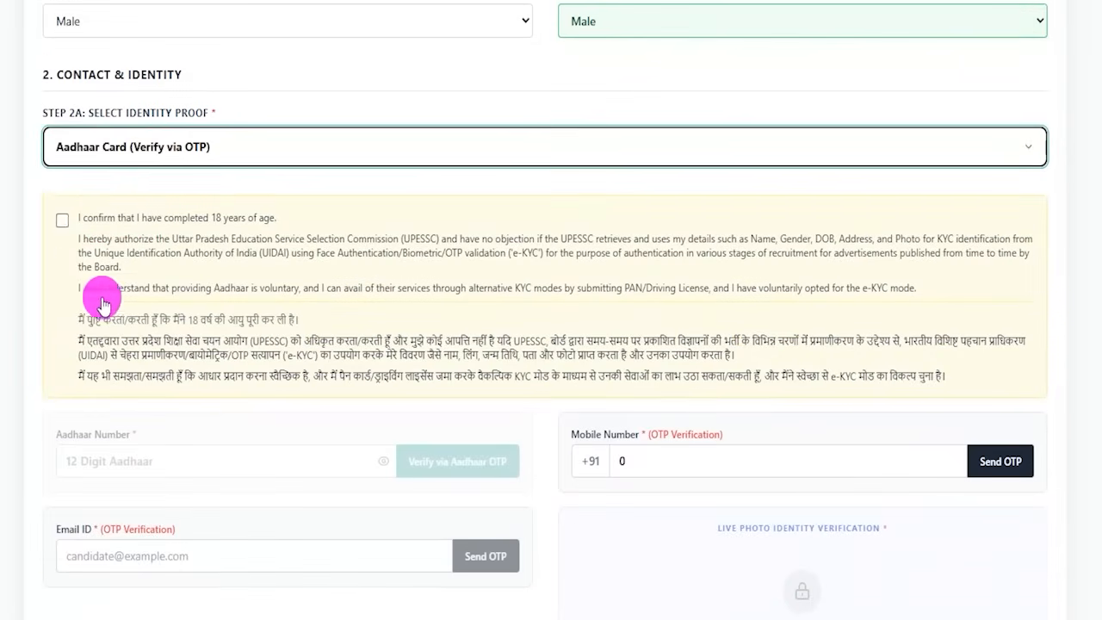
{"action": "left_click", "coordinate": [62, 221]}
{"action": "scroll", "coordinate": [256, 386], "scroll_direction": "down", "scroll_amount": 1}
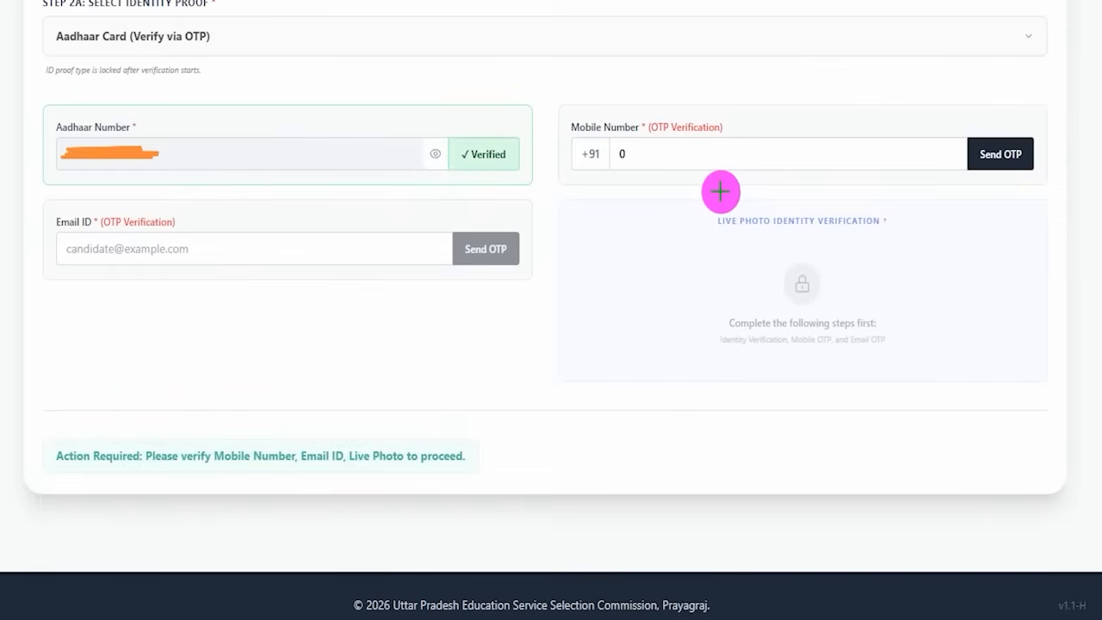
Tick and underline the Mobile Number and Email ID fields and tick their Send OTP options with freehand marks
{"action": "left_click_drag", "start_coordinate": [725, 160], "coordinate": [769, 91]}
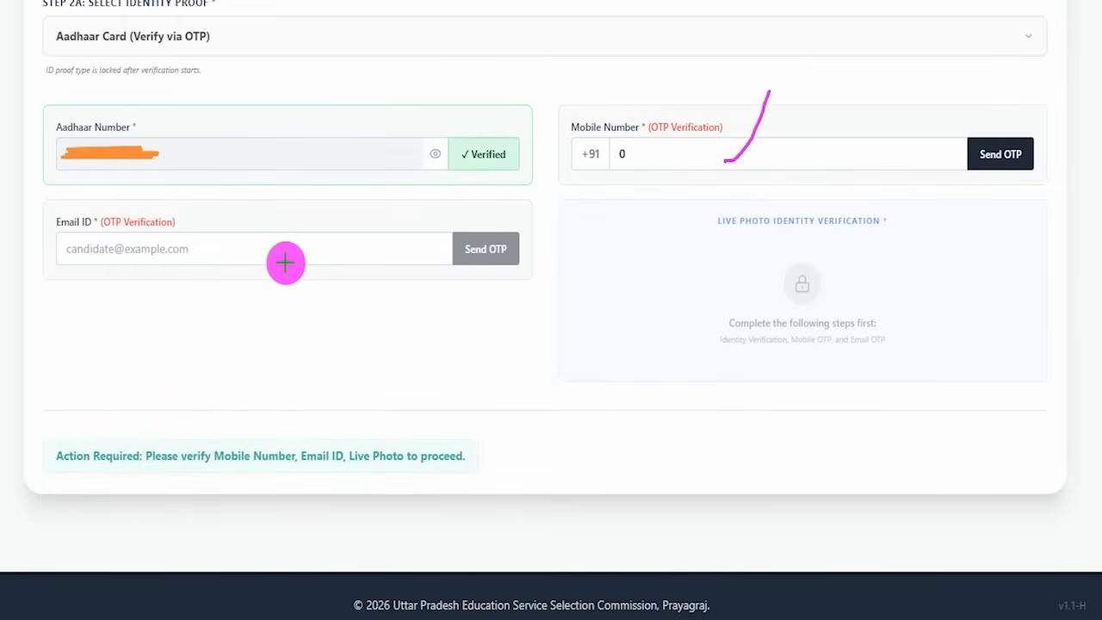
{"action": "left_click_drag", "start_coordinate": [213, 254], "coordinate": [252, 196]}
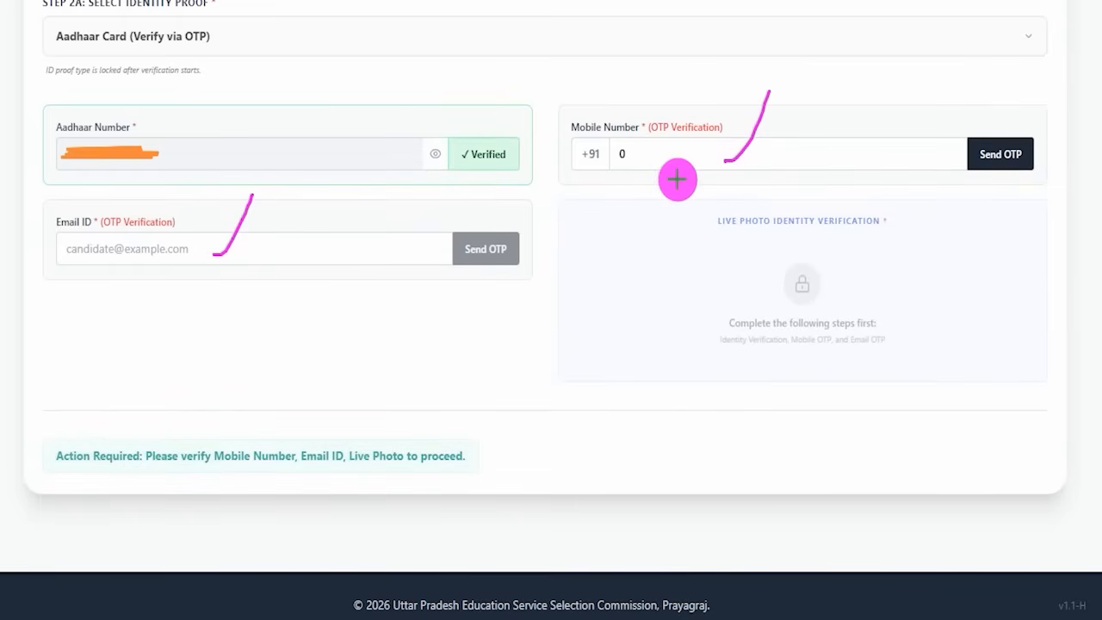
{"action": "left_click_drag", "start_coordinate": [641, 160], "coordinate": [674, 160]}
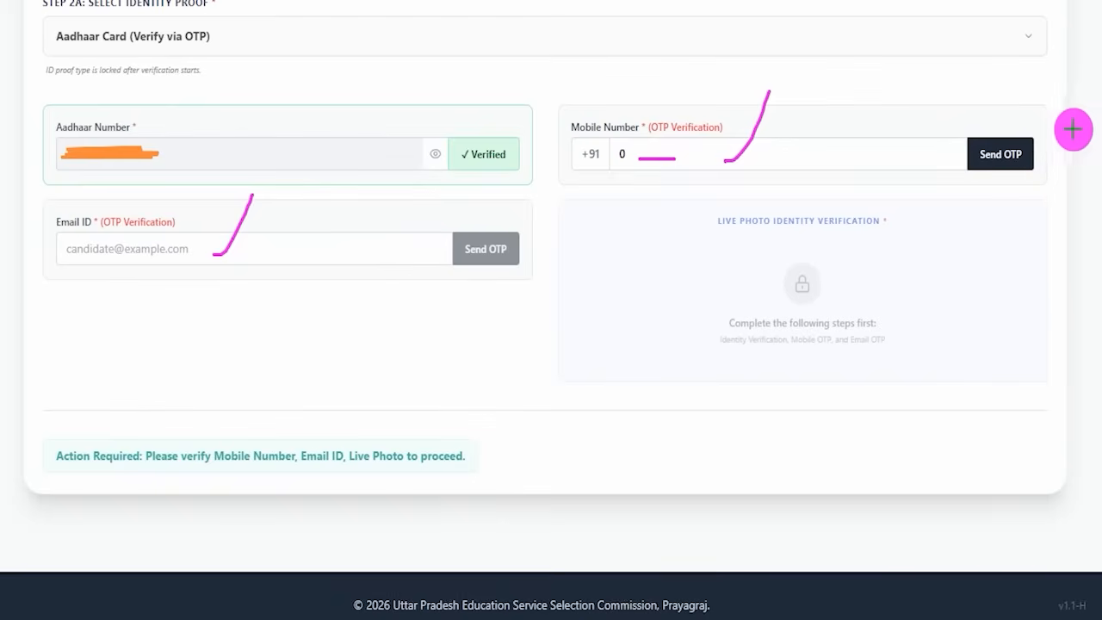
{"action": "left_click_drag", "start_coordinate": [1036, 154], "coordinate": [1065, 124]}
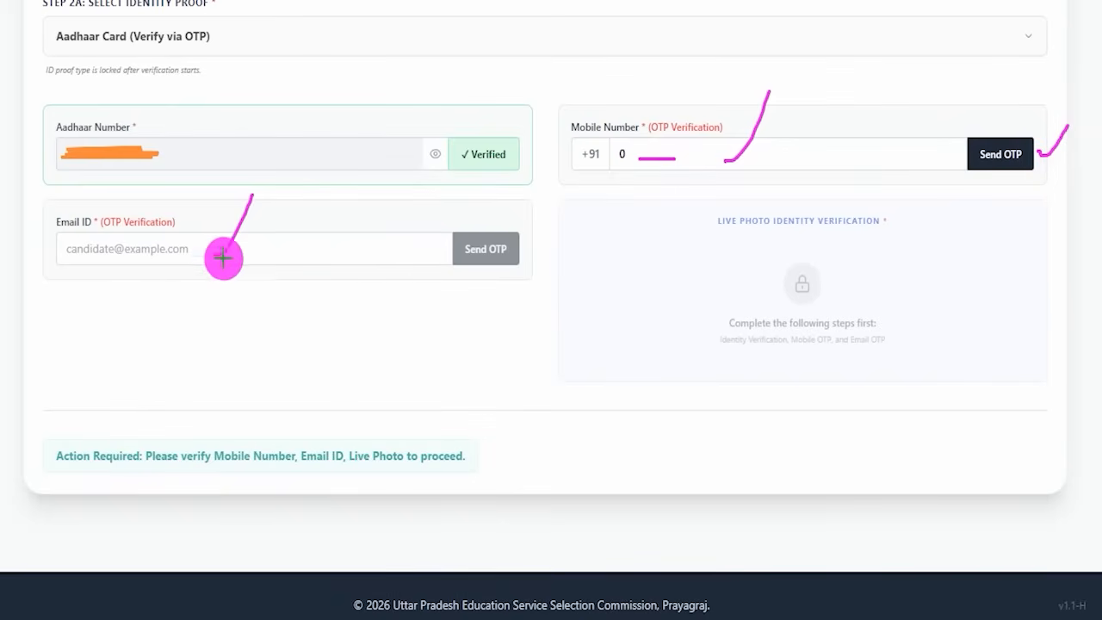
{"action": "left_click_drag", "start_coordinate": [94, 257], "coordinate": [158, 256]}
{"action": "left_click_drag", "start_coordinate": [521, 254], "coordinate": [552, 216]}
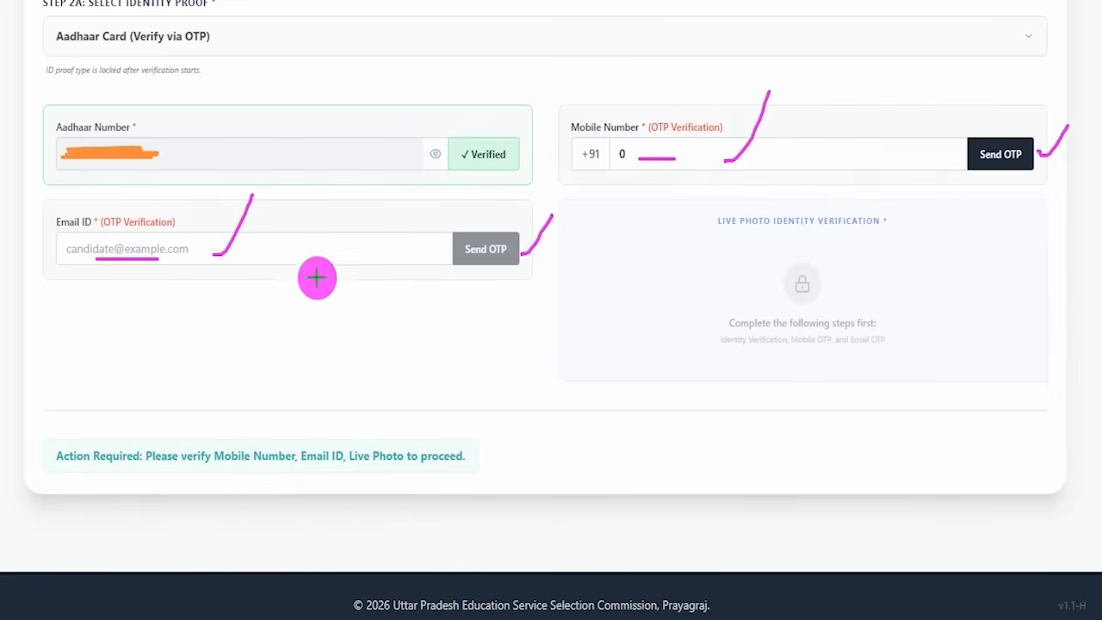
{"action": "left_click_drag", "start_coordinate": [771, 155], "coordinate": [792, 96]}
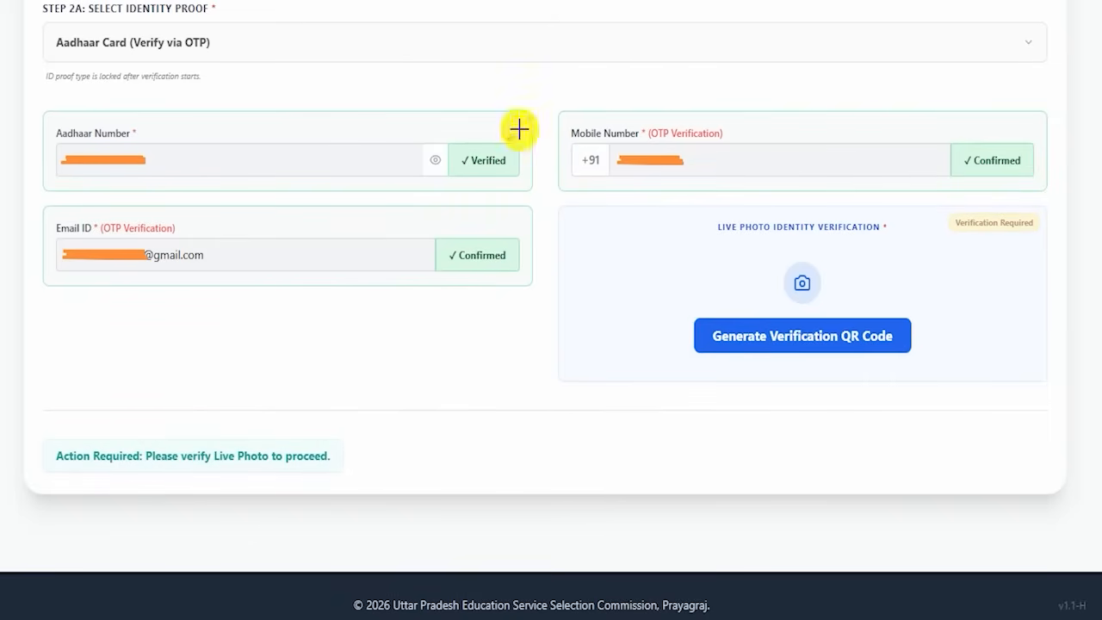
Tick the Aadhaar, mobile, email and Live Photo Identity Verification sections and mark the Generate Verification QR Code option
{"action": "left_click_drag", "start_coordinate": [508, 138], "coordinate": [542, 86]}
{"action": "left_click_drag", "start_coordinate": [728, 137], "coordinate": [778, 90]}
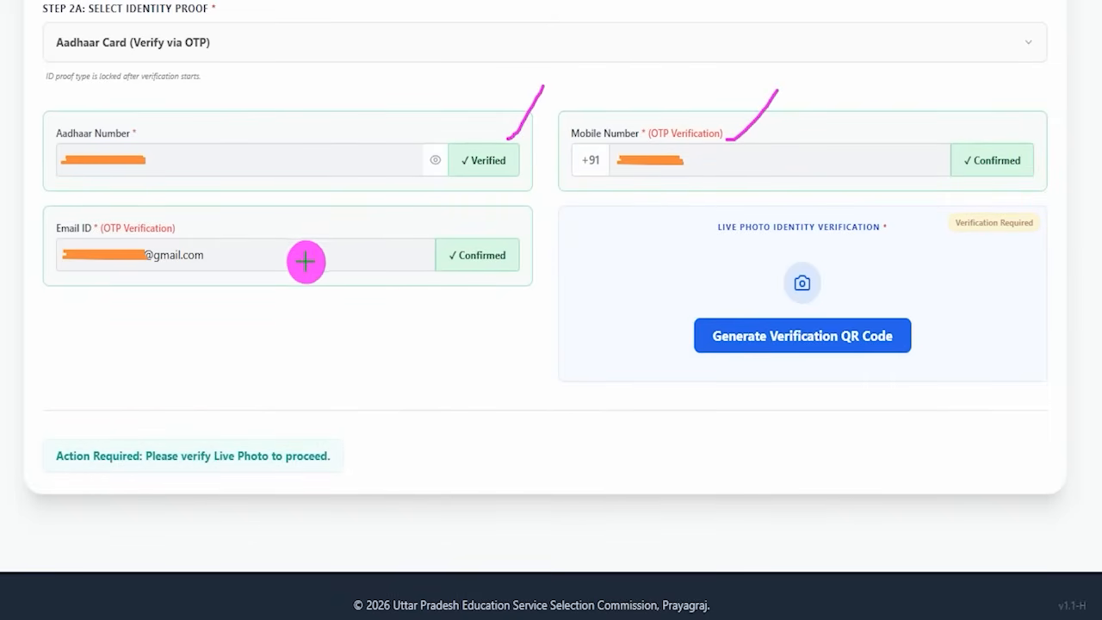
{"action": "left_click_drag", "start_coordinate": [306, 260], "coordinate": [348, 209]}
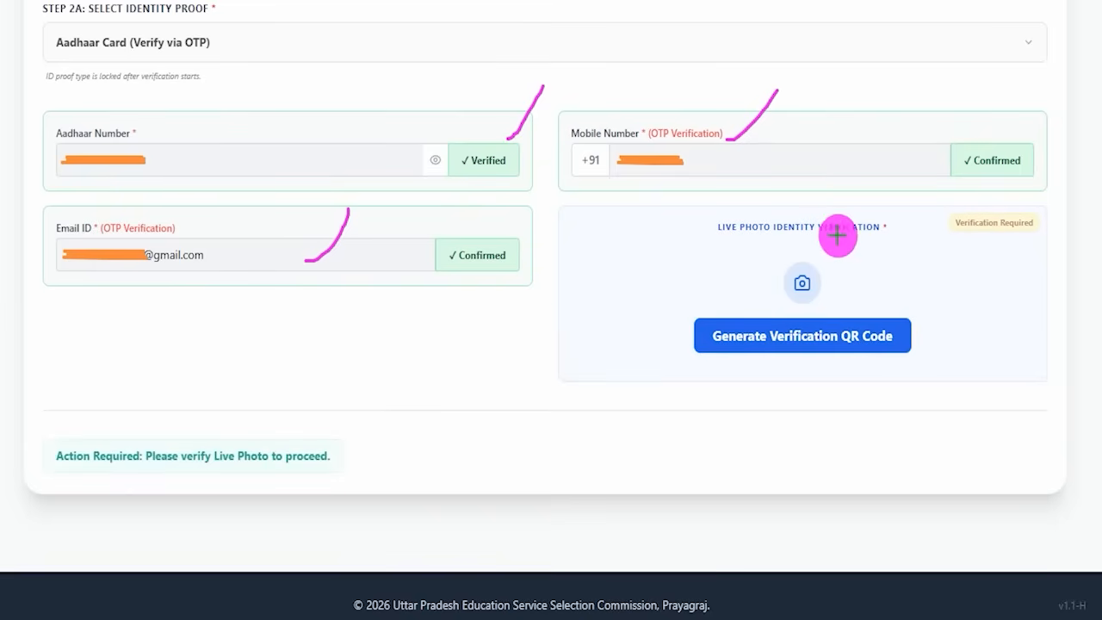
{"action": "left_click_drag", "start_coordinate": [927, 197], "coordinate": [890, 233]}
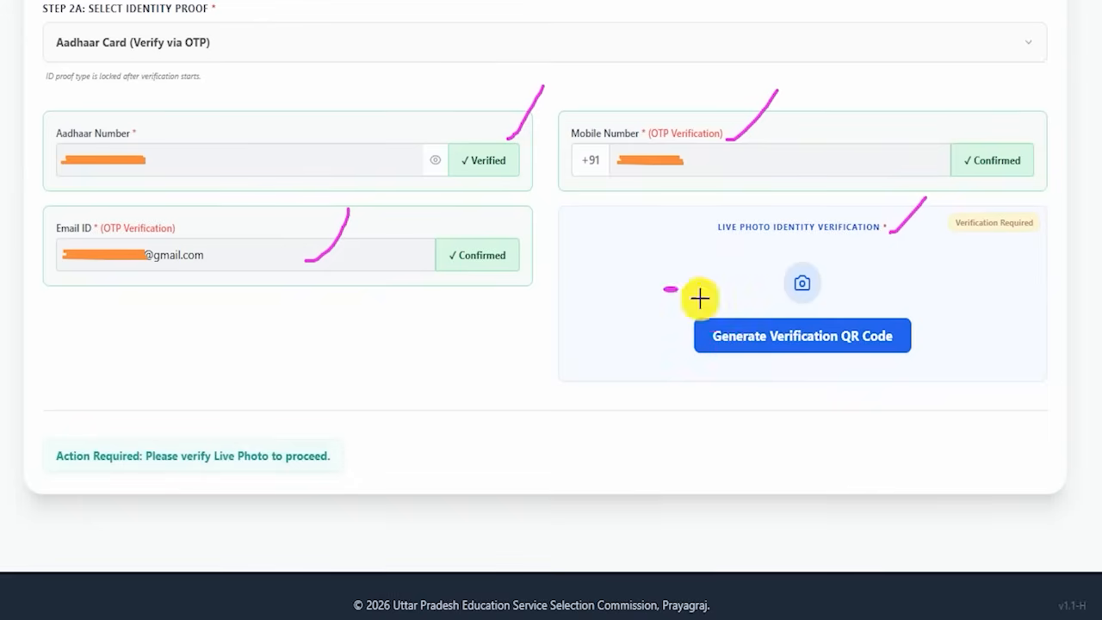
{"action": "left_click_drag", "start_coordinate": [666, 288], "coordinate": [898, 345]}
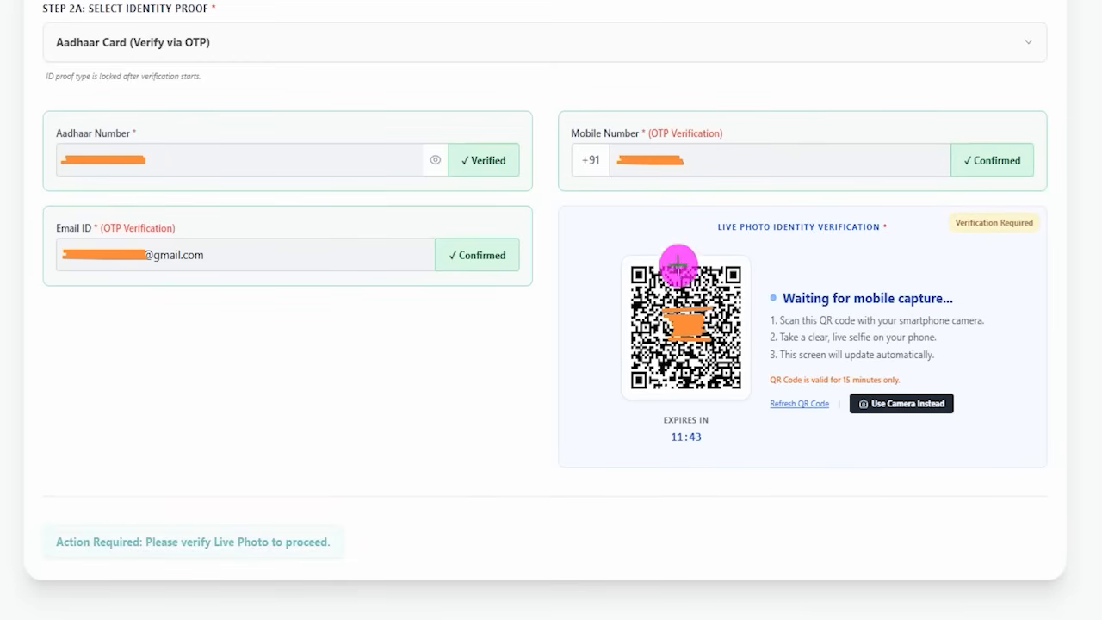
Add freehand ticks to the live photo QR code, the Live Photo Identity Verification heading and the Use Camera Instead option
{"action": "left_click_drag", "start_coordinate": [677, 260], "coordinate": [703, 209]}
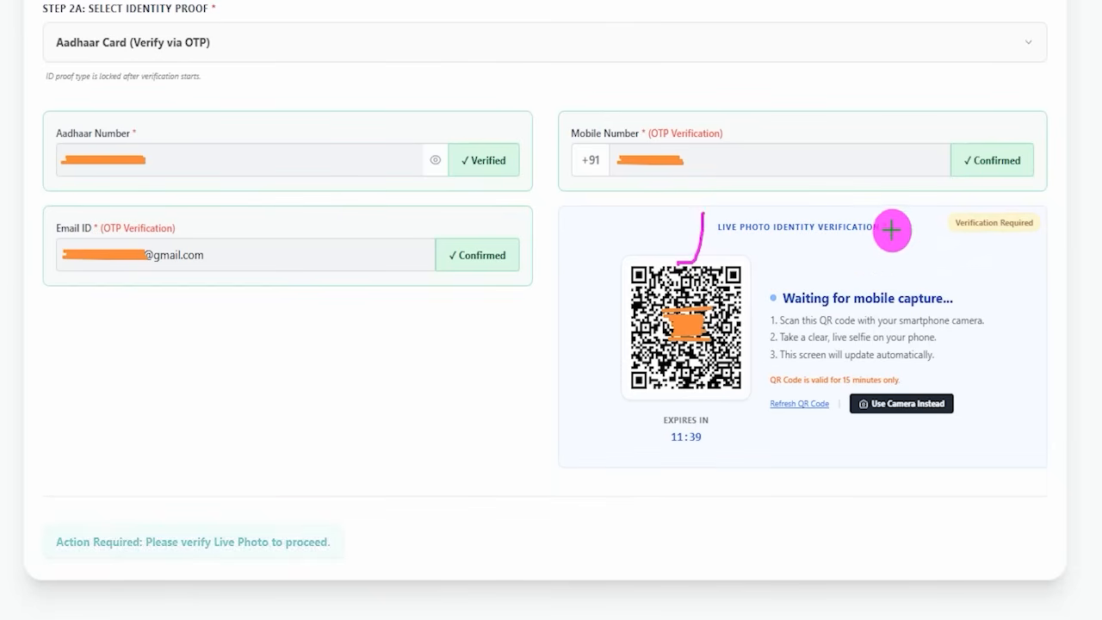
{"action": "left_click_drag", "start_coordinate": [891, 229], "coordinate": [909, 210]}
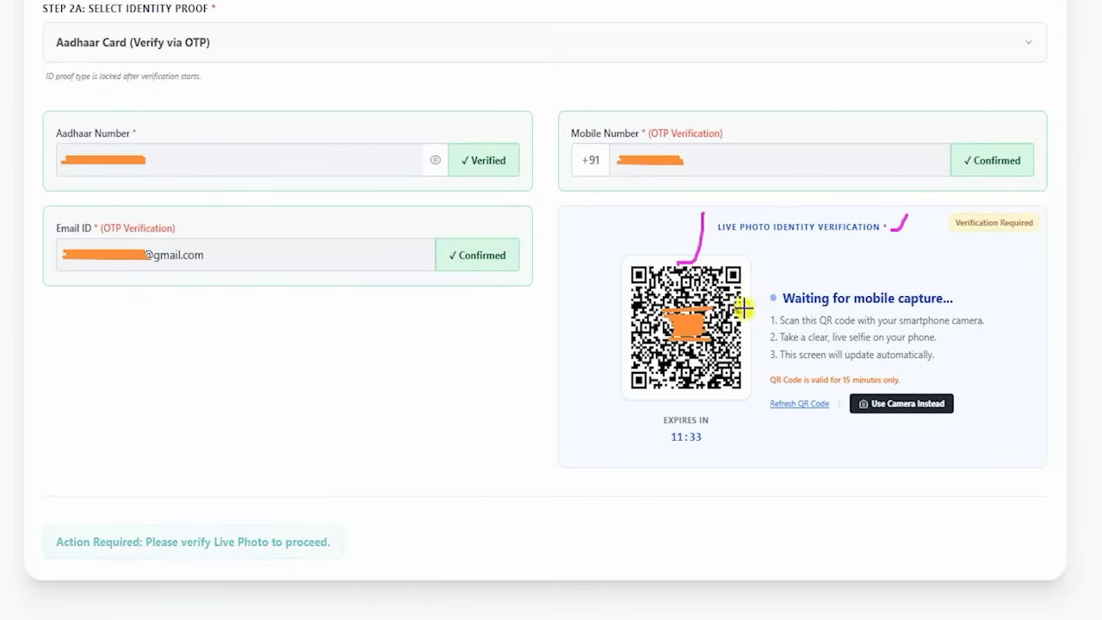
{"action": "left_click_drag", "start_coordinate": [744, 308], "coordinate": [777, 249]}
{"action": "left_click_drag", "start_coordinate": [777, 308], "coordinate": [747, 338]}
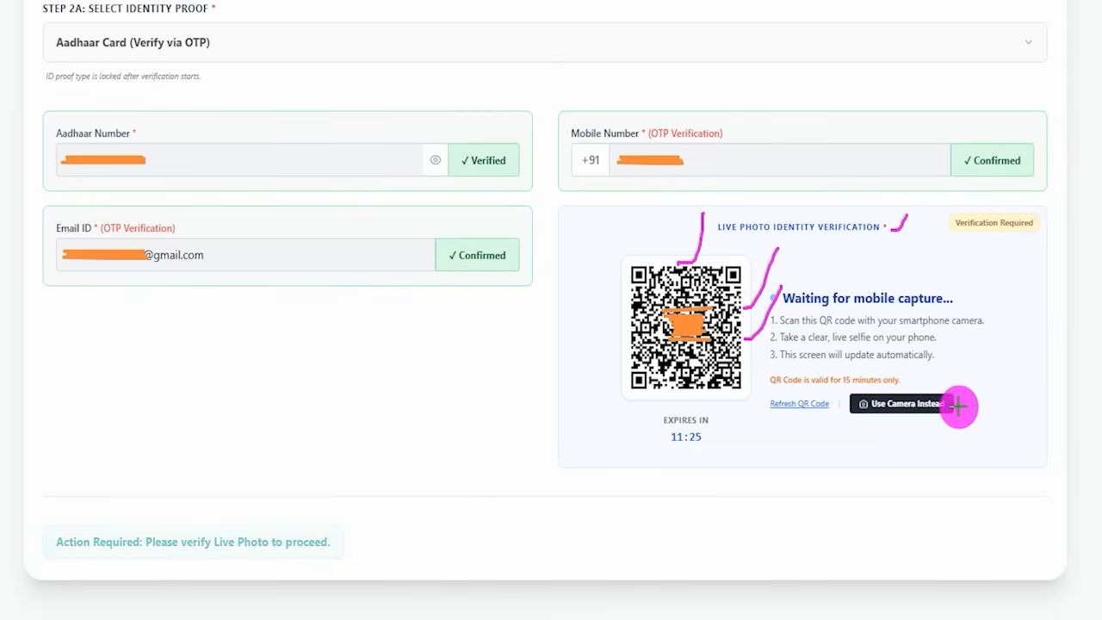
{"action": "left_click_drag", "start_coordinate": [959, 407], "coordinate": [985, 368]}
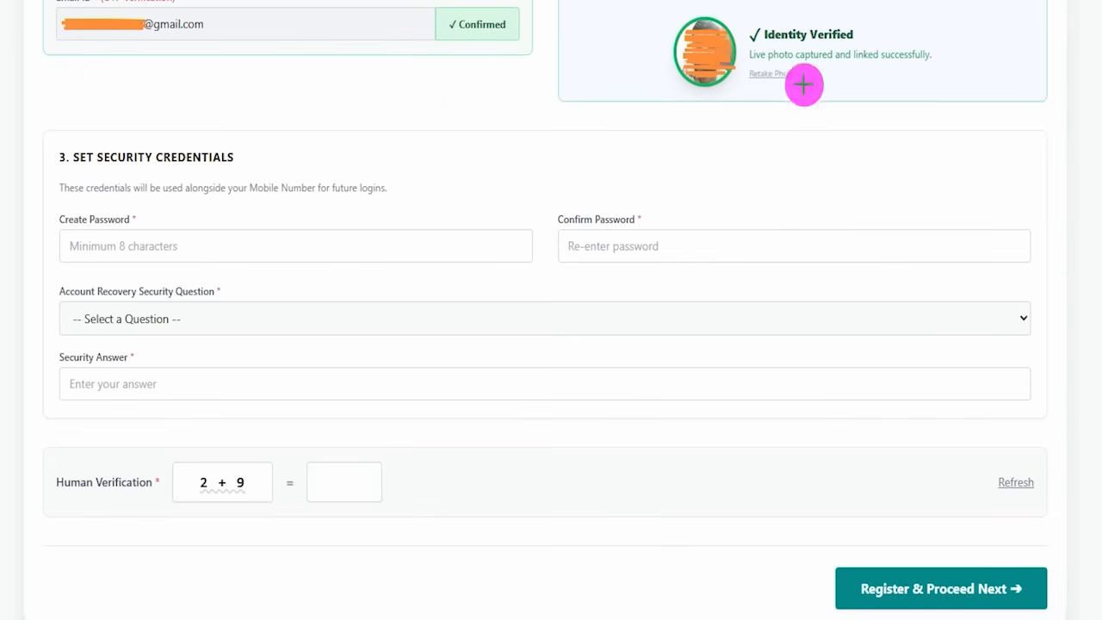
Add freehand ticks to the Identity Verified notice and the Create Password and Confirm Password fields, and underline the Create Password box
{"action": "left_click_drag", "start_coordinate": [827, 85], "coordinate": [895, 16]}
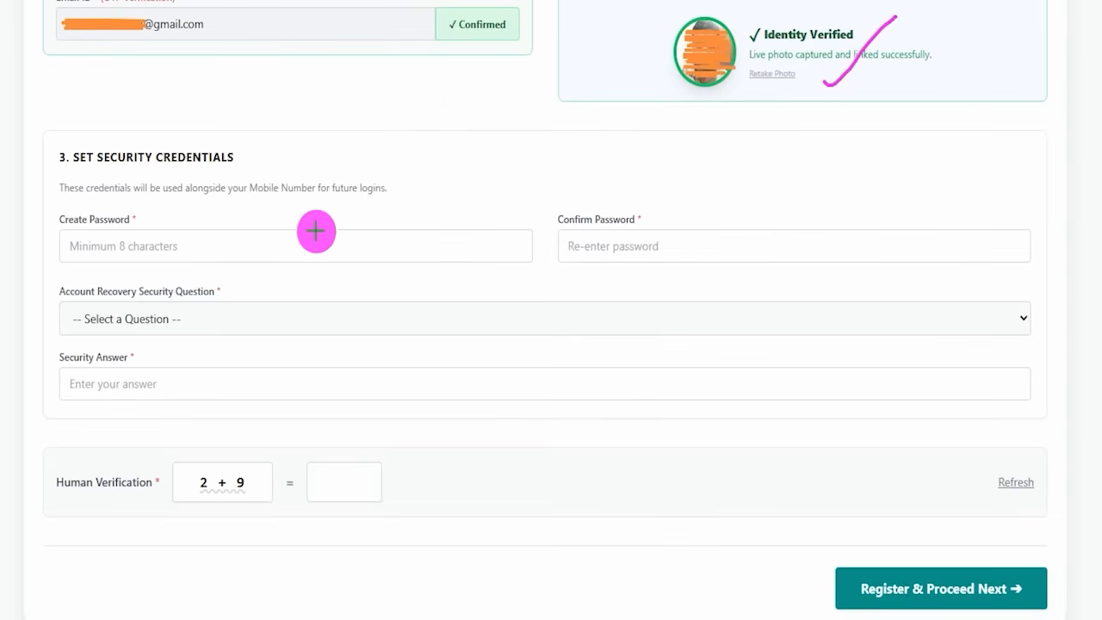
{"action": "left_click_drag", "start_coordinate": [135, 217], "coordinate": [174, 195]}
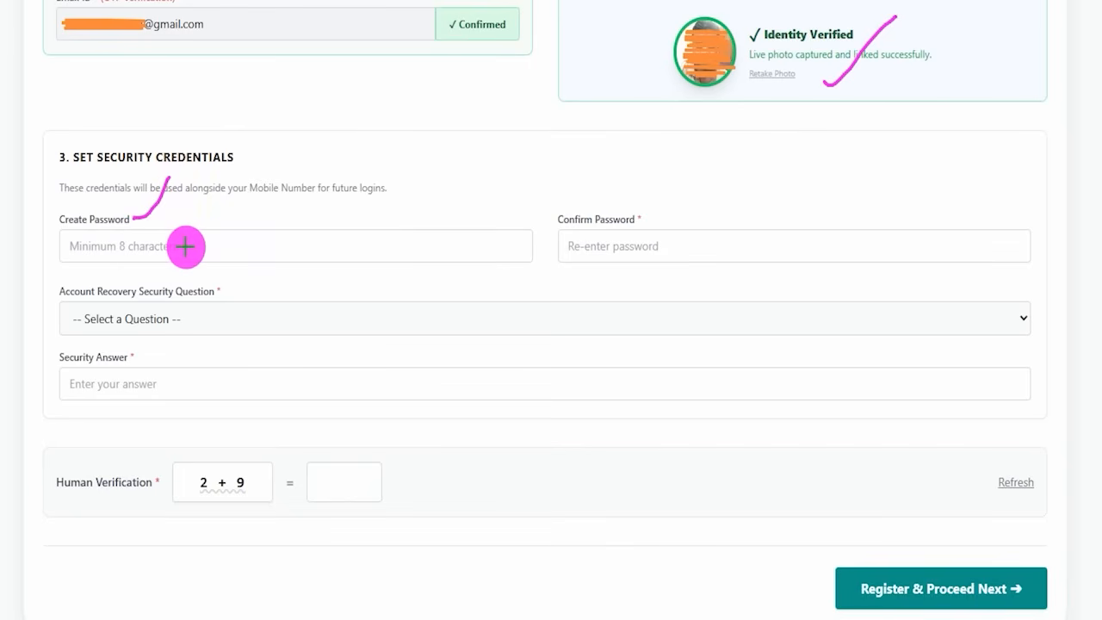
{"action": "left_click_drag", "start_coordinate": [185, 247], "coordinate": [216, 205]}
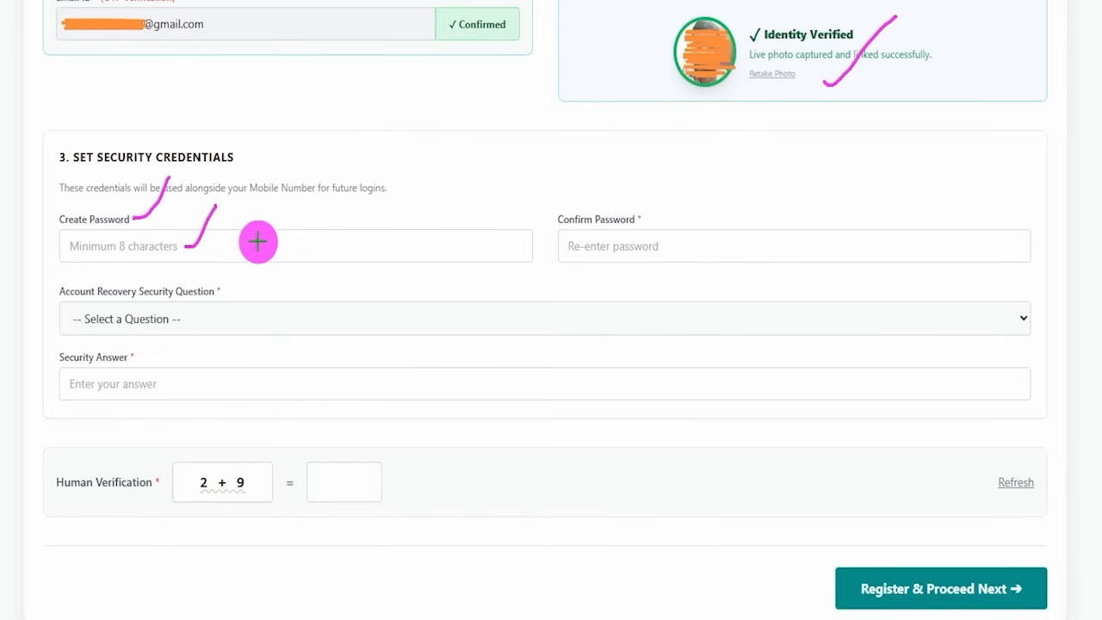
{"action": "mouse_move", "coordinate": [226, 246]}
{"action": "left_mouse_down"}
{"action": "mouse_move", "coordinate": [312, 209]}
{"action": "mouse_move", "coordinate": [362, 221]}
{"action": "mouse_move", "coordinate": [369, 205]}
{"action": "left_mouse_up"}
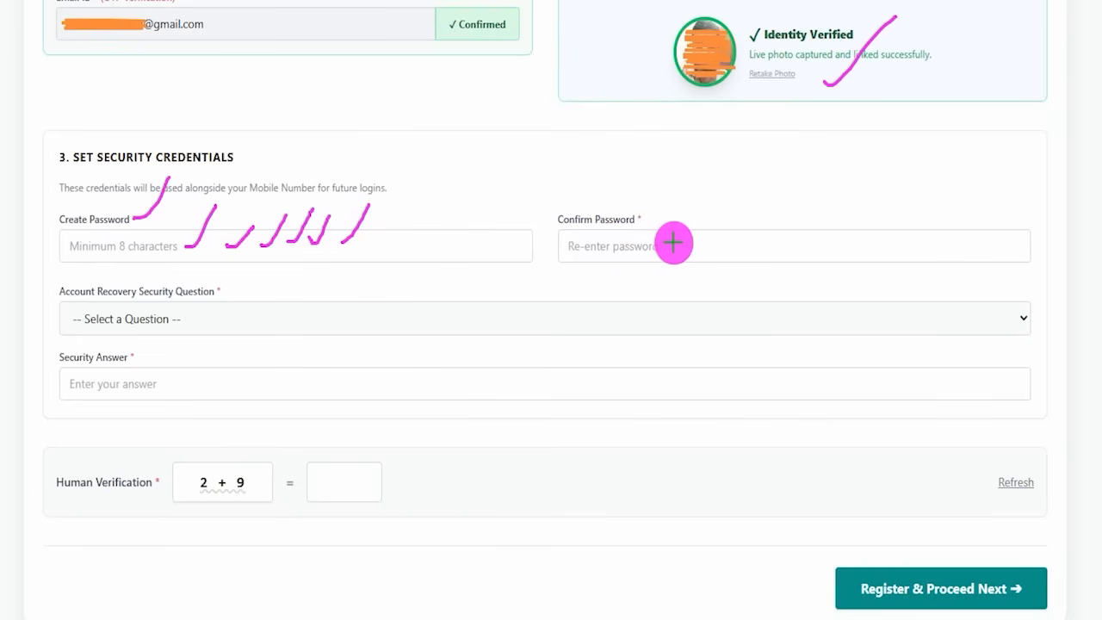
{"action": "left_click_drag", "start_coordinate": [672, 241], "coordinate": [702, 210]}
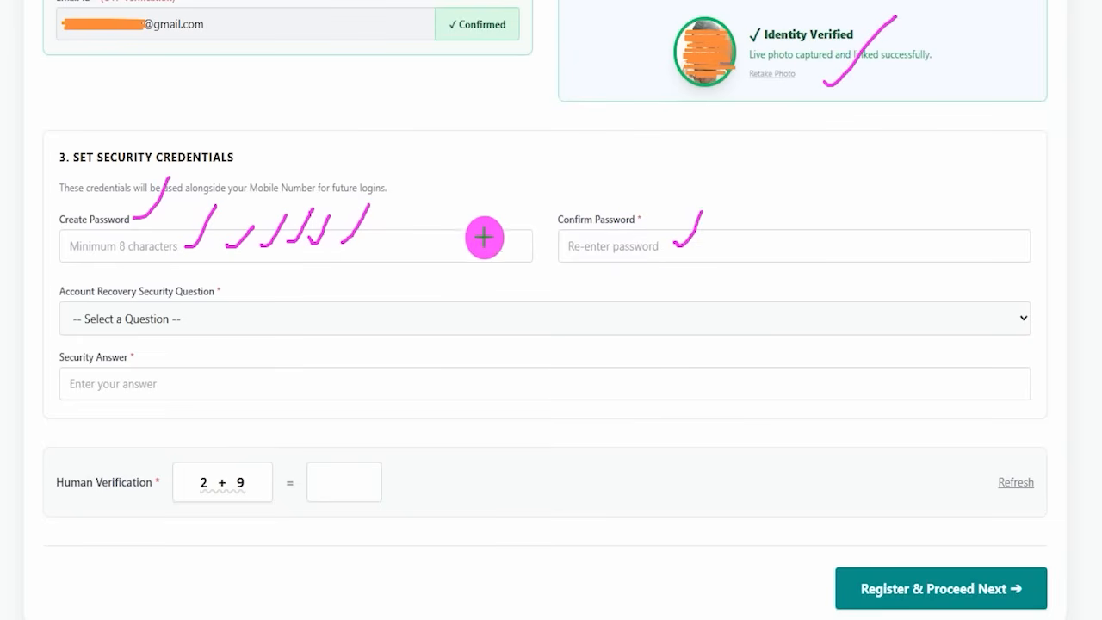
{"action": "left_click_drag", "start_coordinate": [371, 248], "coordinate": [425, 248]}
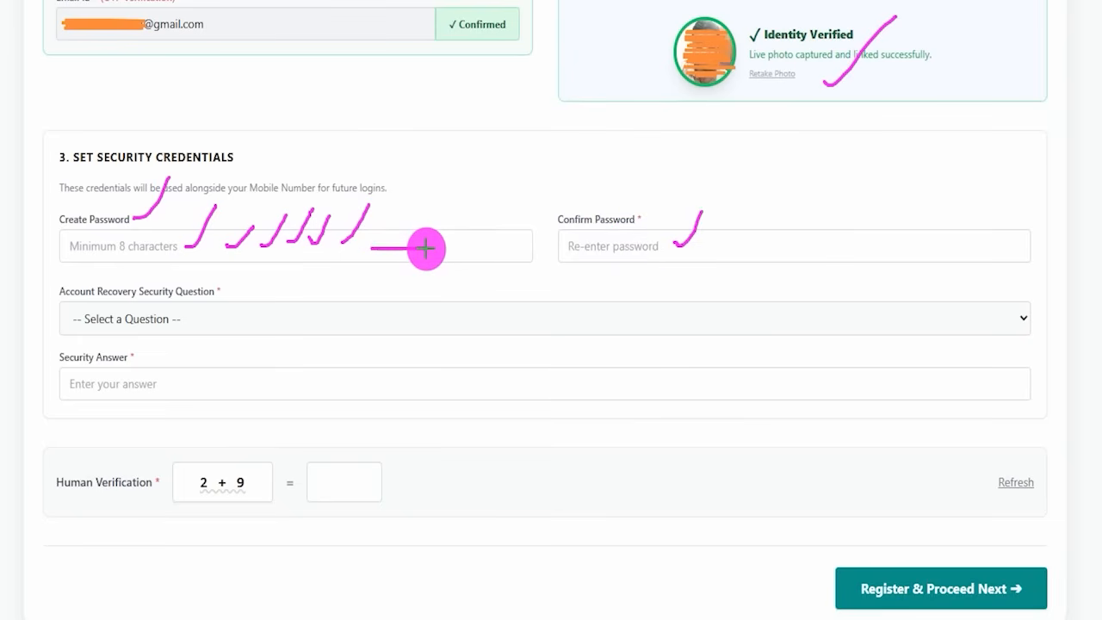
Mark the security question, security answer and human verification fields, point an arrow at Register & Proceed Next, and proceed with the registration
{"action": "left_click_drag", "start_coordinate": [232, 315], "coordinate": [267, 271]}
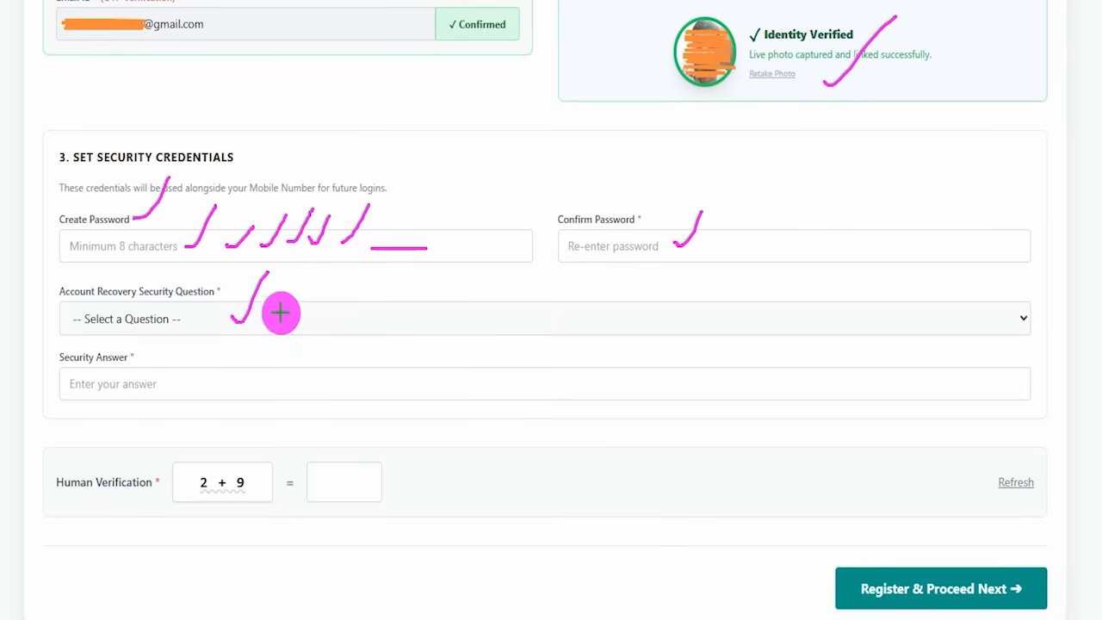
{"action": "left_click_drag", "start_coordinate": [158, 384], "coordinate": [190, 337]}
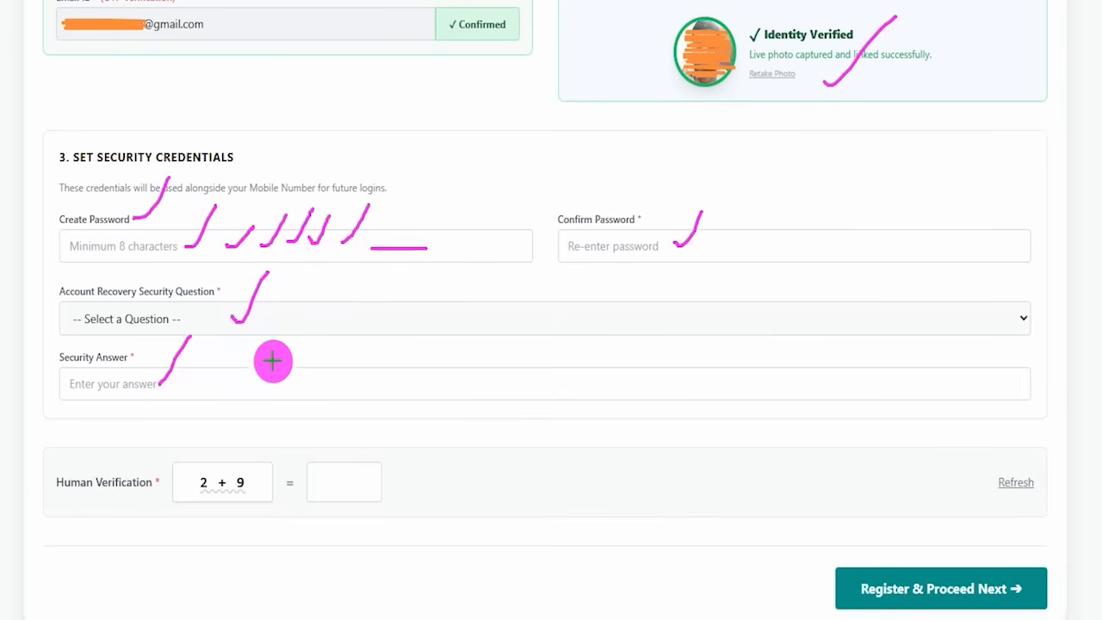
{"action": "left_click_drag", "start_coordinate": [197, 494], "coordinate": [230, 494]}
{"action": "left_click_drag", "start_coordinate": [344, 480], "coordinate": [387, 422]}
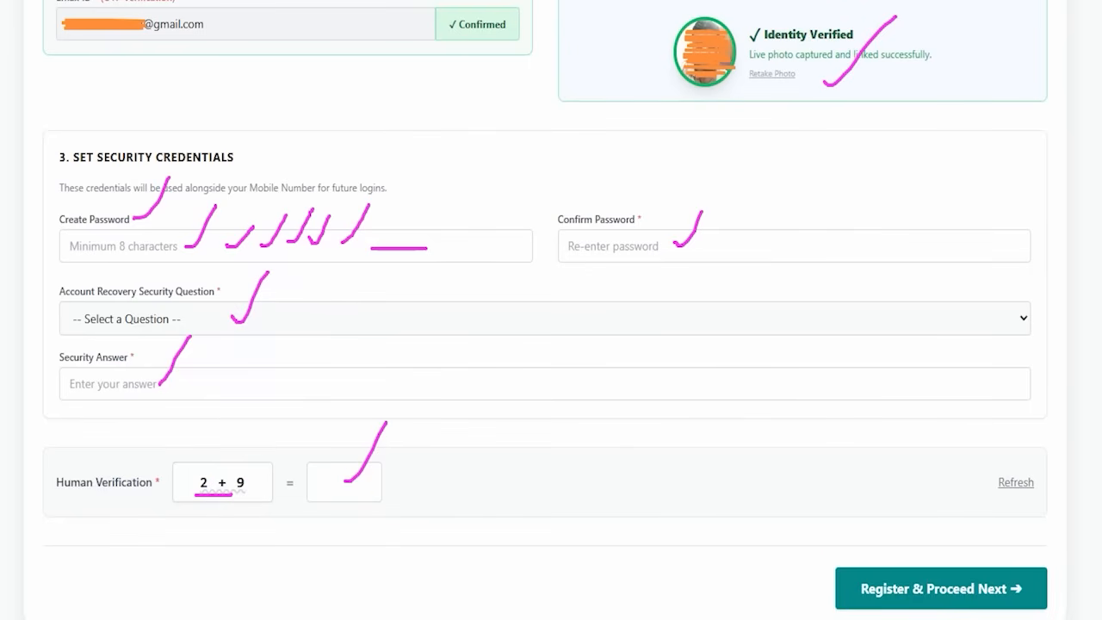
{"action": "mouse_move", "coordinate": [702, 446]}
{"action": "left_mouse_down"}
{"action": "mouse_move", "coordinate": [814, 524]}
{"action": "mouse_move", "coordinate": [831, 561]}
{"action": "left_mouse_up"}
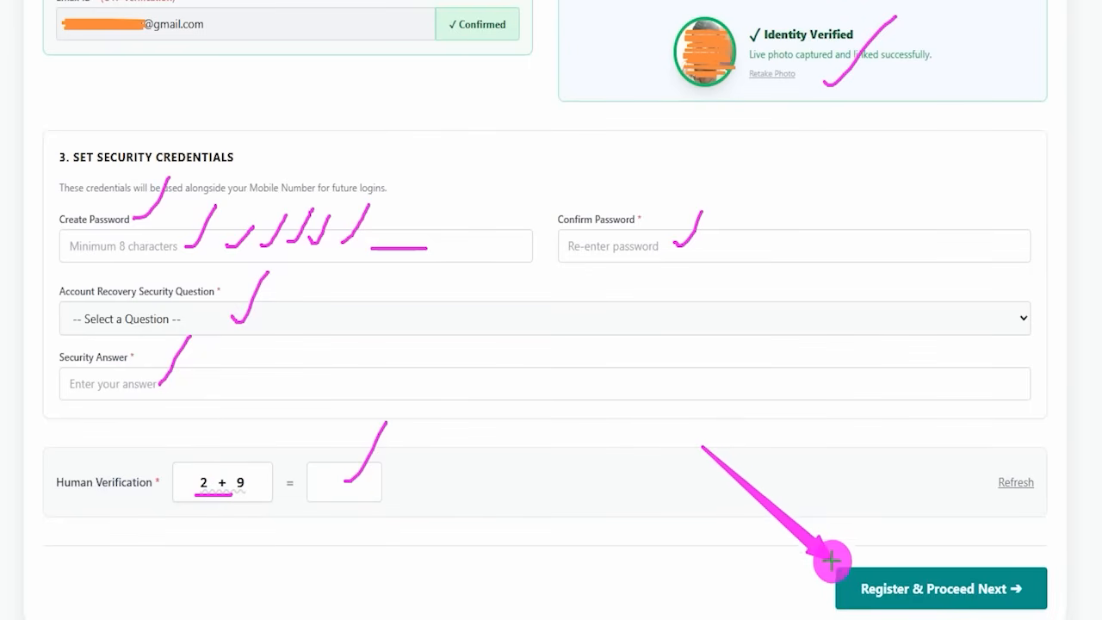
{"action": "left_click", "coordinate": [855, 572]}
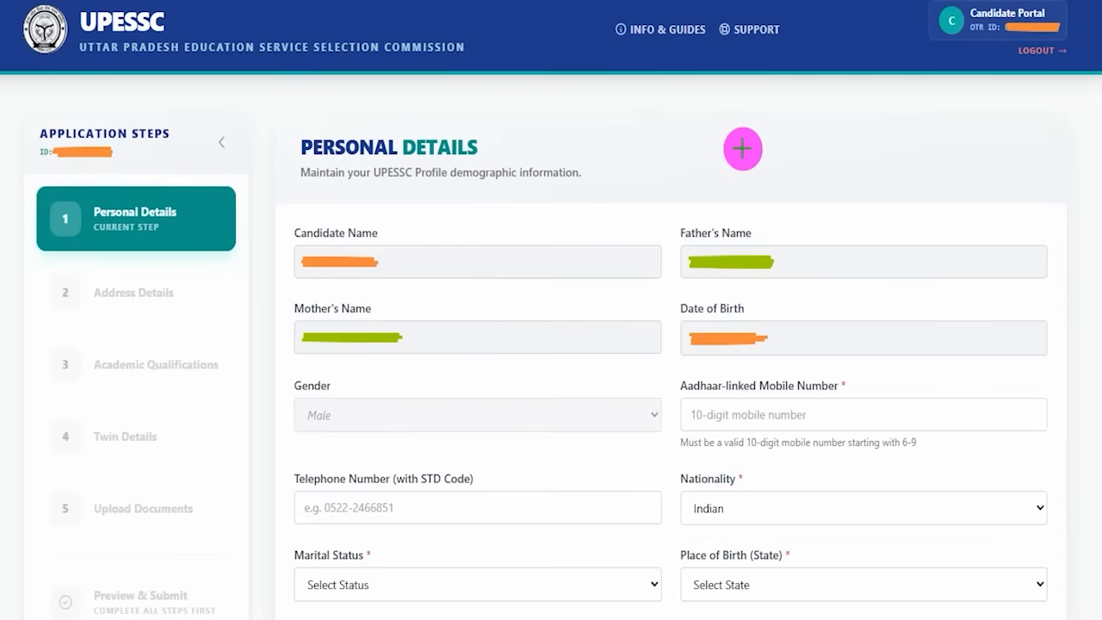
Add freehand ticks beside the OTR ID, the Application Steps ID and the Personal Details heading
{"action": "left_click_drag", "start_coordinate": [700, 102], "coordinate": [752, 43]}
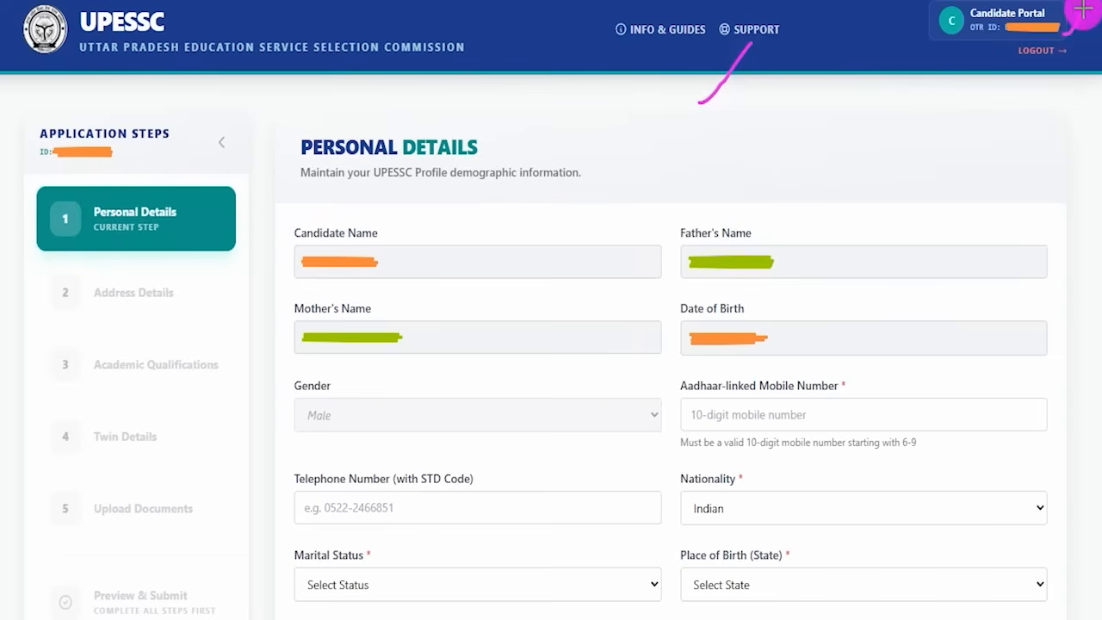
{"action": "left_click_drag", "start_coordinate": [114, 154], "coordinate": [164, 119]}
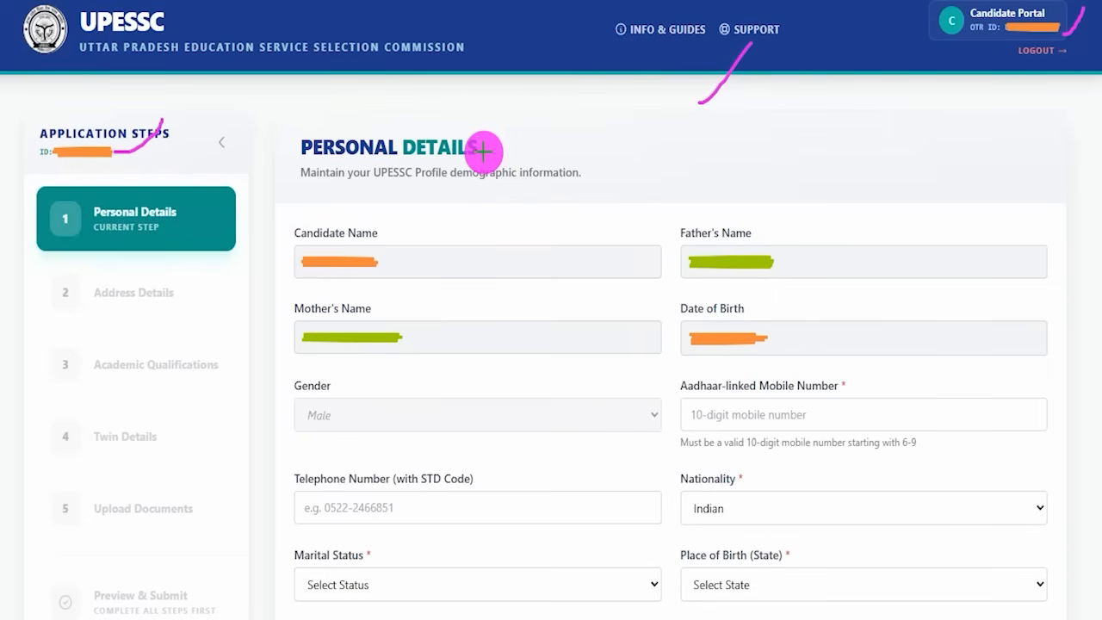
{"action": "left_click_drag", "start_coordinate": [491, 150], "coordinate": [511, 106]}
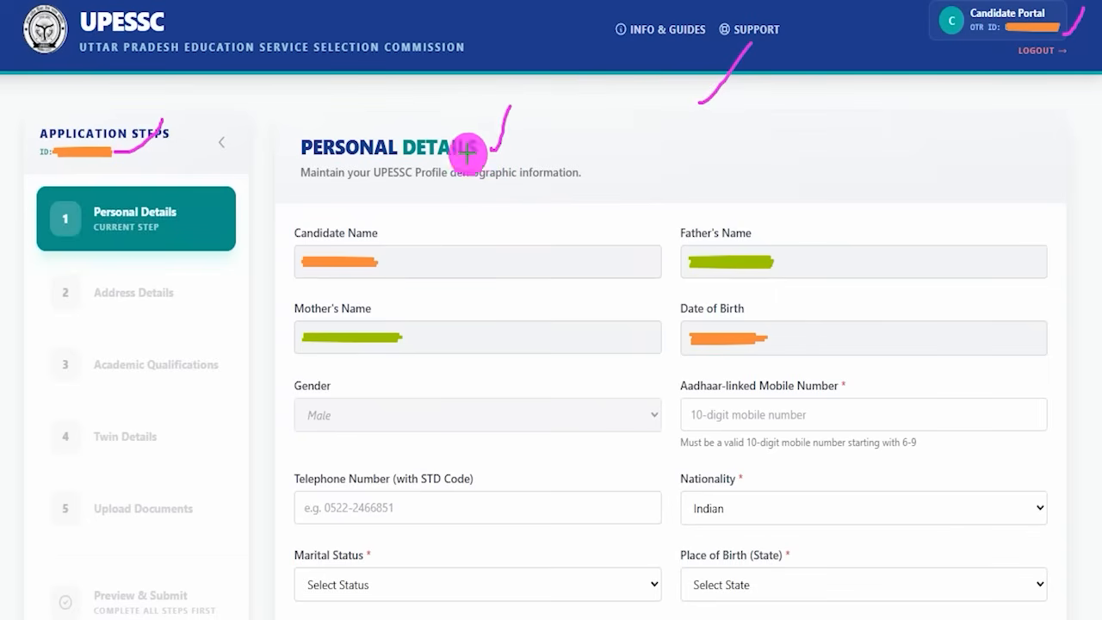
Tick the Candidate Name, Father's Name, Mother's Name, Date of Birth and Gender fields with freehand marks
{"action": "left_click_drag", "start_coordinate": [440, 197], "coordinate": [405, 256]}
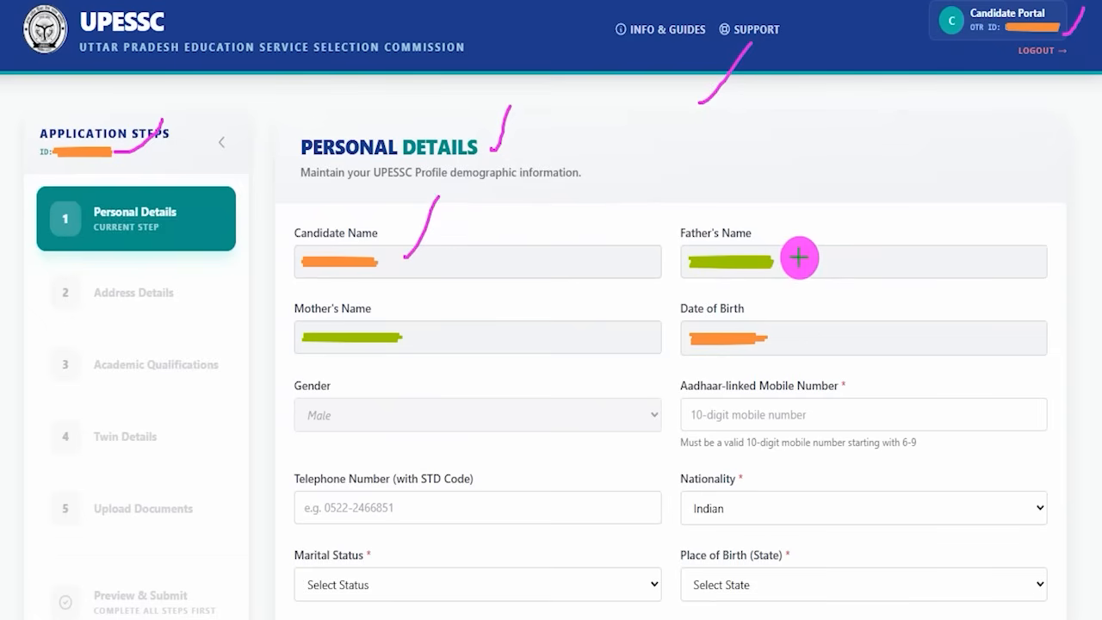
{"action": "left_click_drag", "start_coordinate": [794, 256], "coordinate": [818, 207]}
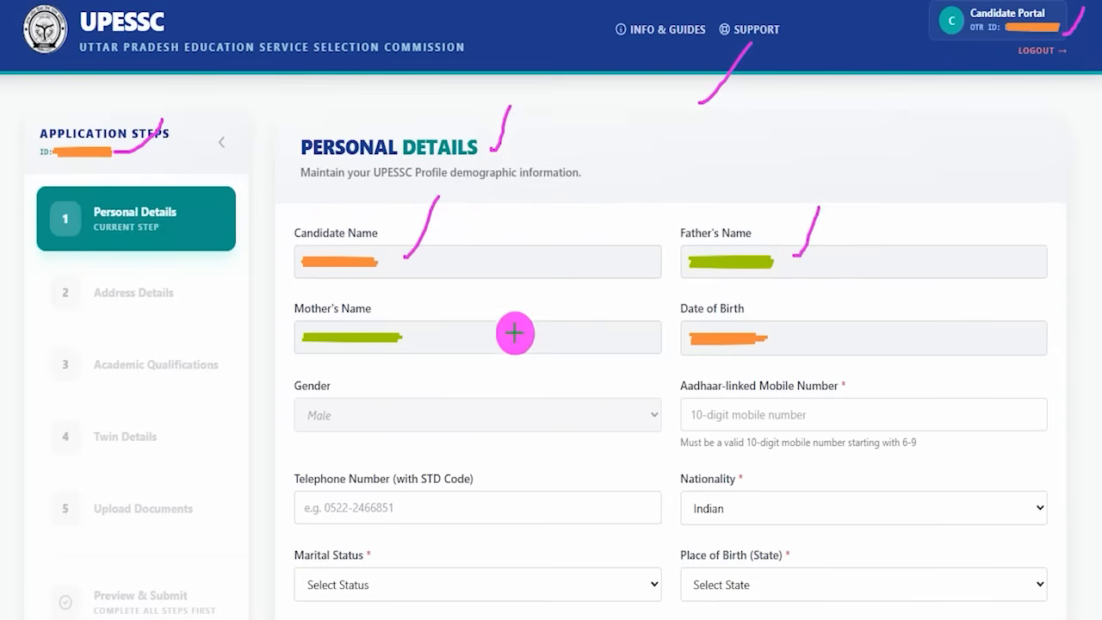
{"action": "left_click_drag", "start_coordinate": [456, 334], "coordinate": [498, 276]}
{"action": "left_click_drag", "start_coordinate": [772, 328], "coordinate": [797, 273]}
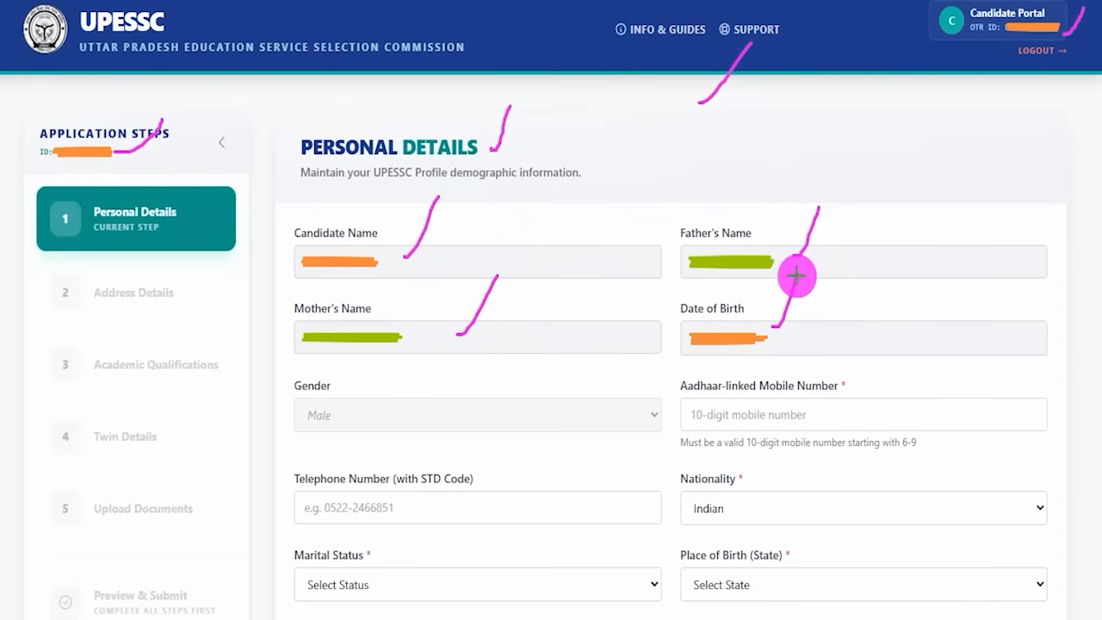
{"action": "left_click_drag", "start_coordinate": [440, 408], "coordinate": [487, 353]}
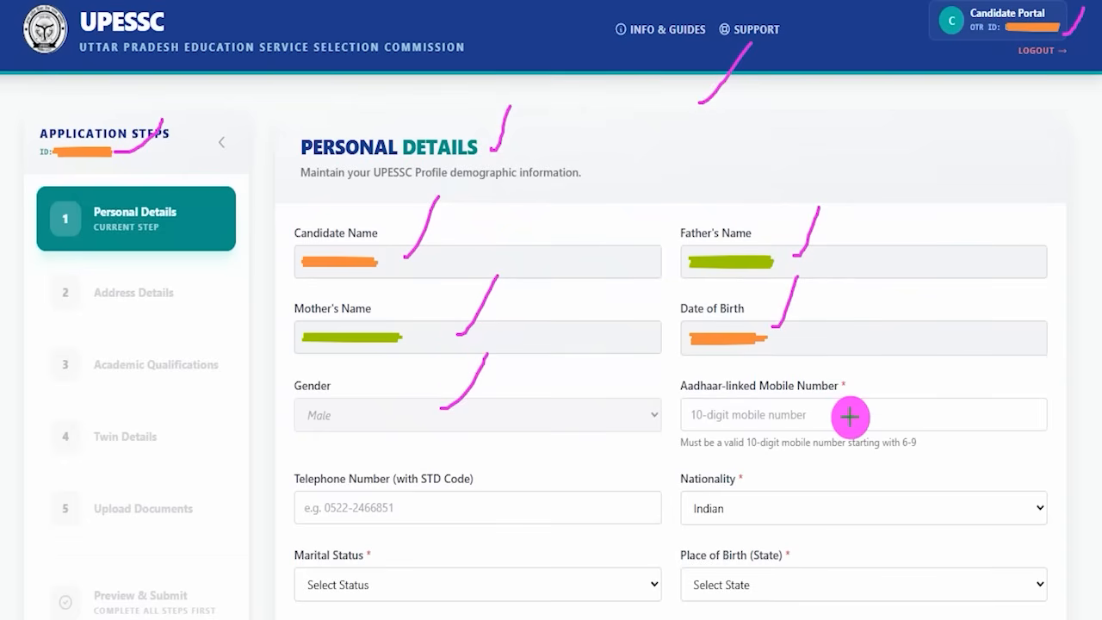
Tick the Aadhaar-linked Mobile Number and Telephone Number fields and underline the 10-digit mobile number hint
{"action": "left_click_drag", "start_coordinate": [853, 413], "coordinate": [890, 360]}
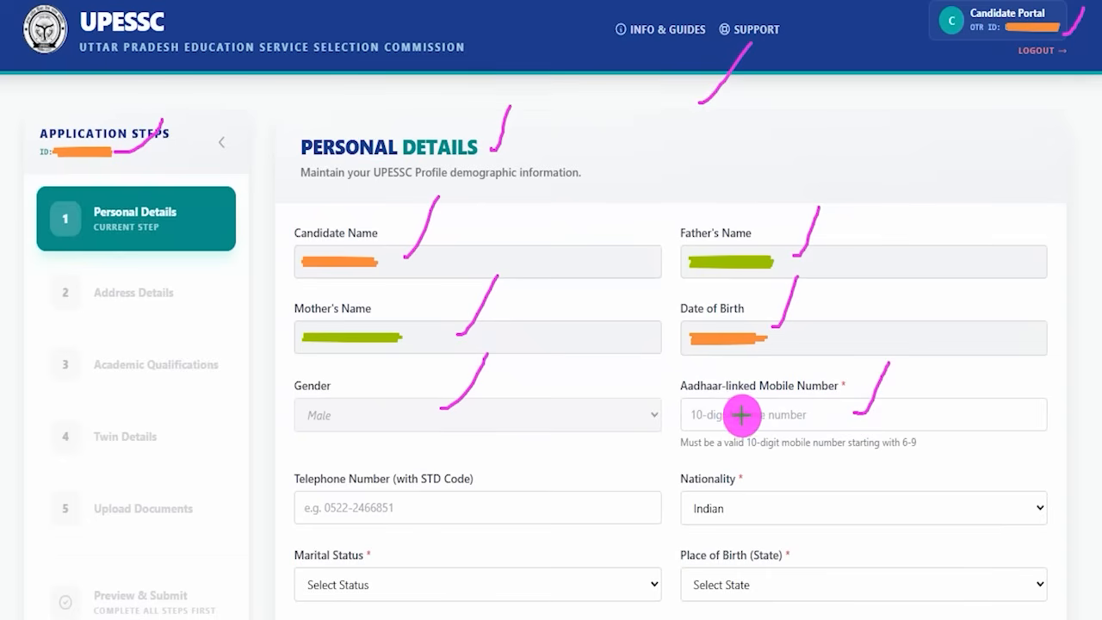
{"action": "left_click_drag", "start_coordinate": [705, 419], "coordinate": [749, 418]}
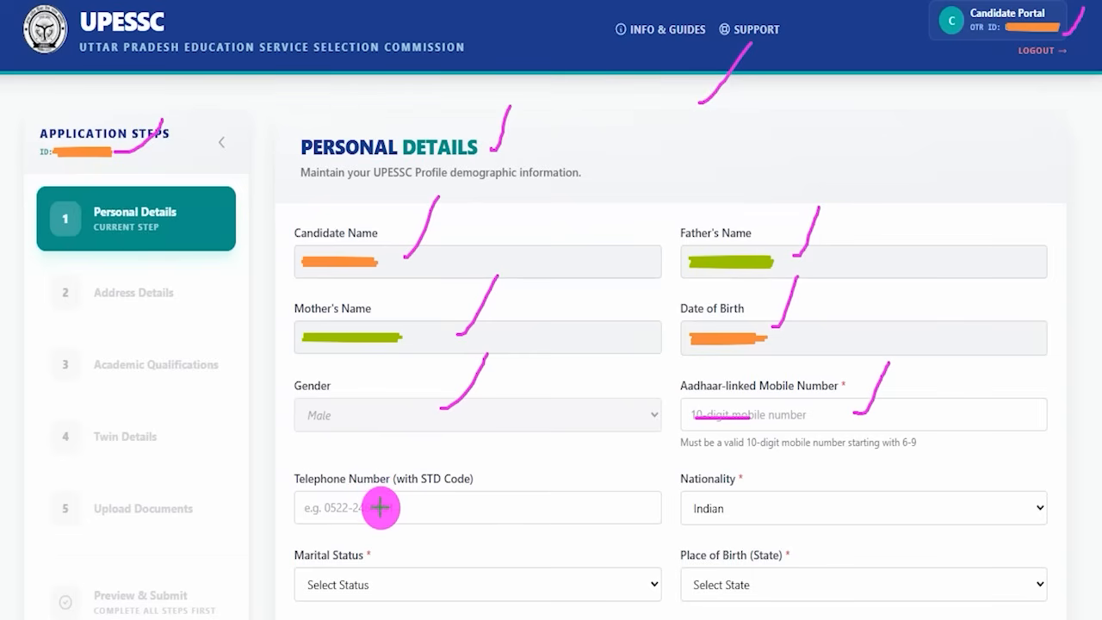
{"action": "left_click_drag", "start_coordinate": [379, 507], "coordinate": [412, 452]}
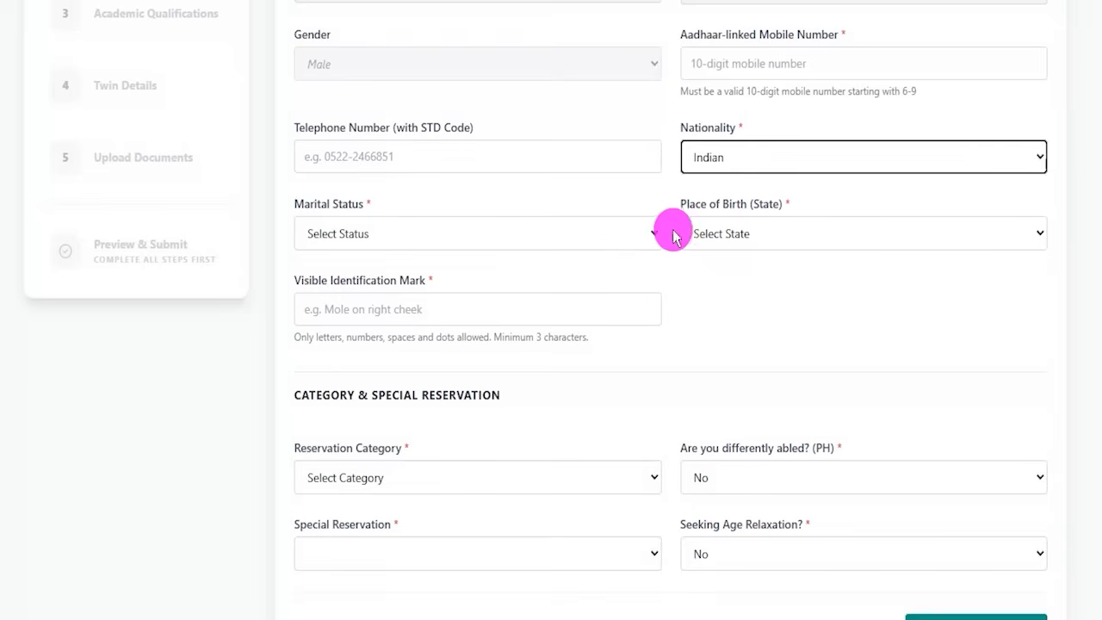
Set the nationality to Indian and the marital status to Unmarried
{"action": "scroll", "coordinate": [440, 508], "scroll_direction": "down", "scroll_amount": 4}
{"action": "left_click", "coordinate": [746, 157]}
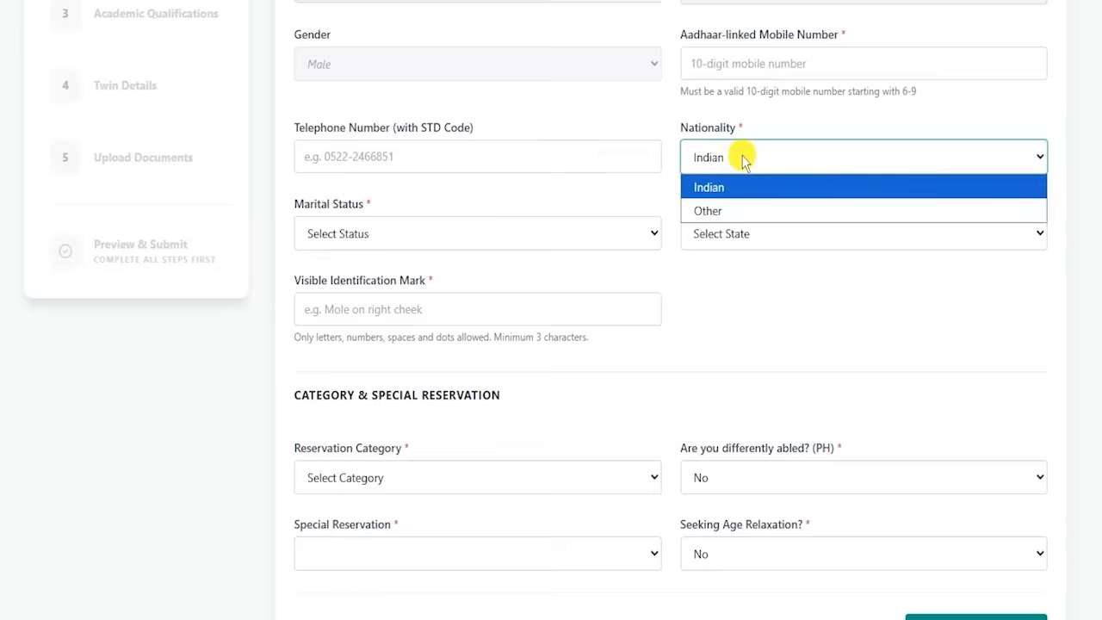
{"action": "left_click", "coordinate": [709, 188]}
{"action": "left_click", "coordinate": [337, 232]}
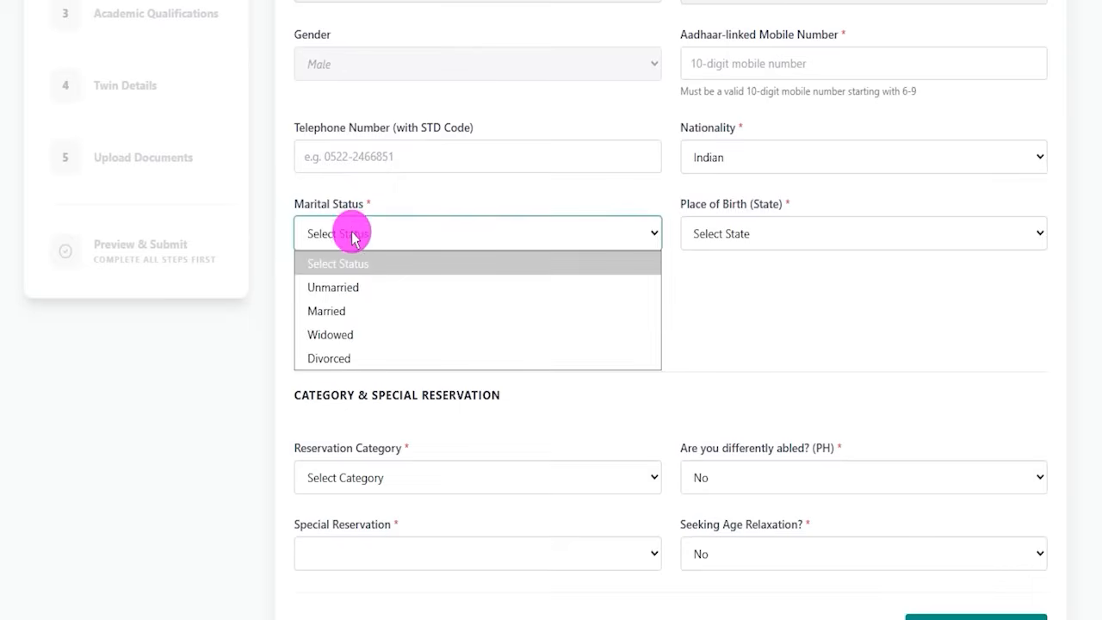
{"action": "left_click", "coordinate": [339, 295]}
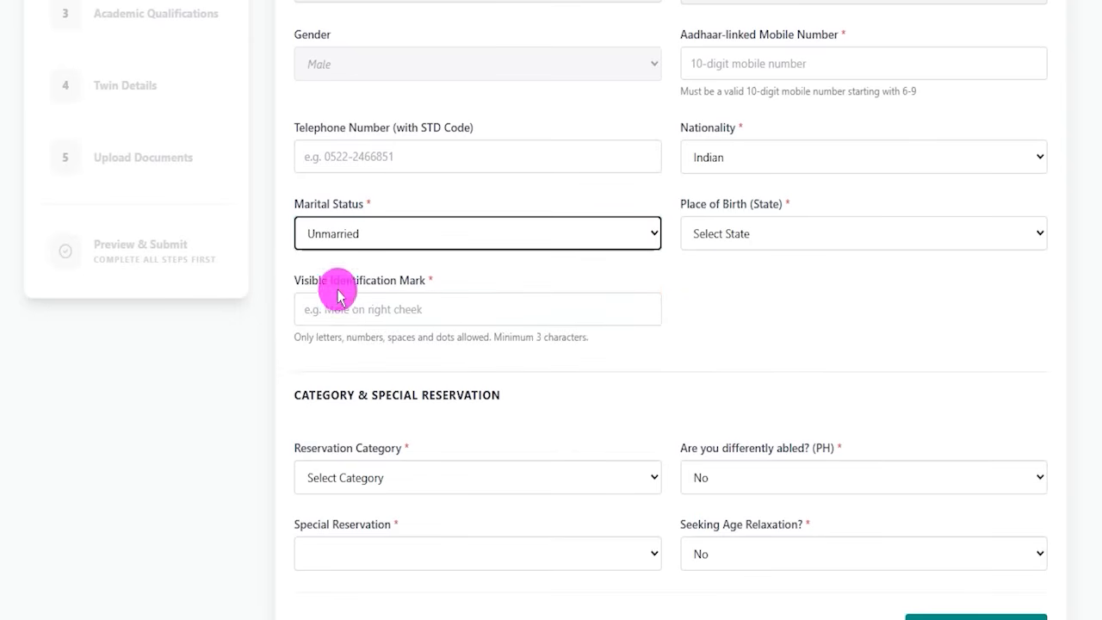
Set the place of birth state to Uttar Pradesh
{"action": "left_click", "coordinate": [751, 242]}
{"action": "scroll", "coordinate": [763, 381], "scroll_direction": "down", "scroll_amount": 5}
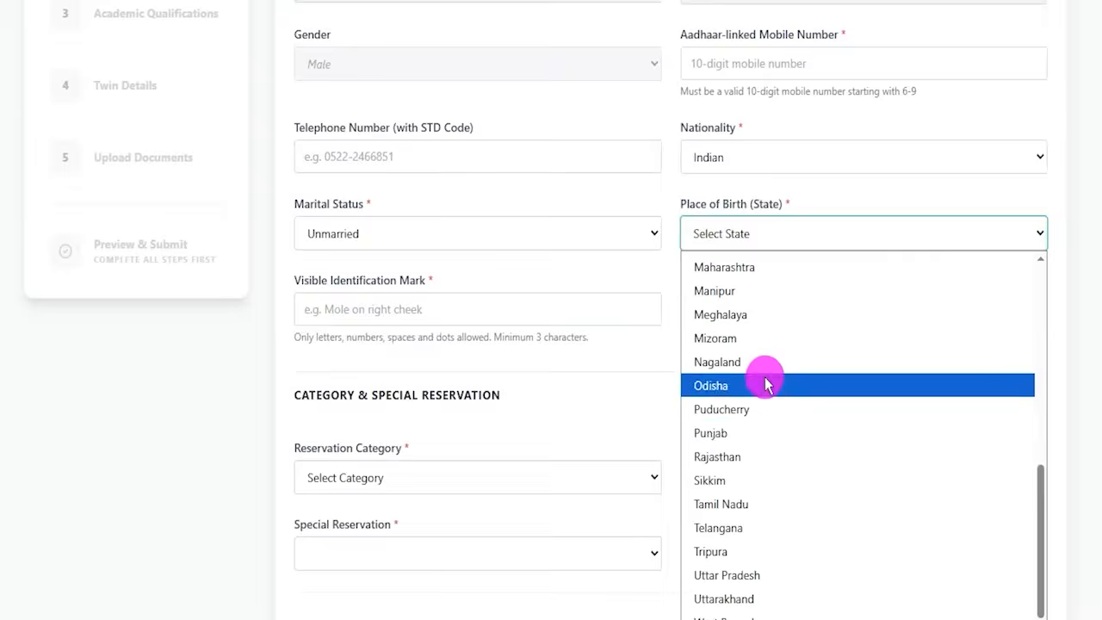
{"action": "left_click", "coordinate": [753, 575]}
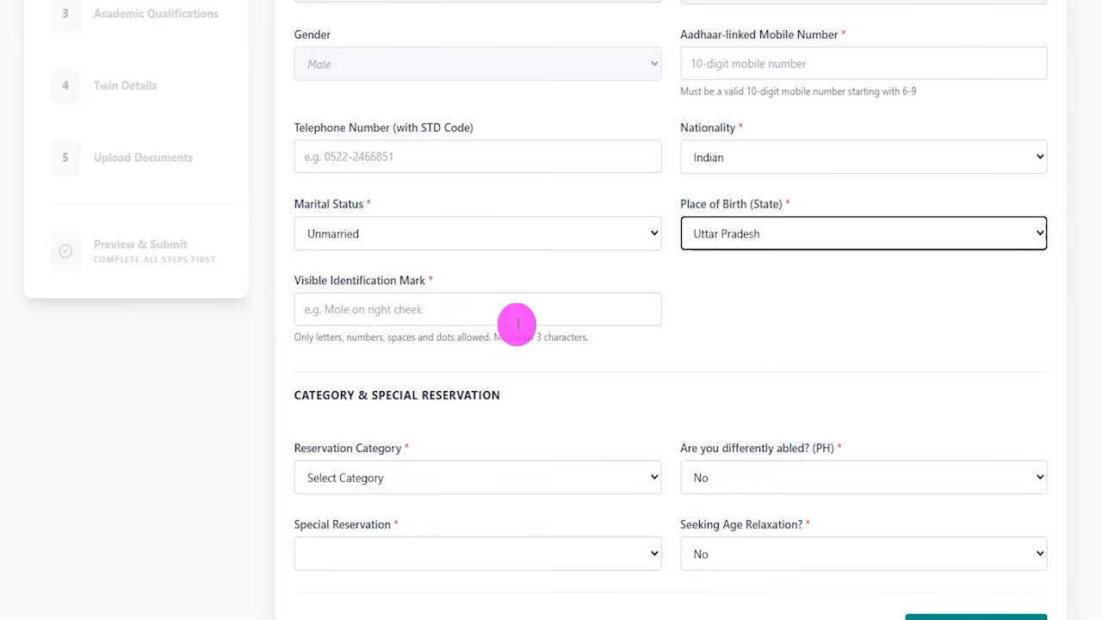
Enter LEG as the visible identification mark
{"action": "left_click_drag", "start_coordinate": [310, 280], "coordinate": [381, 305]}
{"action": "left_click", "coordinate": [384, 308]}
{"action": "type", "text": "LE"}
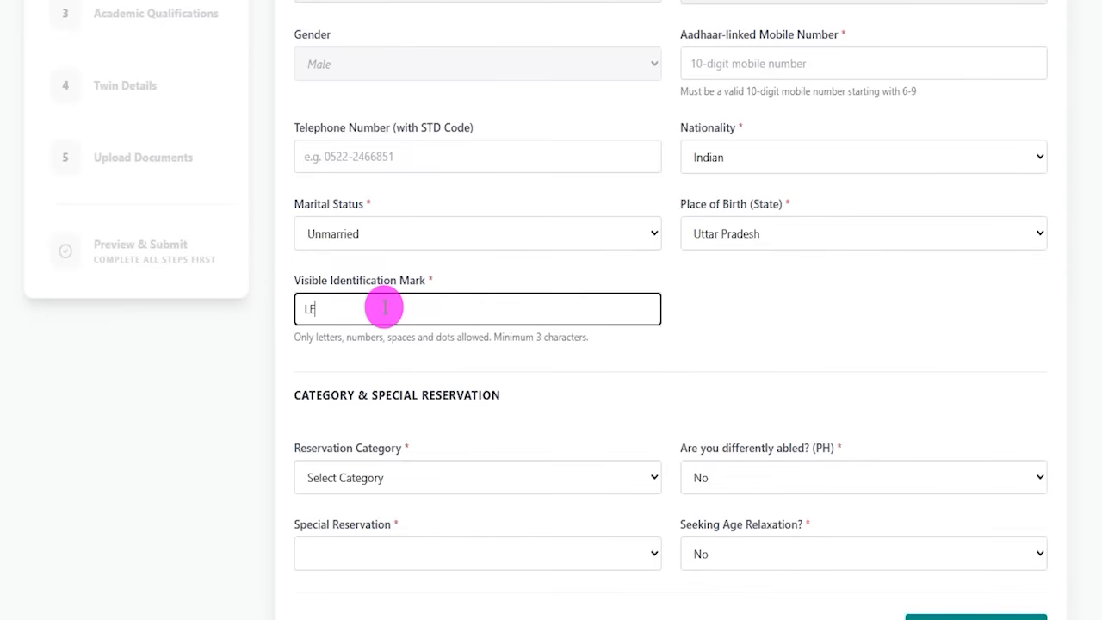
{"action": "type", "text": "G"}
Set the reservation category to Scheduled Caste (SC) in the Category & Special Reservation section
{"action": "scroll", "coordinate": [657, 456], "scroll_direction": "down", "scroll_amount": 1}
{"action": "scroll", "coordinate": [551, 258], "scroll_direction": "down", "scroll_amount": 1}
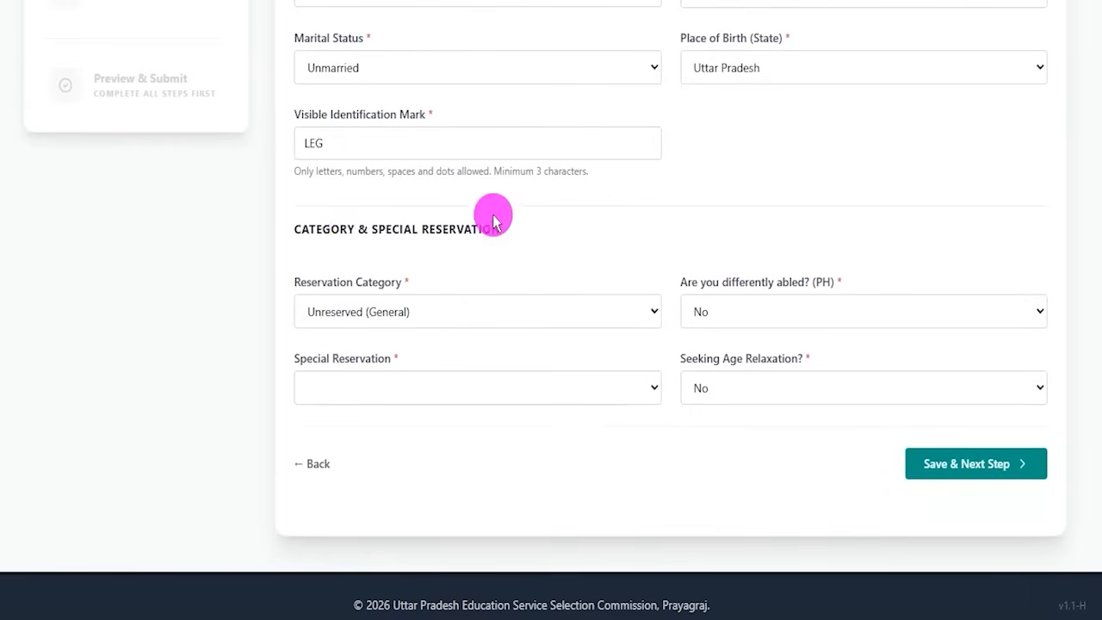
{"action": "left_click_drag", "start_coordinate": [315, 230], "coordinate": [456, 233]}
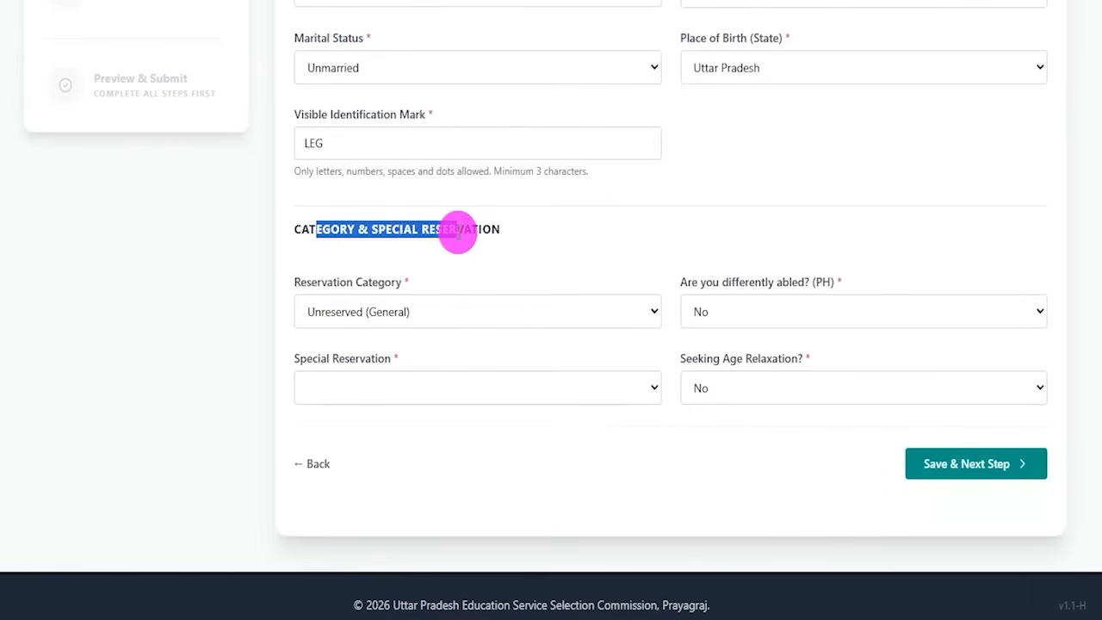
{"action": "left_click", "coordinate": [327, 312]}
{"action": "left_click", "coordinate": [336, 372]}
{"action": "left_click", "coordinate": [349, 311]}
{"action": "left_click", "coordinate": [340, 412]}
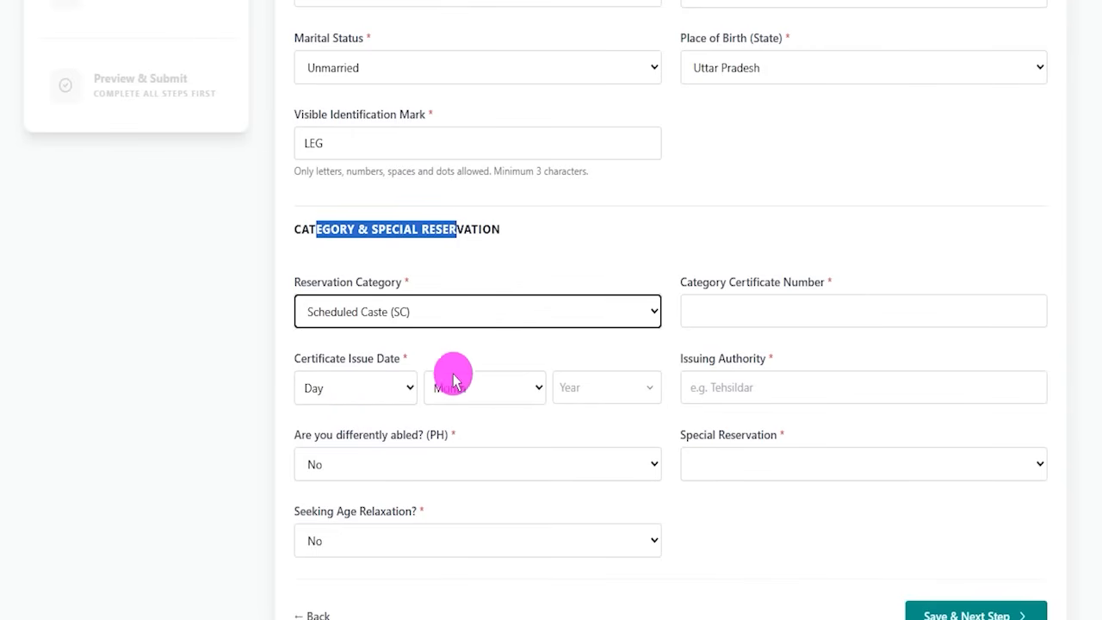
Examine the Category Certificate Number, Certificate Issue Date and Issuing Authority fields required for the reservation category
{"action": "left_click", "coordinate": [696, 288]}
{"action": "left_click_drag", "start_coordinate": [696, 287], "coordinate": [815, 283]}
{"action": "left_click", "coordinate": [726, 310]}
{"action": "left_click_drag", "start_coordinate": [315, 362], "coordinate": [388, 362]}
{"action": "left_click", "coordinate": [406, 389]}
{"action": "left_click", "coordinate": [469, 392]}
{"action": "left_click", "coordinate": [571, 389]}
{"action": "left_click_drag", "start_coordinate": [694, 360], "coordinate": [755, 359]}
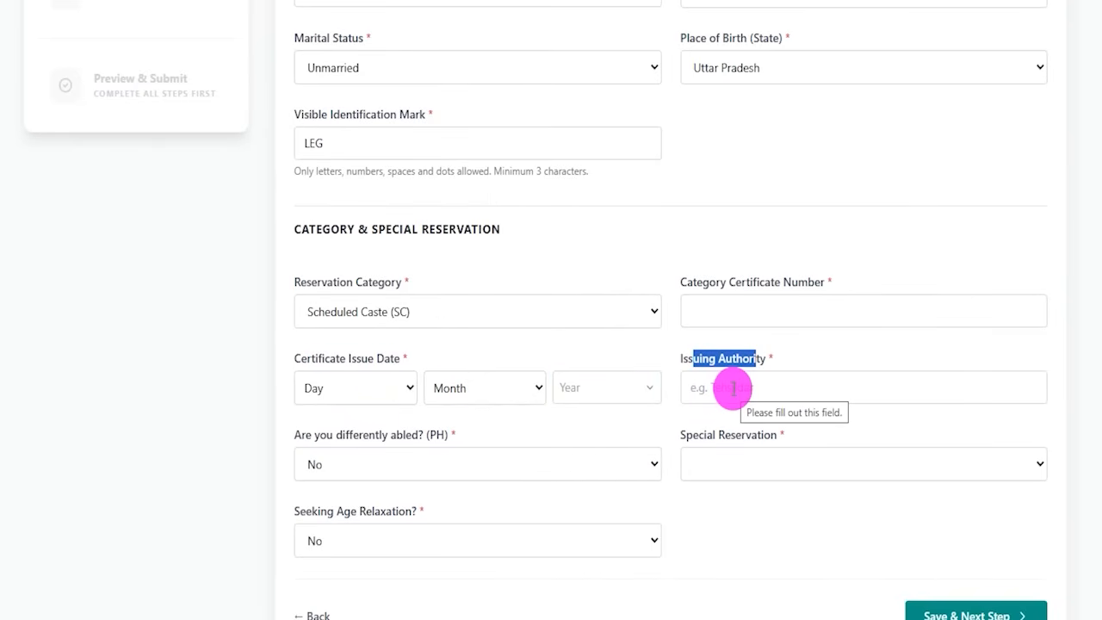
{"action": "left_click", "coordinate": [731, 389]}
Set the differently abled (PH) answer to Yes and open the Disability Type options
{"action": "scroll", "coordinate": [654, 381], "scroll_direction": "down", "scroll_amount": 2}
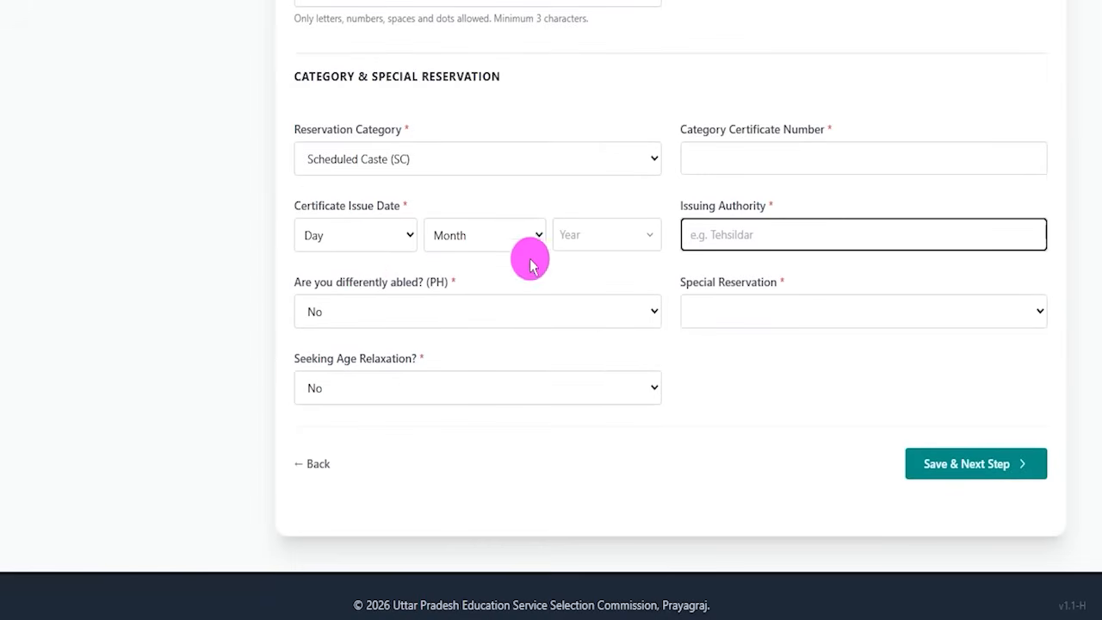
{"action": "left_click_drag", "start_coordinate": [307, 281], "coordinate": [398, 295]}
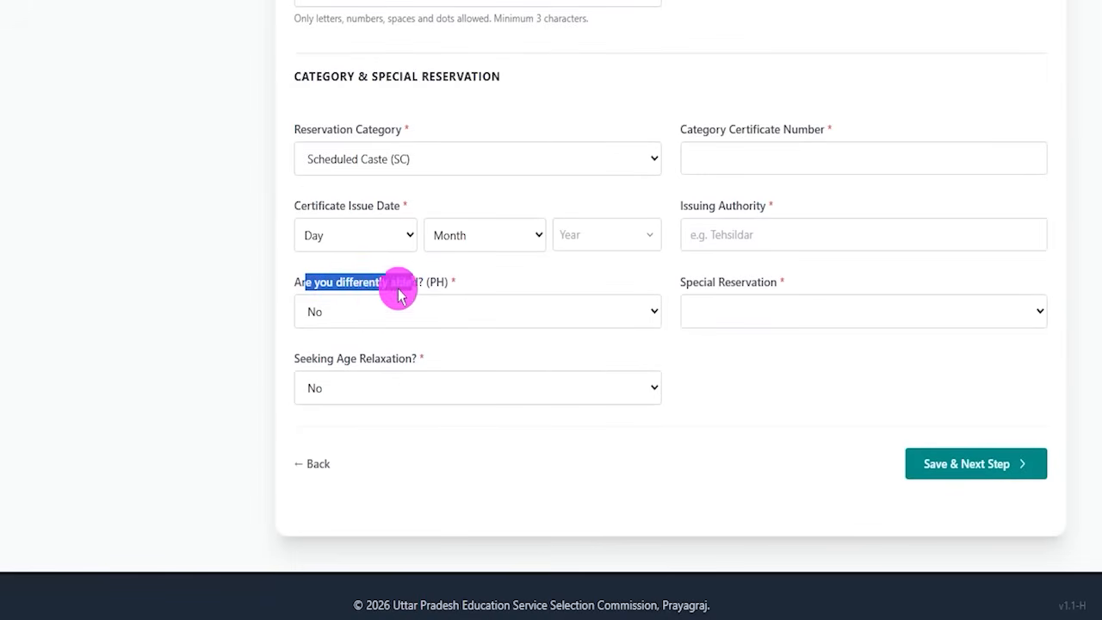
{"action": "left_click", "coordinate": [344, 310]}
{"action": "left_click", "coordinate": [319, 364]}
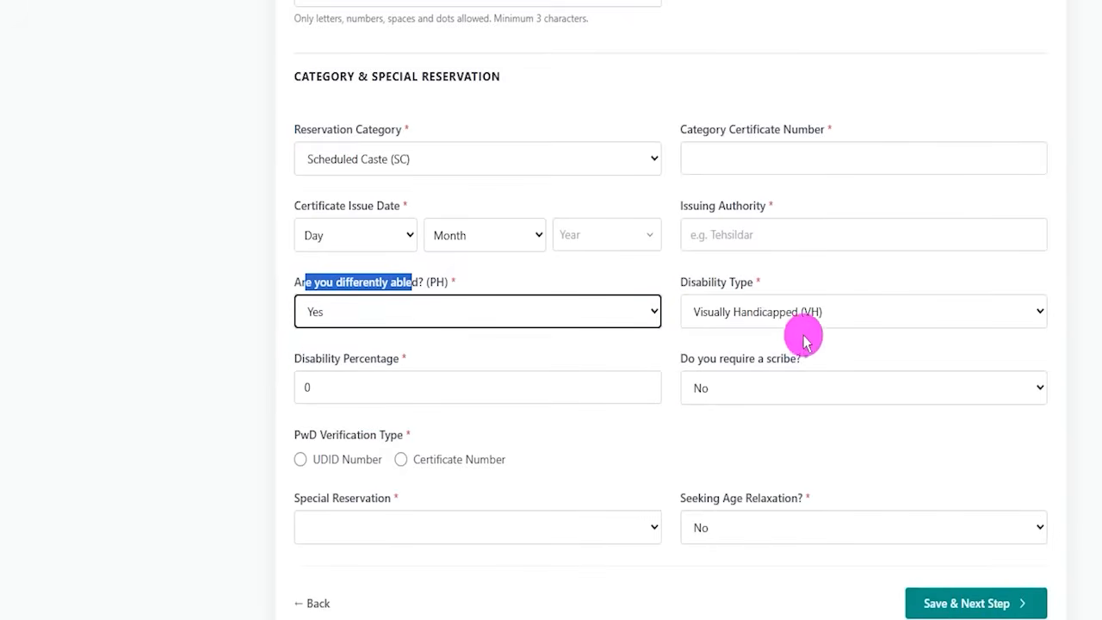
{"action": "left_click", "coordinate": [765, 312]}
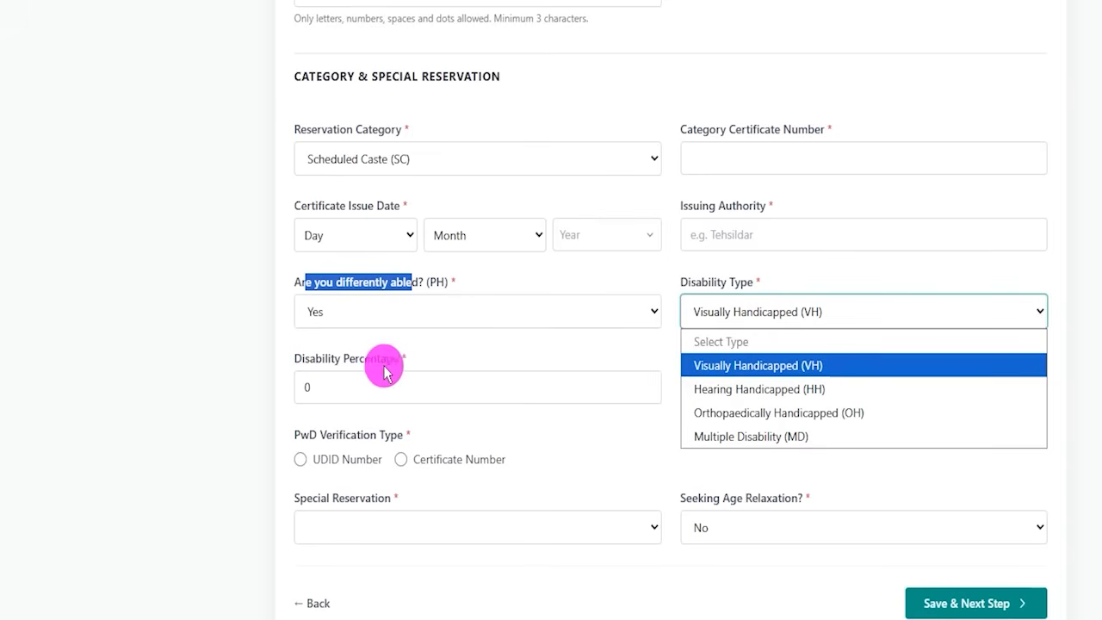
Review the Disability Percentage field and set the scribe requirement to Yes
{"action": "left_click_drag", "start_coordinate": [316, 359], "coordinate": [367, 367]}
{"action": "left_click", "coordinate": [359, 386]}
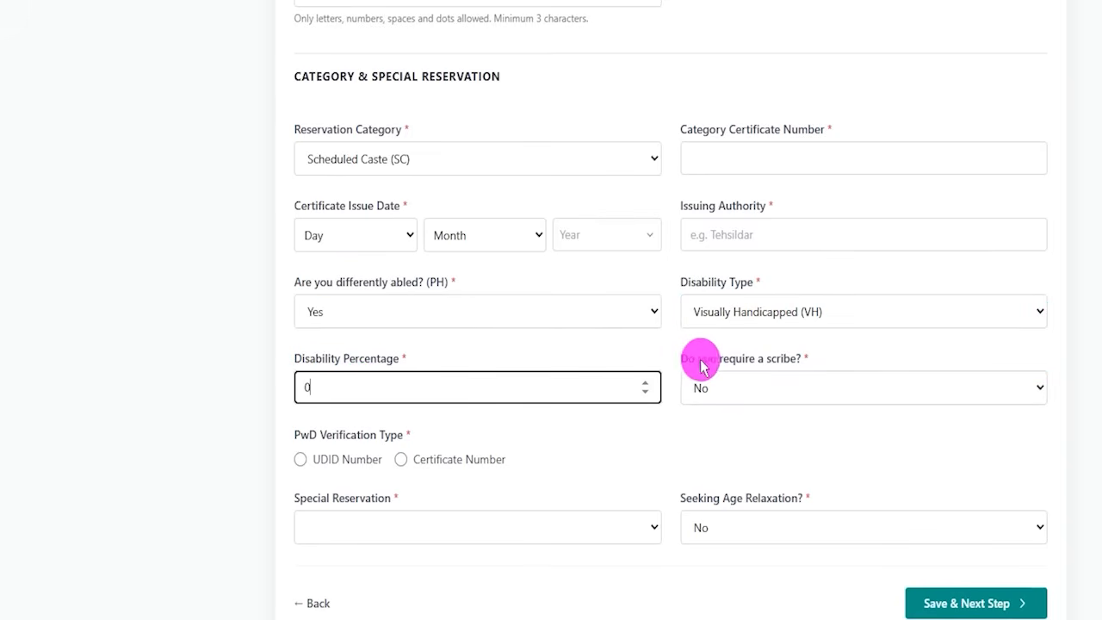
{"action": "left_click_drag", "start_coordinate": [695, 362], "coordinate": [777, 356]}
{"action": "left_click", "coordinate": [713, 387]}
{"action": "left_click", "coordinate": [709, 442]}
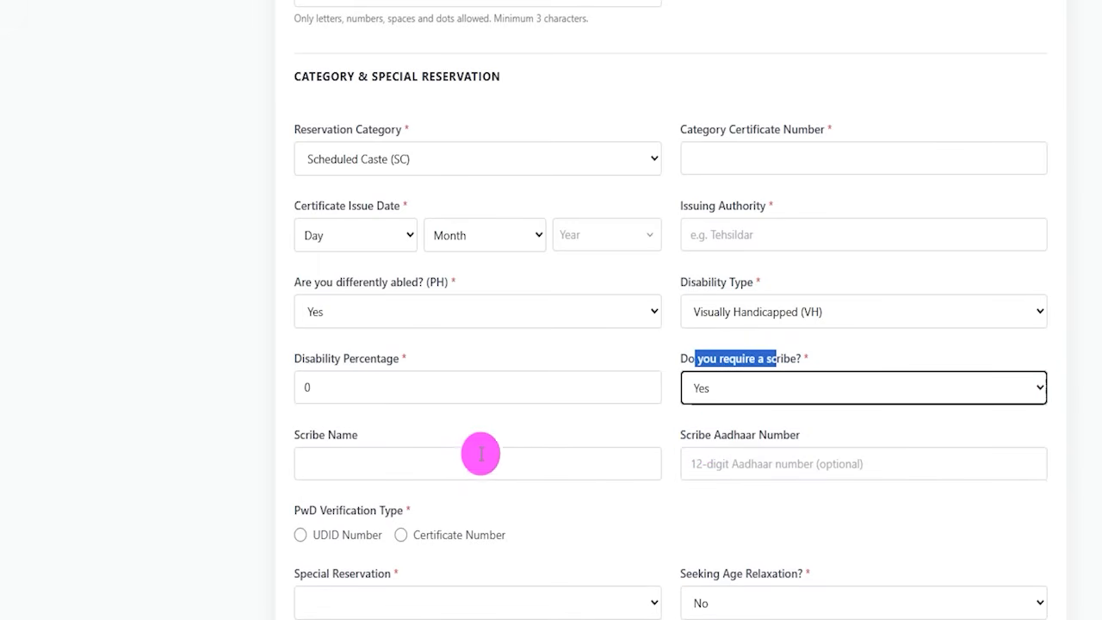
Set the differently abled (PH) answer to No
{"action": "left_click_drag", "start_coordinate": [325, 281], "coordinate": [361, 308]}
{"action": "left_click", "coordinate": [369, 312]}
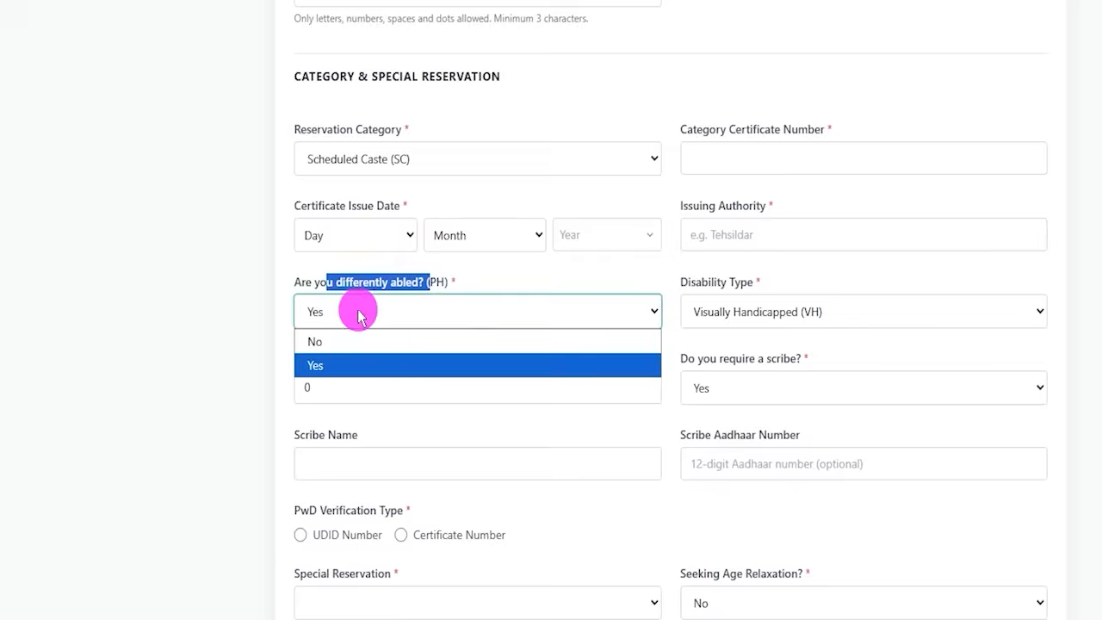
{"action": "left_click", "coordinate": [319, 342]}
{"action": "left_click", "coordinate": [748, 361]}
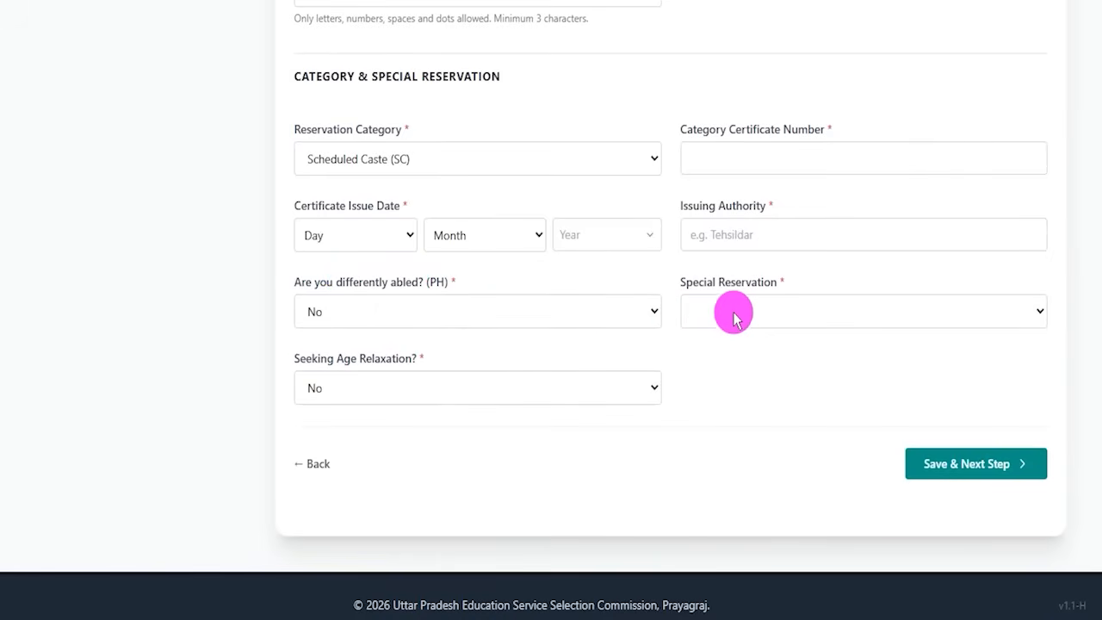
Set Special Reservation to Ex-Army Serviceman
{"action": "left_click", "coordinate": [740, 313]}
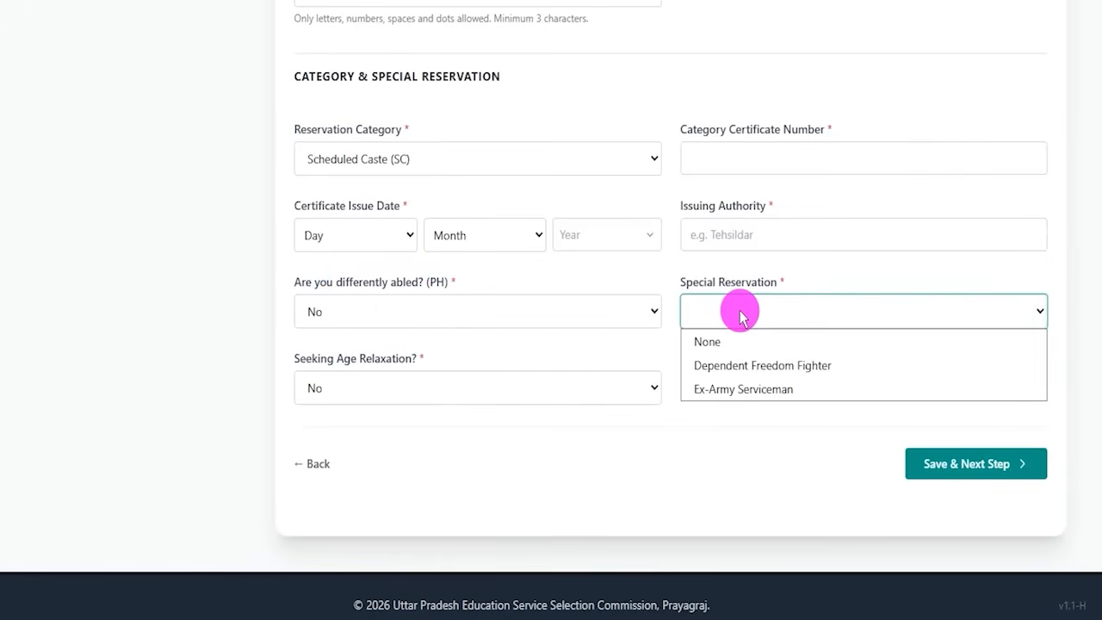
{"action": "left_click", "coordinate": [747, 389]}
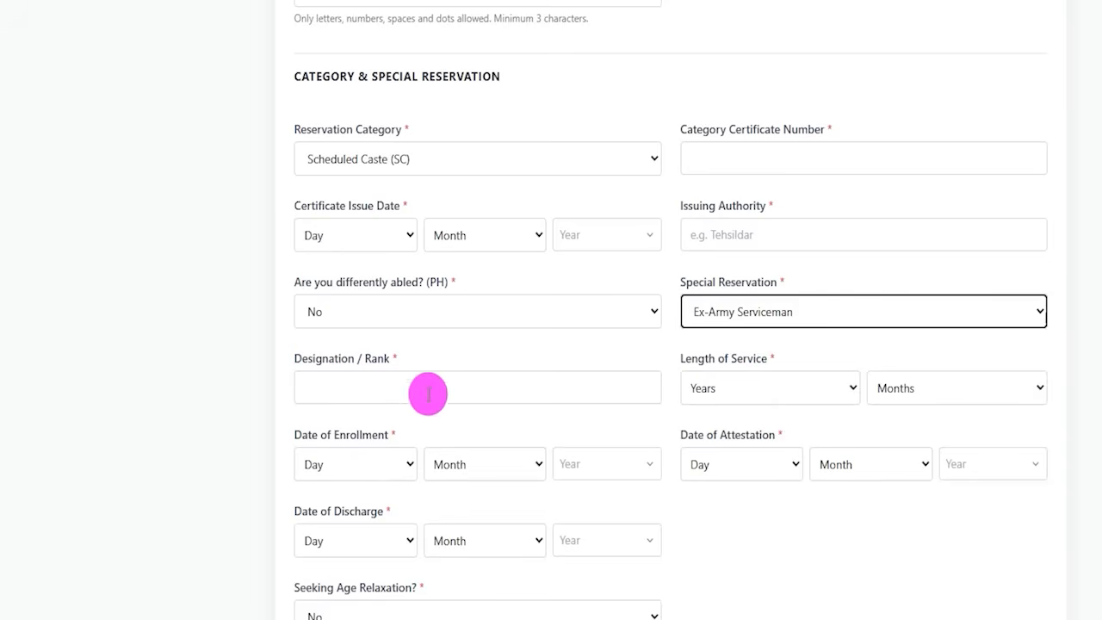
Examine the Designation / Rank, Length of Service, and enrollment, attestation and discharge date fields required for an ex-army serviceman
{"action": "left_click_drag", "start_coordinate": [315, 358], "coordinate": [348, 365]}
{"action": "left_click", "coordinate": [743, 383]}
{"action": "left_click", "coordinate": [896, 388]}
{"action": "left_click", "coordinate": [347, 475]}
{"action": "left_click", "coordinate": [448, 467]}
{"action": "left_click", "coordinate": [620, 465]}
{"action": "left_click", "coordinate": [692, 498]}
{"action": "left_click", "coordinate": [736, 474]}
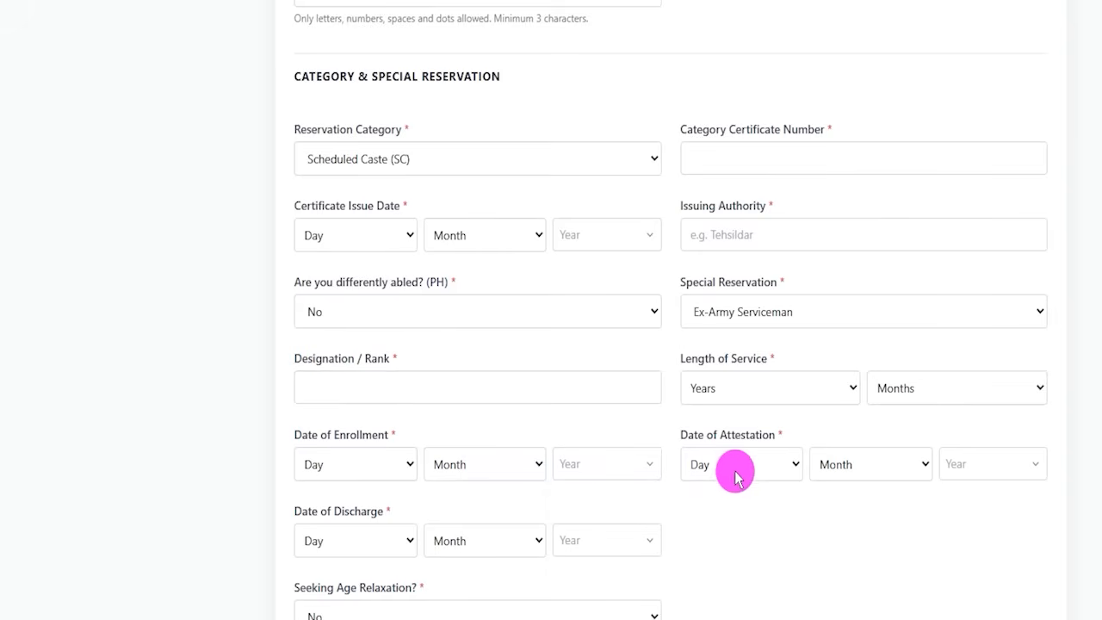
{"action": "left_click", "coordinate": [881, 470]}
{"action": "left_click", "coordinate": [952, 471]}
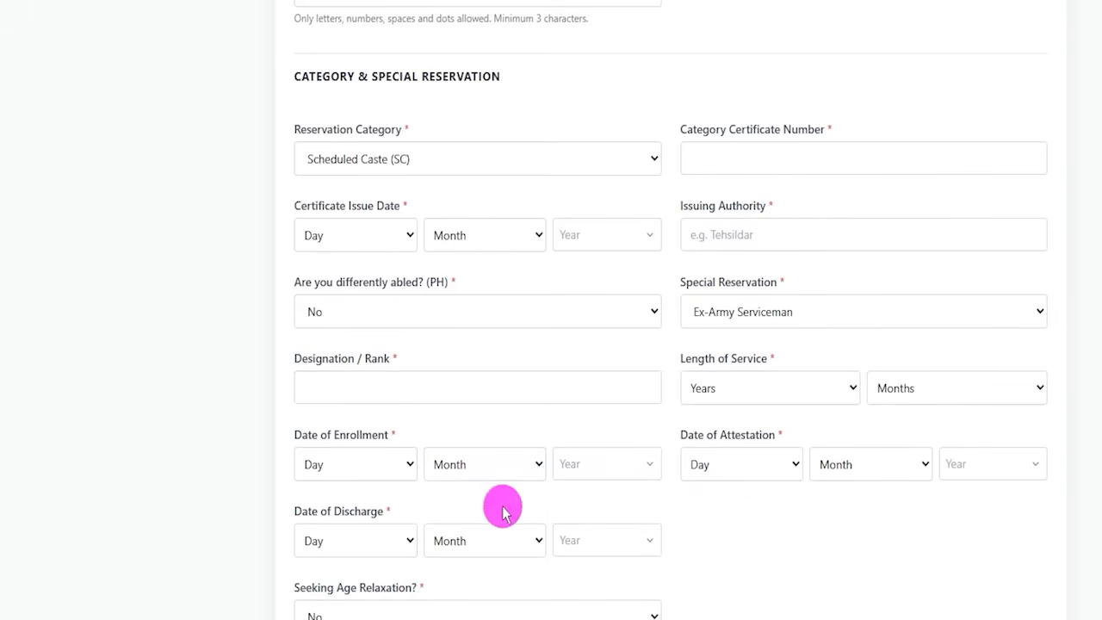
{"action": "left_click", "coordinate": [347, 543]}
{"action": "left_click", "coordinate": [465, 534]}
{"action": "left_click", "coordinate": [585, 539]}
{"action": "left_click", "coordinate": [802, 534]}
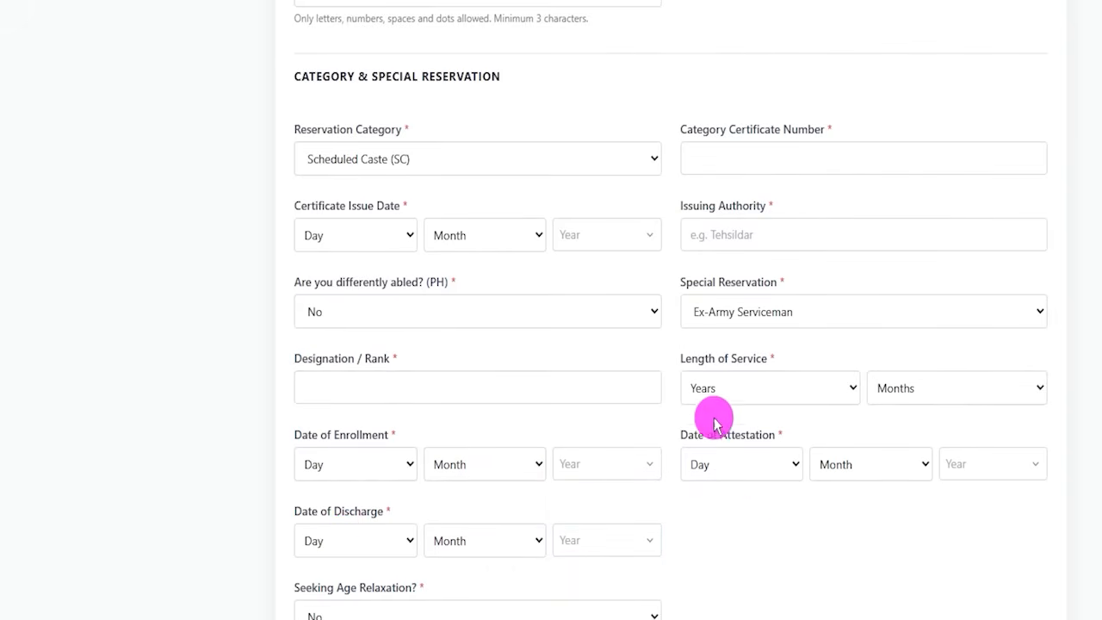
Set Special Reservation to None
{"action": "left_click_drag", "start_coordinate": [696, 283], "coordinate": [746, 281]}
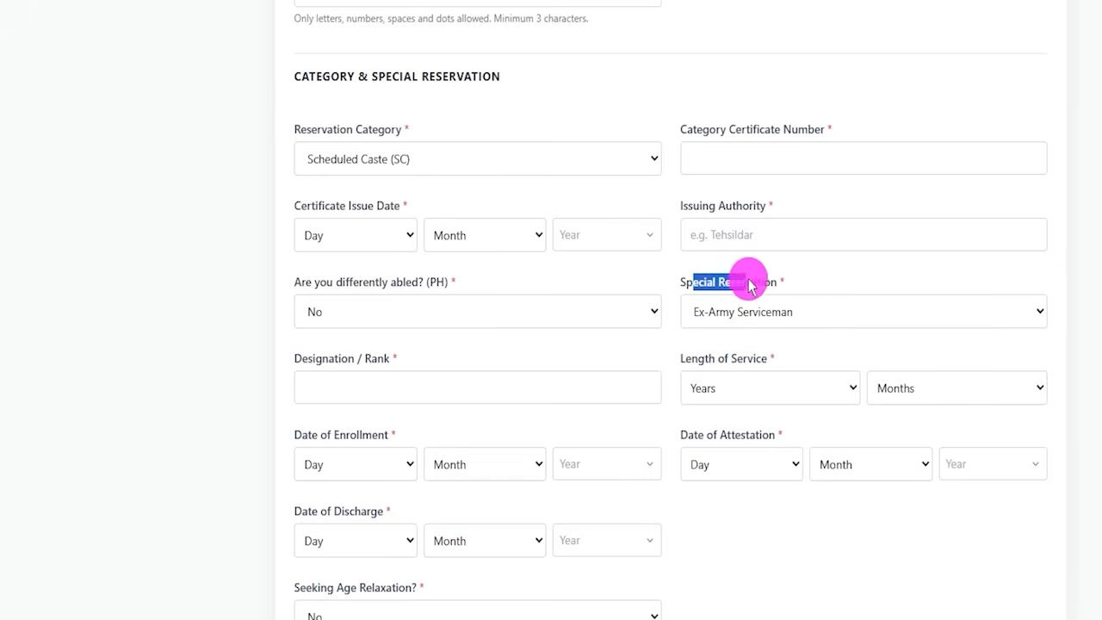
{"action": "left_click", "coordinate": [733, 310]}
{"action": "left_click", "coordinate": [706, 344]}
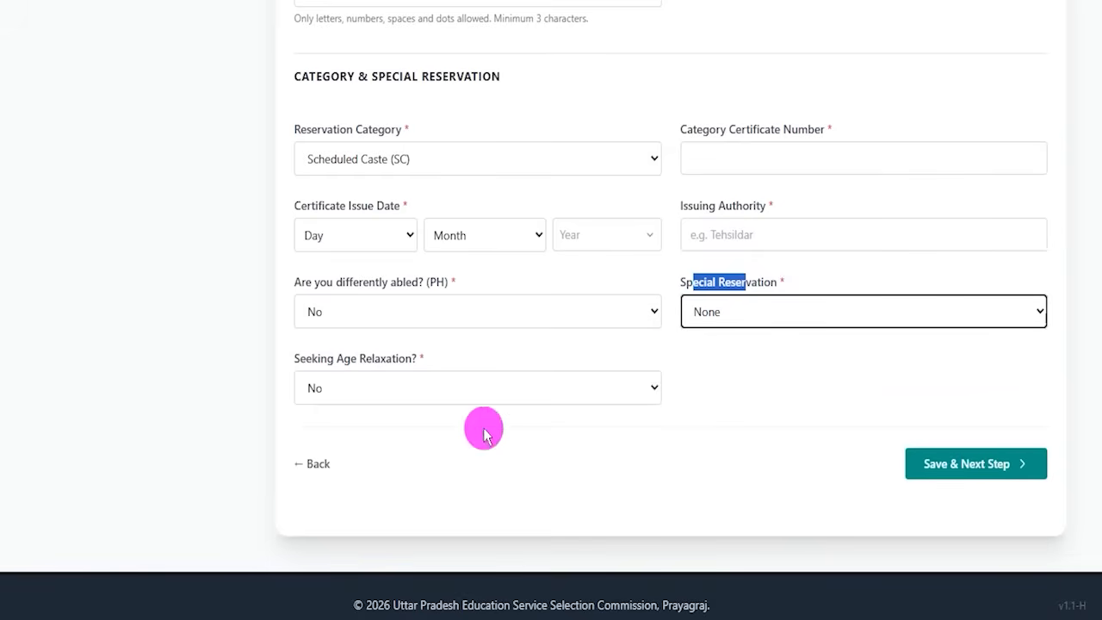
{"action": "left_click", "coordinate": [733, 468]}
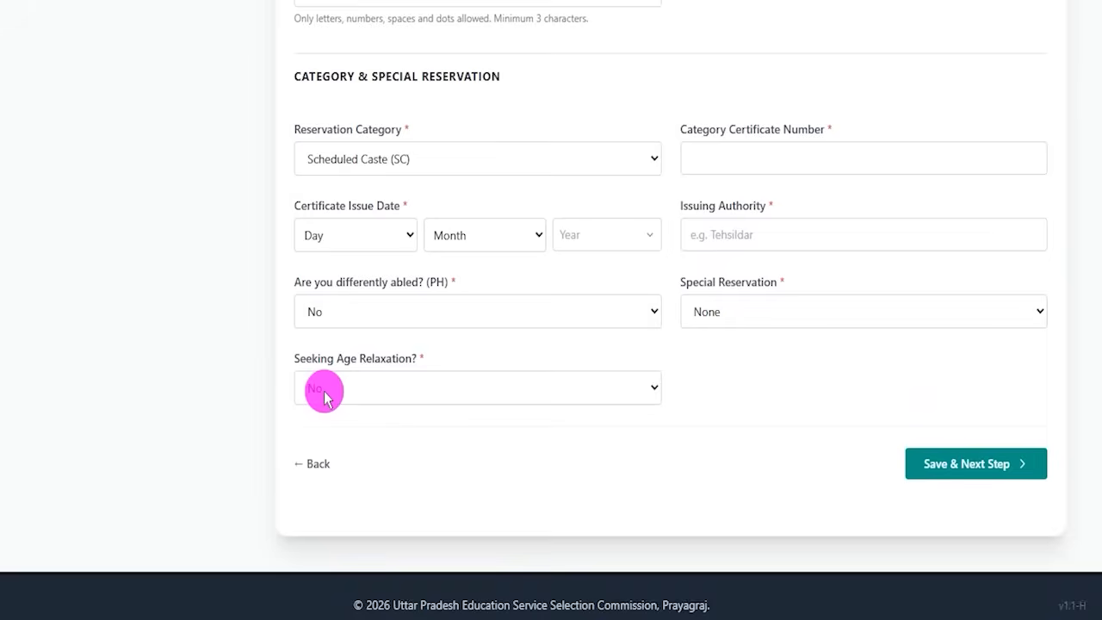
Set Seeking Age Relaxation to Yes with Scheduled Caste (SC) as the age relaxation category
{"action": "left_click", "coordinate": [325, 392]}
{"action": "left_click", "coordinate": [322, 437]}
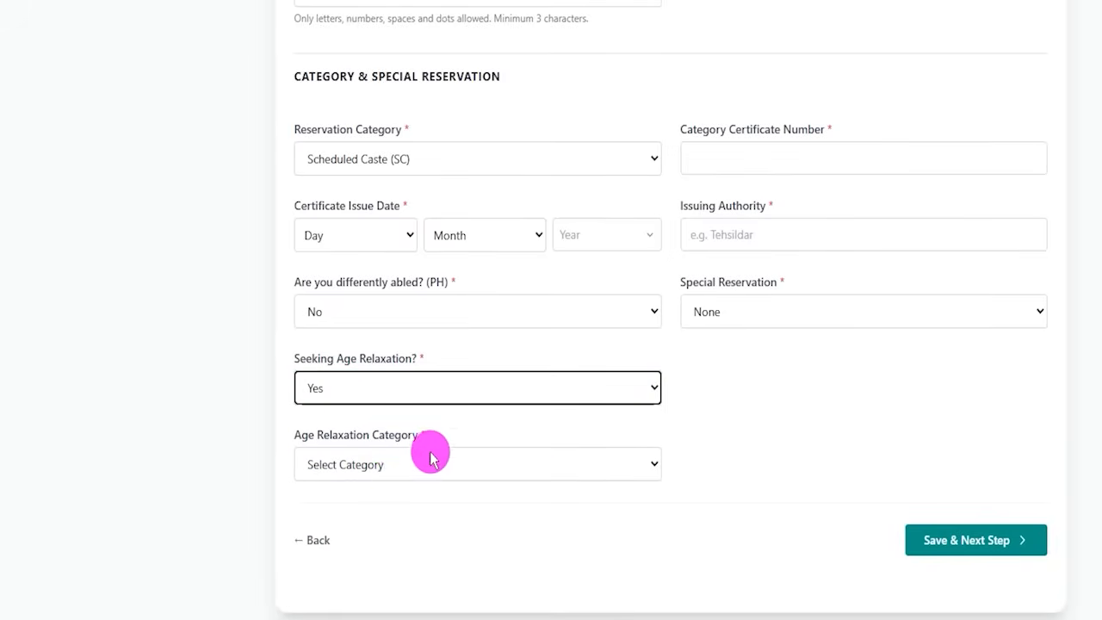
{"action": "left_click", "coordinate": [396, 470]}
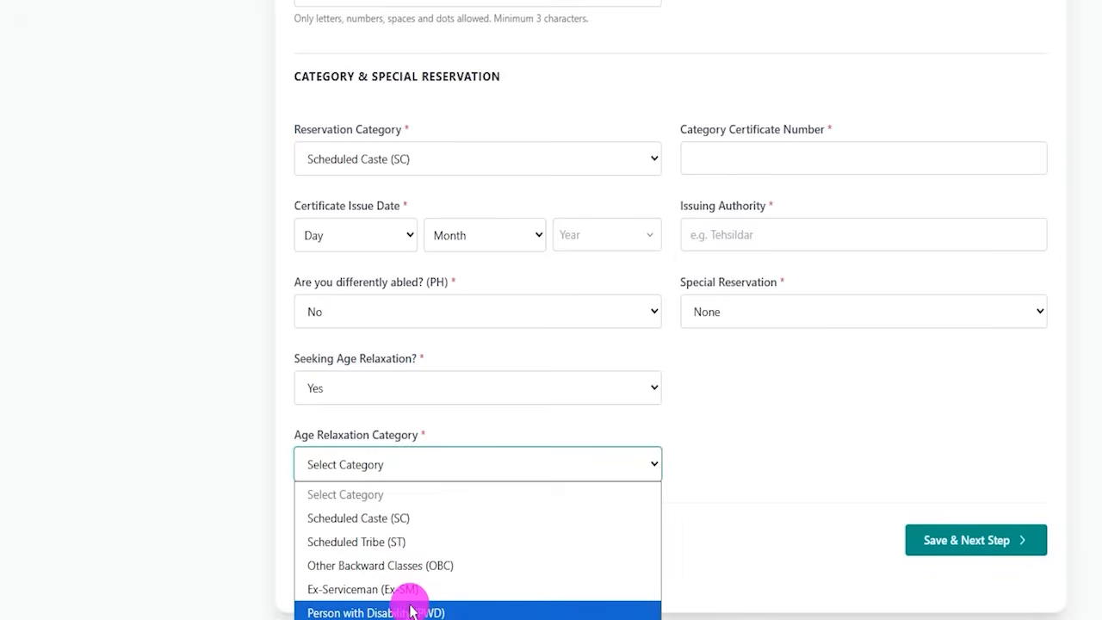
{"action": "left_click", "coordinate": [395, 525]}
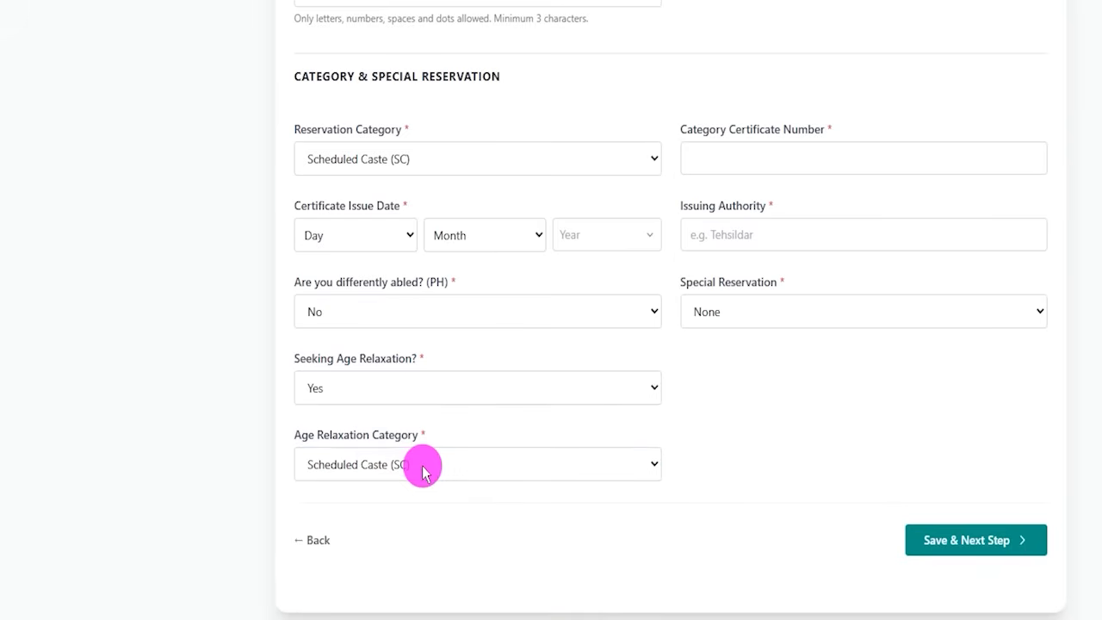
Set Seeking Age Relaxation to No
{"action": "left_click", "coordinate": [396, 389]}
{"action": "left_click", "coordinate": [315, 417]}
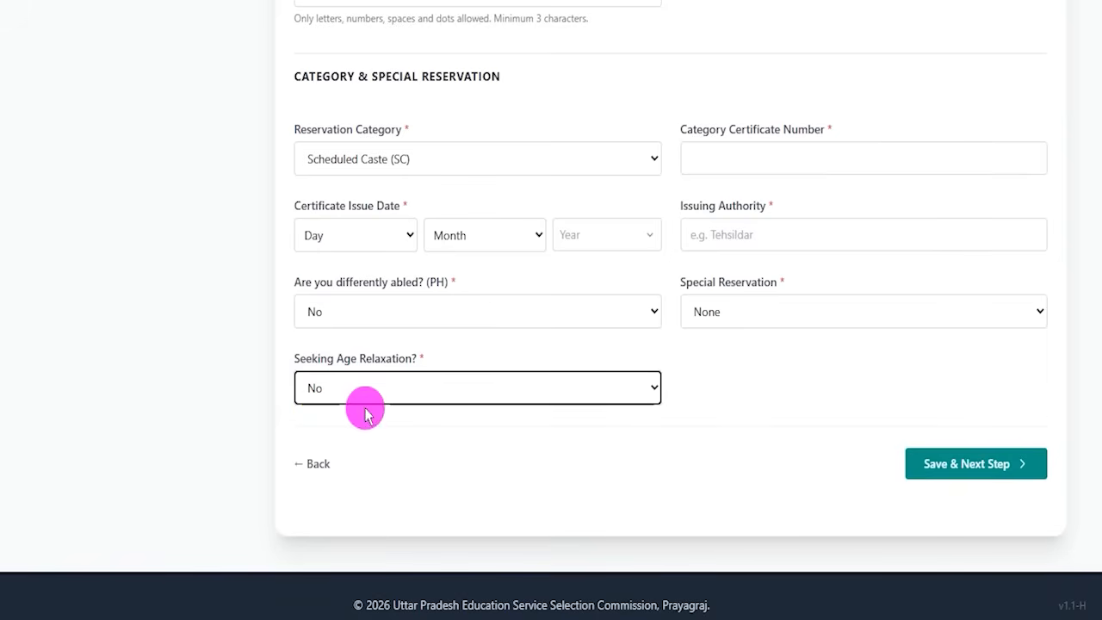
{"action": "left_click", "coordinate": [694, 442]}
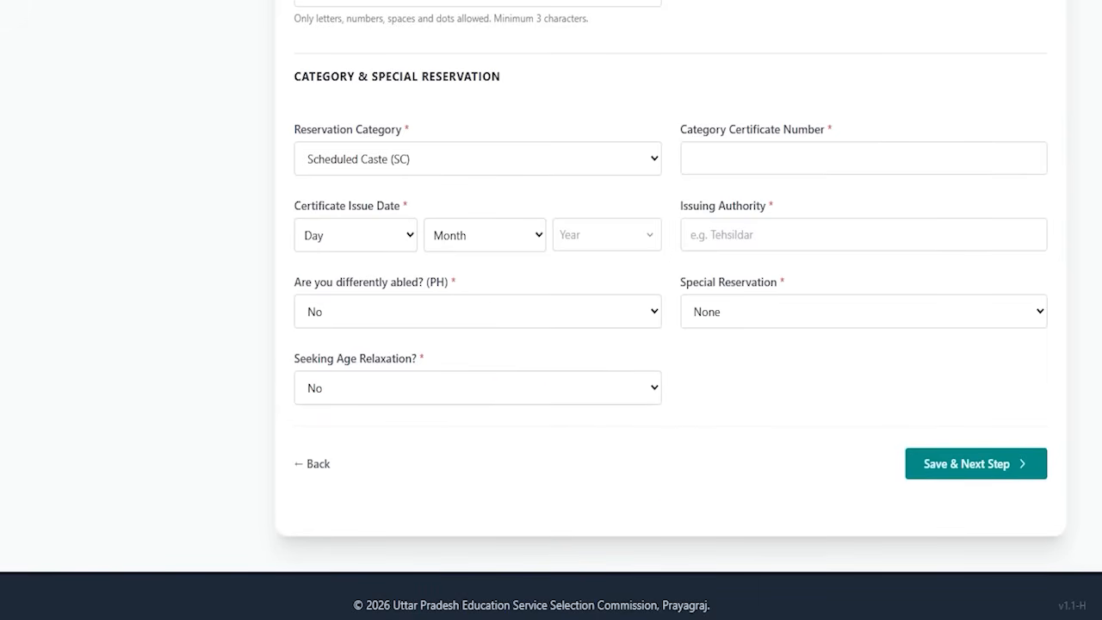
Save the personal details and continue to the Address Details step
{"action": "left_click_drag", "start_coordinate": [659, 470], "coordinate": [895, 472]}
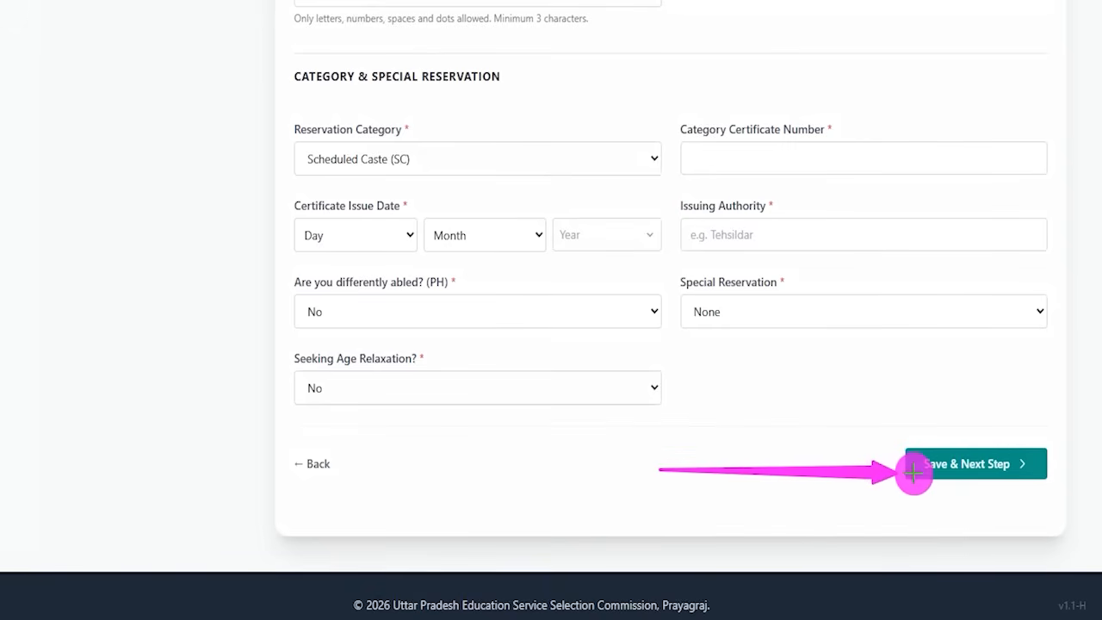
{"action": "left_click", "coordinate": [913, 472]}
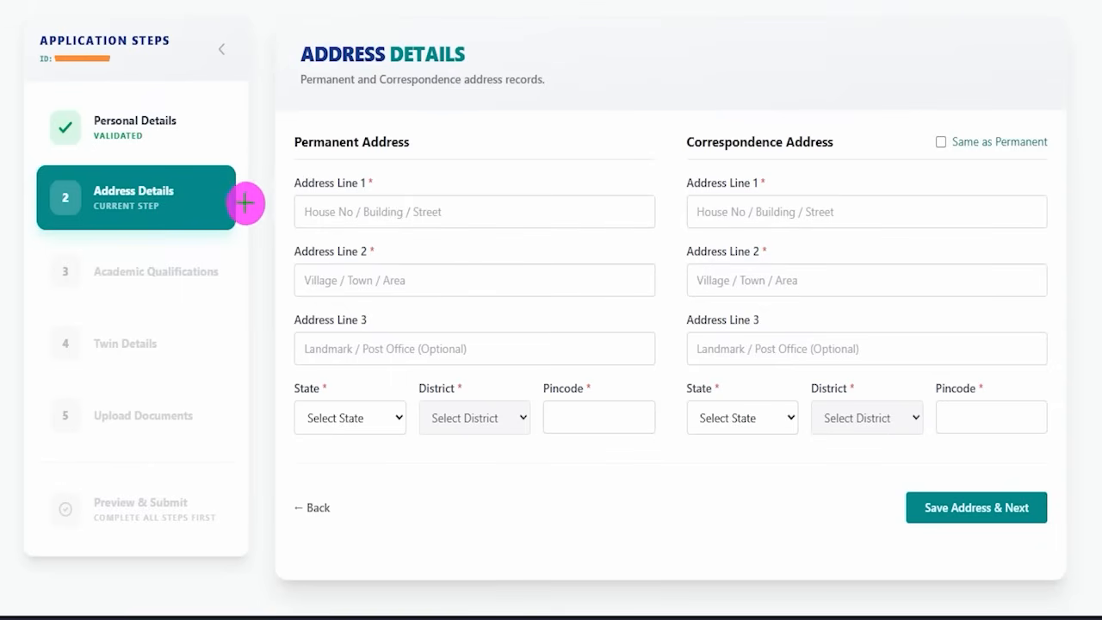
Examine the address line, state, district and pincode fields under Permanent Address and Correspondence Address
{"action": "left_click_drag", "start_coordinate": [241, 197], "coordinate": [275, 140]}
{"action": "left_click_drag", "start_coordinate": [481, 59], "coordinate": [513, 27]}
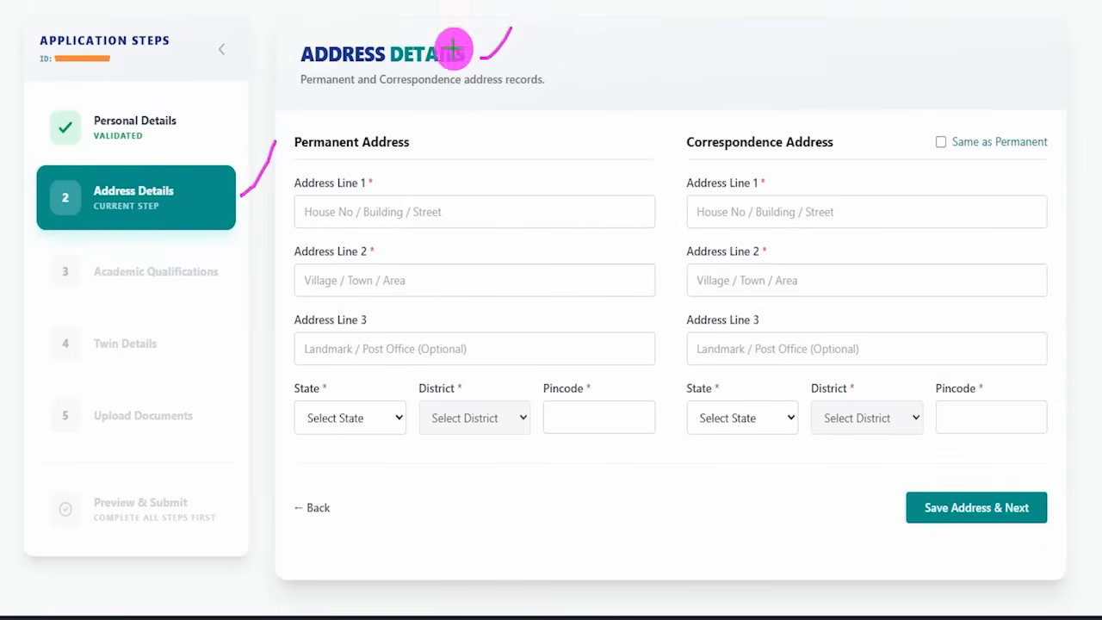
{"action": "left_click_drag", "start_coordinate": [338, 216], "coordinate": [360, 217]}
{"action": "left_click_drag", "start_coordinate": [347, 282], "coordinate": [388, 280]}
{"action": "left_click_drag", "start_coordinate": [376, 345], "coordinate": [413, 352]}
{"action": "left_click_drag", "start_coordinate": [323, 419], "coordinate": [367, 421]}
{"action": "left_click_drag", "start_coordinate": [474, 413], "coordinate": [488, 414]}
{"action": "left_click_drag", "start_coordinate": [596, 421], "coordinate": [615, 421]}
{"action": "left_click_drag", "start_coordinate": [723, 208], "coordinate": [767, 211]}
{"action": "left_click_drag", "start_coordinate": [721, 285], "coordinate": [757, 285]}
{"action": "left_click_drag", "start_coordinate": [731, 340], "coordinate": [766, 340]}
{"action": "left_click_drag", "start_coordinate": [734, 412], "coordinate": [769, 420]}
{"action": "left_click_drag", "start_coordinate": [857, 419], "coordinate": [880, 423]}
{"action": "left_click_drag", "start_coordinate": [956, 424], "coordinate": [984, 419]}
{"action": "left_click_drag", "start_coordinate": [834, 145], "coordinate": [854, 113]}
{"action": "left_click_drag", "start_coordinate": [414, 144], "coordinate": [446, 99]}
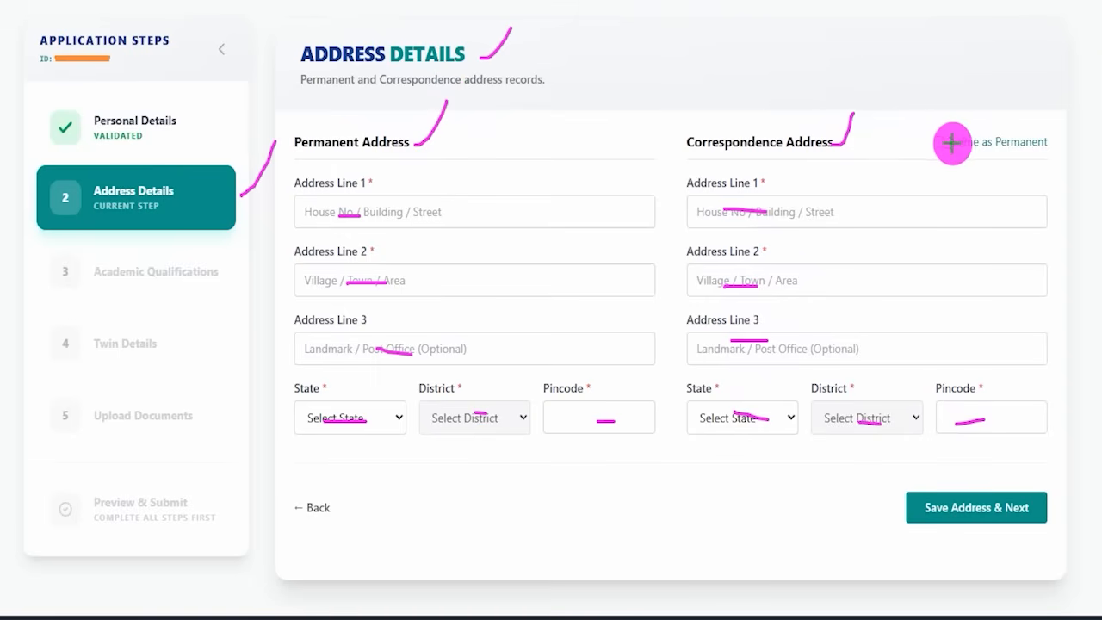
Examine the Same as Permanent option for reusing the permanent address as the correspondence address
{"action": "left_click_drag", "start_coordinate": [940, 143], "coordinate": [974, 86]}
{"action": "left_click_drag", "start_coordinate": [694, 157], "coordinate": [765, 154]}
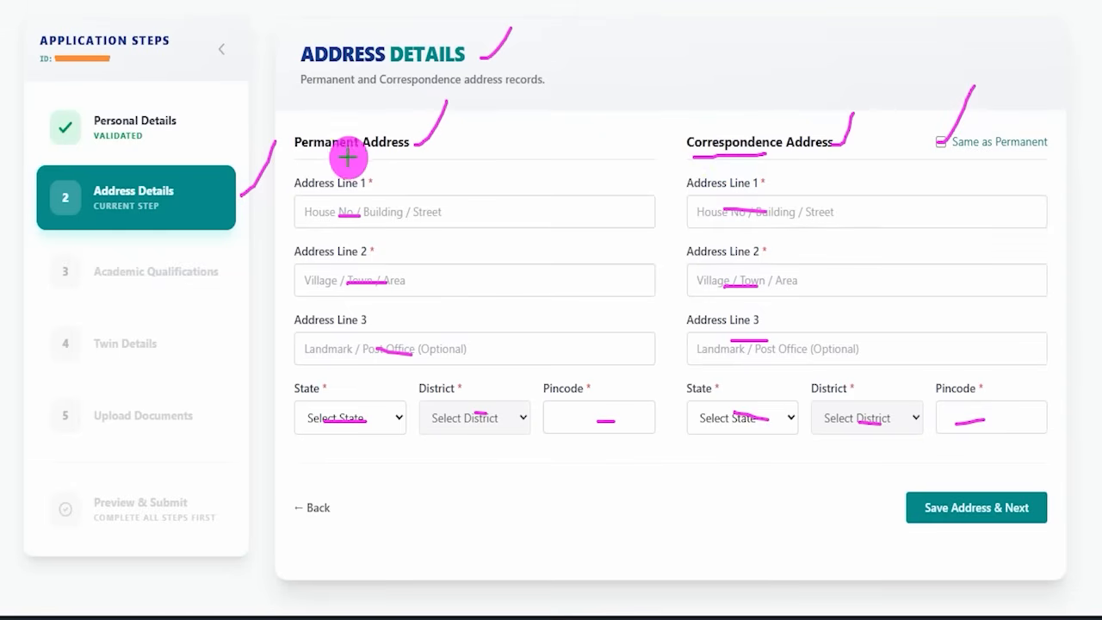
{"action": "left_click_drag", "start_coordinate": [298, 156], "coordinate": [369, 155]}
{"action": "left_click_drag", "start_coordinate": [816, 217], "coordinate": [844, 216]}
{"action": "left_click_drag", "start_coordinate": [845, 255], "coordinate": [920, 252]}
{"action": "left_click_drag", "start_coordinate": [861, 296], "coordinate": [906, 295]}
{"action": "mouse_move", "coordinate": [849, 323]}
{"action": "left_mouse_down"}
{"action": "mouse_move", "coordinate": [929, 323]}
{"action": "mouse_move", "coordinate": [911, 340]}
{"action": "left_mouse_up"}
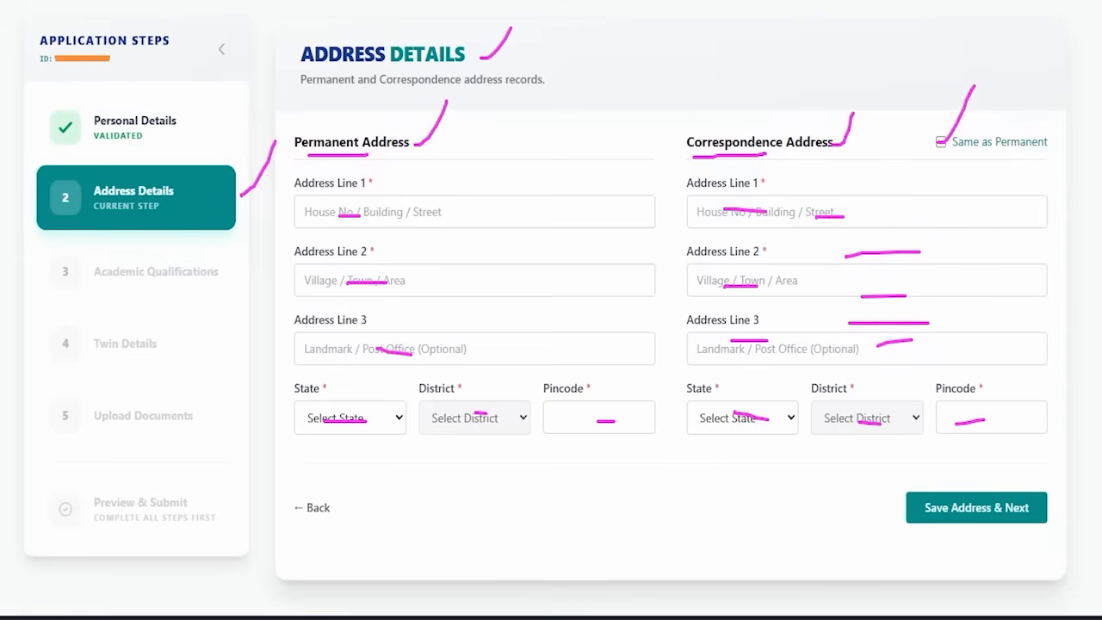
Save the address details and continue to the Academic Qualifications step
{"action": "left_click_drag", "start_coordinate": [697, 508], "coordinate": [894, 509]}
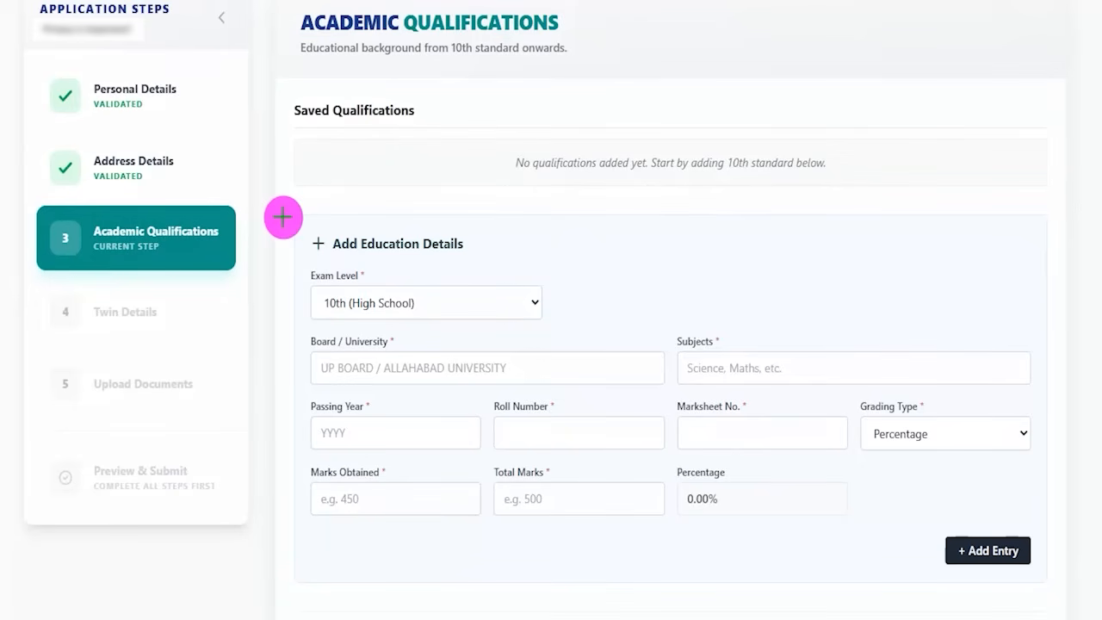
{"action": "left_click_drag", "start_coordinate": [247, 243], "coordinate": [280, 181]}
{"action": "left_click_drag", "start_coordinate": [427, 117], "coordinate": [462, 73]}
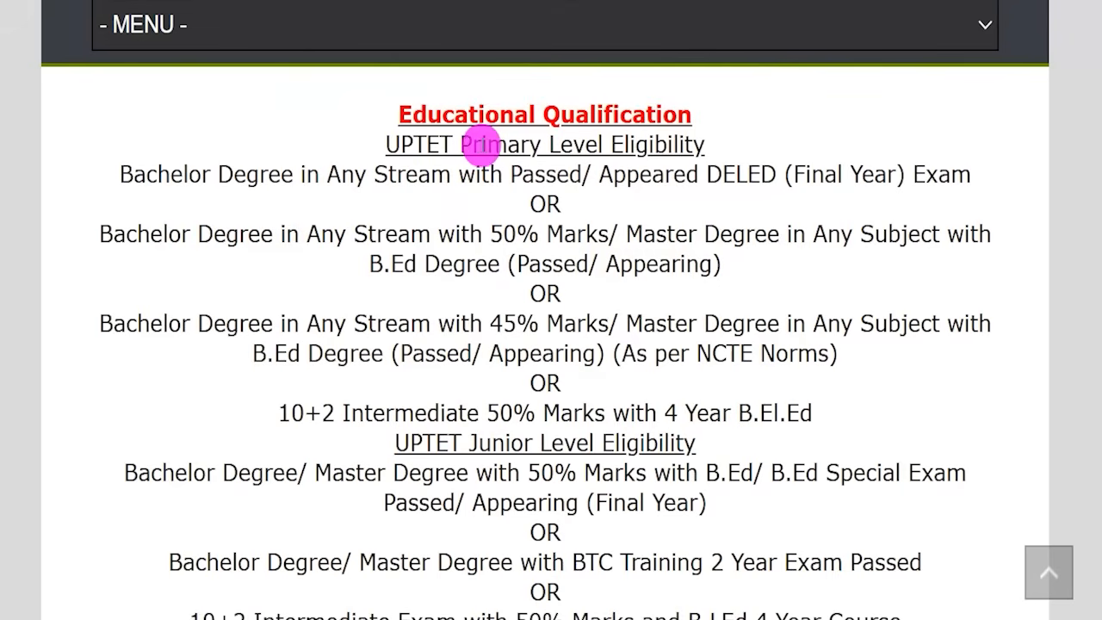
Read the degree, marks and training combinations under UPTET Primary Level Eligibility on the educational qualification page
{"action": "left_click_drag", "start_coordinate": [473, 145], "coordinate": [632, 146]}
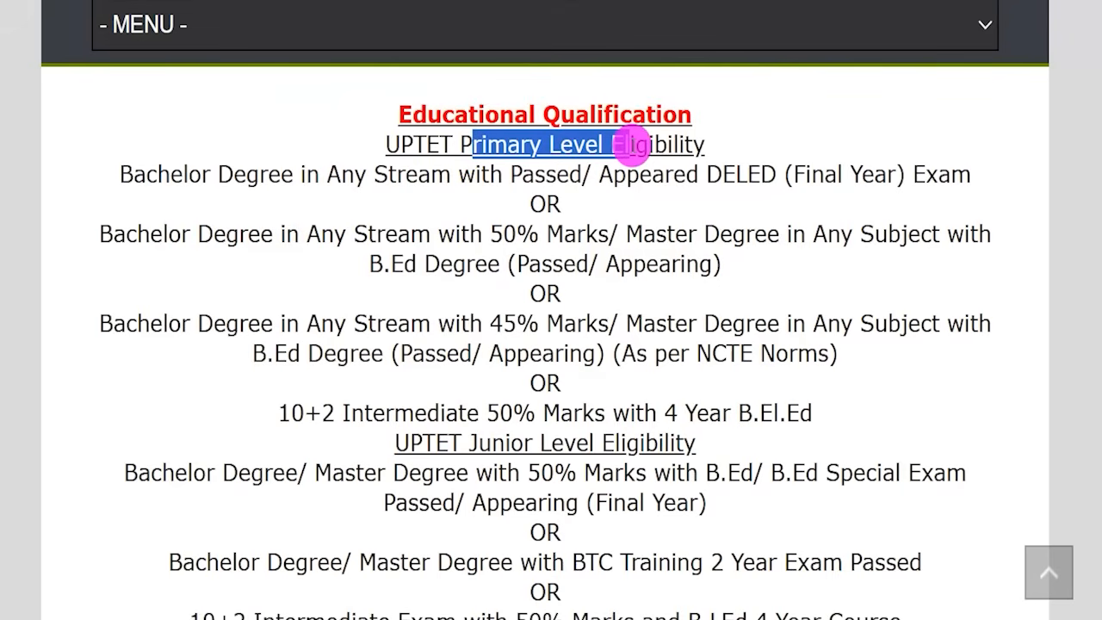
{"action": "left_click_drag", "start_coordinate": [184, 174], "coordinate": [749, 177]}
{"action": "left_click_drag", "start_coordinate": [138, 235], "coordinate": [462, 251]}
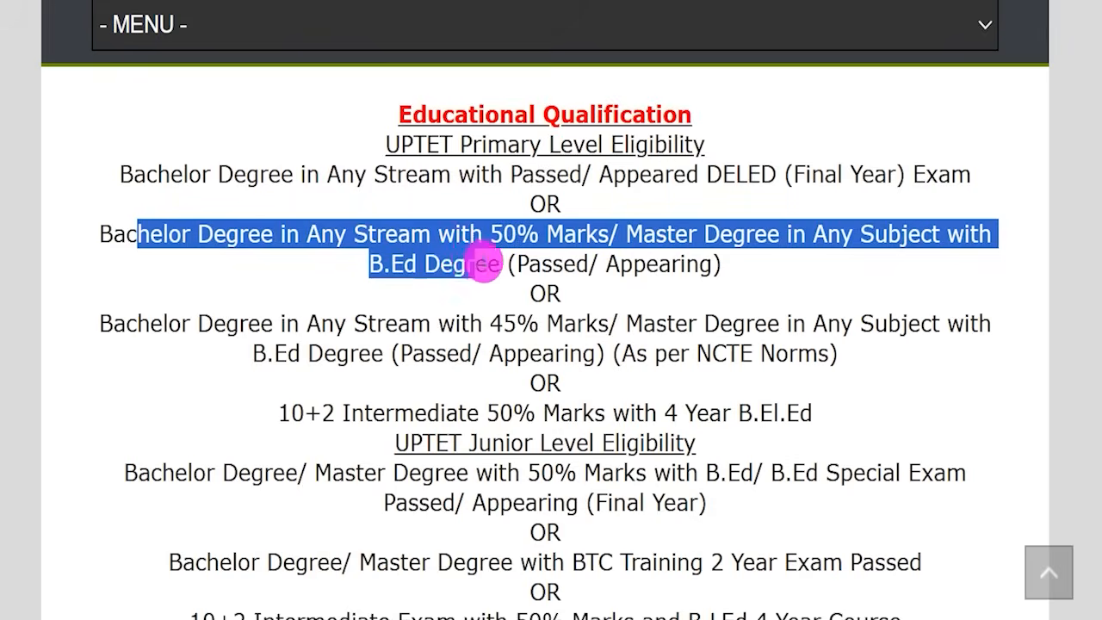
{"action": "left_click_drag", "start_coordinate": [133, 325], "coordinate": [861, 325]}
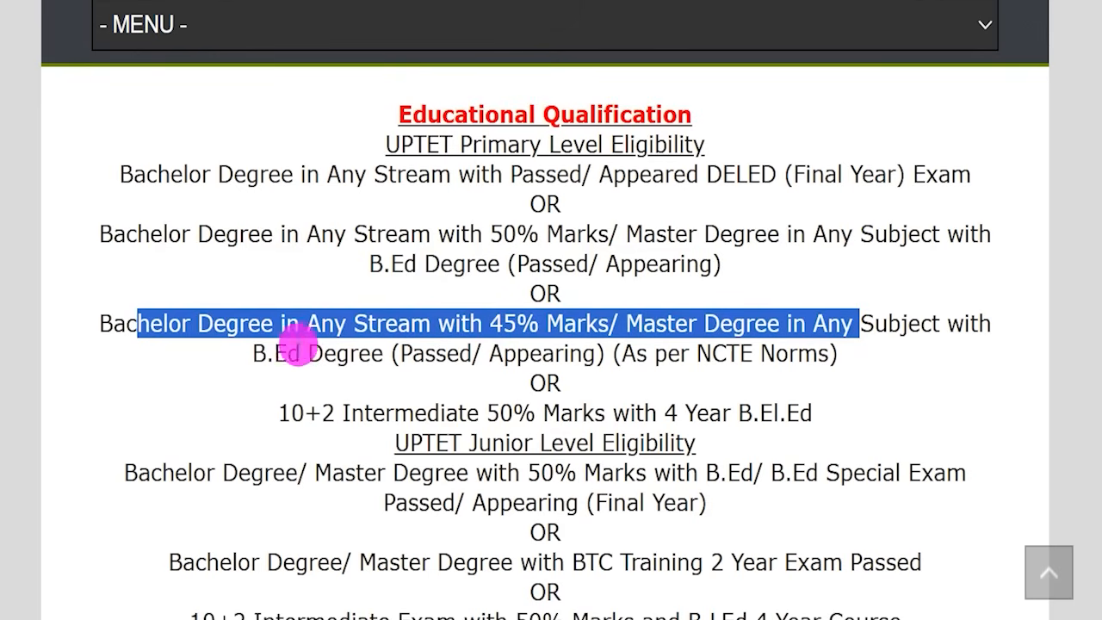
{"action": "left_click_drag", "start_coordinate": [268, 351], "coordinate": [578, 379]}
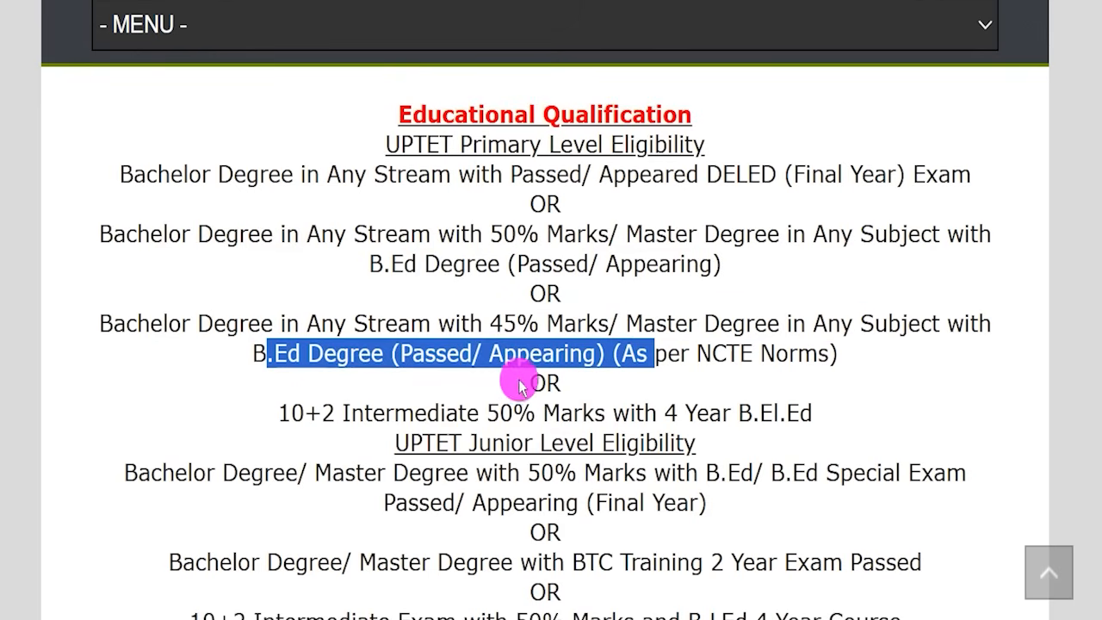
{"action": "left_click", "coordinate": [297, 411]}
{"action": "left_click_drag", "start_coordinate": [302, 412], "coordinate": [794, 415]}
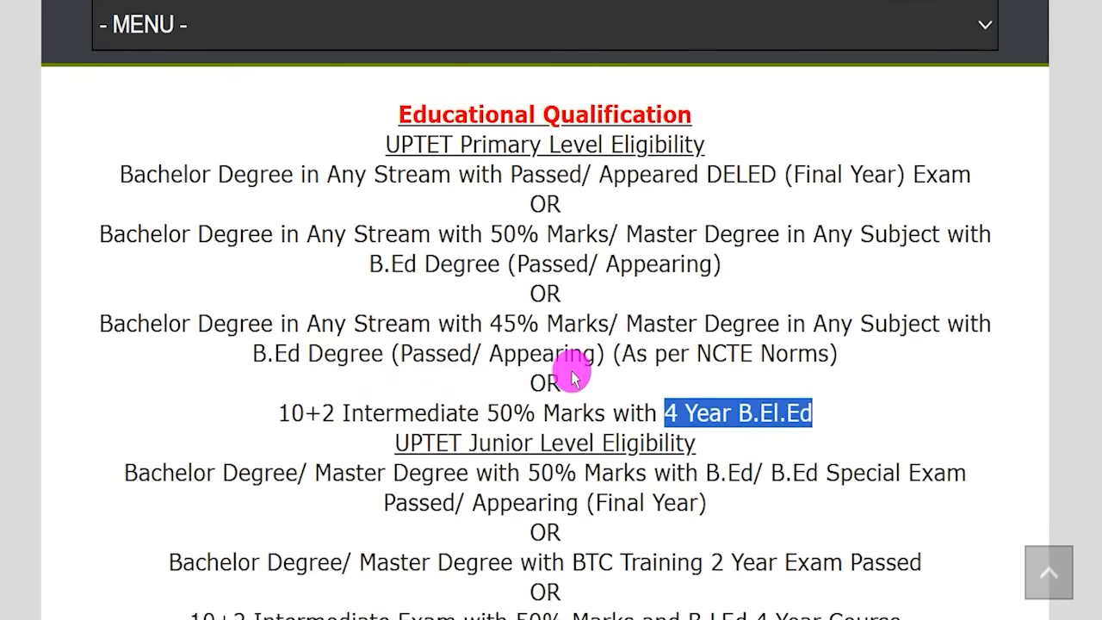
Read the Bachelor/Master degree combinations with B.Ed, B.Ed Special and BTC training under UPTET Junior Level Eligibility
{"action": "scroll", "coordinate": [510, 324], "scroll_direction": "down", "scroll_amount": 2}
{"action": "left_click_drag", "start_coordinate": [469, 268], "coordinate": [671, 267]}
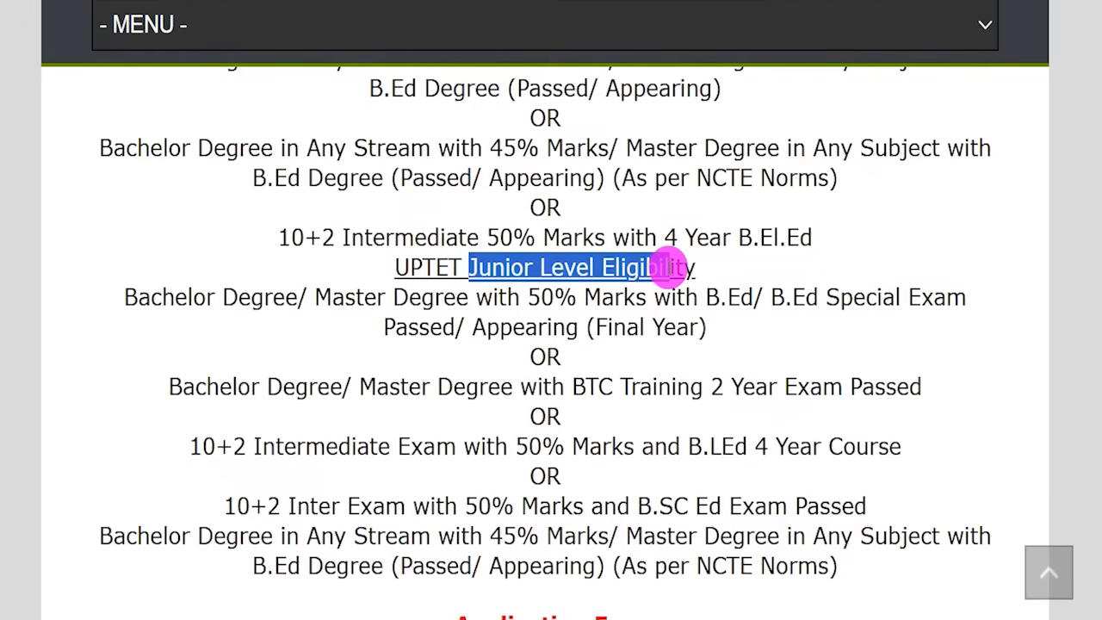
{"action": "left_click_drag", "start_coordinate": [150, 297], "coordinate": [859, 297]}
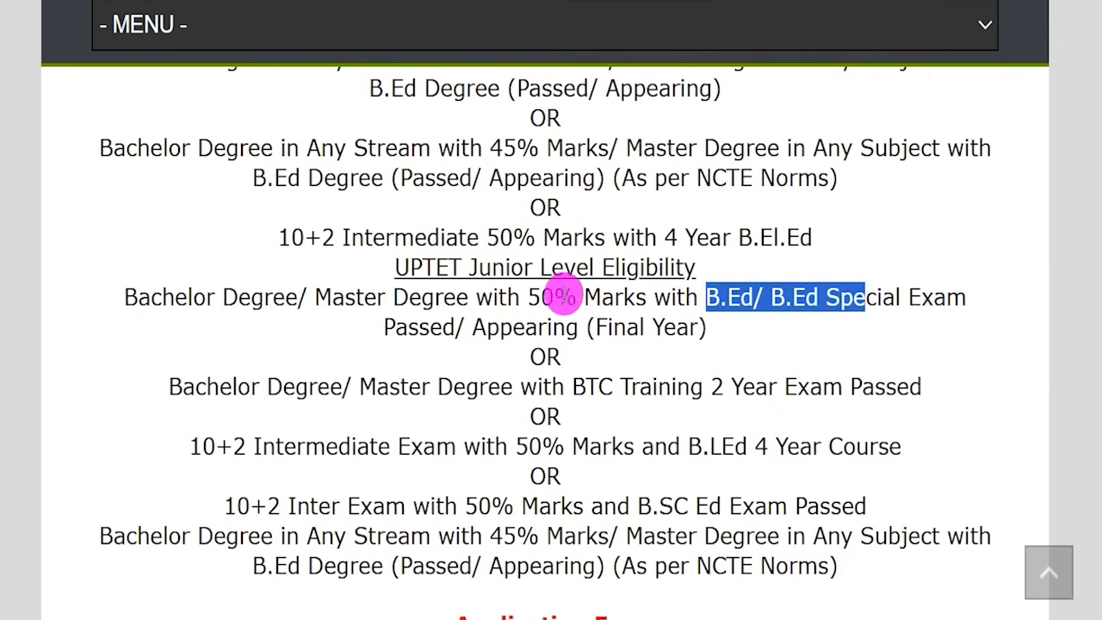
{"action": "left_click_drag", "start_coordinate": [430, 325], "coordinate": [678, 328]}
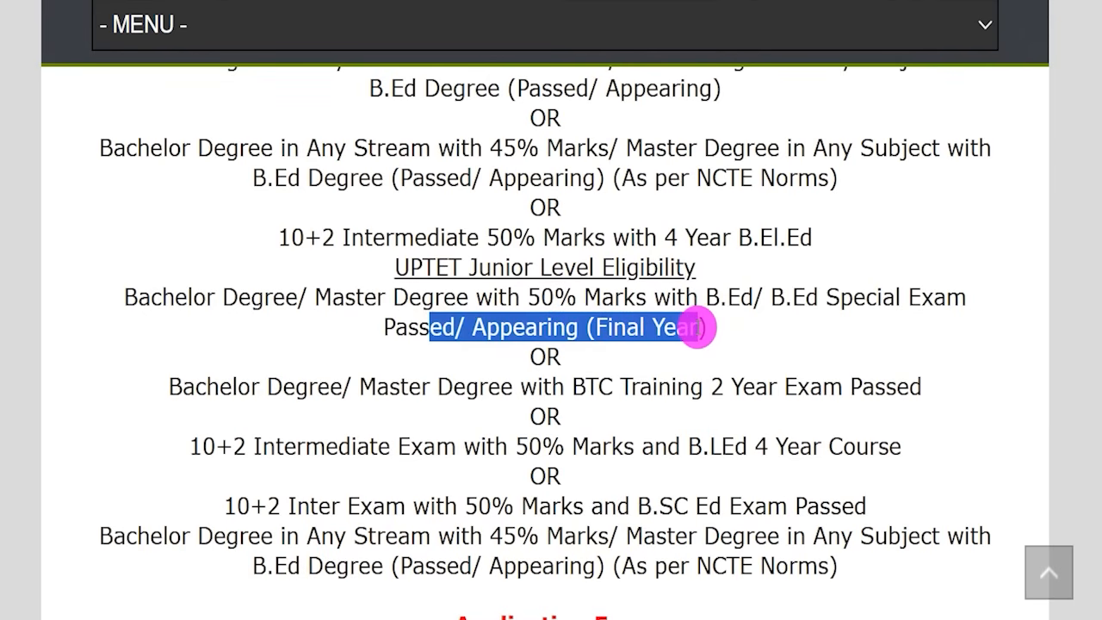
{"action": "left_click_drag", "start_coordinate": [207, 387], "coordinate": [520, 387]}
{"action": "left_click_drag", "start_coordinate": [621, 387], "coordinate": [858, 385]}
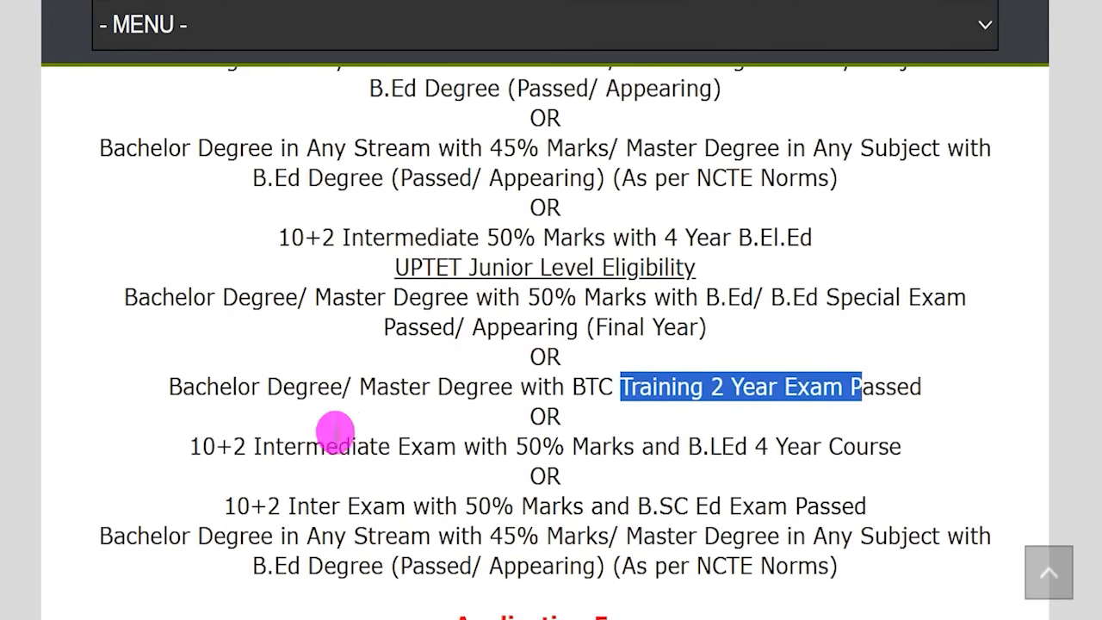
Read the 10+2 Intermediate combinations and the NCTE-norm B.Ed rule under UPTET Junior Level Eligibility
{"action": "left_click", "coordinate": [201, 445]}
{"action": "left_click_drag", "start_coordinate": [202, 445], "coordinate": [855, 443]}
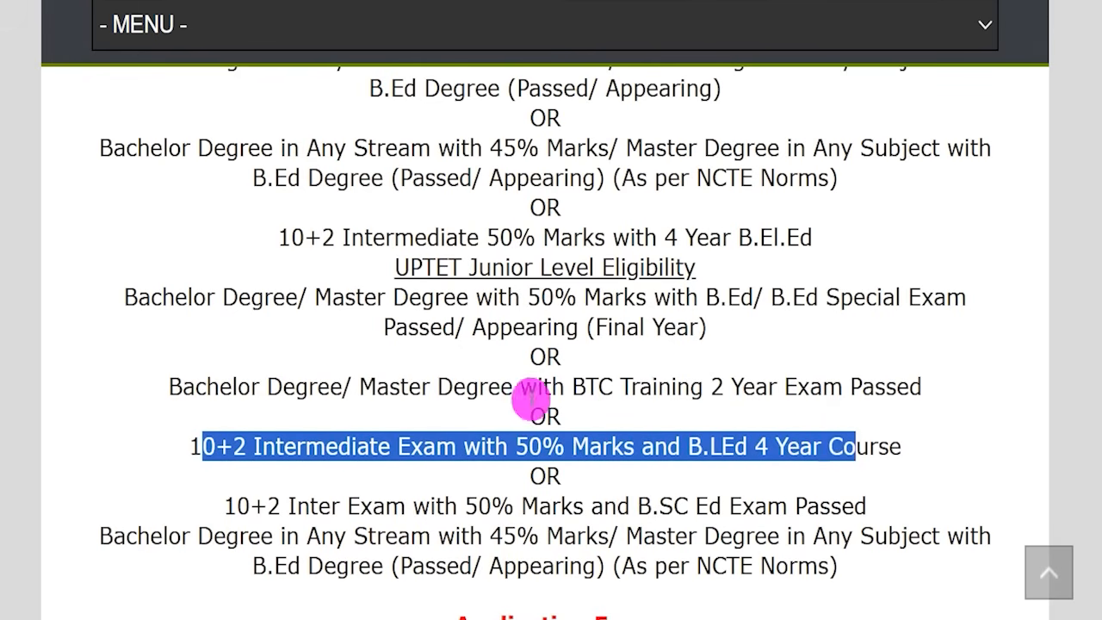
{"action": "scroll", "coordinate": [532, 398], "scroll_direction": "down", "scroll_amount": 1}
{"action": "left_click_drag", "start_coordinate": [237, 418], "coordinate": [585, 419]}
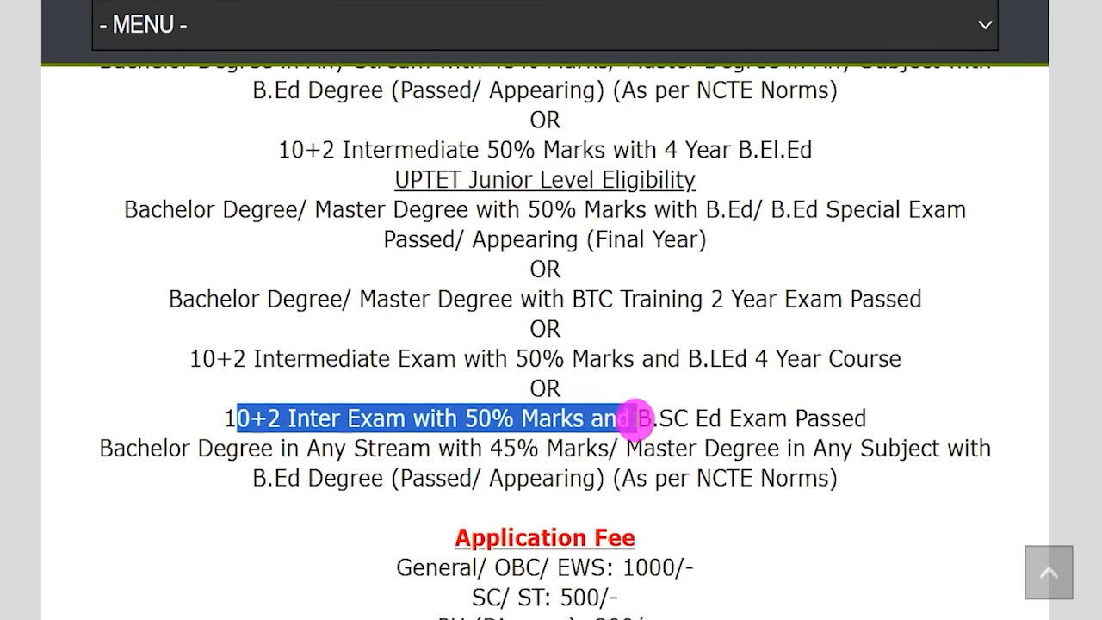
{"action": "left_click_drag", "start_coordinate": [697, 413], "coordinate": [835, 418]}
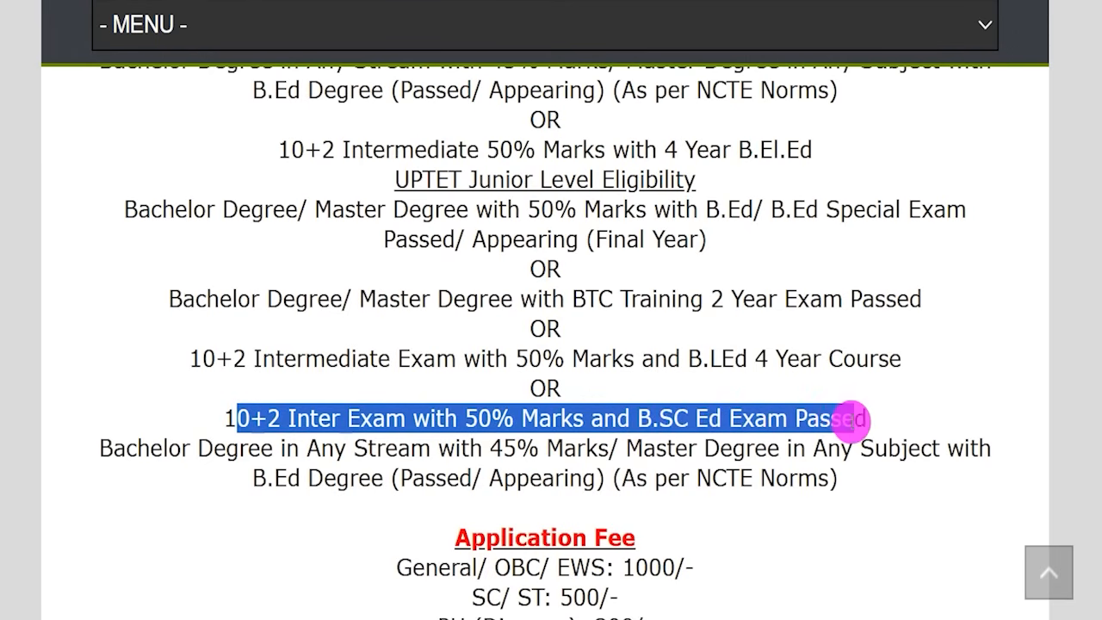
{"action": "left_click_drag", "start_coordinate": [135, 447], "coordinate": [818, 448]}
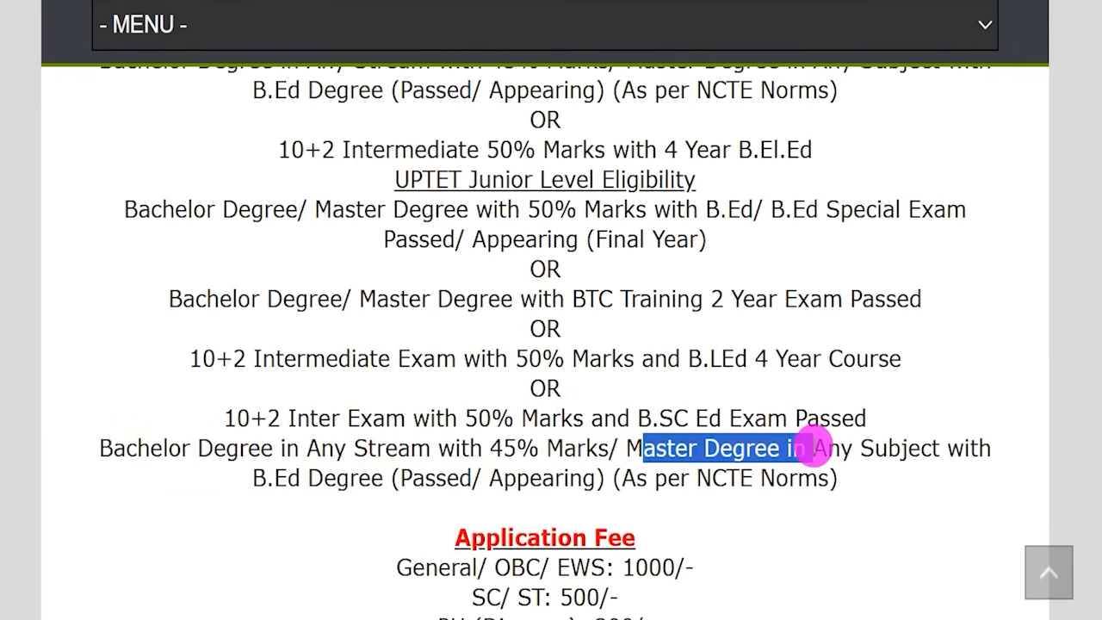
{"action": "left_click_drag", "start_coordinate": [266, 474], "coordinate": [405, 478]}
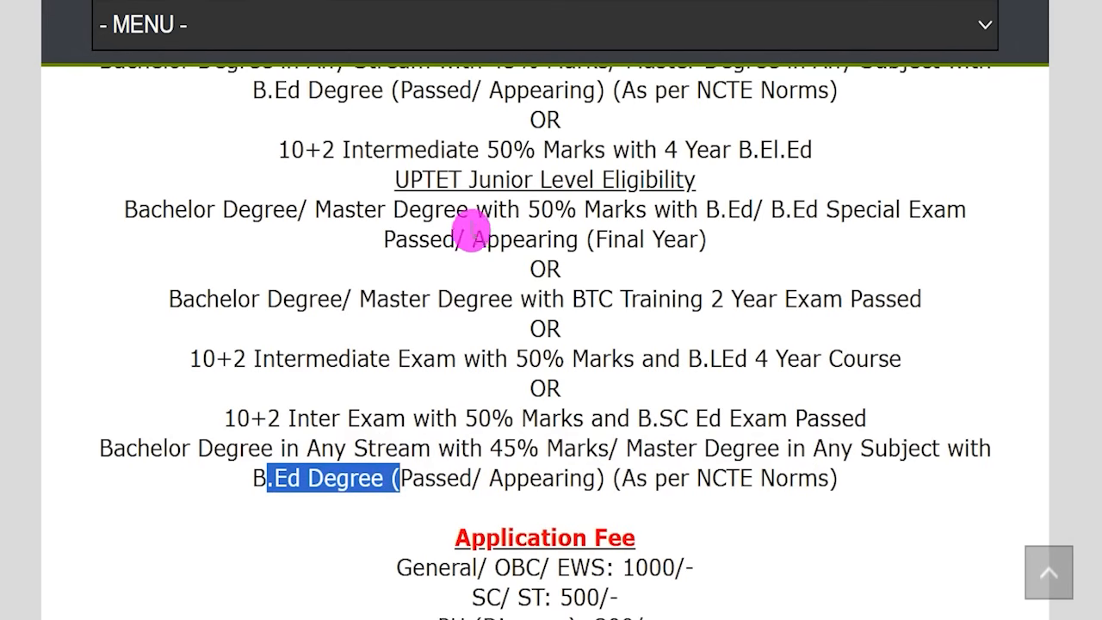
{"action": "left_click_drag", "start_coordinate": [472, 180], "coordinate": [568, 181]}
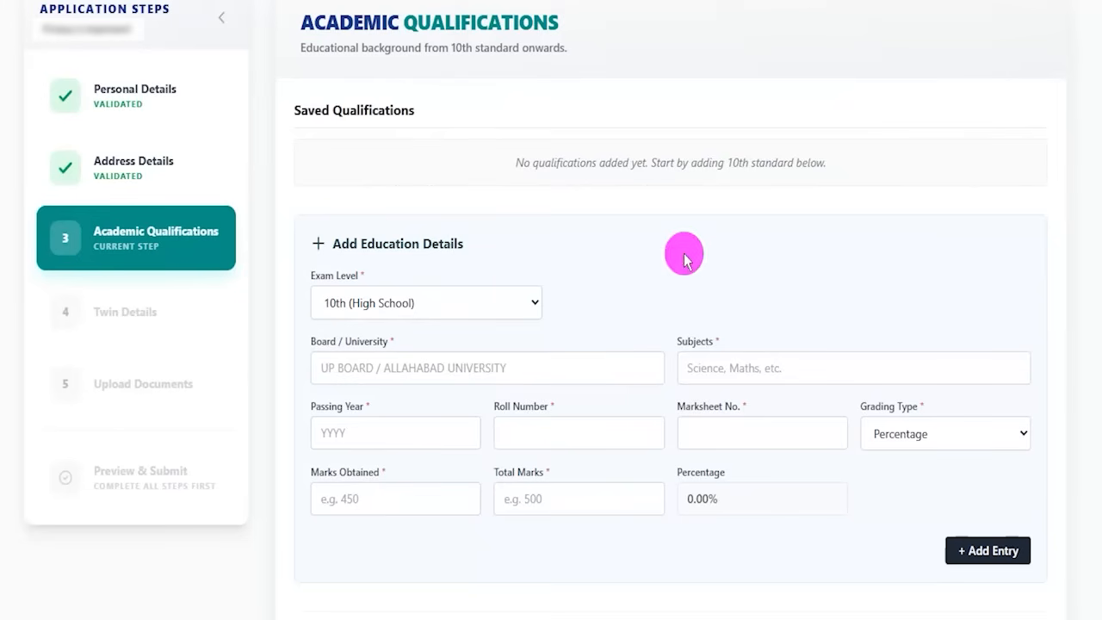
Fill the education entry with exam level 10th (High School), board CBSE and passing year 2019, leaving the subjects blank
{"action": "left_click_drag", "start_coordinate": [367, 243], "coordinate": [425, 244]}
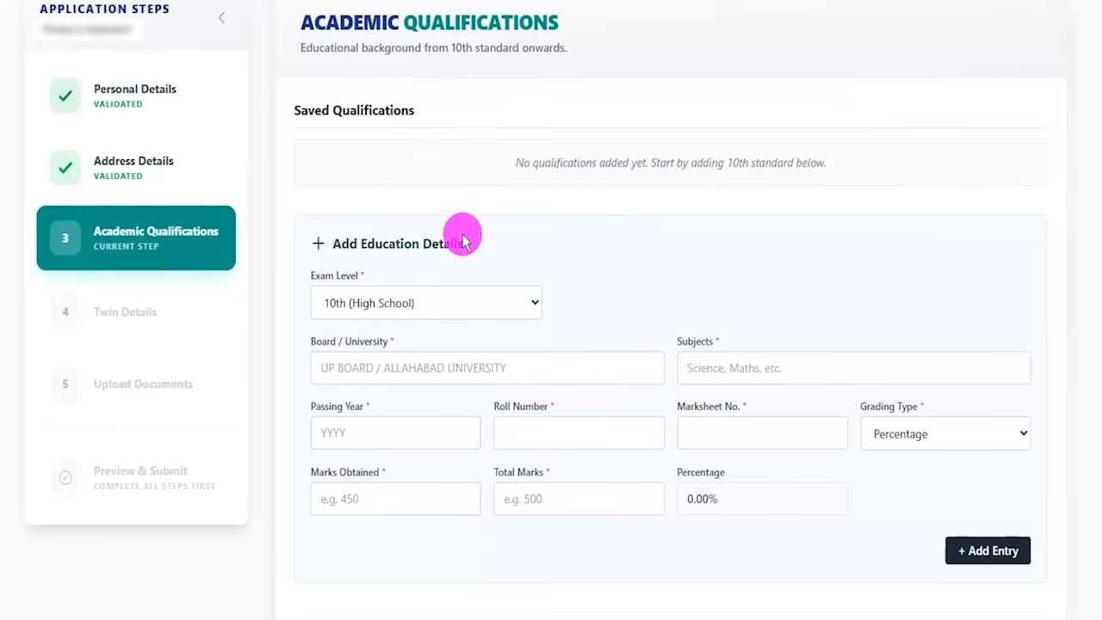
{"action": "left_click", "coordinate": [374, 299]}
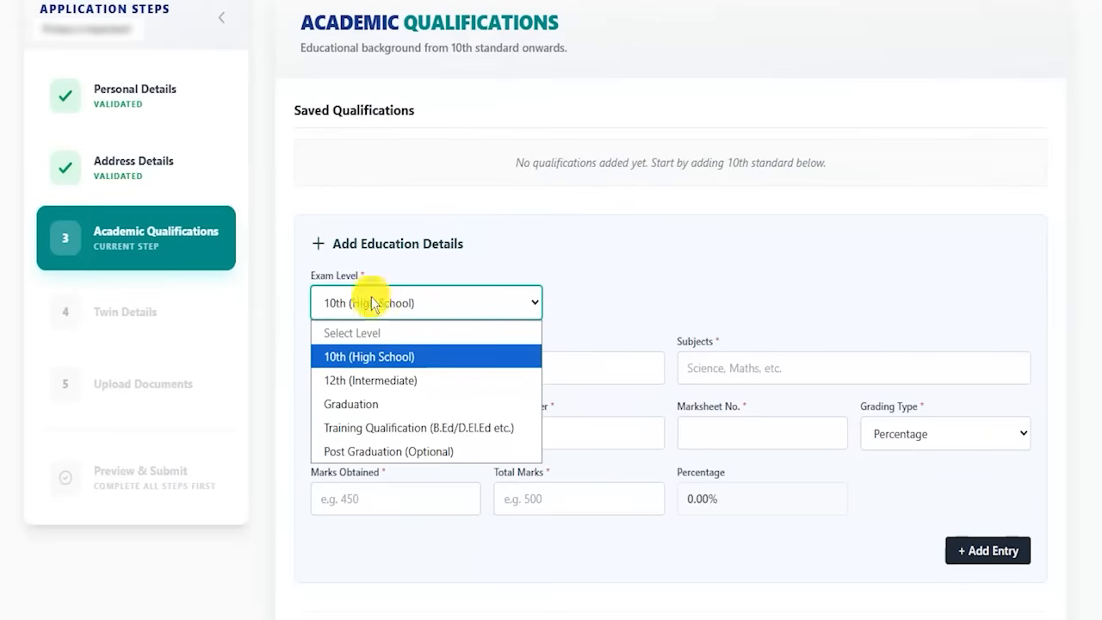
{"action": "left_click", "coordinate": [368, 360]}
{"action": "left_click", "coordinate": [361, 368]}
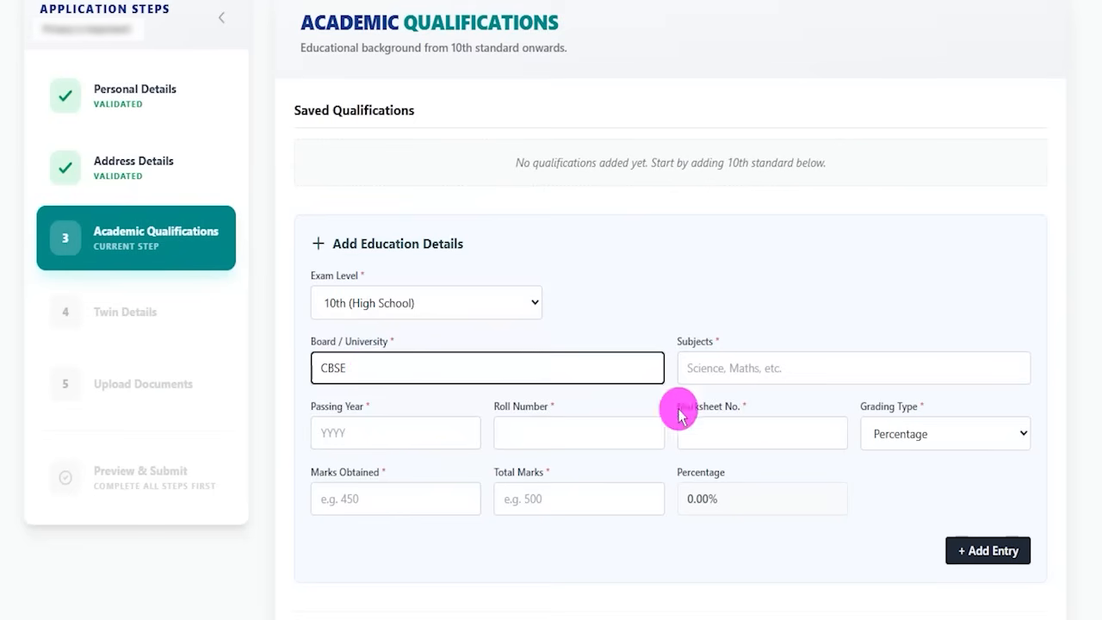
{"action": "left_click", "coordinate": [748, 370]}
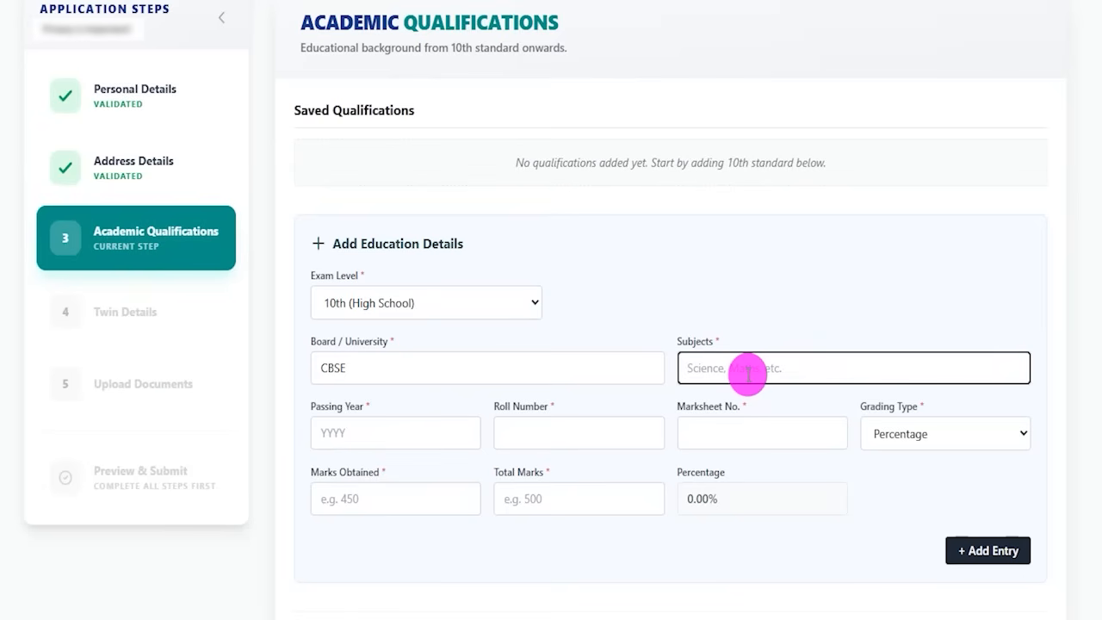
{"action": "left_click", "coordinate": [381, 436]}
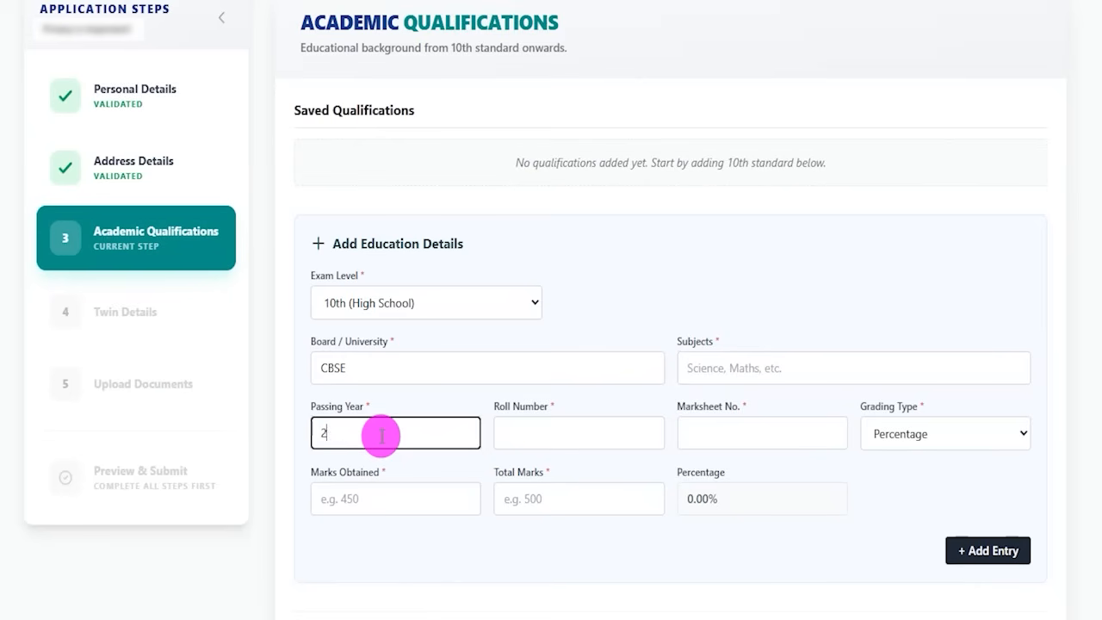
Examine the Roll Number and Marksheet No. fields of the 10th (High School) entry
{"action": "left_click", "coordinate": [528, 431]}
{"action": "left_click_drag", "start_coordinate": [508, 411], "coordinate": [546, 411]}
{"action": "left_click", "coordinate": [534, 436]}
{"action": "left_click_drag", "start_coordinate": [688, 418], "coordinate": [728, 423]}
{"action": "left_click", "coordinate": [728, 426]}
Try the CGPA grading type for the 10th entry and switch it back to Percentage
{"action": "left_click", "coordinate": [904, 437]}
{"action": "left_click", "coordinate": [904, 437]}
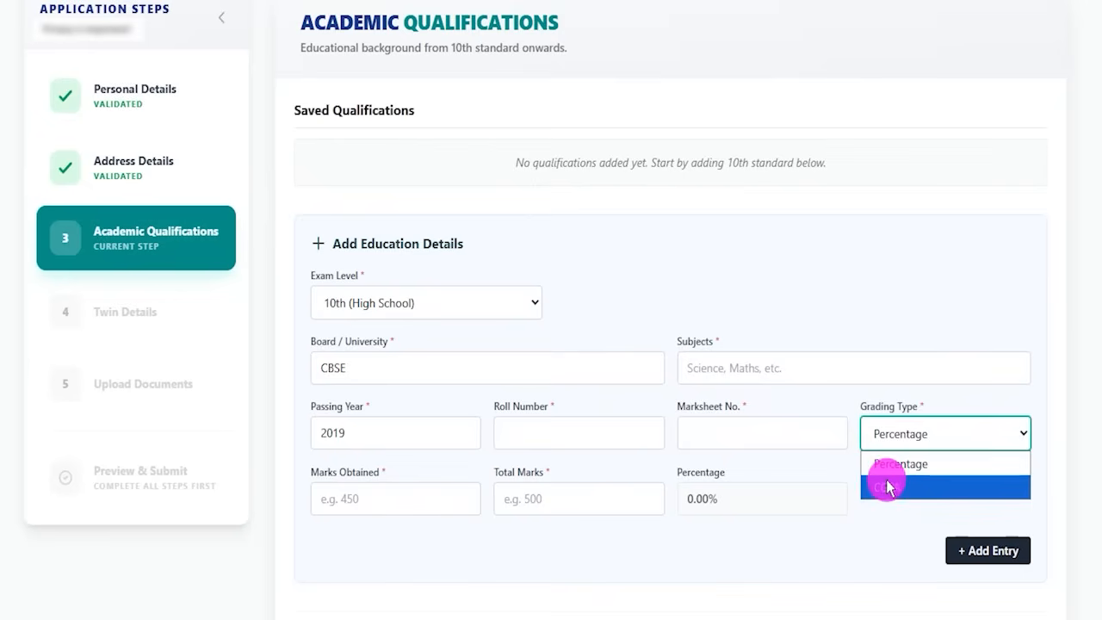
{"action": "left_click", "coordinate": [887, 487]}
{"action": "left_click", "coordinate": [898, 432]}
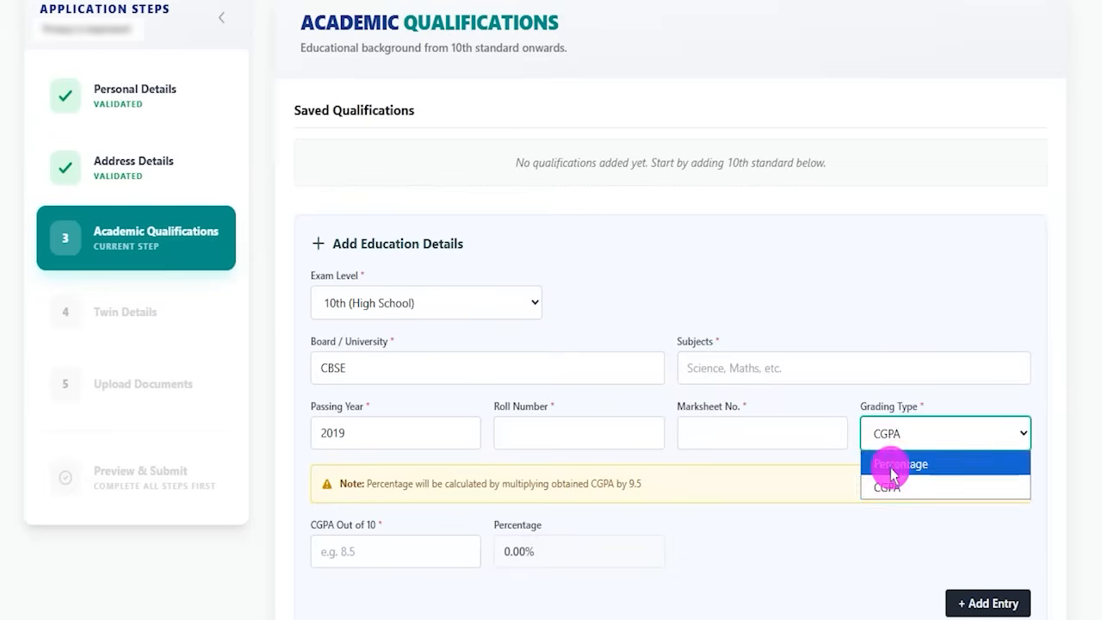
{"action": "left_click", "coordinate": [892, 465]}
Set the marks obtained to 450 and the total marks to 600, and check the calculated percentage
{"action": "left_click", "coordinate": [381, 498]}
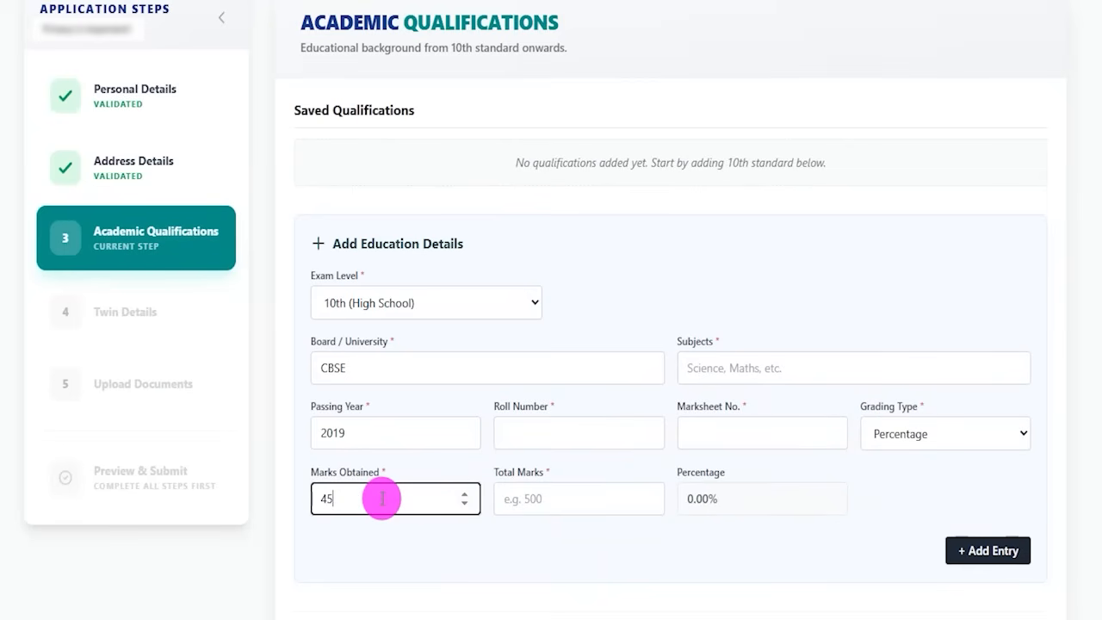
{"action": "left_click", "coordinate": [517, 496]}
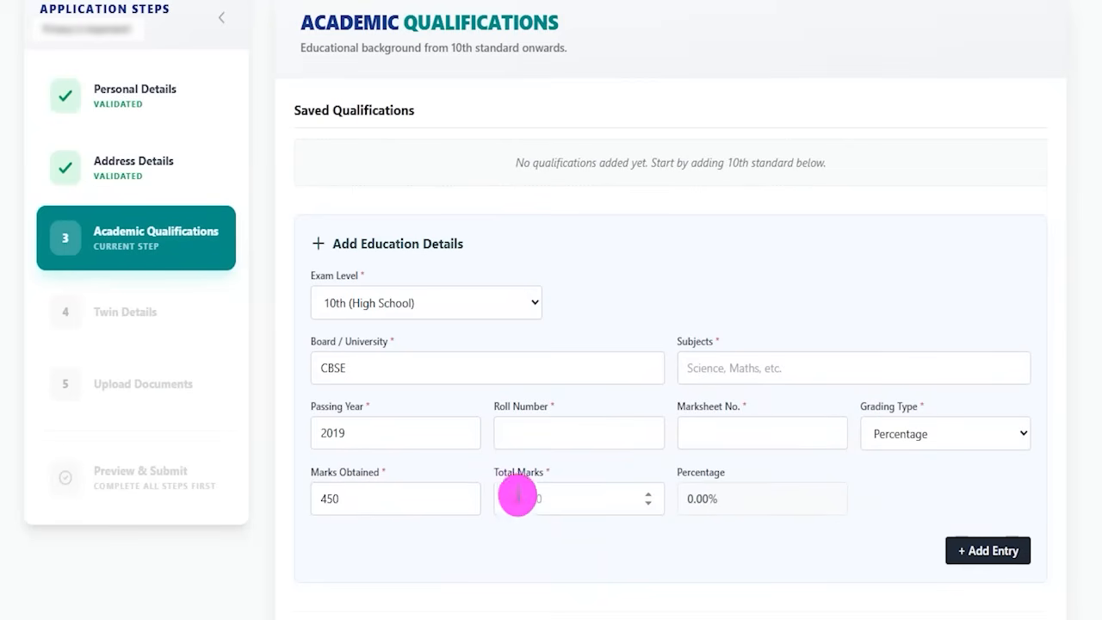
{"action": "left_click", "coordinate": [607, 553]}
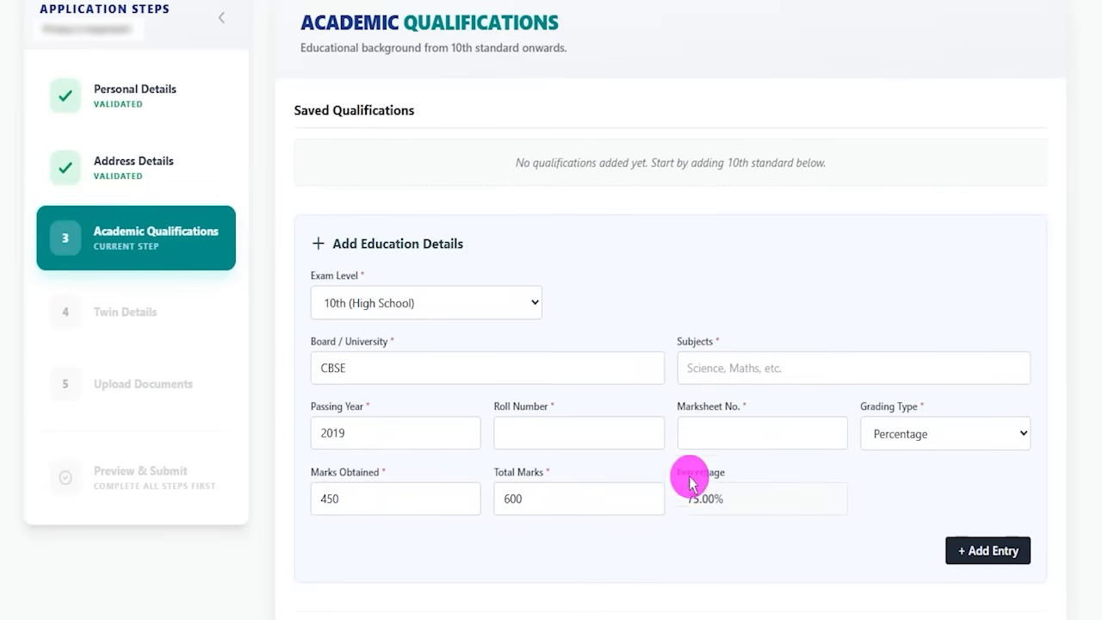
{"action": "double_click", "coordinate": [706, 500]}
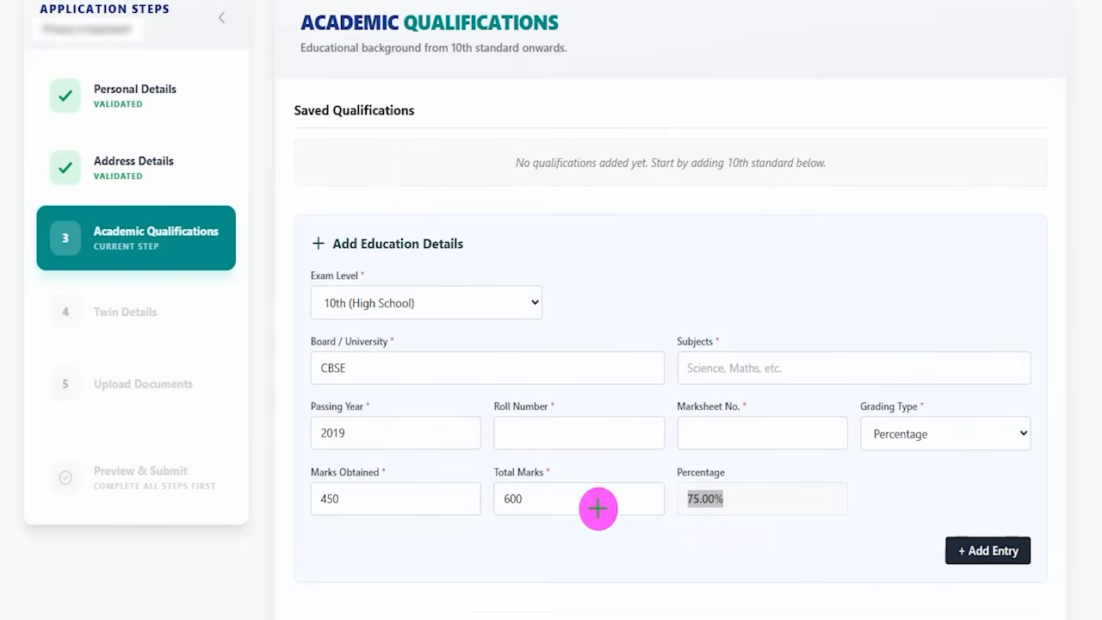
{"action": "left_click_drag", "start_coordinate": [786, 550], "coordinate": [896, 558]}
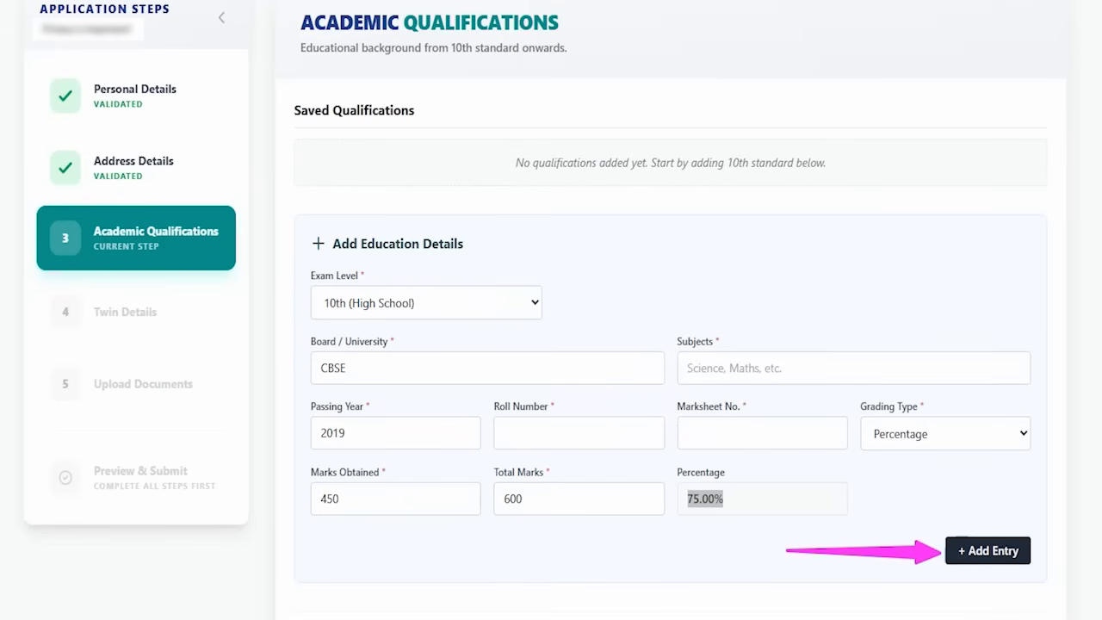
Switch the exam level through 12th (Intermediate), Training Qualification (B.Ed/D.El.Ed etc.) and Graduation to examine each level's entry fields
{"action": "left_click", "coordinate": [403, 302]}
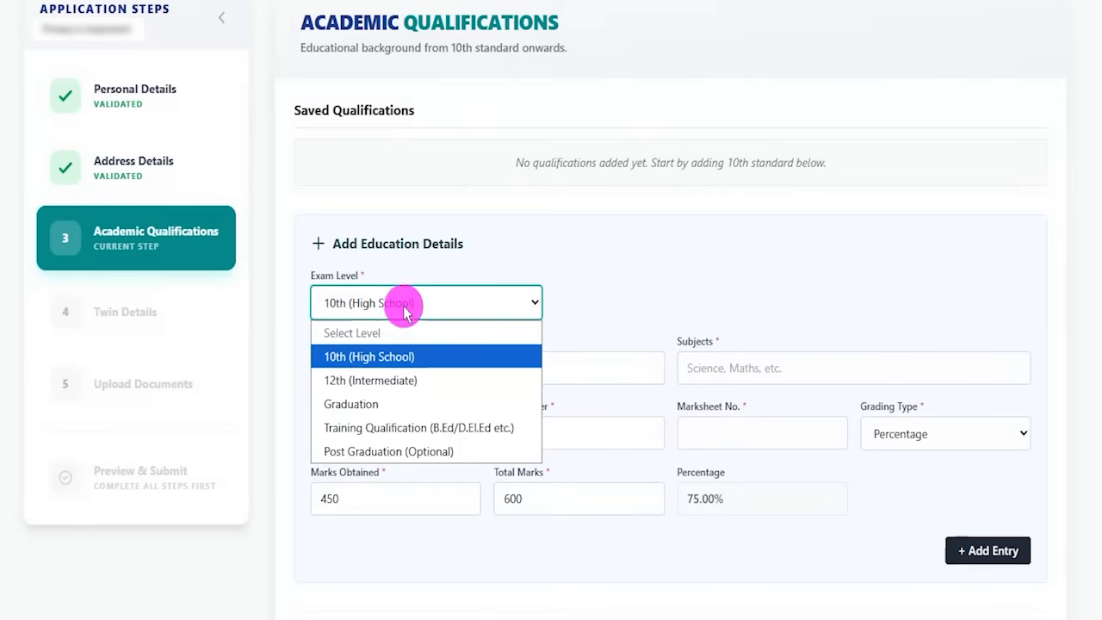
{"action": "left_click", "coordinate": [359, 377]}
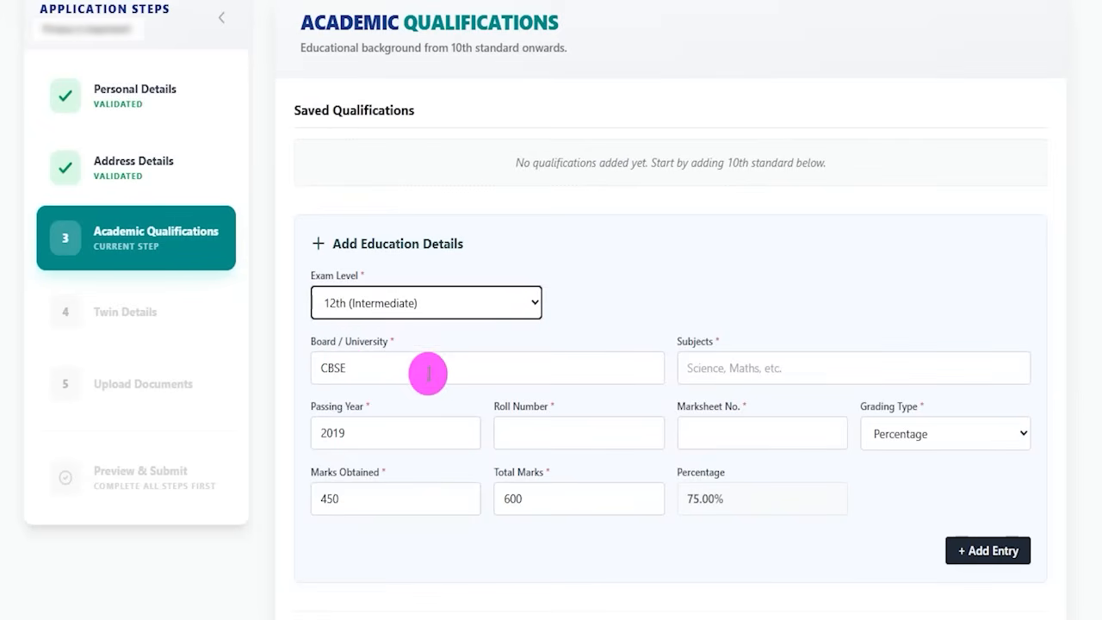
{"action": "left_click", "coordinate": [385, 302]}
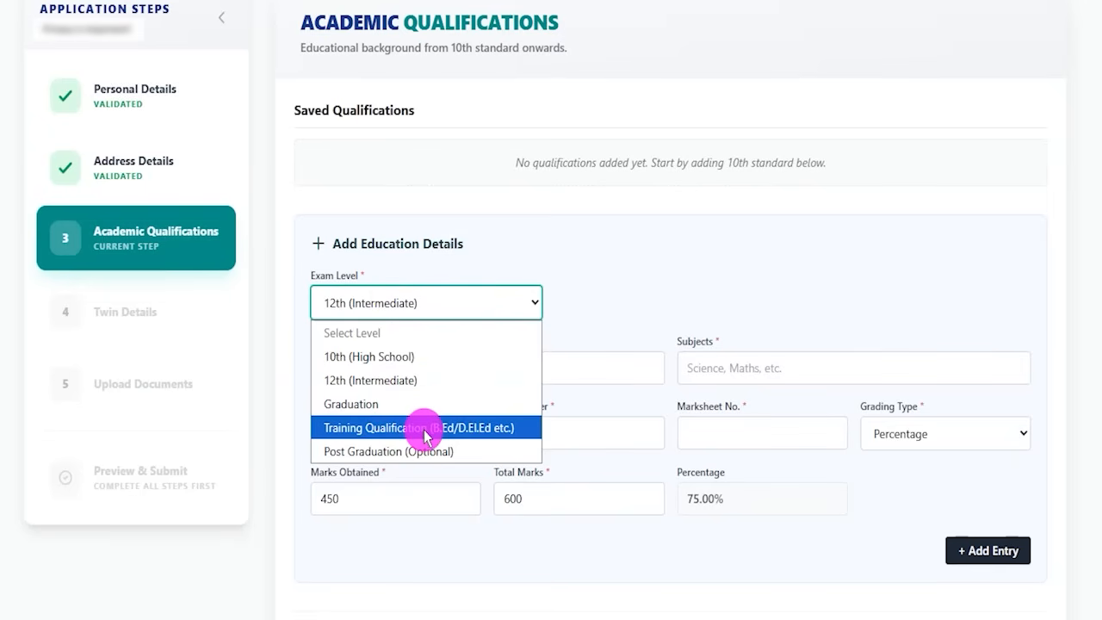
{"action": "left_click", "coordinate": [481, 434]}
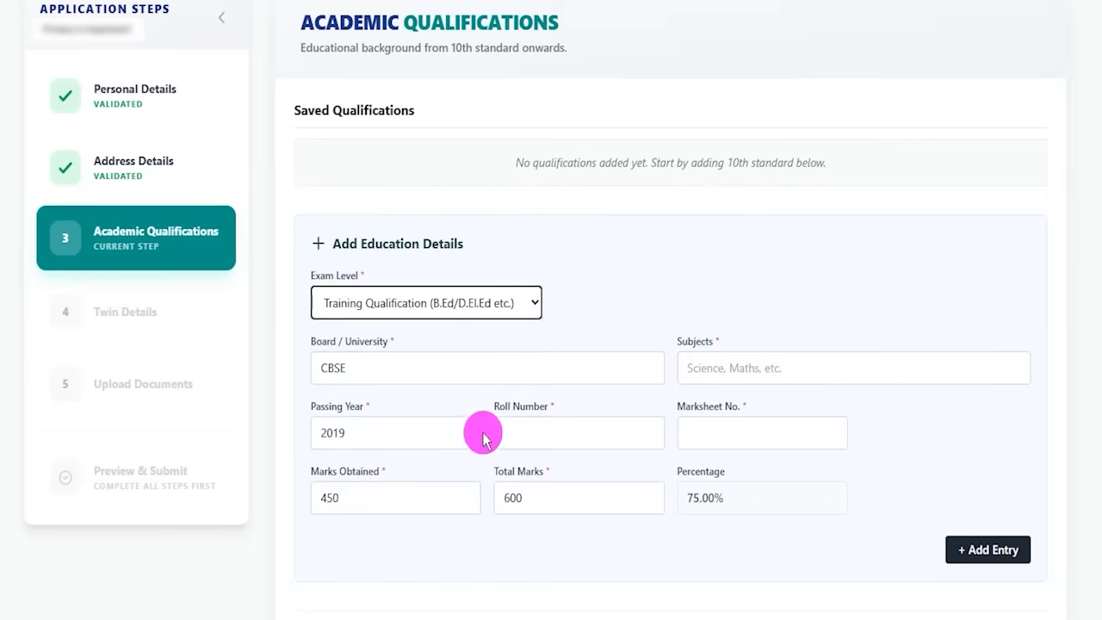
{"action": "left_click", "coordinate": [419, 306]}
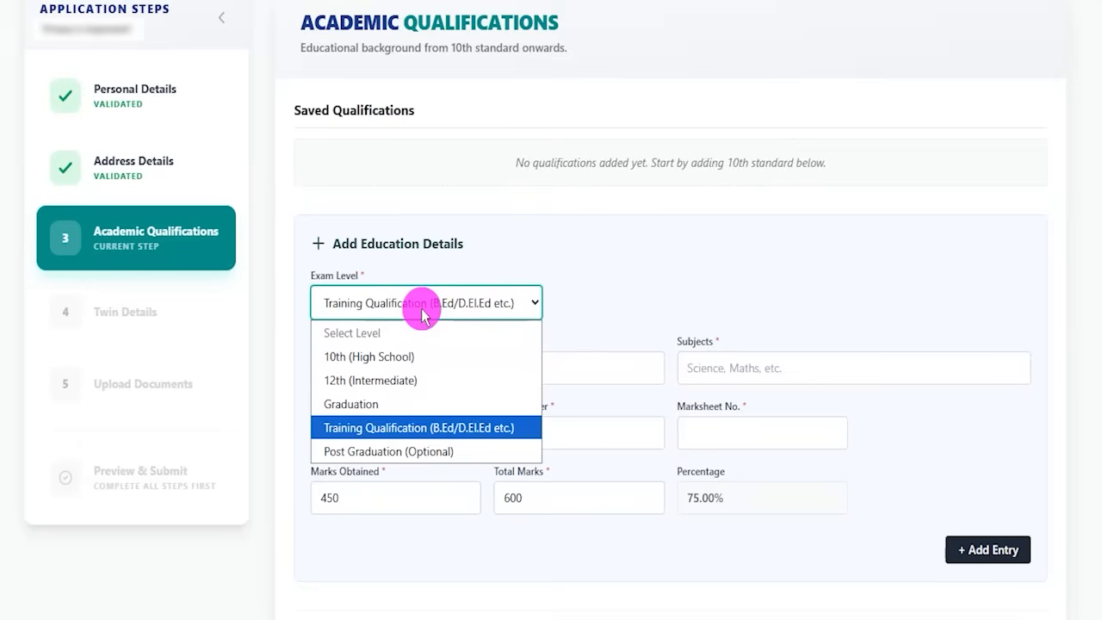
{"action": "left_click", "coordinate": [376, 405]}
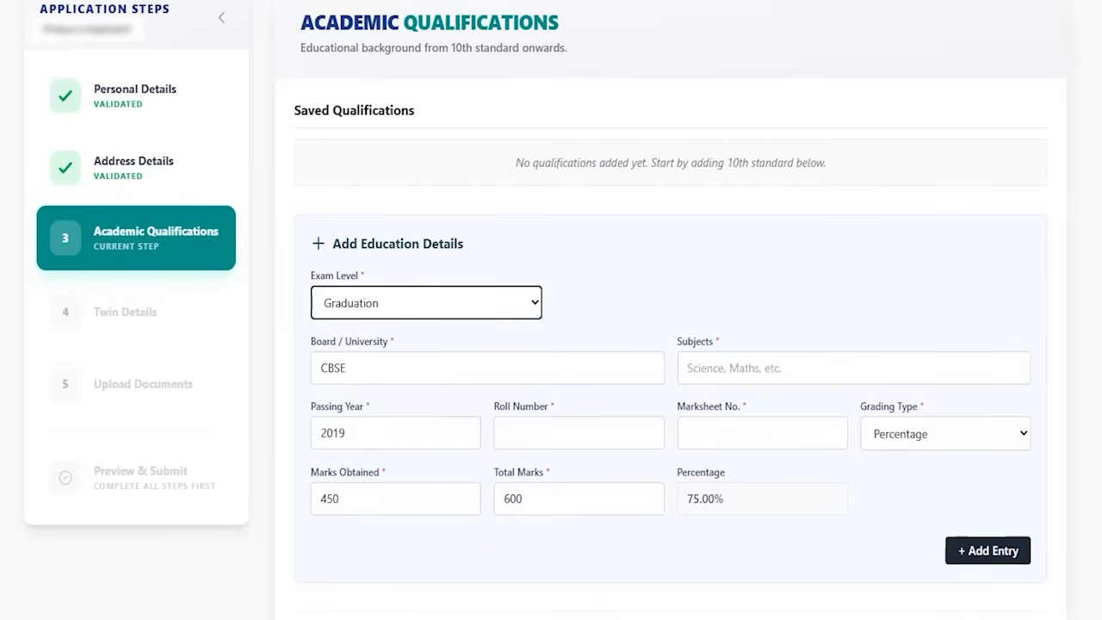
{"action": "mouse_move", "coordinate": [917, 516]}
{"action": "left_mouse_down"}
{"action": "mouse_move", "coordinate": [1053, 559]}
{"action": "mouse_move", "coordinate": [1054, 582]}
{"action": "left_mouse_up"}
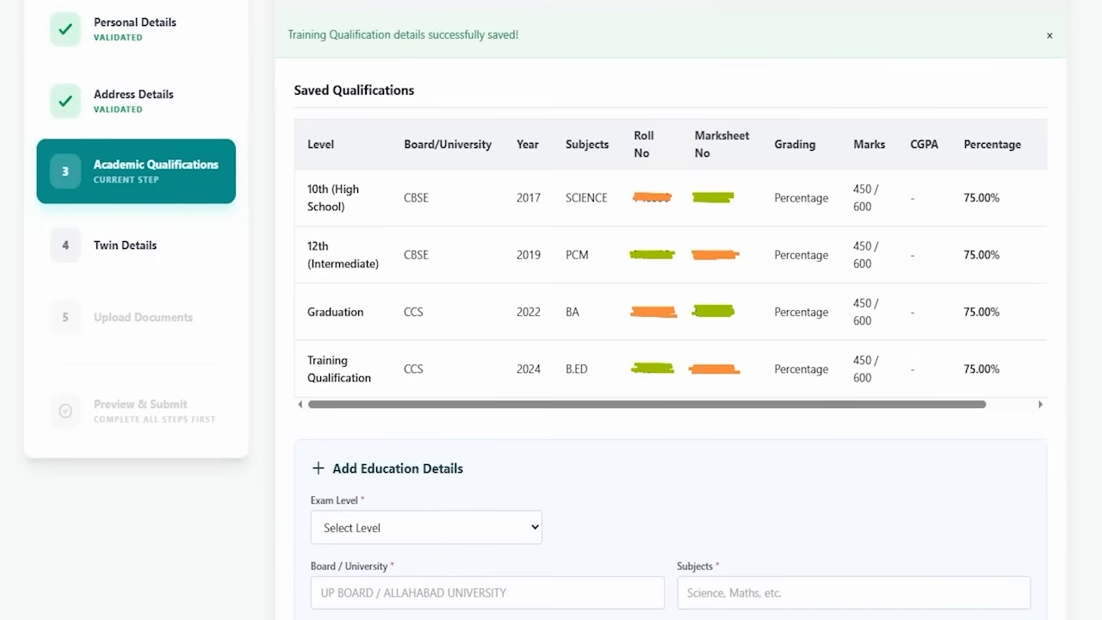
Review the passing years, marks and percentages of all levels in the Saved Qualifications table
{"action": "left_click_drag", "start_coordinate": [418, 102], "coordinate": [481, 50]}
{"action": "left_click_drag", "start_coordinate": [482, 194], "coordinate": [533, 160]}
{"action": "left_click_drag", "start_coordinate": [499, 248], "coordinate": [527, 248]}
{"action": "left_click_drag", "start_coordinate": [476, 304], "coordinate": [541, 300]}
{"action": "left_click_drag", "start_coordinate": [495, 336], "coordinate": [543, 338]}
{"action": "left_click_drag", "start_coordinate": [517, 364], "coordinate": [541, 361]}
{"action": "left_click_drag", "start_coordinate": [876, 372], "coordinate": [906, 372]}
{"action": "left_click_drag", "start_coordinate": [966, 317], "coordinate": [995, 315]}
{"action": "mouse_move", "coordinate": [963, 270]}
{"action": "left_mouse_down"}
{"action": "mouse_move", "coordinate": [975, 267]}
{"action": "mouse_move", "coordinate": [970, 224]}
{"action": "left_mouse_up"}
{"action": "left_click_drag", "start_coordinate": [980, 201], "coordinate": [990, 197]}
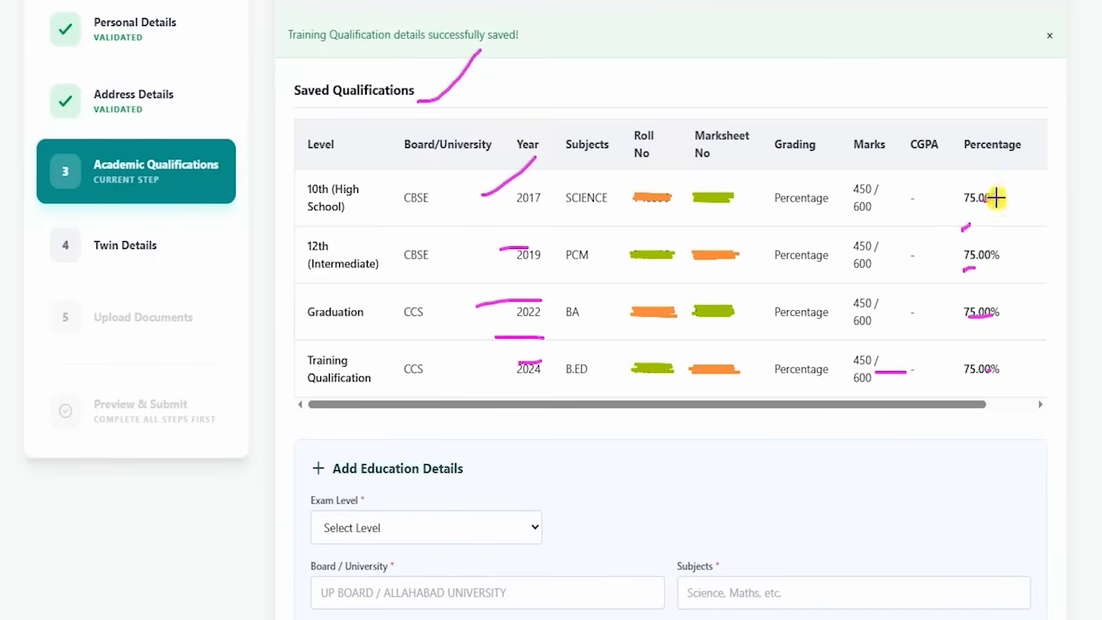
Check the required qualifications list below the education form and proceed to the Twin Details step
{"action": "scroll", "coordinate": [555, 548], "scroll_direction": "down", "scroll_amount": 5}
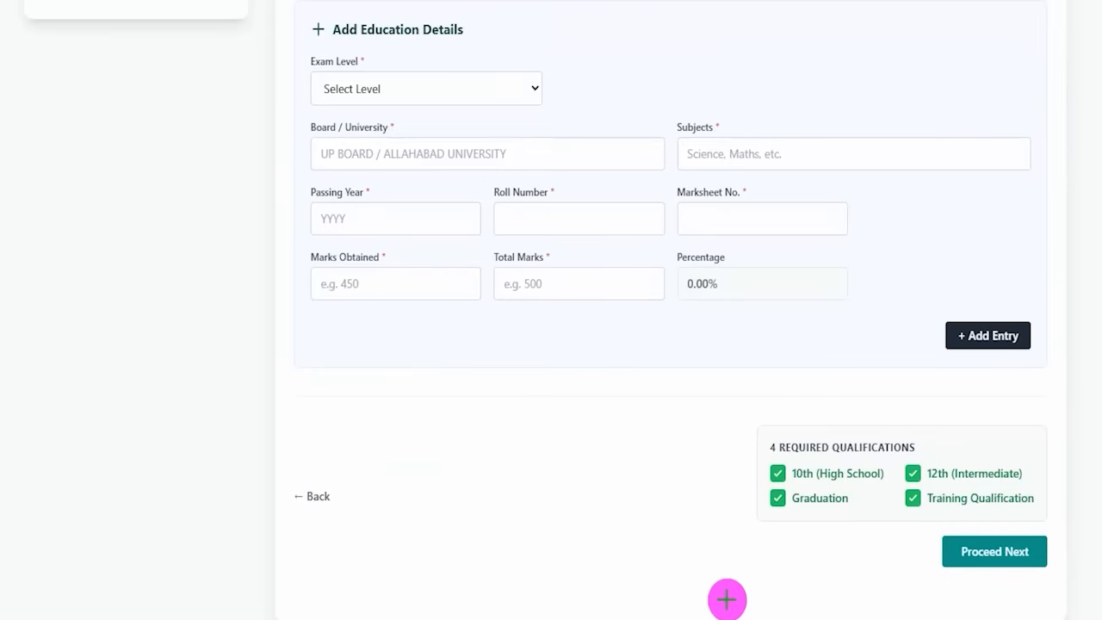
{"action": "left_click_drag", "start_coordinate": [685, 556], "coordinate": [943, 552]}
{"action": "left_click", "coordinate": [950, 551]}
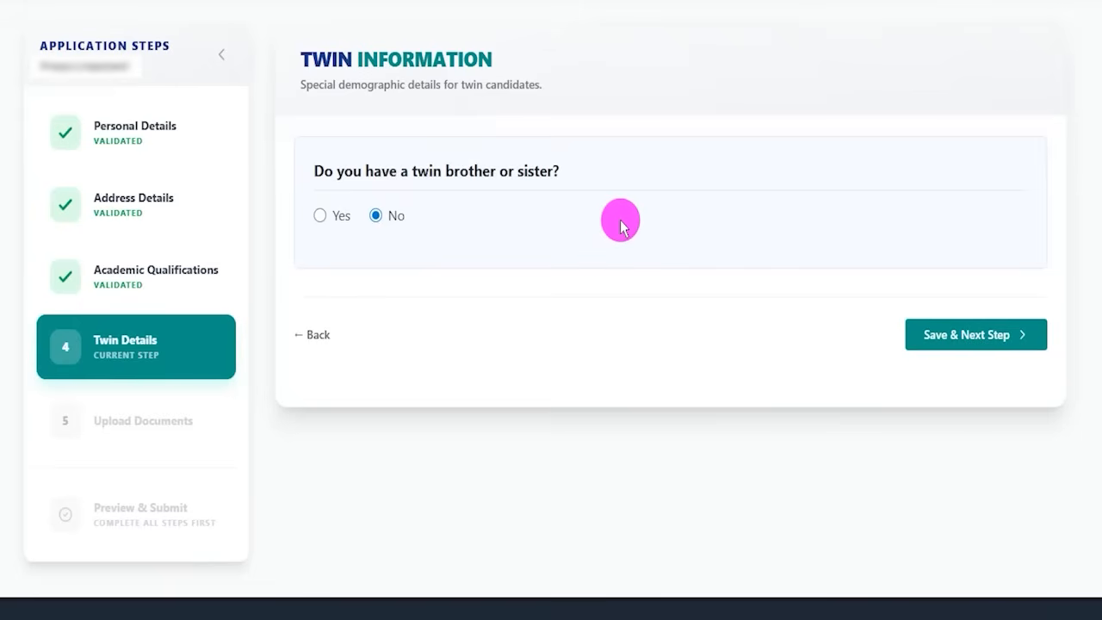
Answer Yes to having a twin brother or sister and set the twin's gender to Male
{"action": "left_click_drag", "start_coordinate": [324, 172], "coordinate": [564, 172]}
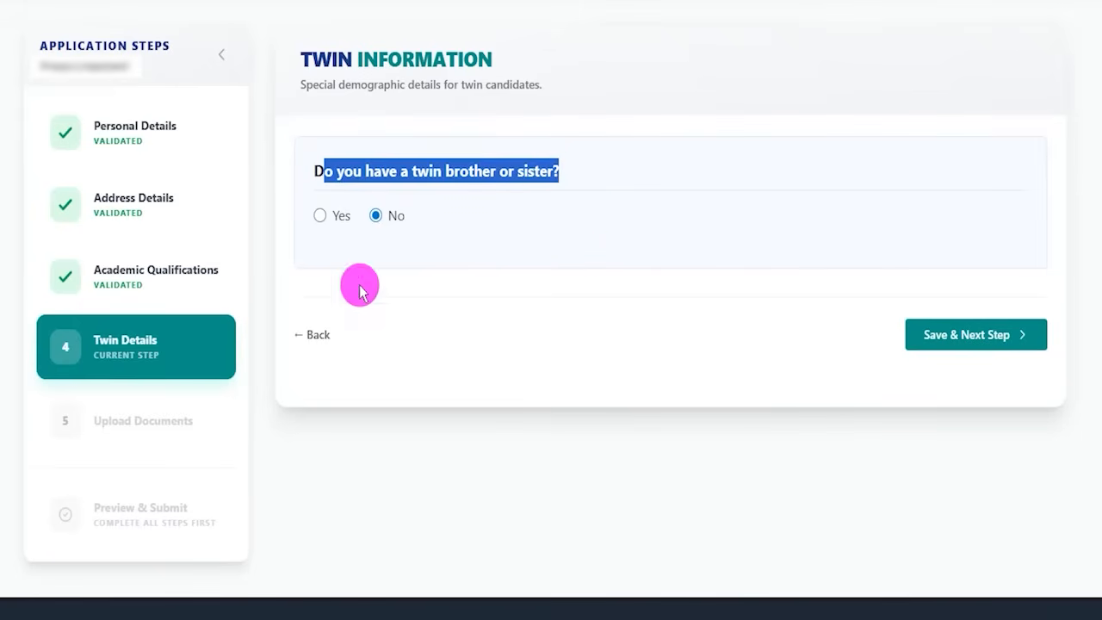
{"action": "left_click", "coordinate": [320, 216]}
{"action": "left_click", "coordinate": [409, 300]}
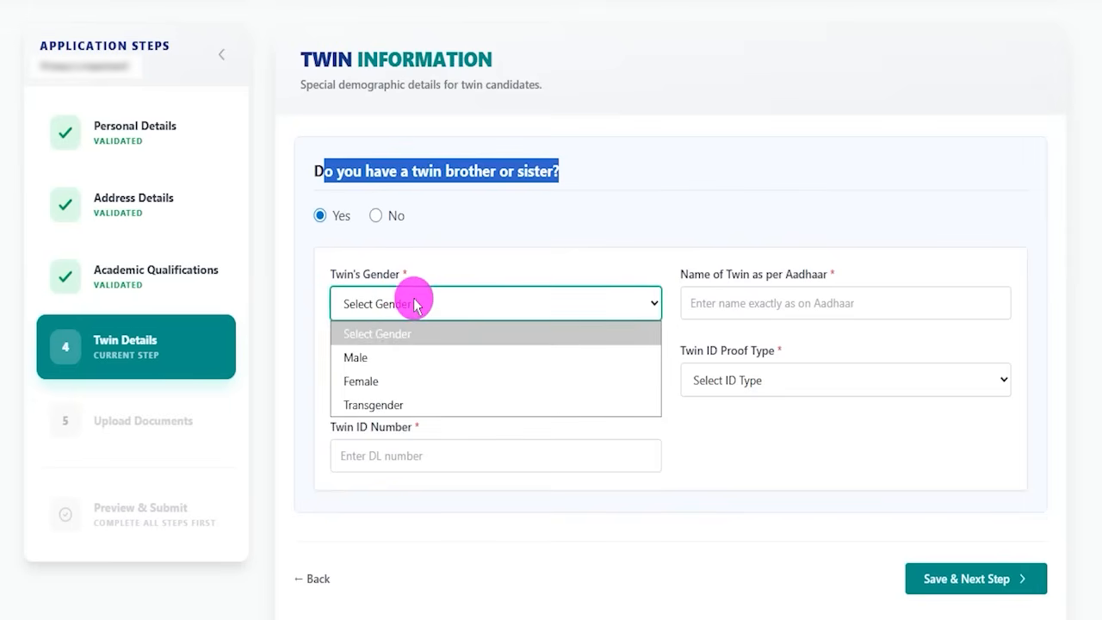
{"action": "left_click", "coordinate": [393, 352]}
{"action": "left_click", "coordinate": [738, 271]}
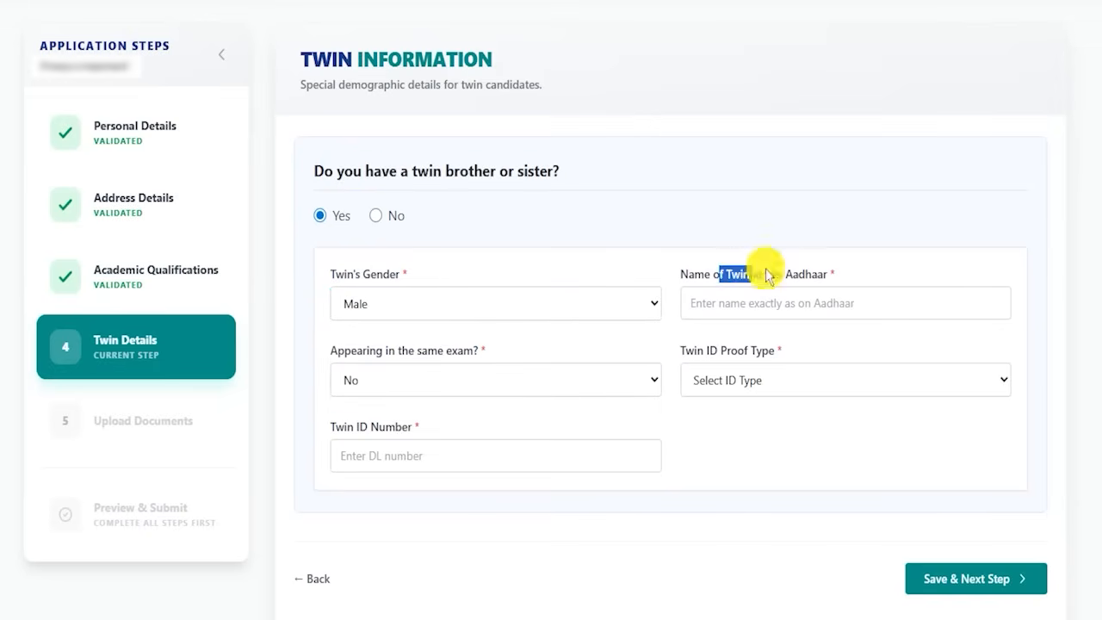
Mark the twin as appearing in the same exam and choose Aadhaar Card as the twin's ID proof type
{"action": "left_click", "coordinate": [381, 382]}
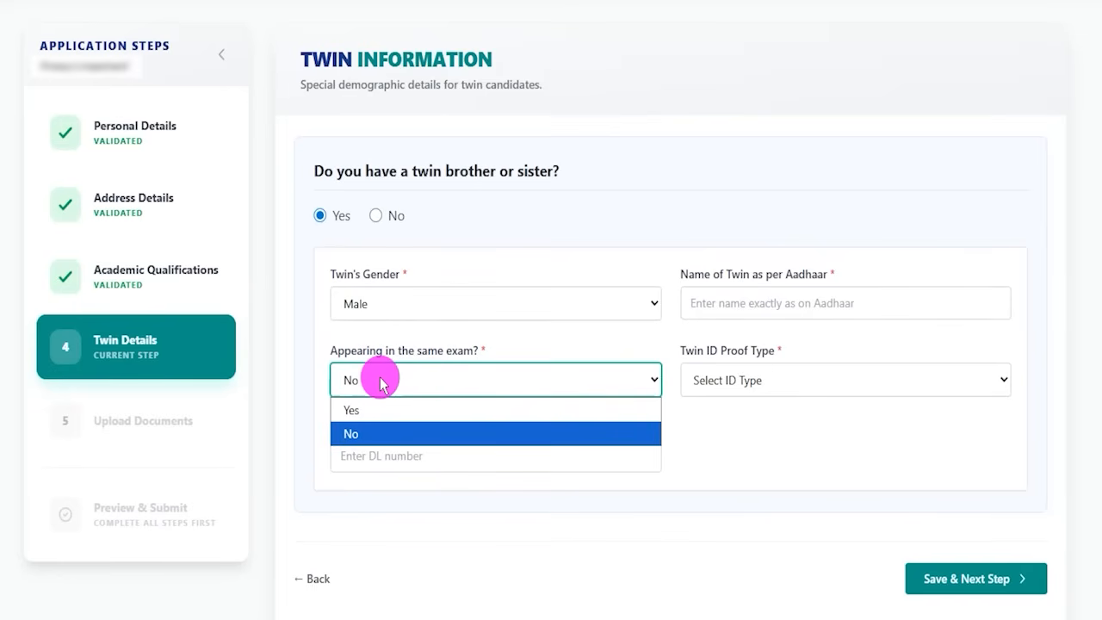
{"action": "left_click", "coordinate": [363, 408]}
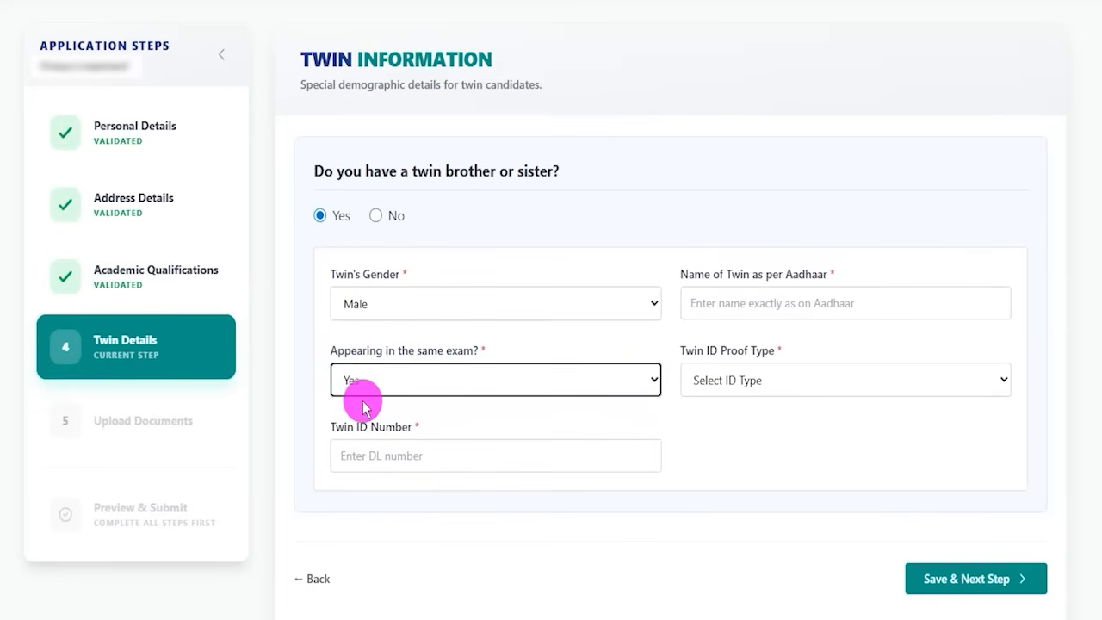
{"action": "left_click", "coordinate": [779, 382]}
{"action": "left_click", "coordinate": [723, 433]}
{"action": "double_click", "coordinate": [406, 423]}
{"action": "left_click", "coordinate": [403, 450]}
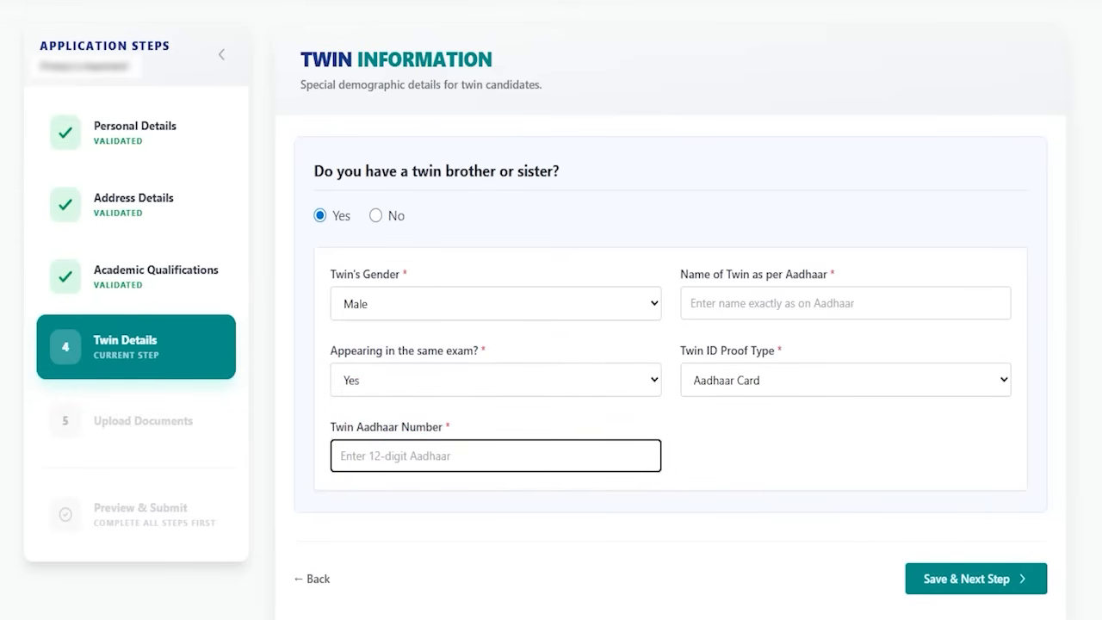
{"action": "left_click_drag", "start_coordinate": [982, 552], "coordinate": [1025, 464]}
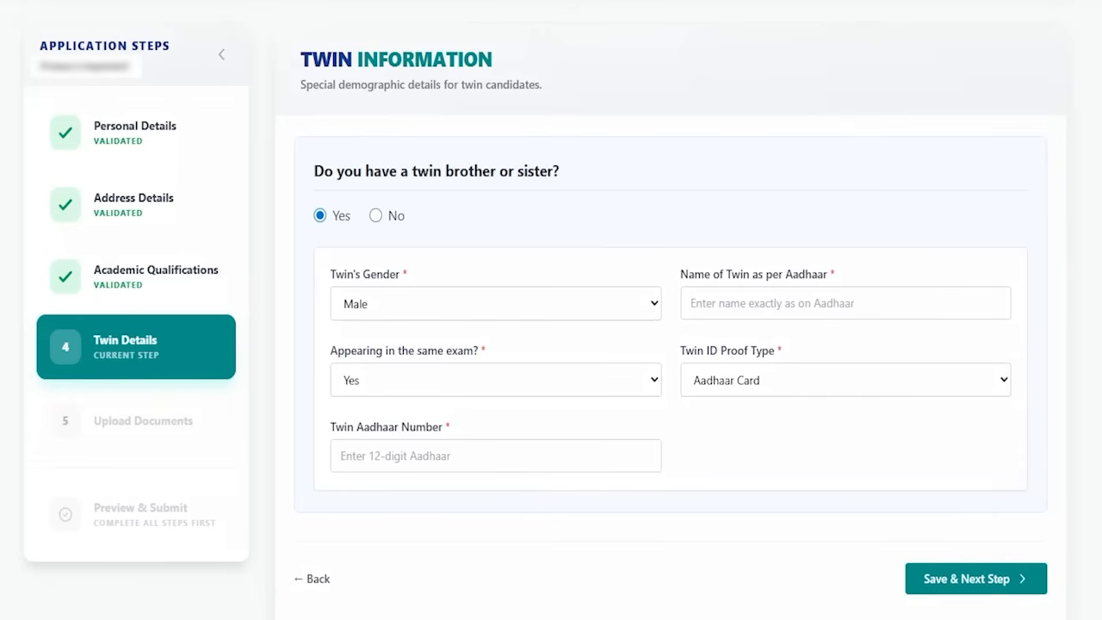
Answer No to having a twin brother or sister, then save and proceed to the Upload Documents step
{"action": "left_click", "coordinate": [376, 216]}
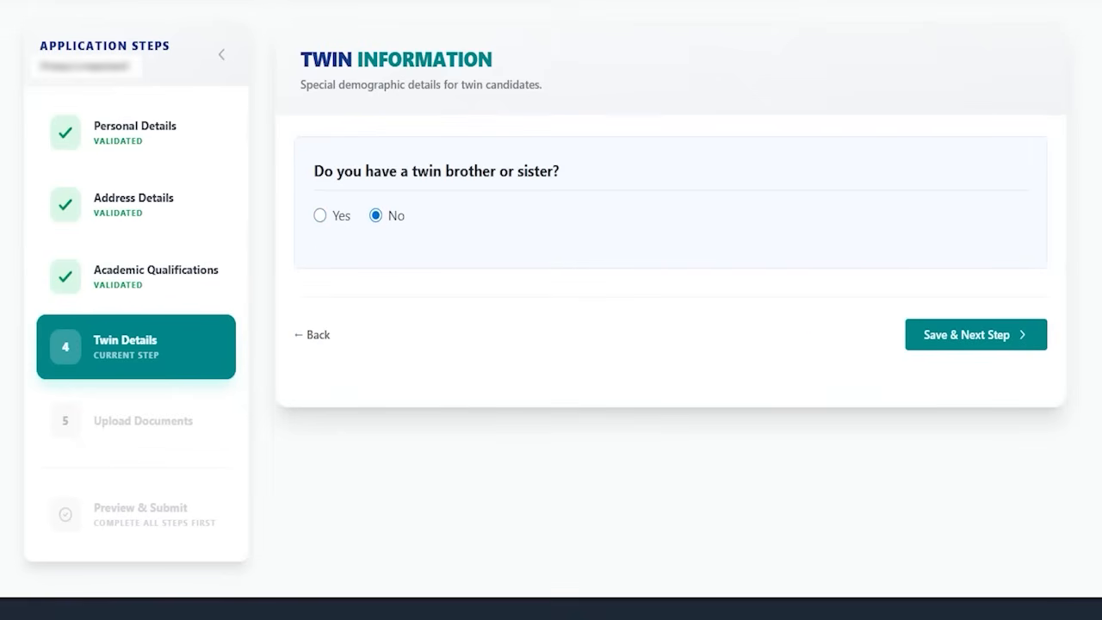
{"action": "left_click_drag", "start_coordinate": [671, 332], "coordinate": [866, 336]}
{"action": "left_click", "coordinate": [914, 335]}
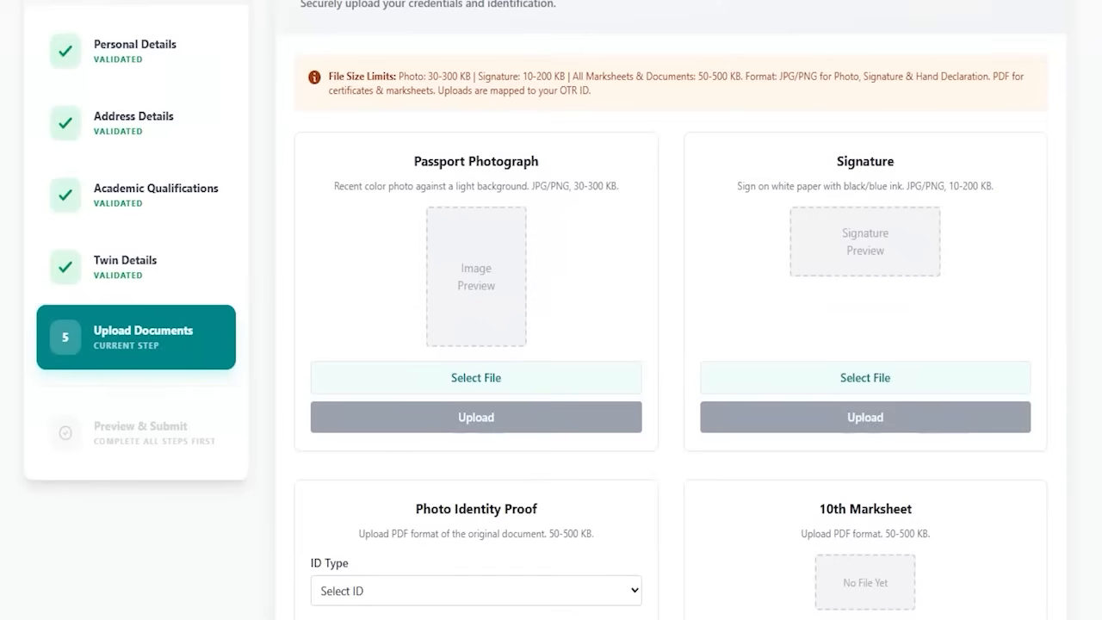
Examine the format, file size and ink requirements for the passport photograph and signature, along with their file selection and upload controls
{"action": "left_click_drag", "start_coordinate": [249, 330], "coordinate": [273, 283]}
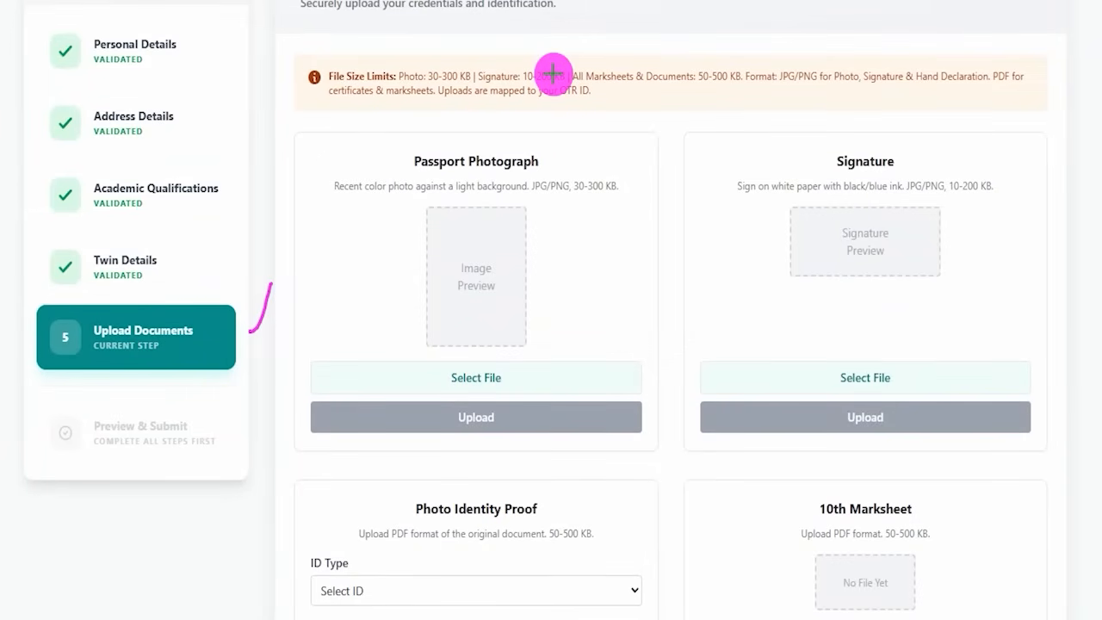
{"action": "left_click_drag", "start_coordinate": [548, 161], "coordinate": [575, 117]}
{"action": "left_click_drag", "start_coordinate": [913, 156], "coordinate": [950, 105]}
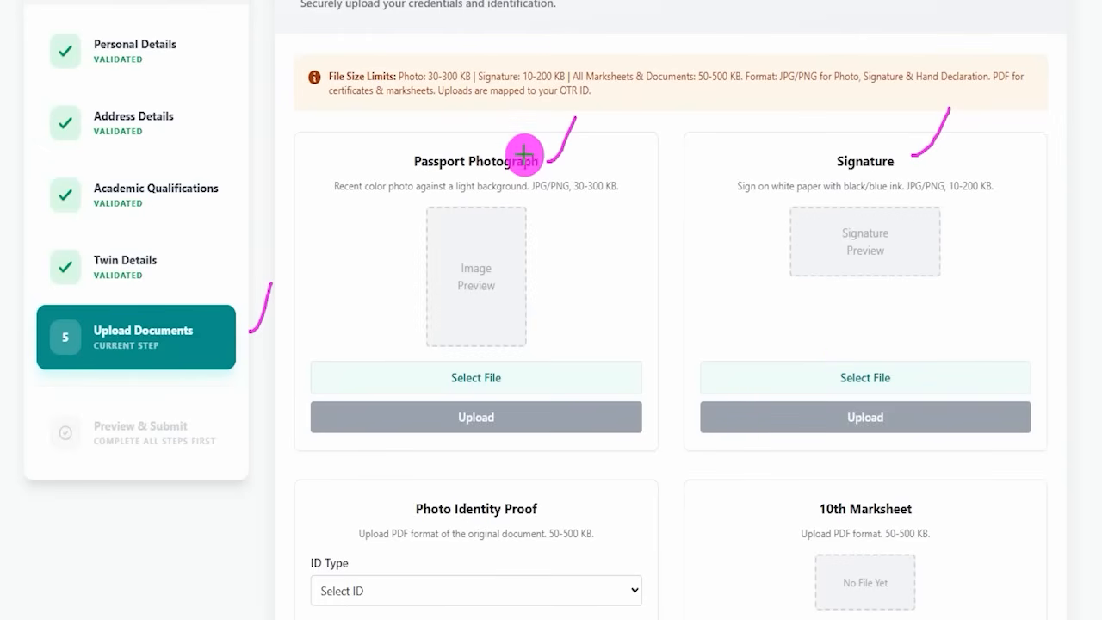
{"action": "left_click_drag", "start_coordinate": [509, 152], "coordinate": [534, 121]}
{"action": "left_click_drag", "start_coordinate": [574, 199], "coordinate": [615, 199]}
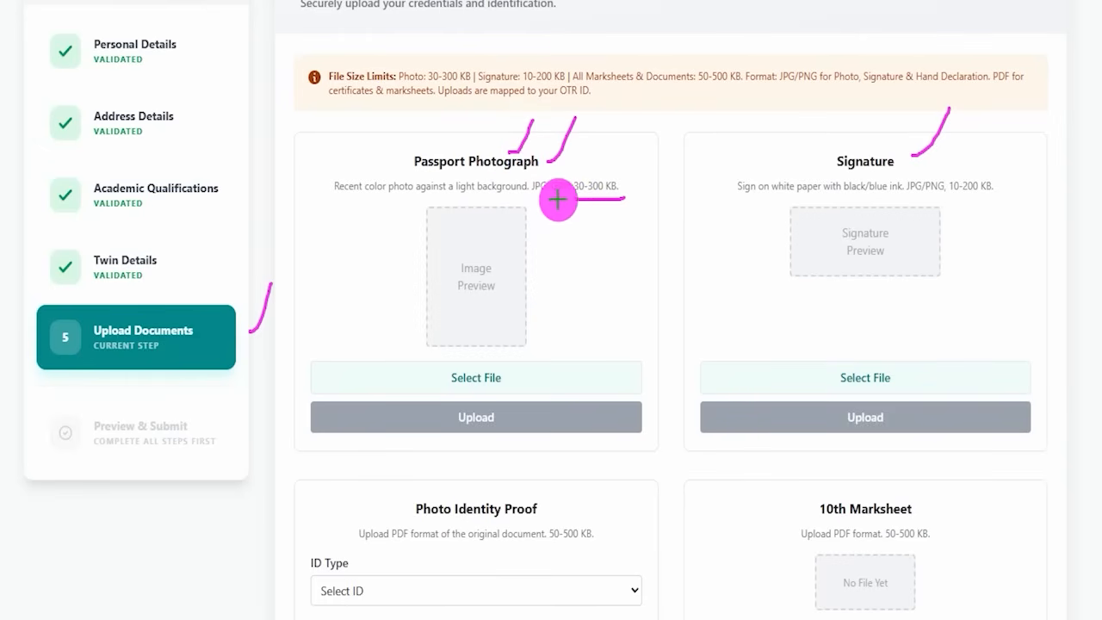
{"action": "left_click_drag", "start_coordinate": [533, 199], "coordinate": [565, 199]}
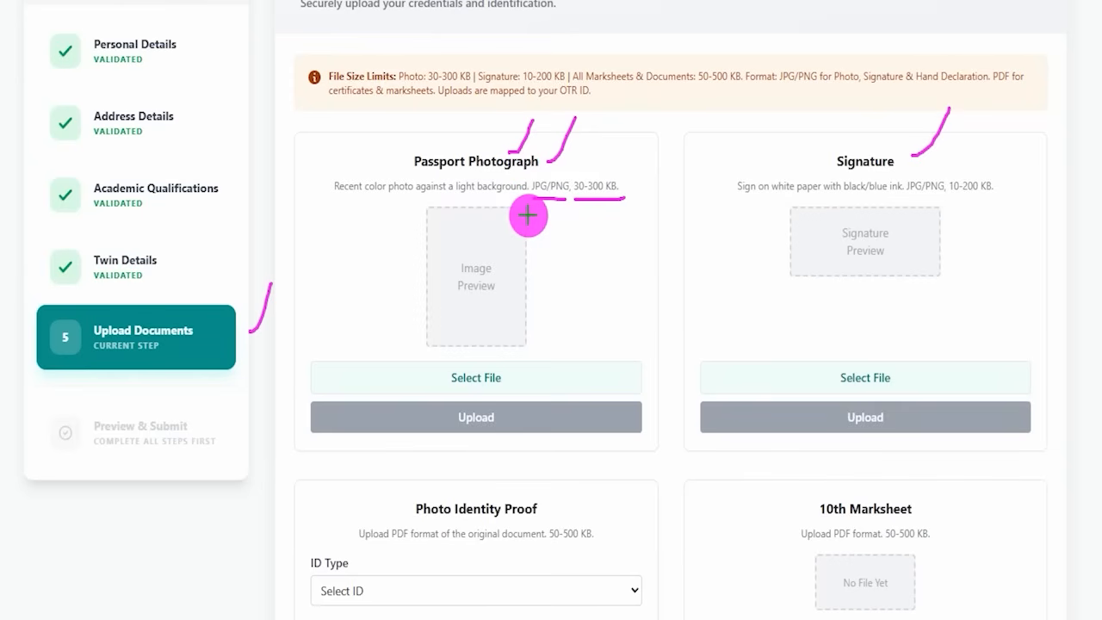
{"action": "left_click_drag", "start_coordinate": [954, 195], "coordinate": [1007, 195]}
{"action": "left_click_drag", "start_coordinate": [907, 195], "coordinate": [945, 195]}
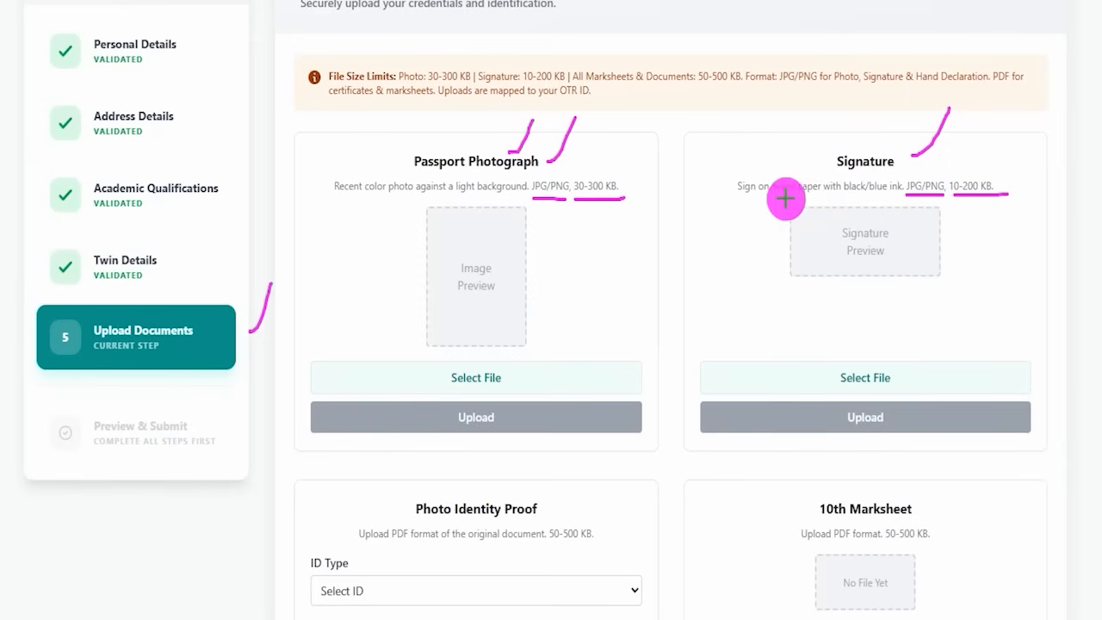
{"action": "left_click_drag", "start_coordinate": [776, 197], "coordinate": [880, 197]}
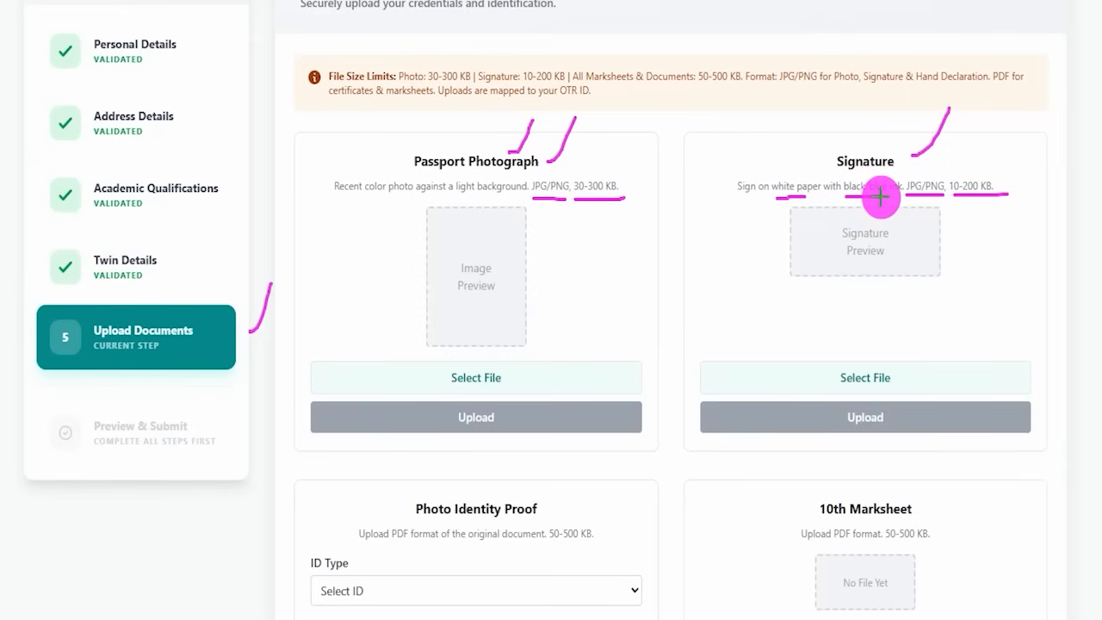
{"action": "left_click_drag", "start_coordinate": [560, 364], "coordinate": [596, 311]}
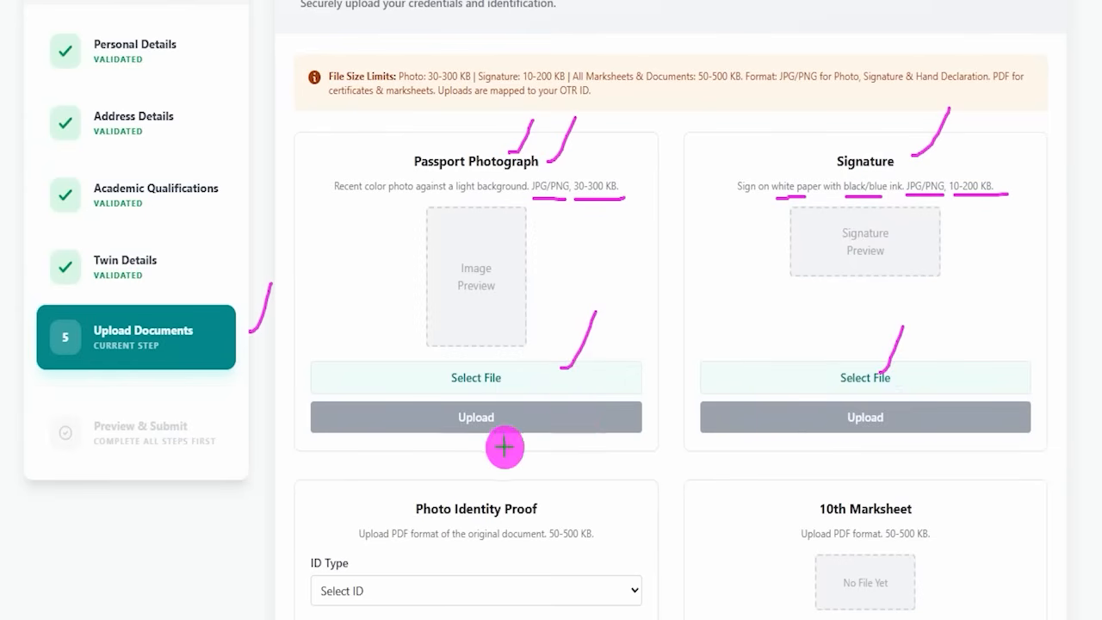
{"action": "left_click_drag", "start_coordinate": [544, 423], "coordinate": [575, 384]}
{"action": "left_click_drag", "start_coordinate": [811, 420], "coordinate": [831, 384]}
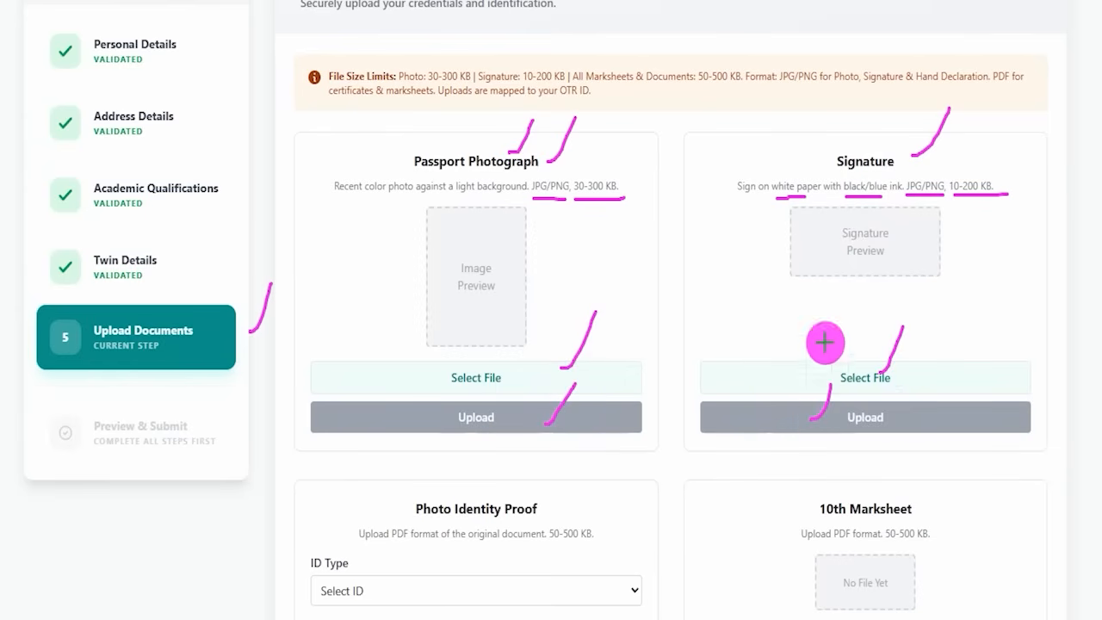
{"action": "key", "text": "Escape"}
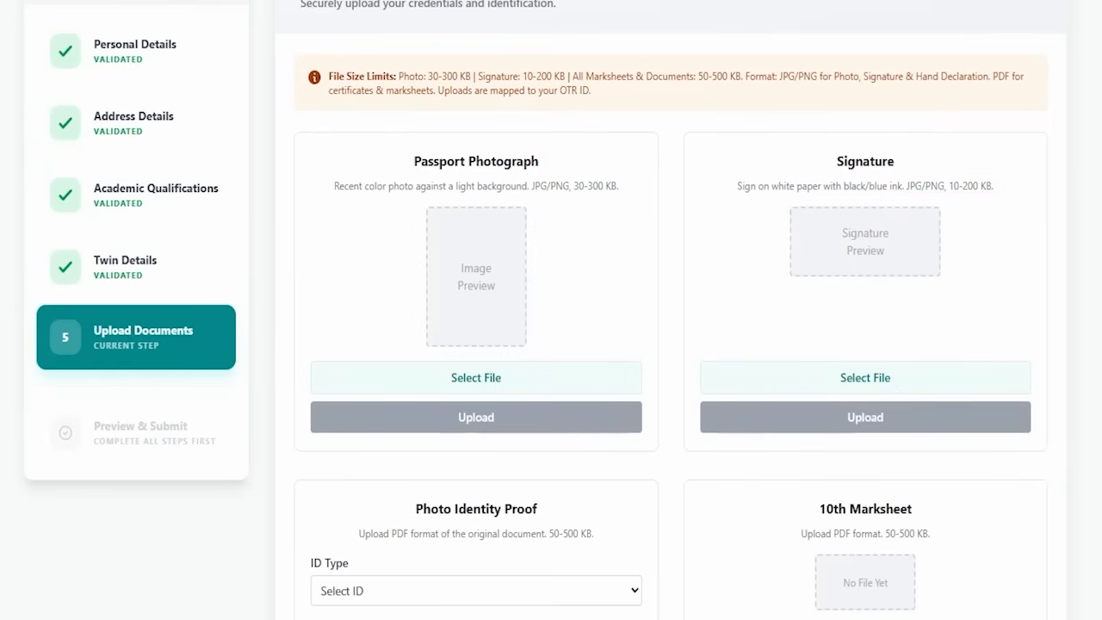
Review the PDF format and file size requirements for the photo identity proof and the 10th, 12th and graduation marksheets
{"action": "scroll", "coordinate": [479, 213], "scroll_direction": "down", "scroll_amount": 5}
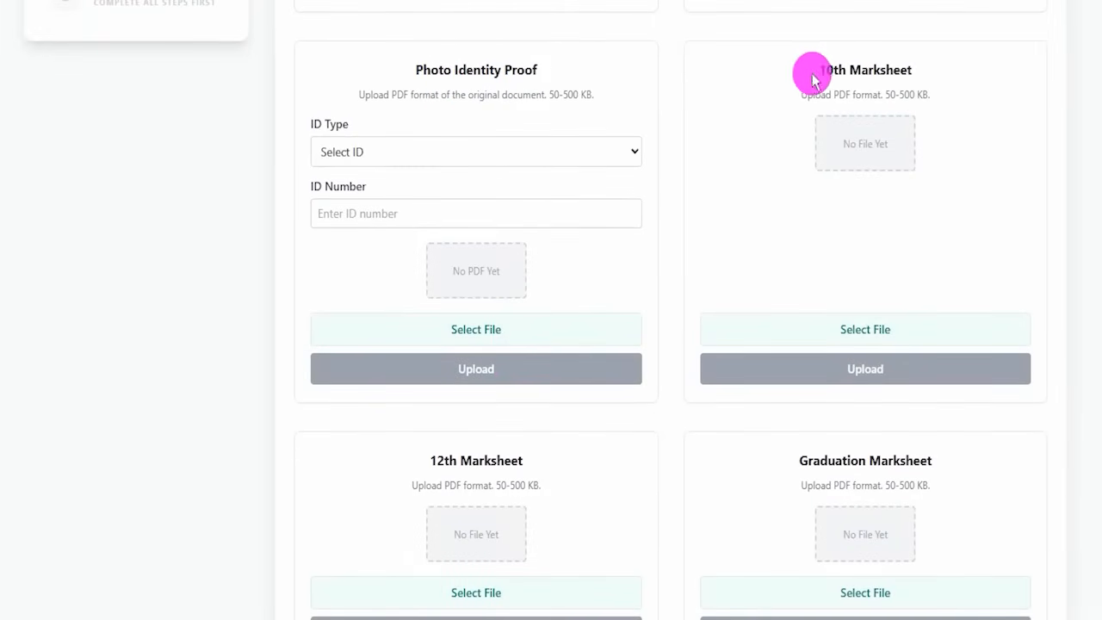
{"action": "left_click_drag", "start_coordinate": [833, 70], "coordinate": [861, 71]}
{"action": "scroll", "coordinate": [480, 303], "scroll_direction": "down", "scroll_amount": 2}
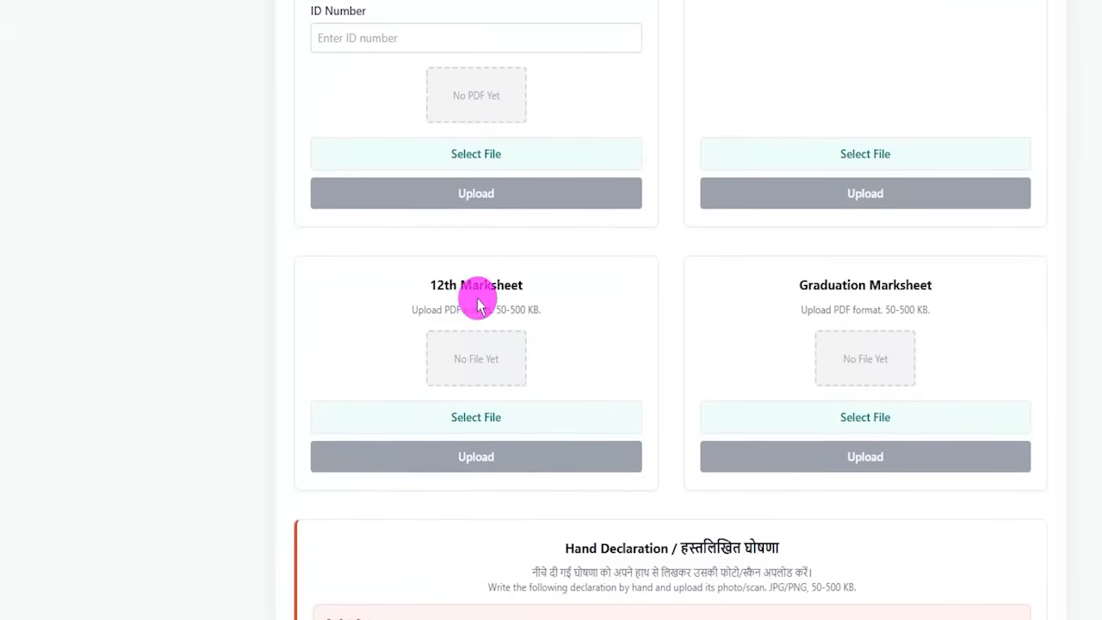
{"action": "left_click_drag", "start_coordinate": [497, 297], "coordinate": [517, 287]}
{"action": "left_click_drag", "start_coordinate": [829, 285], "coordinate": [868, 285]}
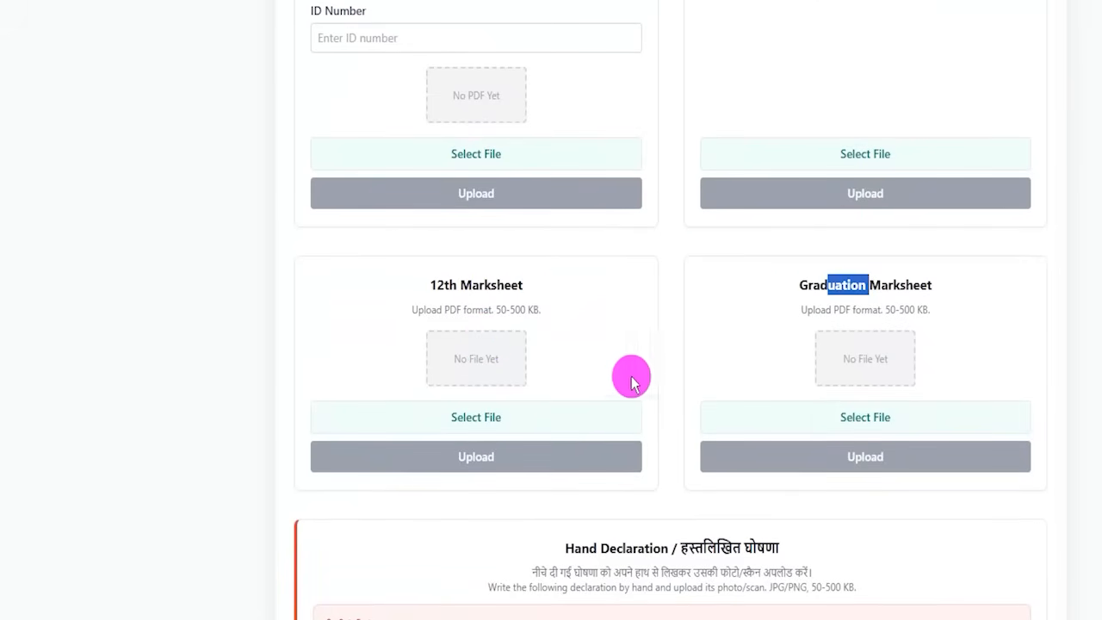
{"action": "scroll", "coordinate": [662, 367], "scroll_direction": "up", "scroll_amount": 2}
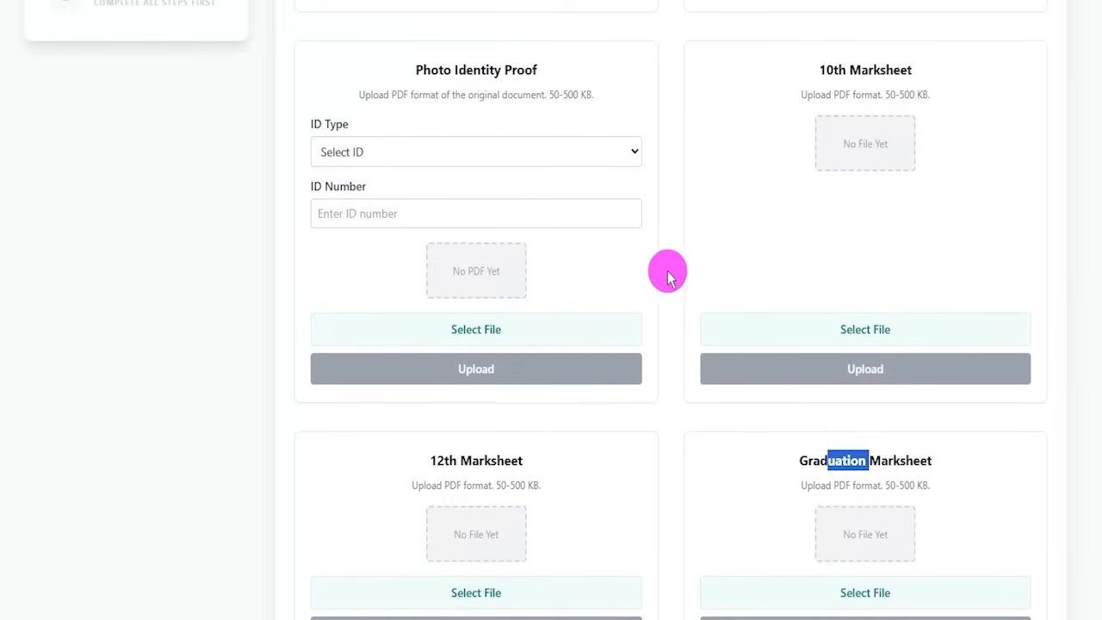
{"action": "left_click_drag", "start_coordinate": [549, 95], "coordinate": [583, 94]}
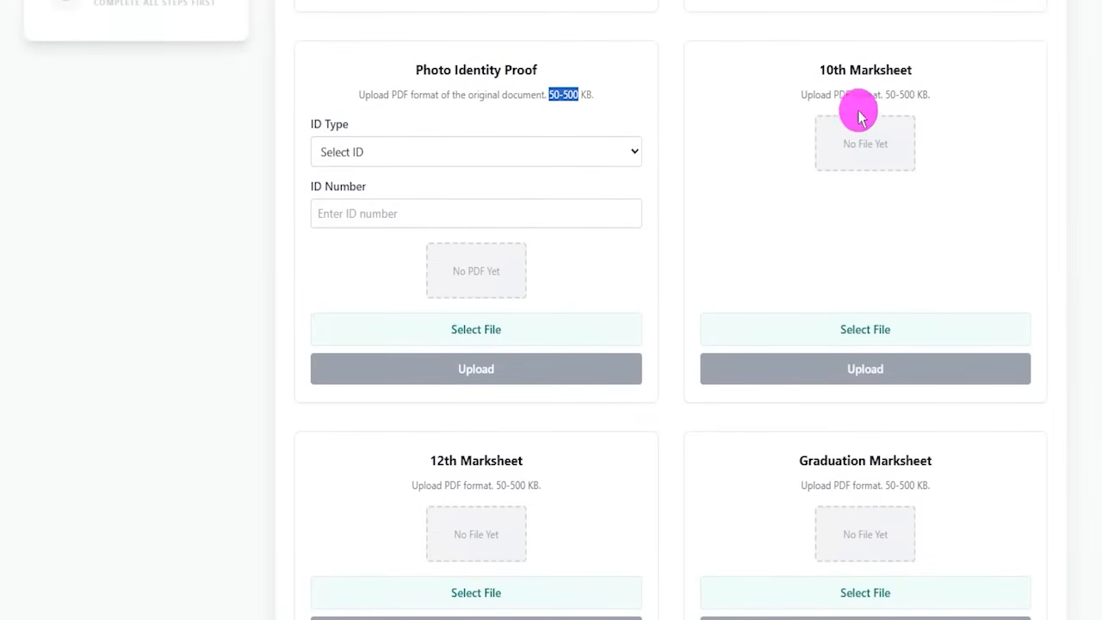
{"action": "left_click_drag", "start_coordinate": [891, 95], "coordinate": [914, 95]}
{"action": "left_click_drag", "start_coordinate": [478, 483], "coordinate": [446, 484]}
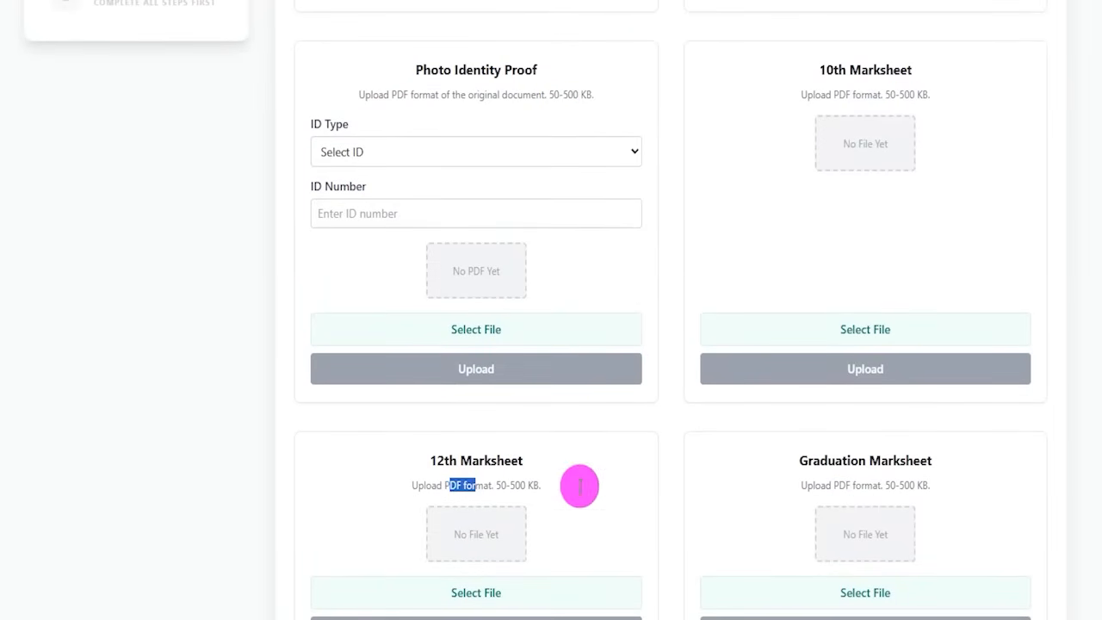
{"action": "left_click_drag", "start_coordinate": [830, 485], "coordinate": [846, 485]}
Check the Hand Declaration section for its handwriting instructions, accepted image formats and file size limit
{"action": "scroll", "coordinate": [704, 400], "scroll_direction": "down", "scroll_amount": 2}
{"action": "scroll", "coordinate": [708, 385], "scroll_direction": "down", "scroll_amount": 3}
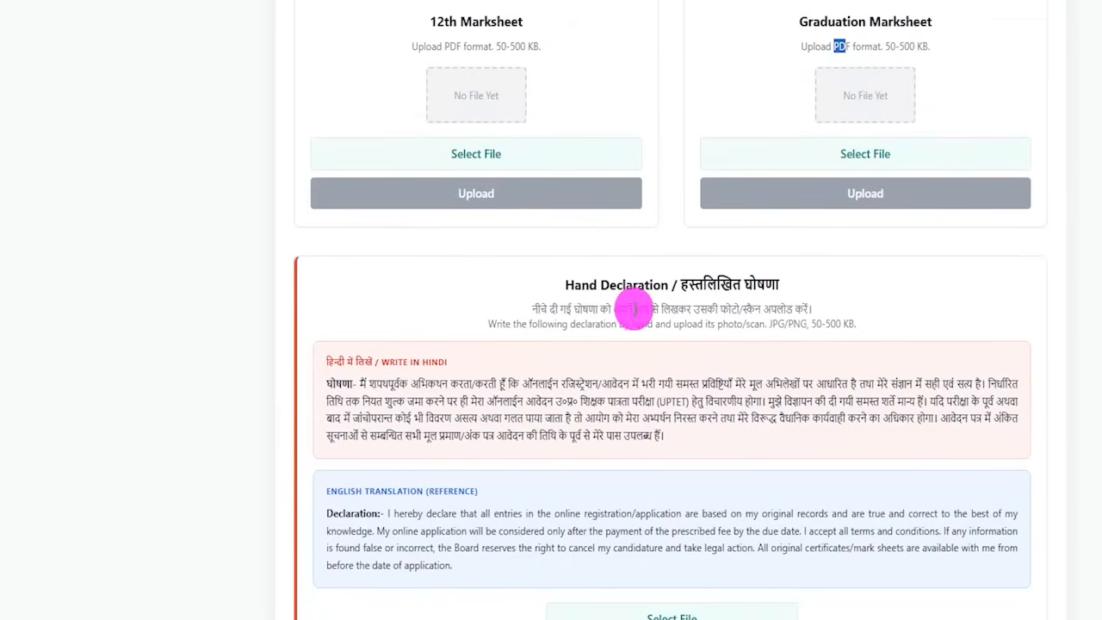
{"action": "left_click_drag", "start_coordinate": [570, 290], "coordinate": [661, 286]}
{"action": "scroll", "coordinate": [576, 297], "scroll_direction": "down", "scroll_amount": 3}
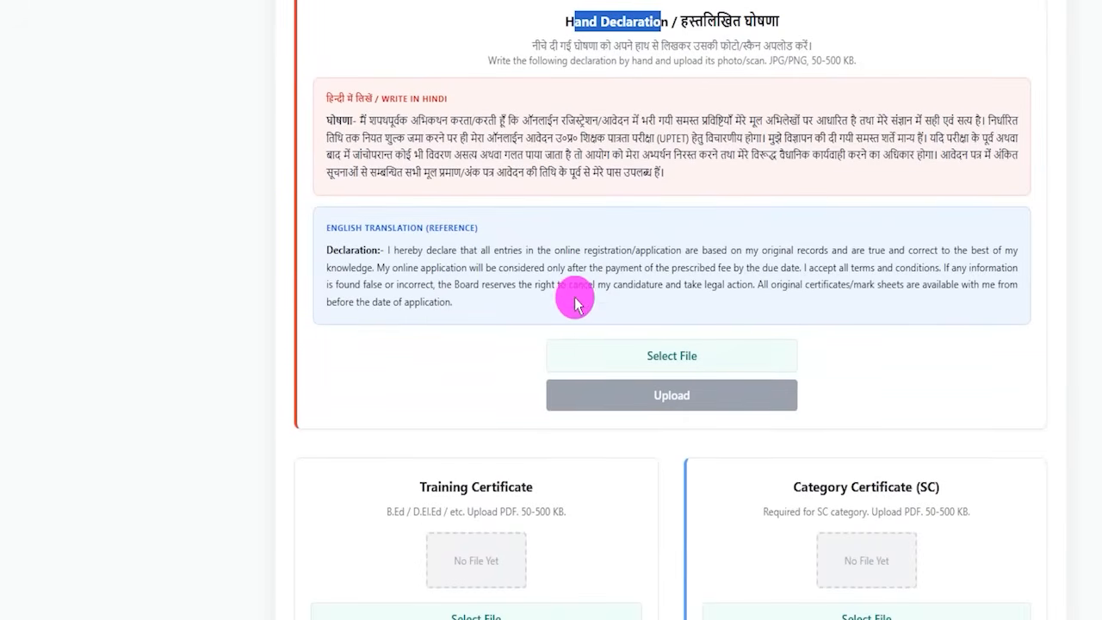
{"action": "left_click_drag", "start_coordinate": [772, 61], "coordinate": [780, 60]}
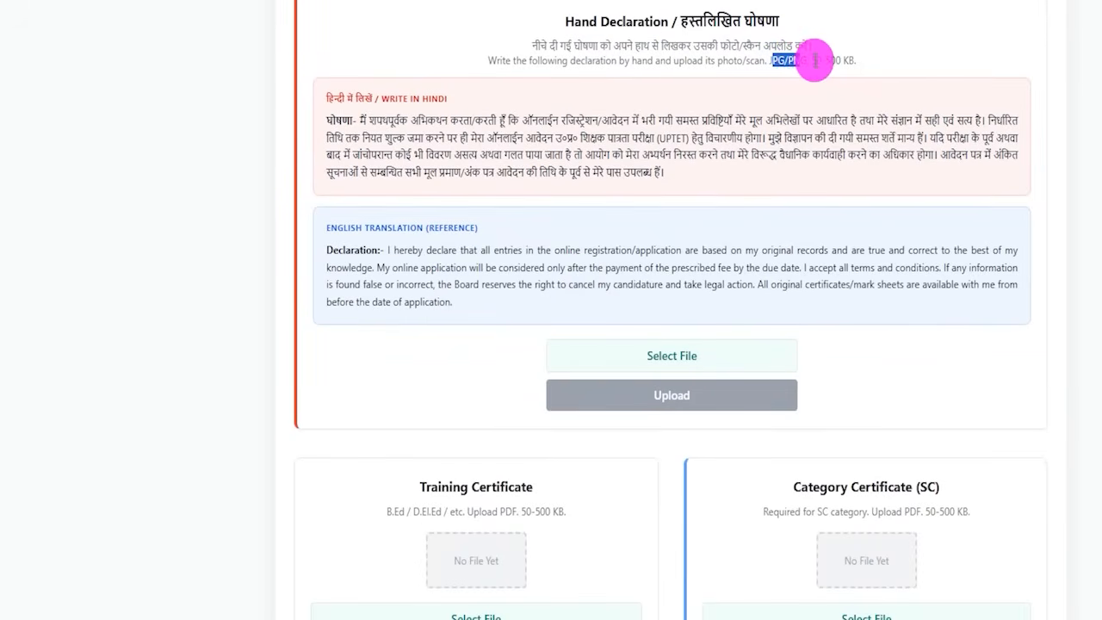
{"action": "left_click_drag", "start_coordinate": [815, 61], "coordinate": [854, 56]}
Review the accepted qualifications, PDF format and file size limits for the Training Certificate and Category Certificate (SC) uploads
{"action": "scroll", "coordinate": [563, 258], "scroll_direction": "down", "scroll_amount": 2}
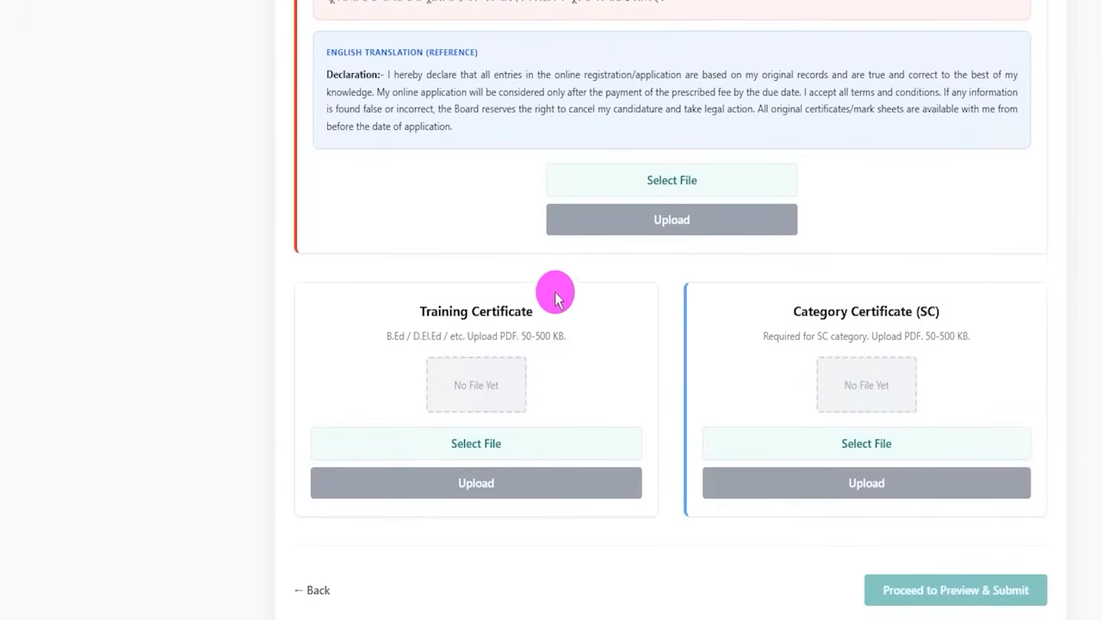
{"action": "left_click_drag", "start_coordinate": [430, 308], "coordinate": [492, 311]}
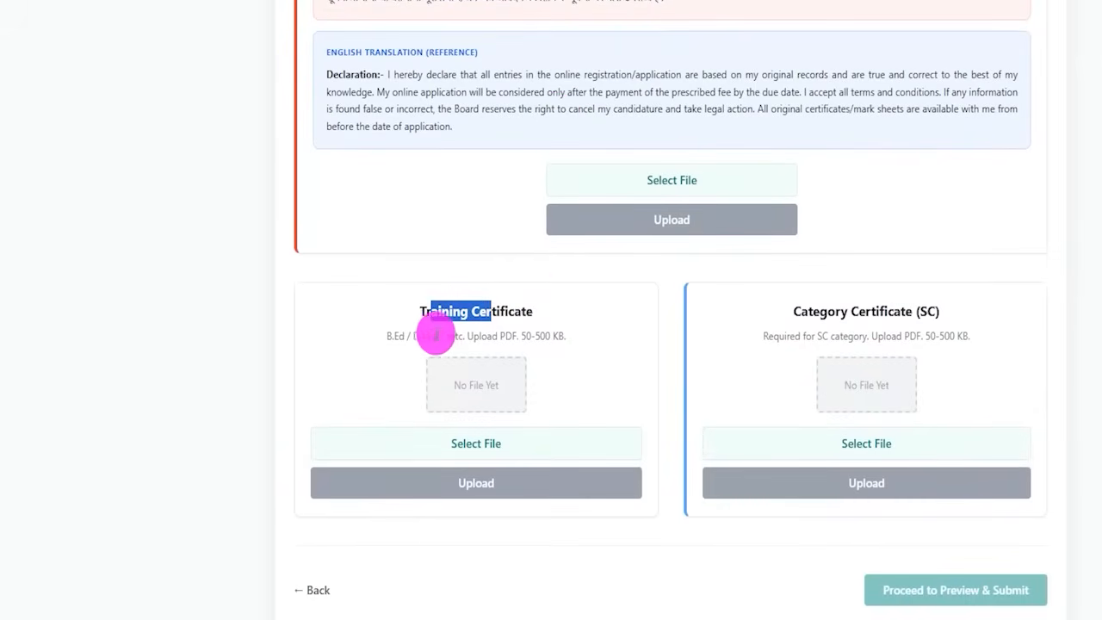
{"action": "left_click_drag", "start_coordinate": [386, 337], "coordinate": [431, 336]}
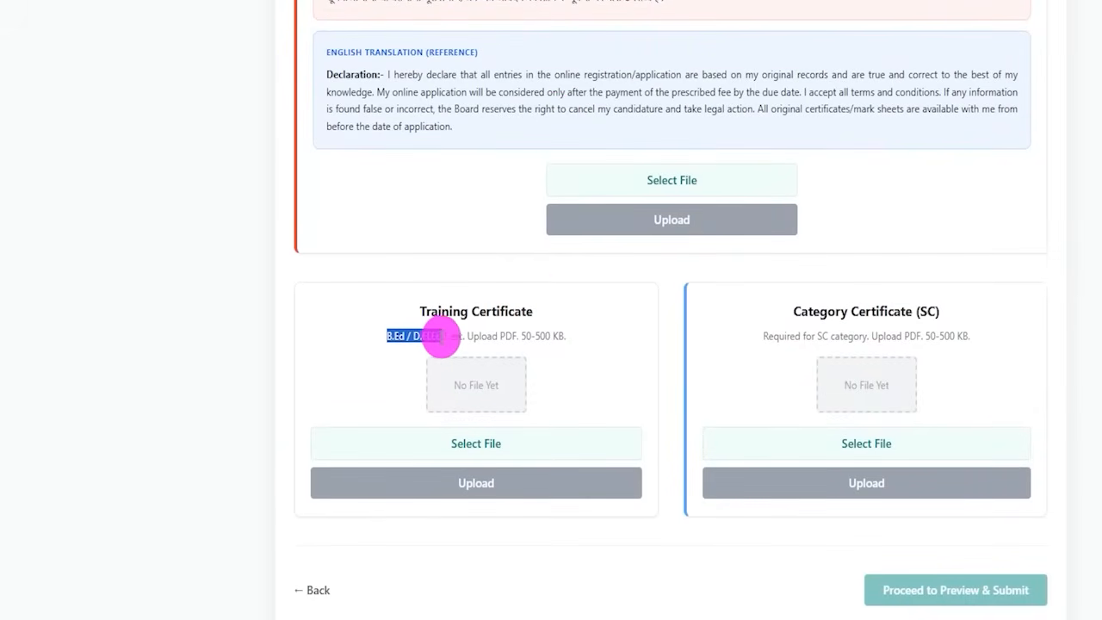
{"action": "scroll", "coordinate": [505, 333], "scroll_direction": "down", "scroll_amount": 1}
{"action": "left_click_drag", "start_coordinate": [800, 223], "coordinate": [931, 223]}
{"action": "left_click_drag", "start_coordinate": [520, 248], "coordinate": [569, 248]}
{"action": "left_click_drag", "start_coordinate": [929, 248], "coordinate": [957, 248]}
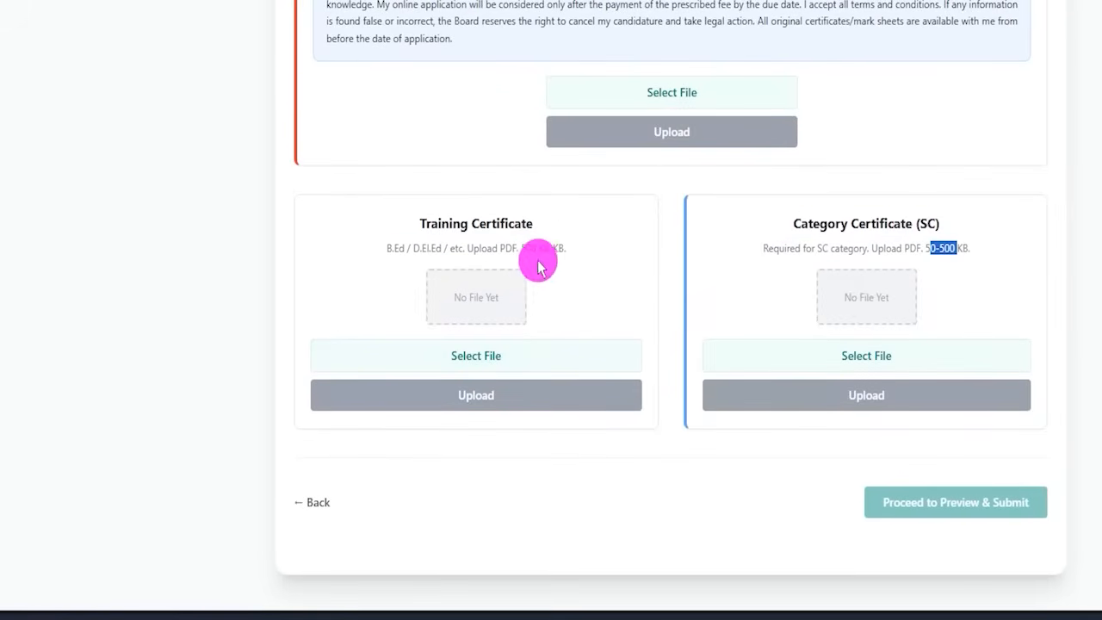
{"action": "left_click", "coordinate": [519, 248]}
{"action": "left_click_drag", "start_coordinate": [521, 223], "coordinate": [458, 222]}
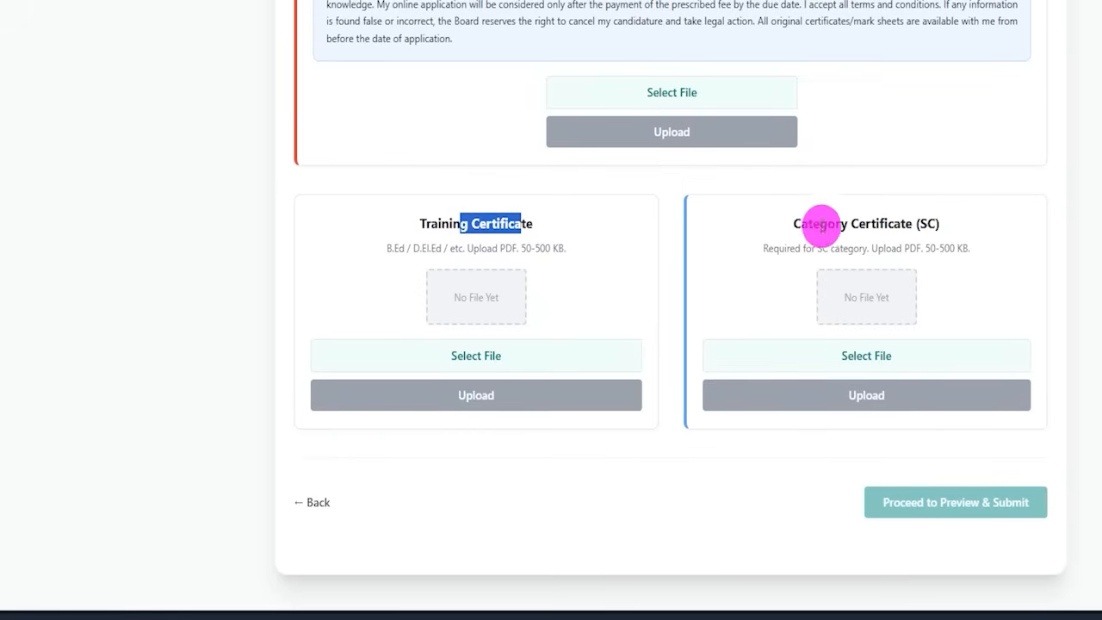
{"action": "left_click_drag", "start_coordinate": [880, 244], "coordinate": [924, 248]}
Examine the file selection and upload controls from the identity proof and marksheets down through the hand declaration to the certificates
{"action": "scroll", "coordinate": [595, 310], "scroll_direction": "up", "scroll_amount": 5}
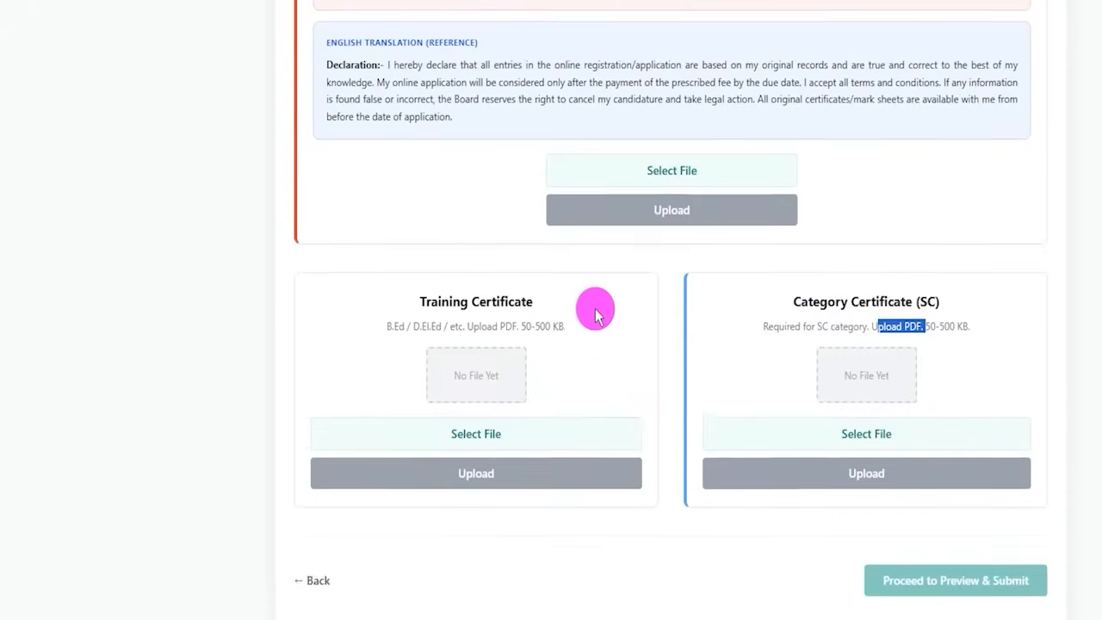
{"action": "scroll", "coordinate": [593, 315], "scroll_direction": "up", "scroll_amount": 5}
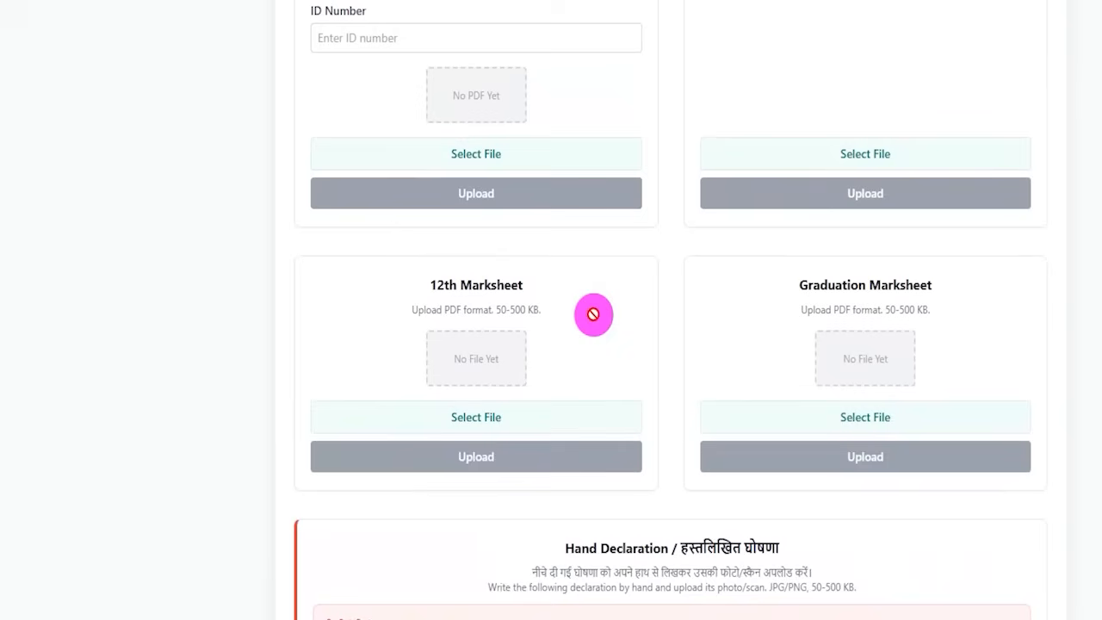
{"action": "left_click_drag", "start_coordinate": [502, 157], "coordinate": [556, 99]}
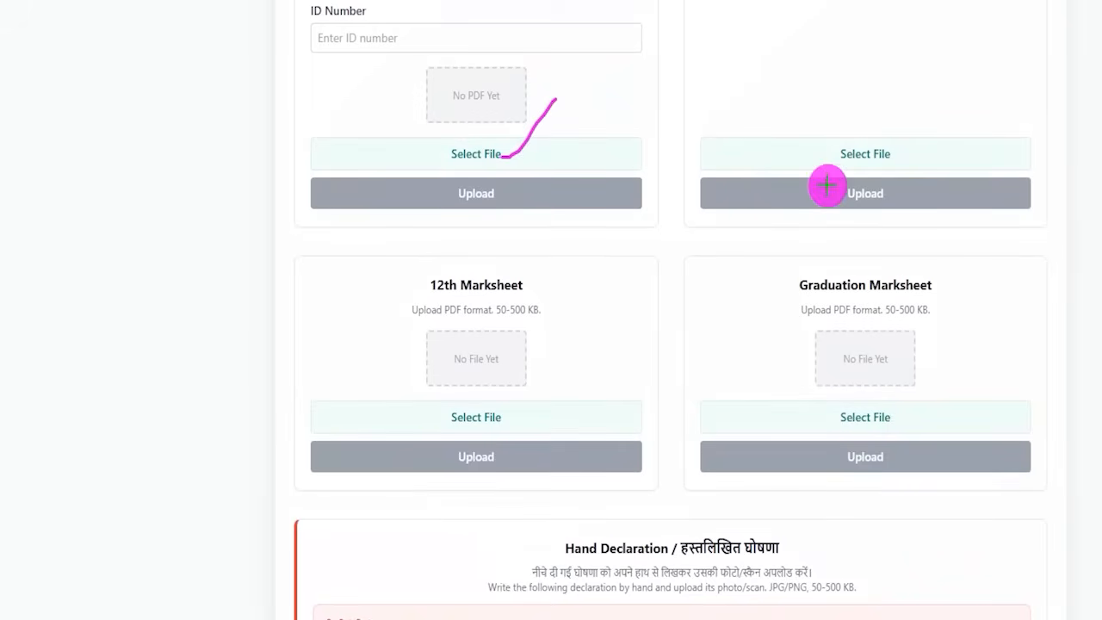
{"action": "left_click_drag", "start_coordinate": [882, 153], "coordinate": [910, 97]}
{"action": "left_click_drag", "start_coordinate": [534, 421], "coordinate": [611, 342]}
{"action": "left_click_drag", "start_coordinate": [892, 421], "coordinate": [938, 352]}
{"action": "left_click_drag", "start_coordinate": [908, 198], "coordinate": [946, 170]}
{"action": "left_click_drag", "start_coordinate": [575, 205], "coordinate": [610, 182]}
{"action": "left_click_drag", "start_coordinate": [514, 470], "coordinate": [573, 437]}
{"action": "left_click_drag", "start_coordinate": [775, 463], "coordinate": [794, 425]}
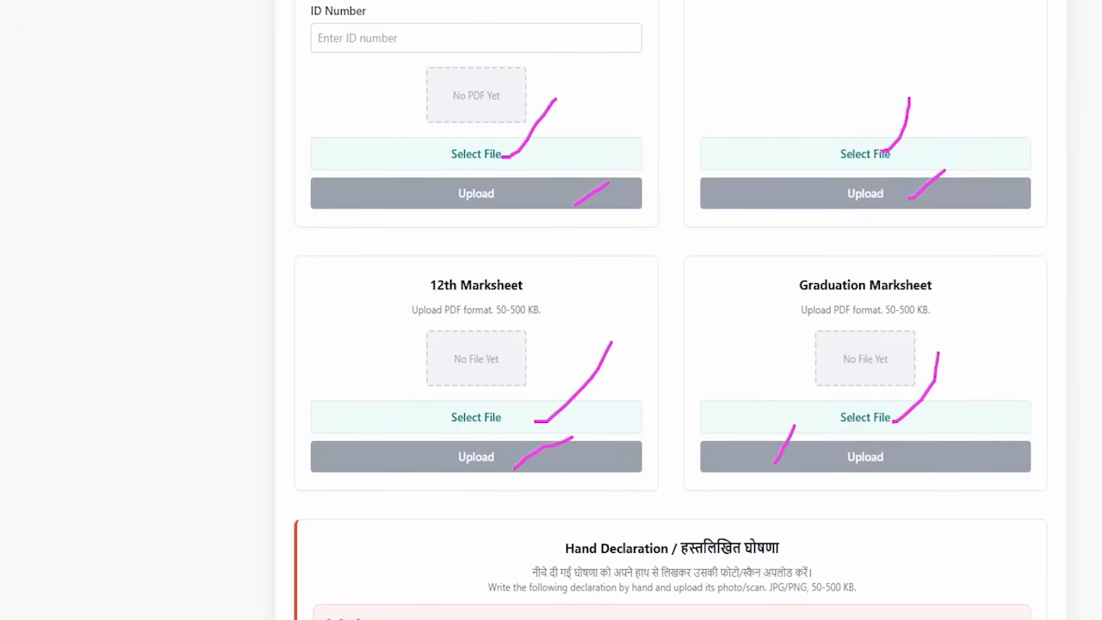
{"action": "key", "text": "Escape"}
{"action": "scroll", "coordinate": [620, 361], "scroll_direction": "down", "scroll_amount": 6}
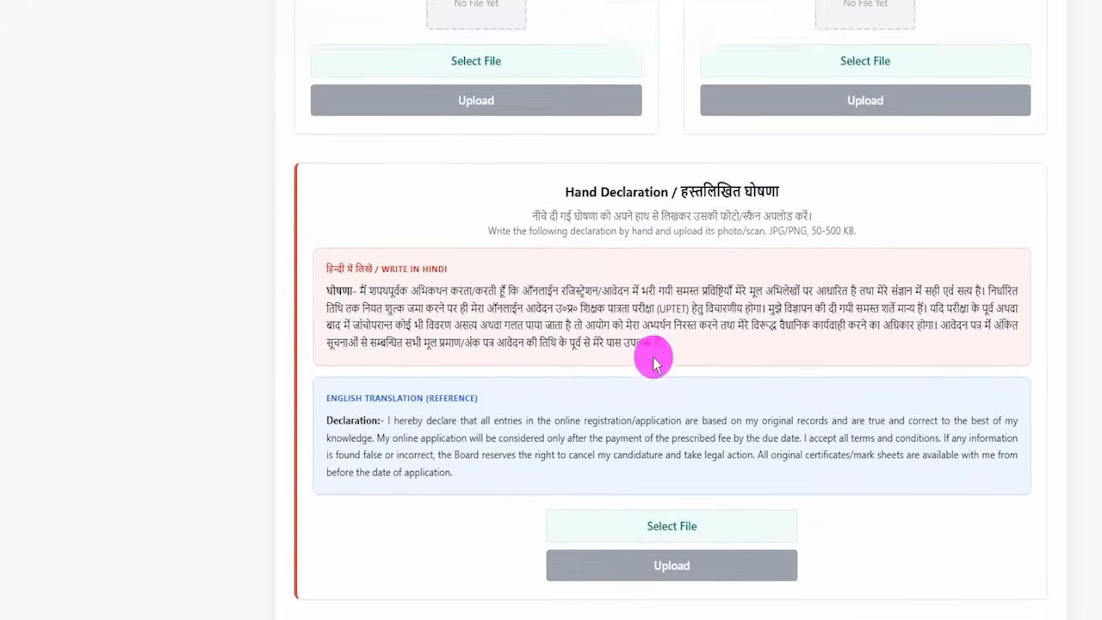
{"action": "scroll", "coordinate": [652, 363], "scroll_direction": "down", "scroll_amount": 2}
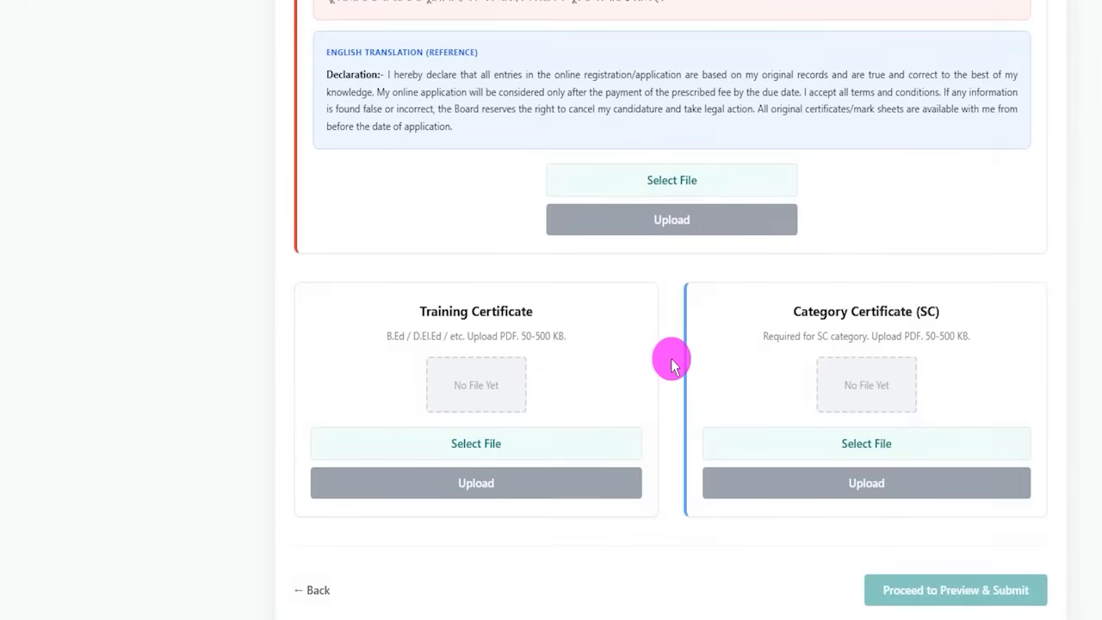
Proceed from the document uploads to the OTR profile's preview and submission page
{"action": "scroll", "coordinate": [671, 538], "scroll_direction": "down", "scroll_amount": 1}
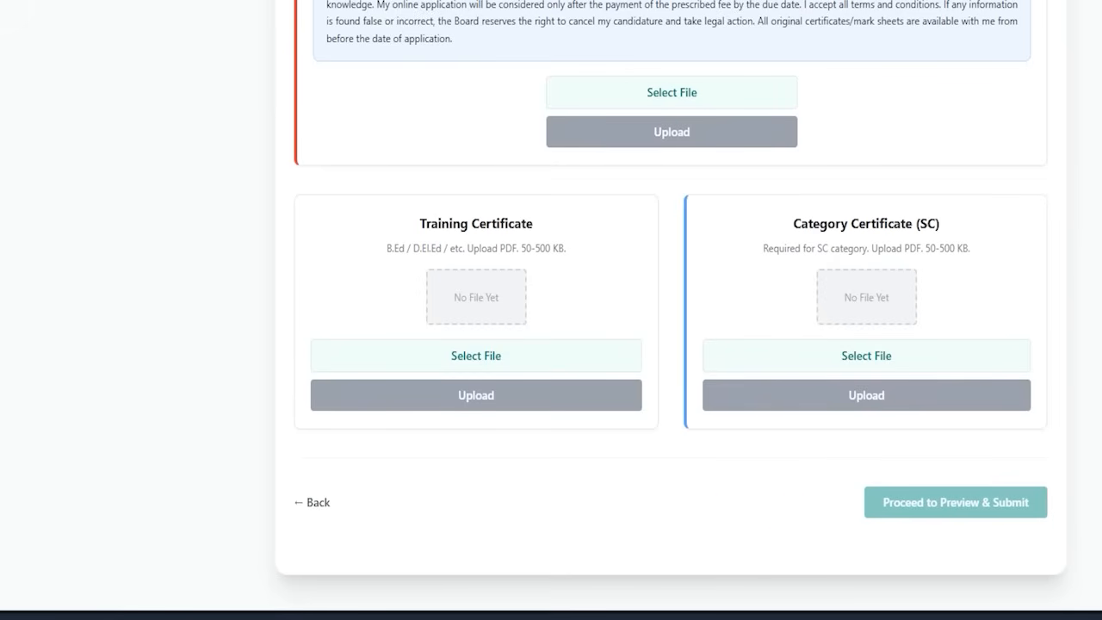
{"action": "left_click_drag", "start_coordinate": [632, 498], "coordinate": [773, 506]}
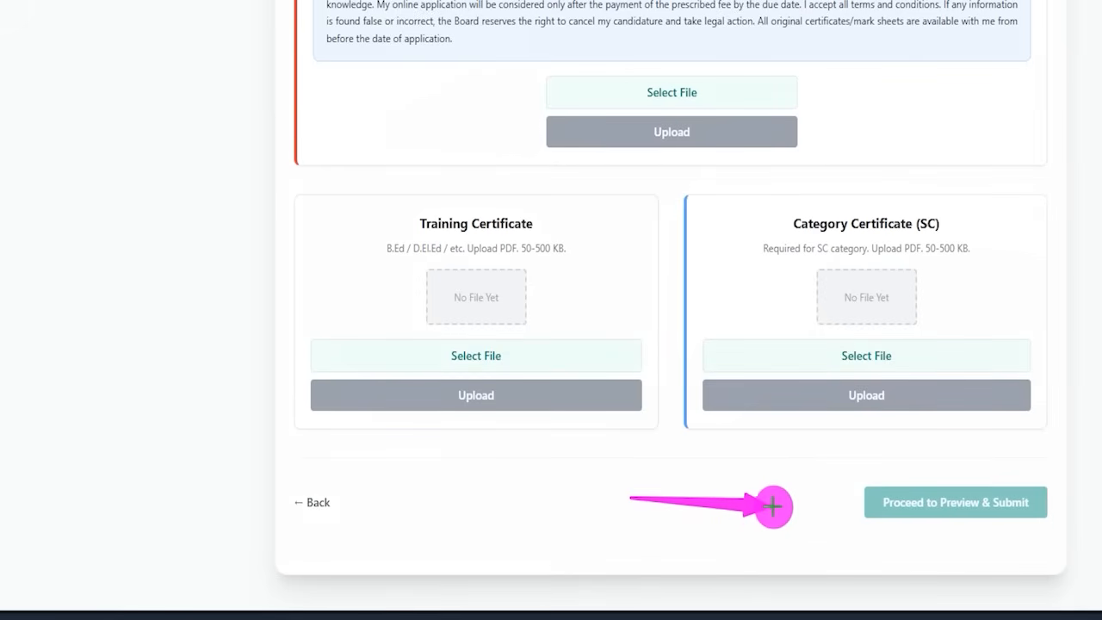
{"action": "left_click", "coordinate": [856, 505]}
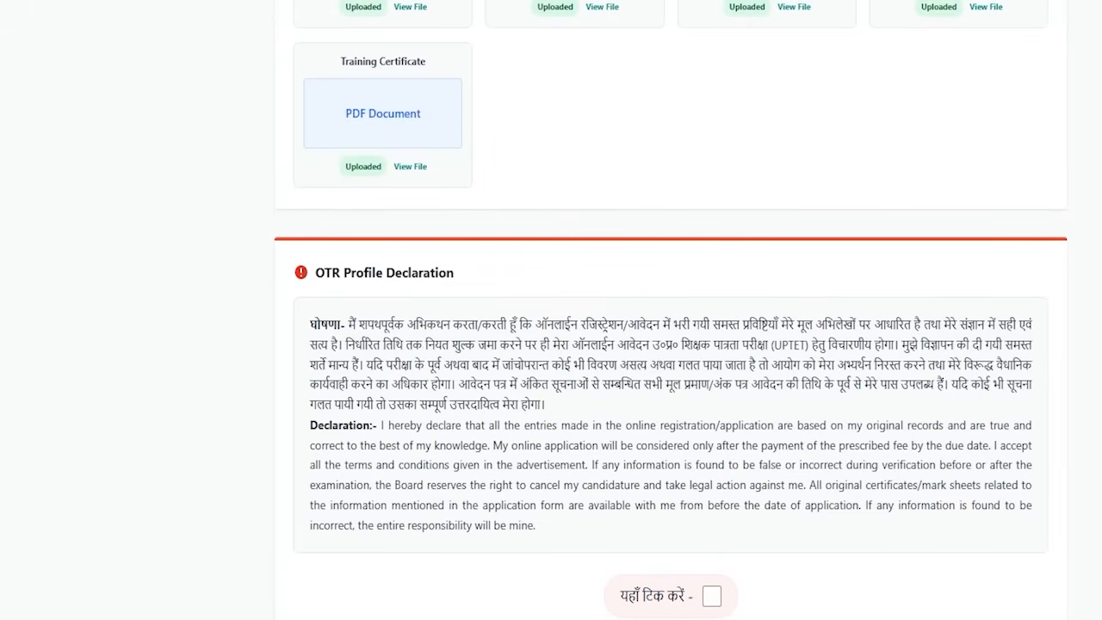
Check the upload status of each document in the profile preview, including the Training Certificate
{"action": "left_click_drag", "start_coordinate": [472, 3], "coordinate": [442, 17]}
{"action": "left_click_drag", "start_coordinate": [440, 115], "coordinate": [459, 93]}
{"action": "left_click_drag", "start_coordinate": [552, 30], "coordinate": [575, 19]}
{"action": "left_click_drag", "start_coordinate": [751, 24], "coordinate": [812, 15]}
{"action": "left_click_drag", "start_coordinate": [908, 33], "coordinate": [950, 14]}
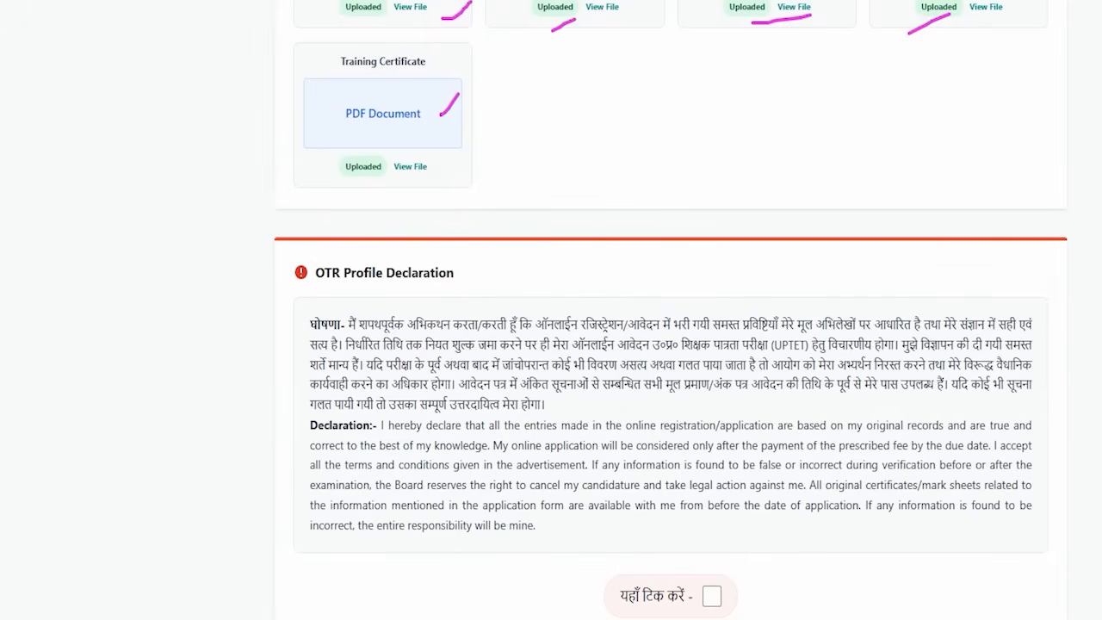
Accept the OTR Profile Declaration and complete the OTR profile
{"action": "scroll", "coordinate": [366, 258], "scroll_direction": "down", "scroll_amount": 2}
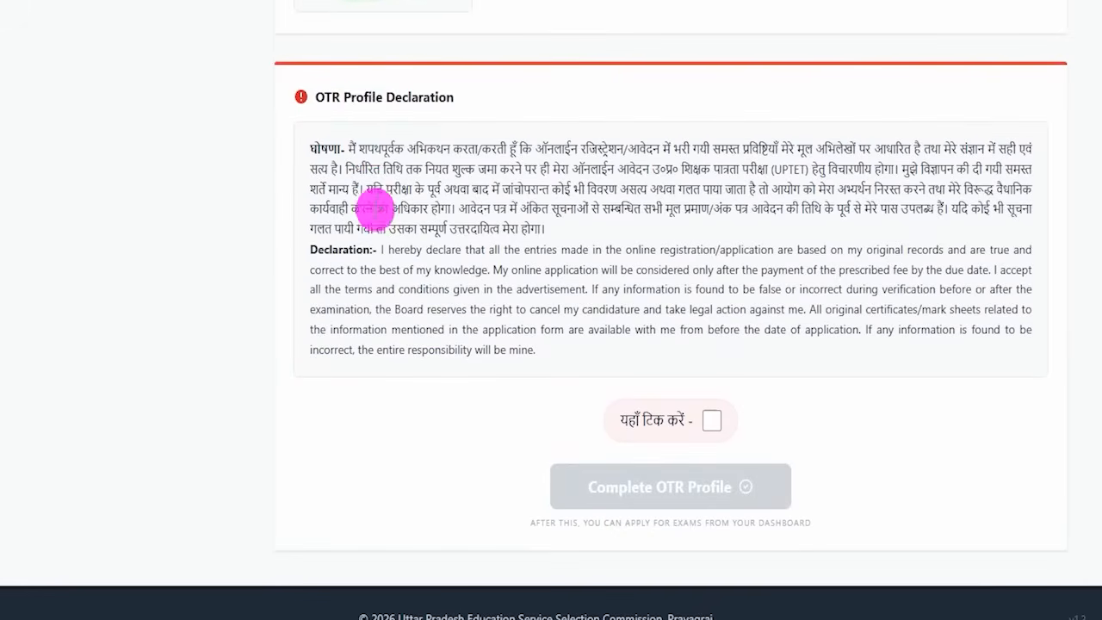
{"action": "left_click_drag", "start_coordinate": [333, 96], "coordinate": [411, 97]}
{"action": "left_click", "coordinate": [712, 420]}
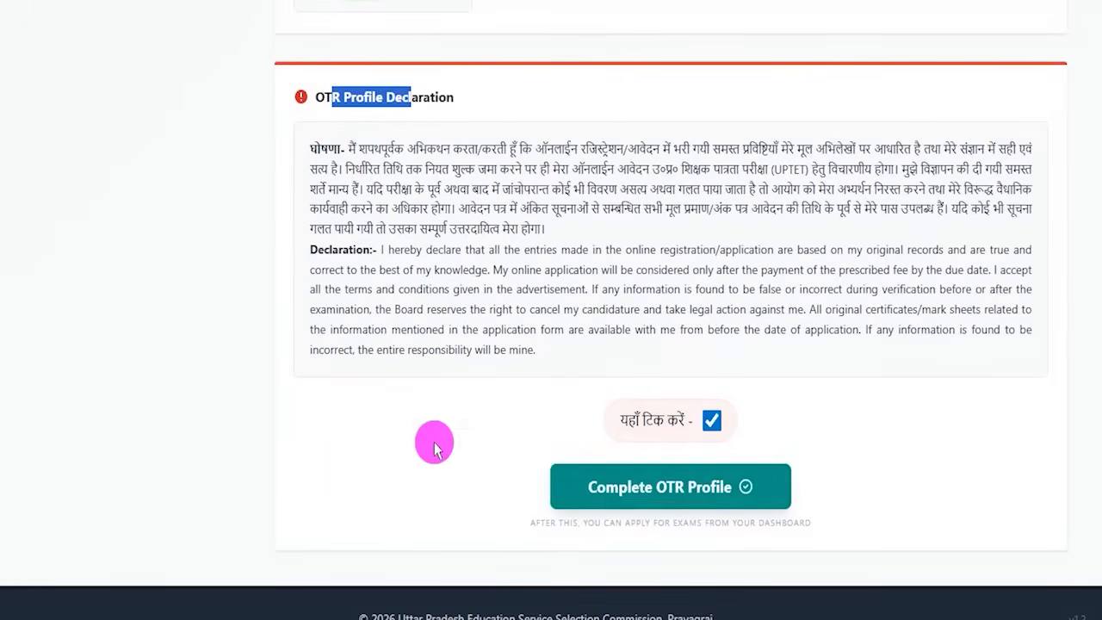
{"action": "left_click_drag", "start_coordinate": [503, 434], "coordinate": [854, 541]}
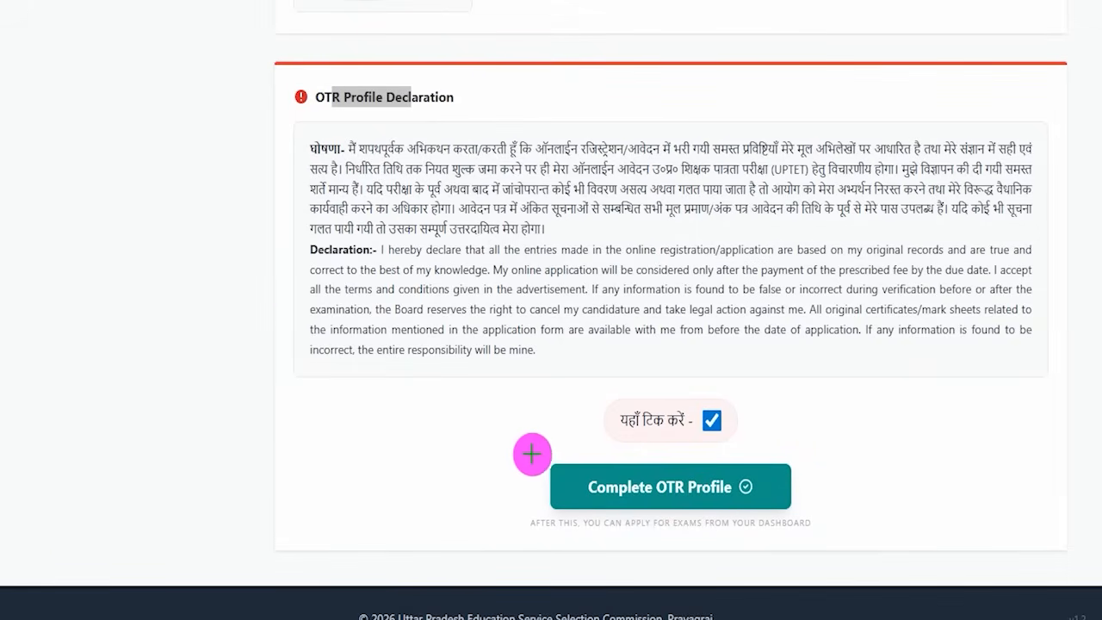
{"action": "mouse_move", "coordinate": [474, 445]}
{"action": "left_mouse_down"}
{"action": "mouse_move", "coordinate": [731, 496]}
{"action": "mouse_move", "coordinate": [849, 546]}
{"action": "left_mouse_up"}
{"action": "left_click", "coordinate": [769, 498]}
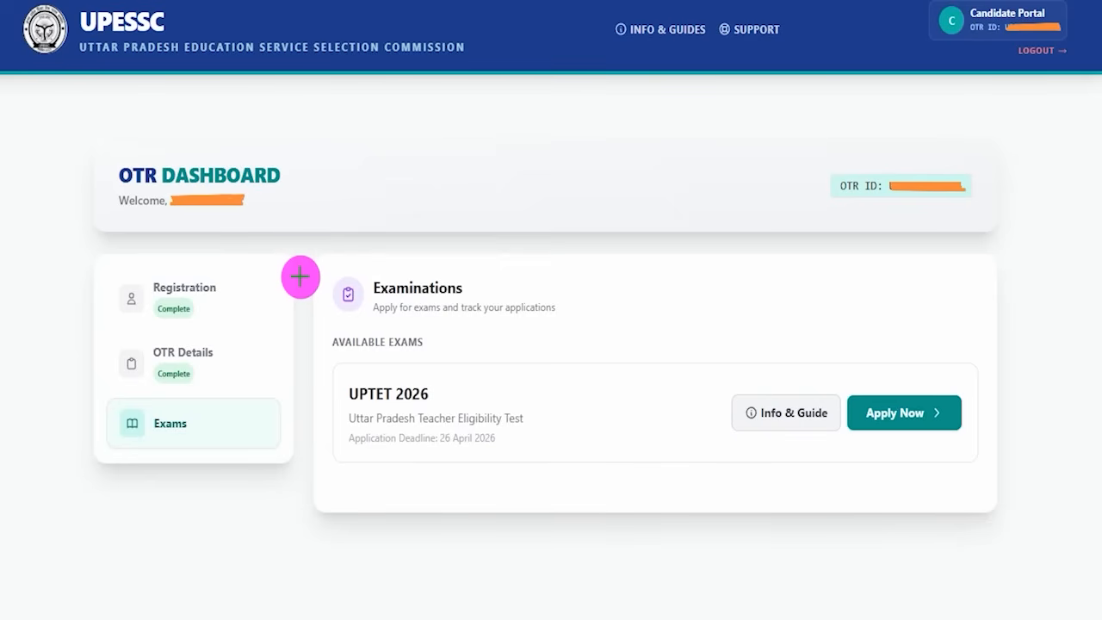
Start the UPTET 2026 application from the available exams on the OTR dashboard
{"action": "left_click_drag", "start_coordinate": [298, 251], "coordinate": [354, 167]}
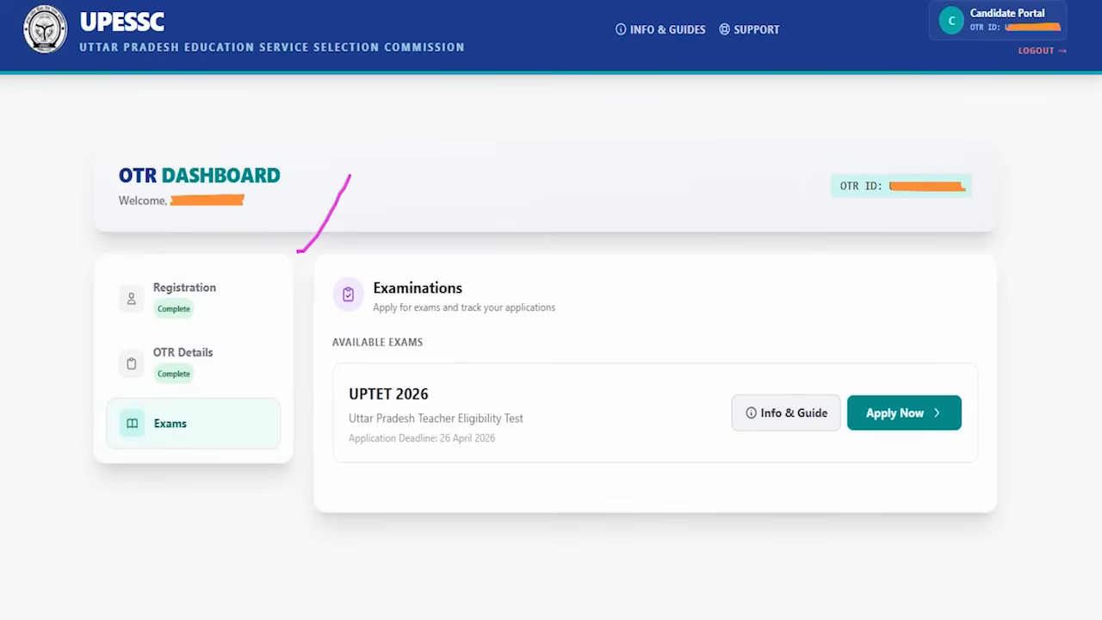
{"action": "mouse_move", "coordinate": [316, 351]}
{"action": "left_mouse_down"}
{"action": "mouse_move", "coordinate": [959, 373]}
{"action": "mouse_move", "coordinate": [1020, 492]}
{"action": "left_mouse_up"}
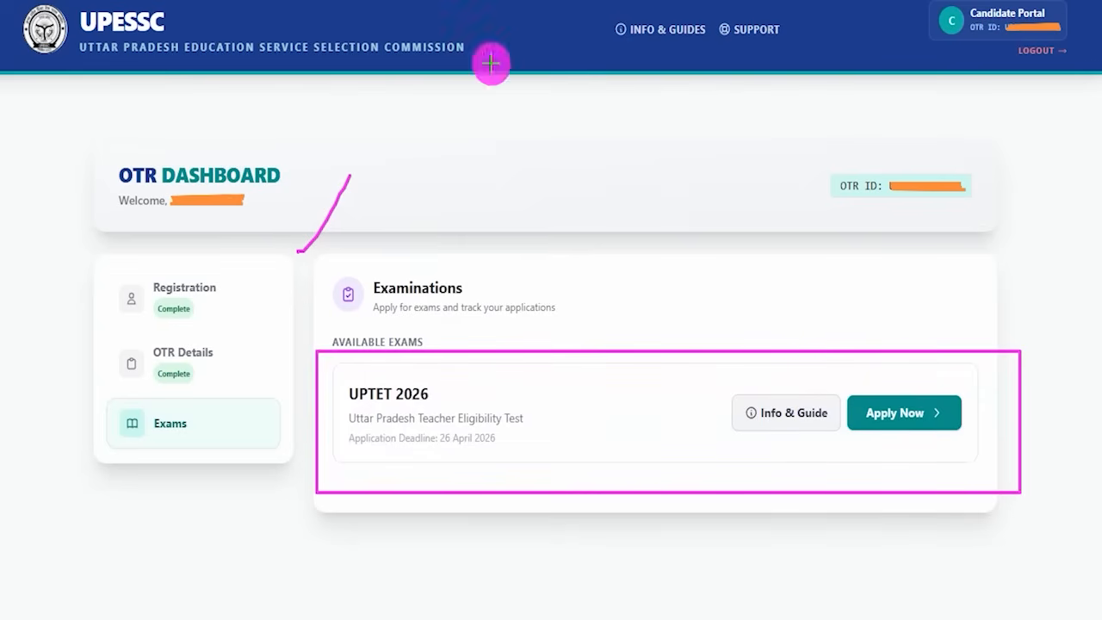
{"action": "mouse_move", "coordinate": [829, 377]}
{"action": "left_mouse_down"}
{"action": "mouse_move", "coordinate": [973, 421]}
{"action": "mouse_move", "coordinate": [980, 440]}
{"action": "left_mouse_up"}
{"action": "left_click", "coordinate": [904, 412]}
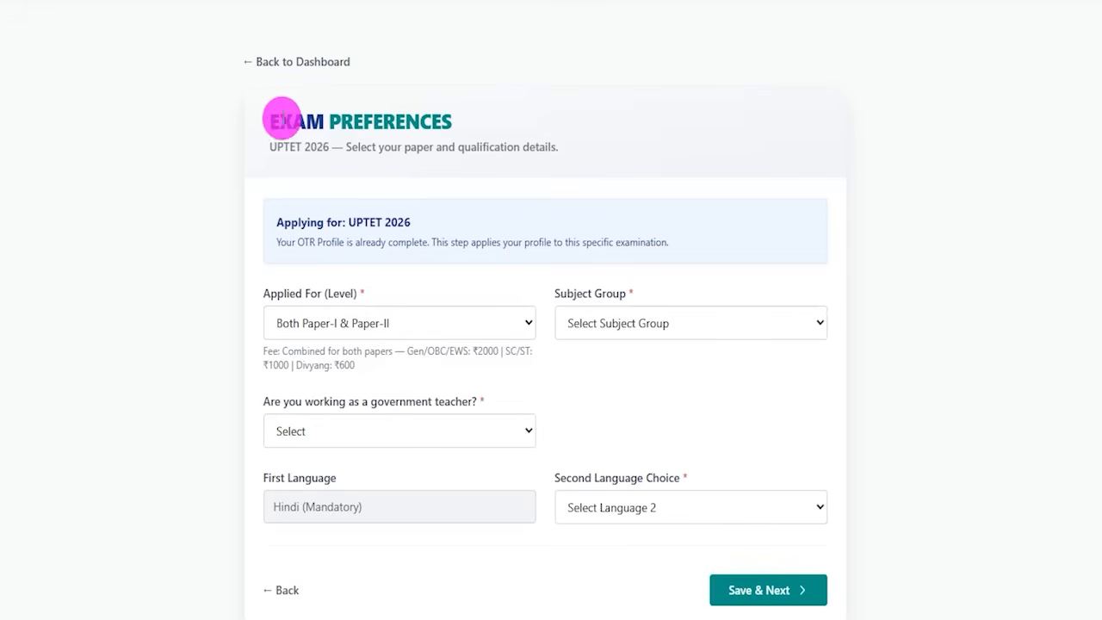
In Exam Preferences, set the level to Both Paper-I & Paper-II and the subject group to Science & Mathematics
{"action": "left_click_drag", "start_coordinate": [271, 121], "coordinate": [440, 118]}
{"action": "left_click", "coordinate": [338, 324]}
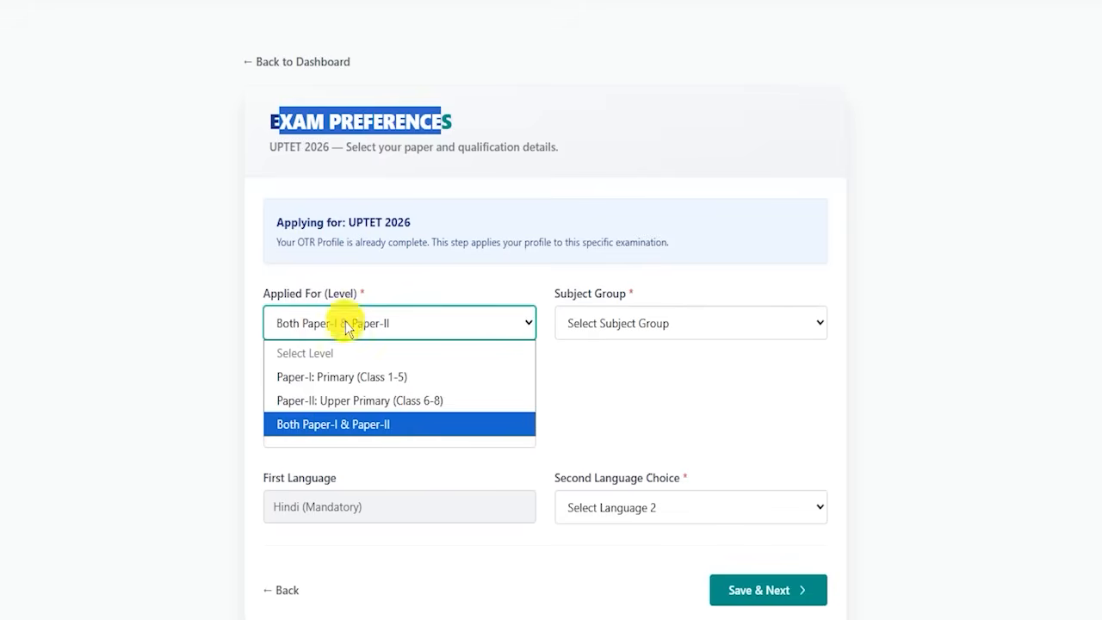
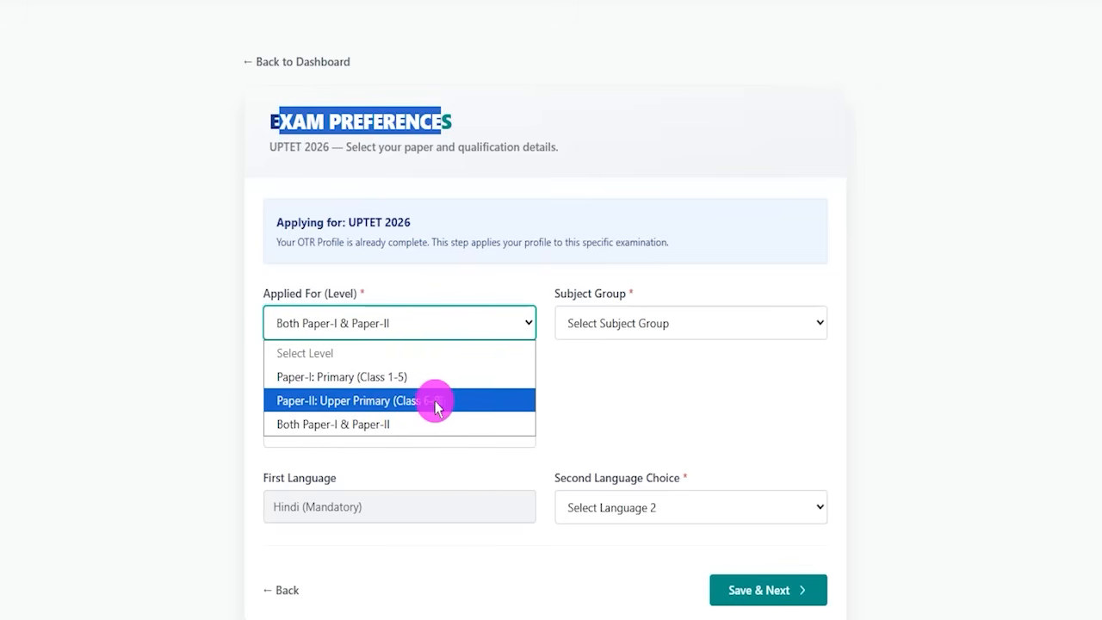
{"action": "left_click", "coordinate": [327, 427]}
{"action": "left_click", "coordinate": [622, 323]}
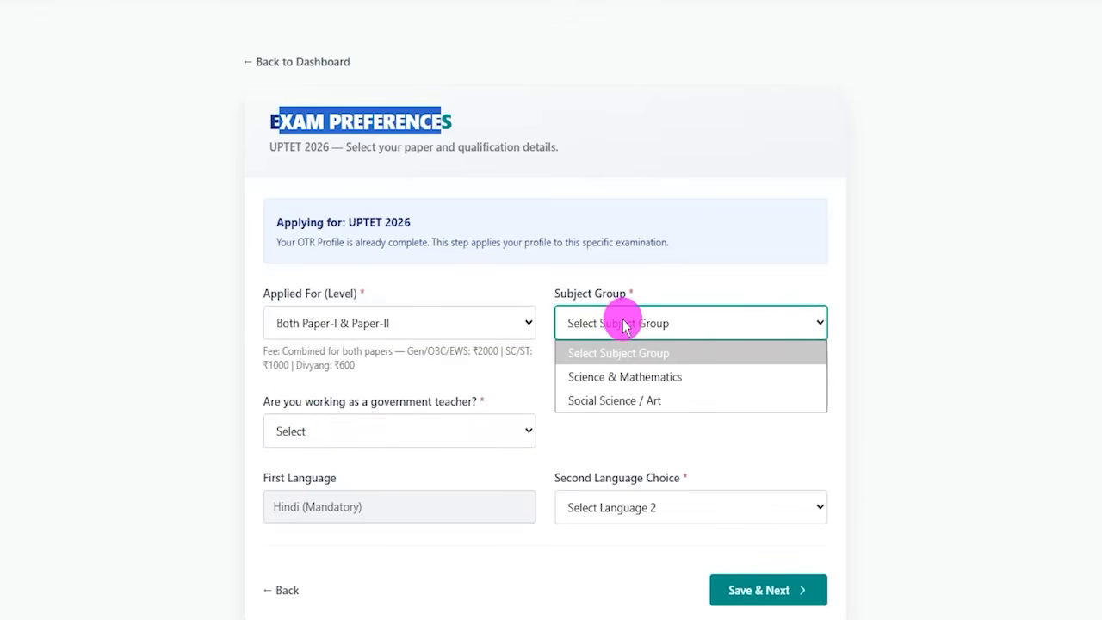
{"action": "left_click", "coordinate": [634, 377]}
Answer Yes to working as a government teacher and check the Type options and the Organisation / School Name field
{"action": "left_click", "coordinate": [389, 435]}
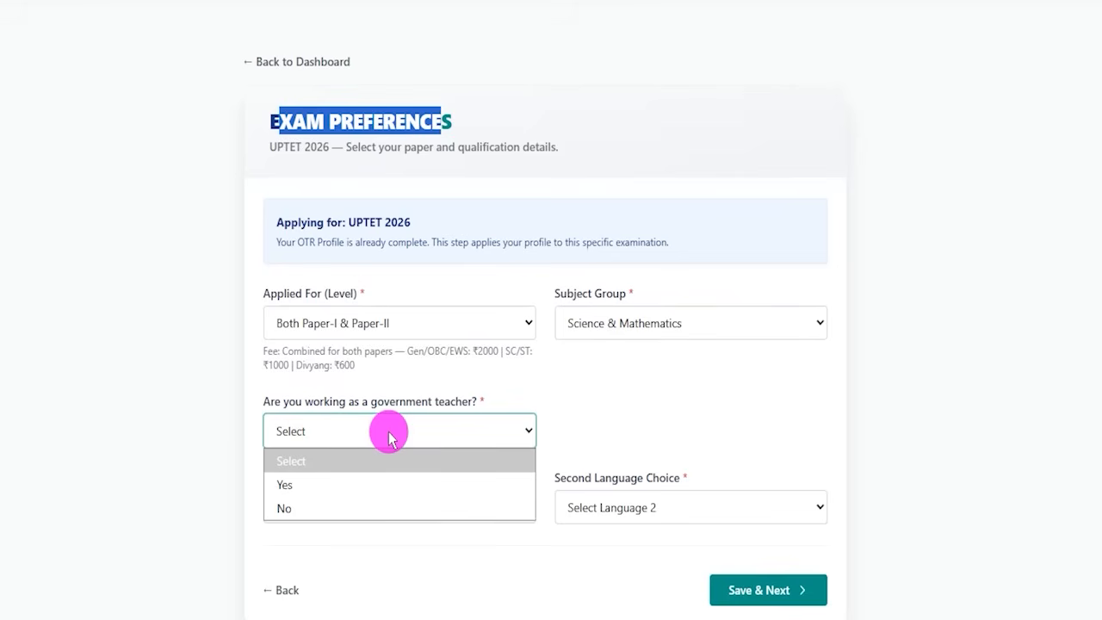
{"action": "left_click", "coordinate": [287, 484]}
{"action": "scroll", "coordinate": [514, 475], "scroll_direction": "down", "scroll_amount": 2}
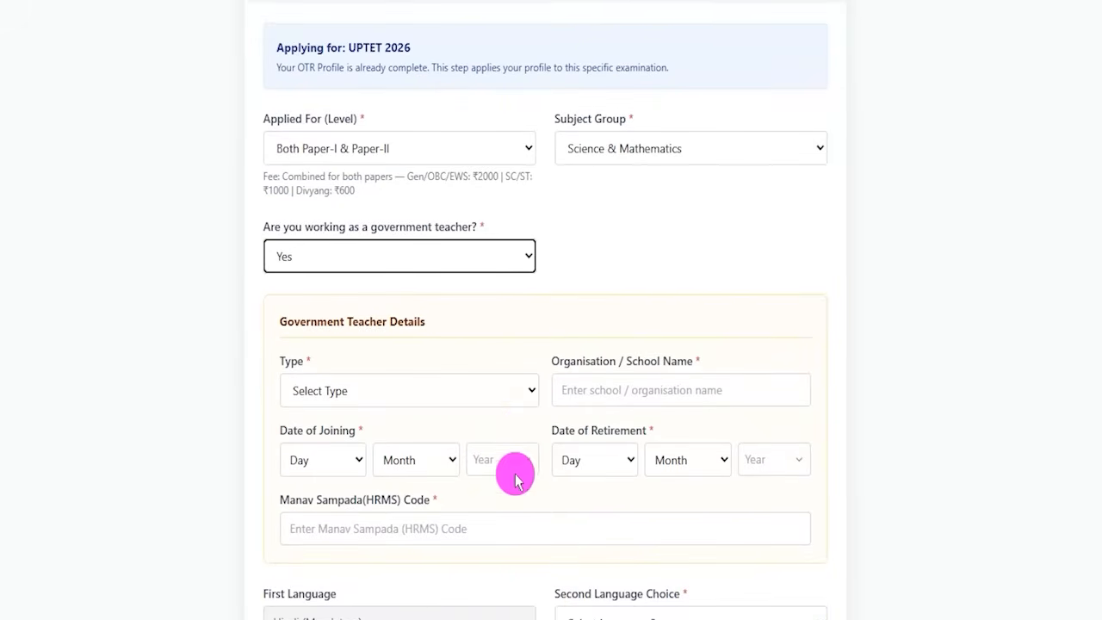
{"action": "left_click", "coordinate": [335, 398]}
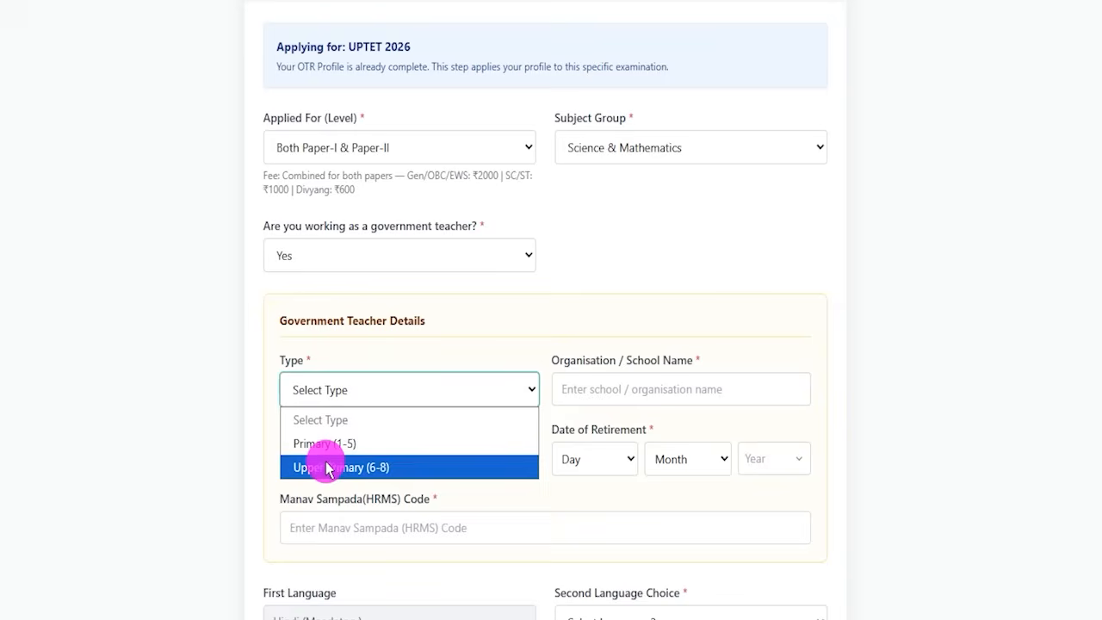
{"action": "left_click_drag", "start_coordinate": [566, 362], "coordinate": [646, 359]}
{"action": "left_click", "coordinate": [605, 398]}
{"action": "left_click", "coordinate": [605, 397]}
Check the Date of Joining, Date of Retirement and Manav Sampada (HRMS) Code fields in the Government Teacher Details
{"action": "left_click", "coordinate": [349, 459]}
{"action": "left_click", "coordinate": [416, 459]}
{"action": "left_click", "coordinate": [495, 460]}
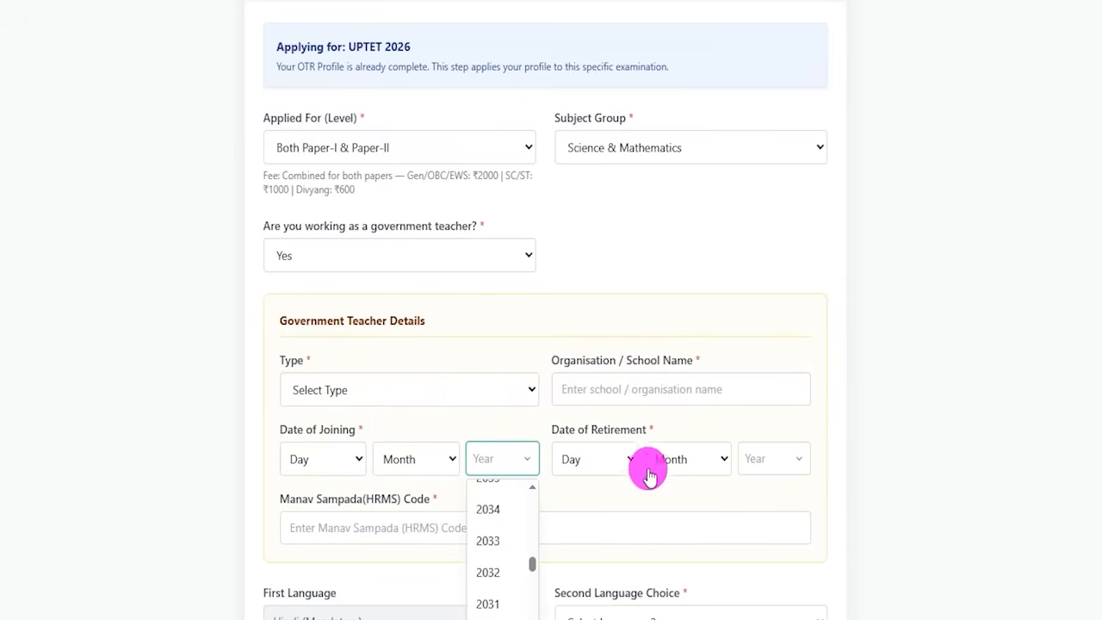
{"action": "left_click", "coordinate": [607, 461]}
{"action": "left_click", "coordinate": [680, 459]}
{"action": "left_click", "coordinate": [925, 465]}
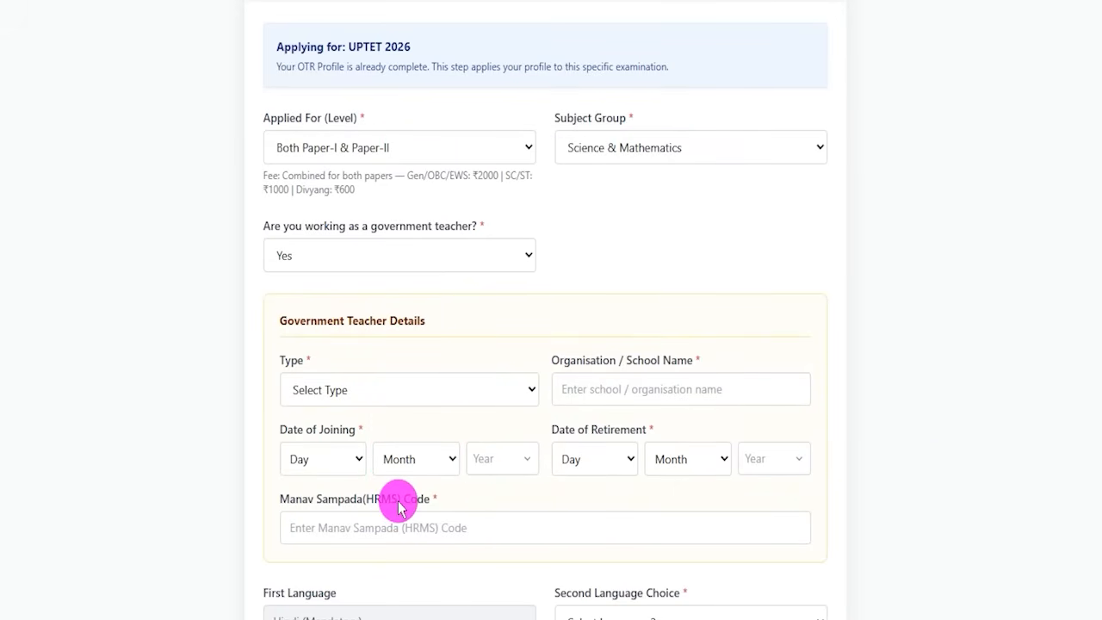
{"action": "scroll", "coordinate": [398, 508], "scroll_direction": "down", "scroll_amount": 1}
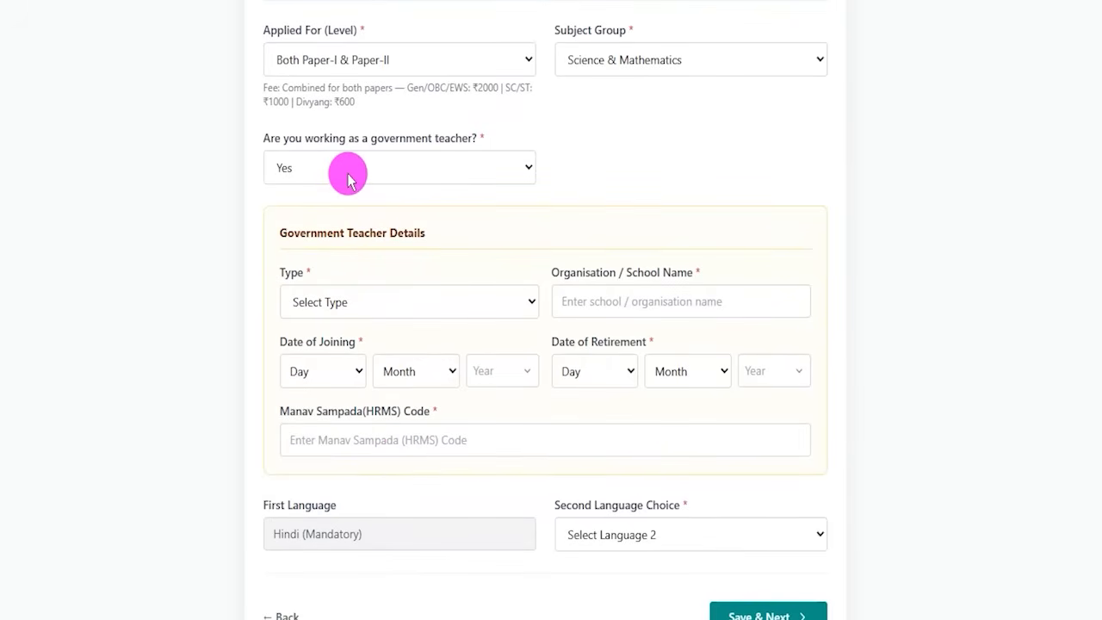
Change the answer on working as a government teacher to No
{"action": "left_click_drag", "start_coordinate": [325, 138], "coordinate": [370, 138]}
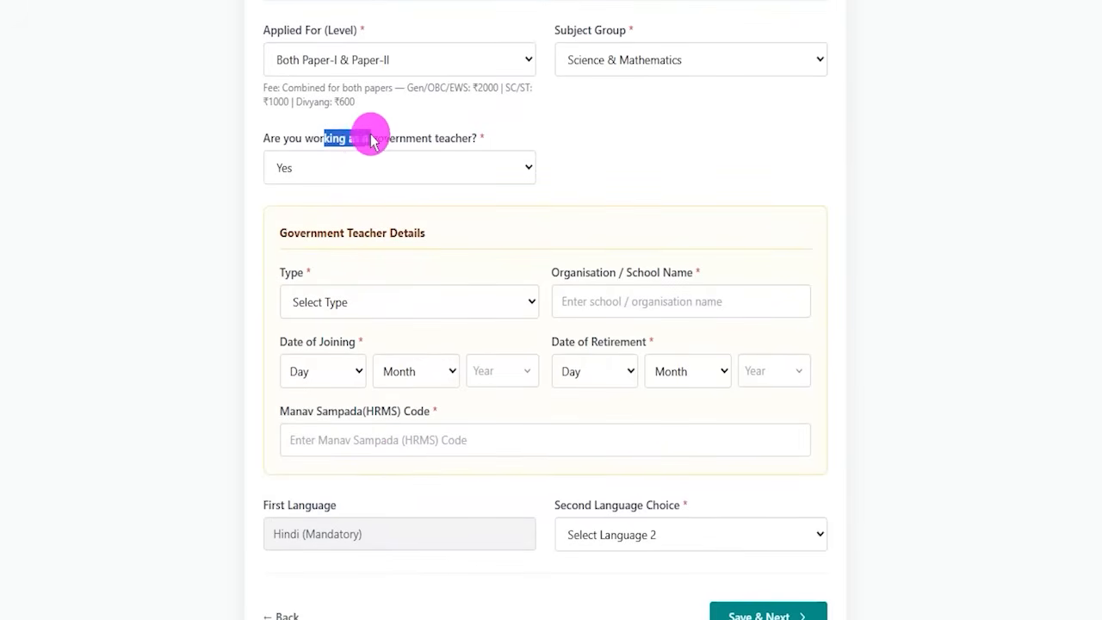
{"action": "left_click", "coordinate": [339, 170]}
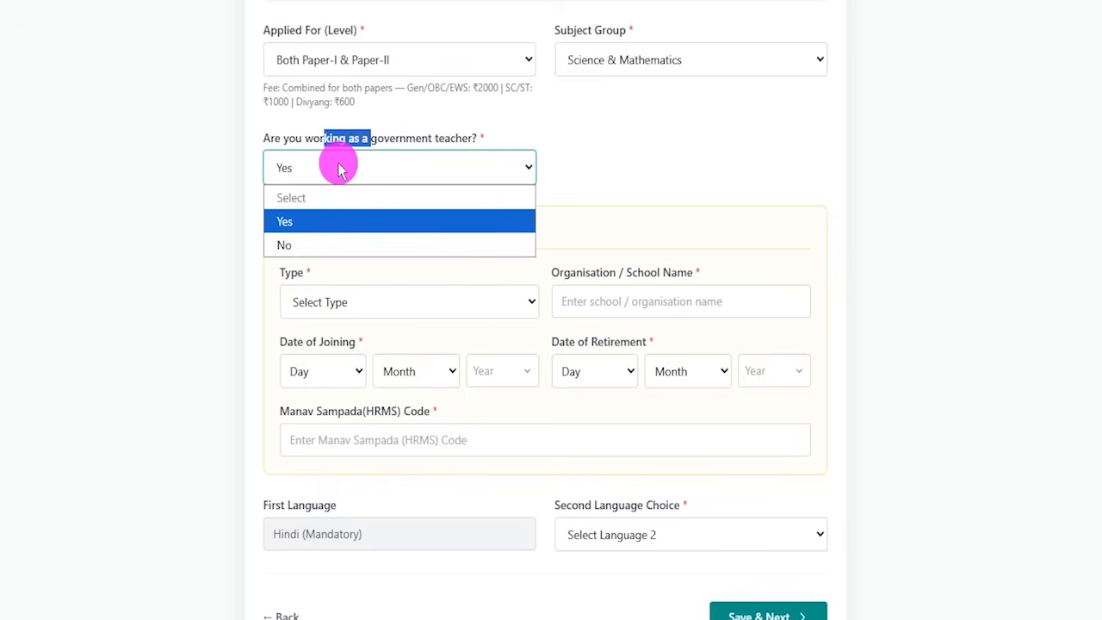
{"action": "left_click", "coordinate": [305, 243]}
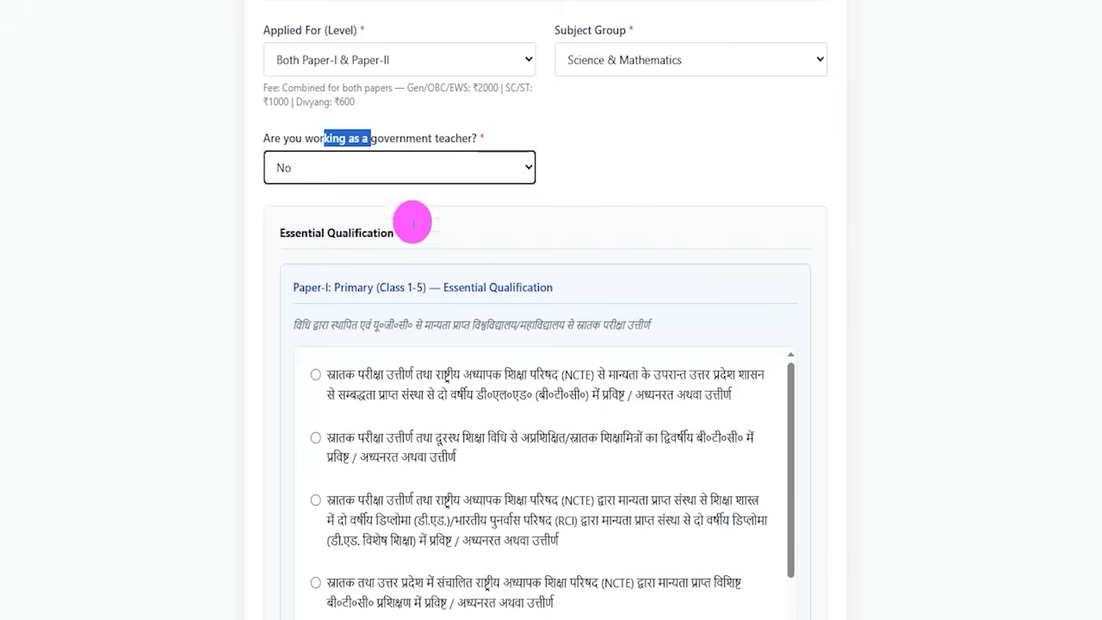
Review the Essential Qualification options for Paper-I Primary (Class 1-5) and Paper-II Upper Primary (Class 6-8)
{"action": "left_click", "coordinate": [866, 274]}
{"action": "left_click_drag", "start_coordinate": [284, 232], "coordinate": [373, 231]}
{"action": "scroll", "coordinate": [426, 339], "scroll_direction": "down", "scroll_amount": 3}
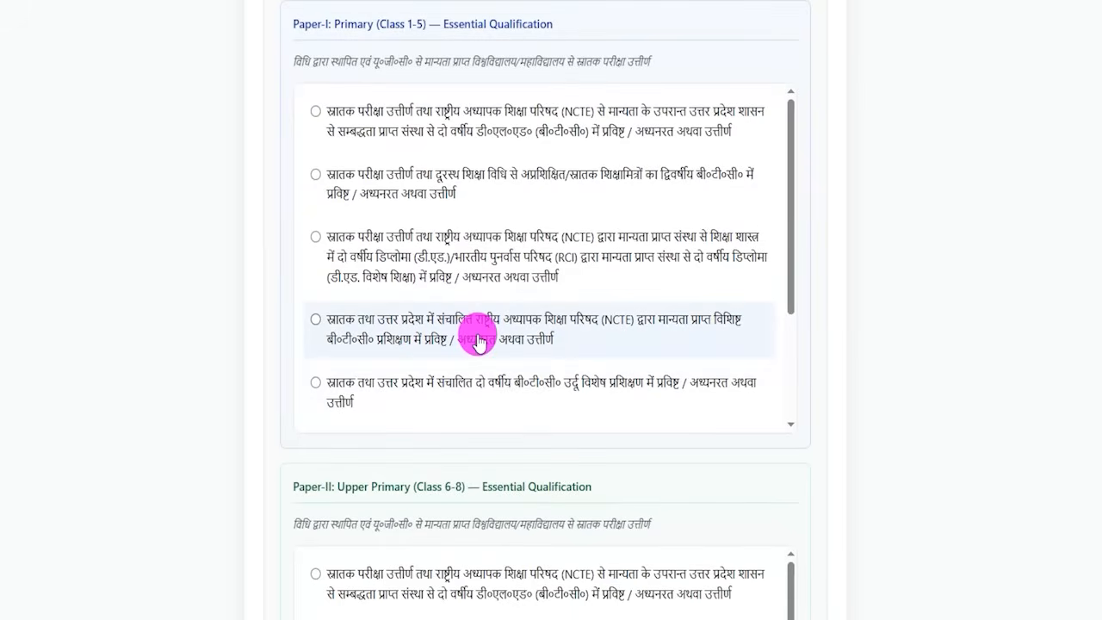
{"action": "scroll", "coordinate": [477, 333], "scroll_direction": "up", "scroll_amount": 1}
{"action": "left_click", "coordinate": [893, 352]}
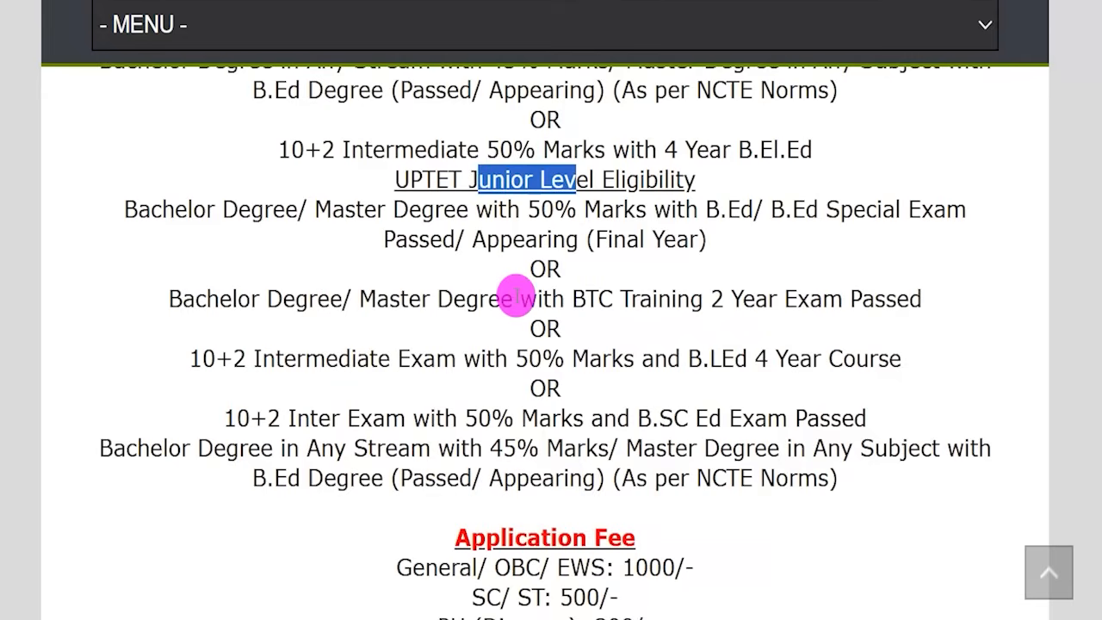
On the UPTET information page, read the Primary Level Eligibility criteria for DELED and for B.Ed with 50% marks
{"action": "scroll", "coordinate": [515, 296], "scroll_direction": "up", "scroll_amount": 4}
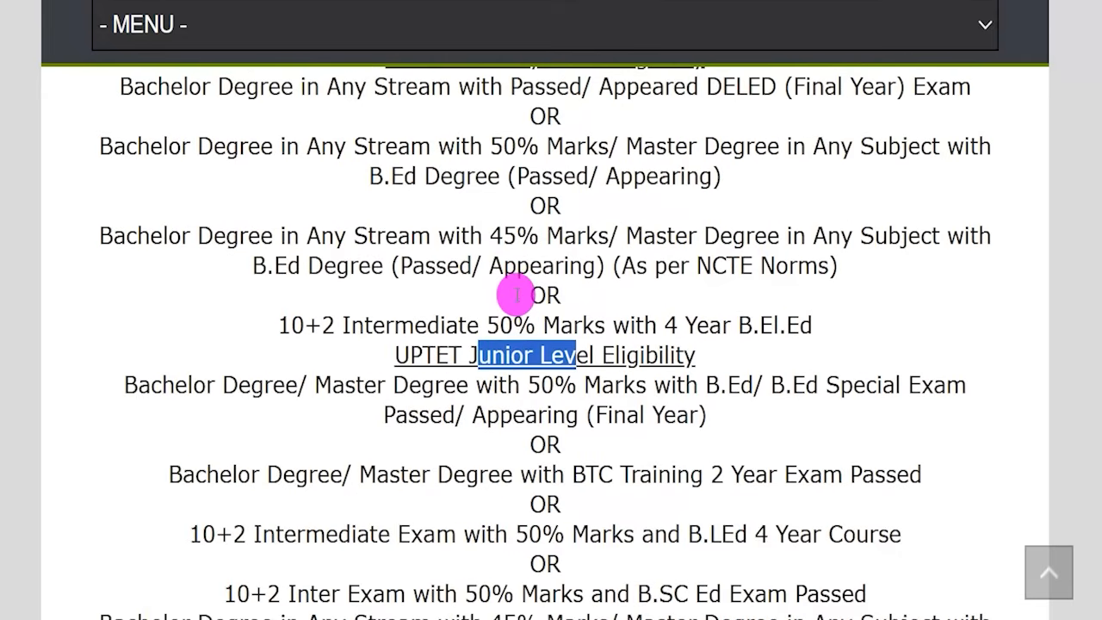
{"action": "left_click_drag", "start_coordinate": [440, 231], "coordinate": [607, 232]}
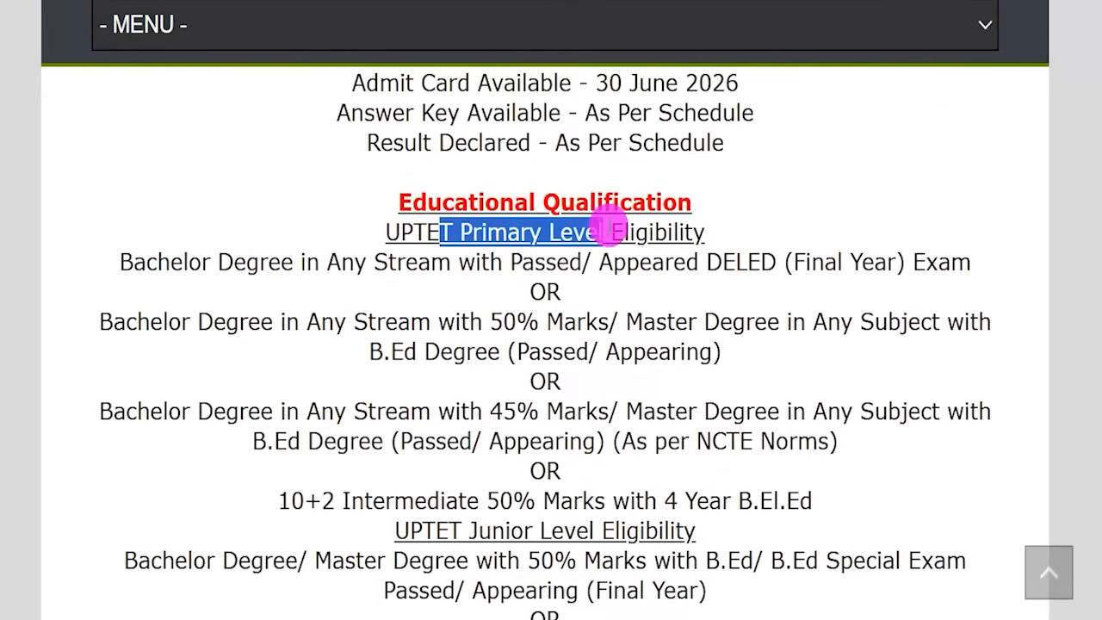
{"action": "scroll", "coordinate": [414, 250], "scroll_direction": "down", "scroll_amount": 1}
{"action": "left_click_drag", "start_coordinate": [158, 177], "coordinate": [730, 179]}
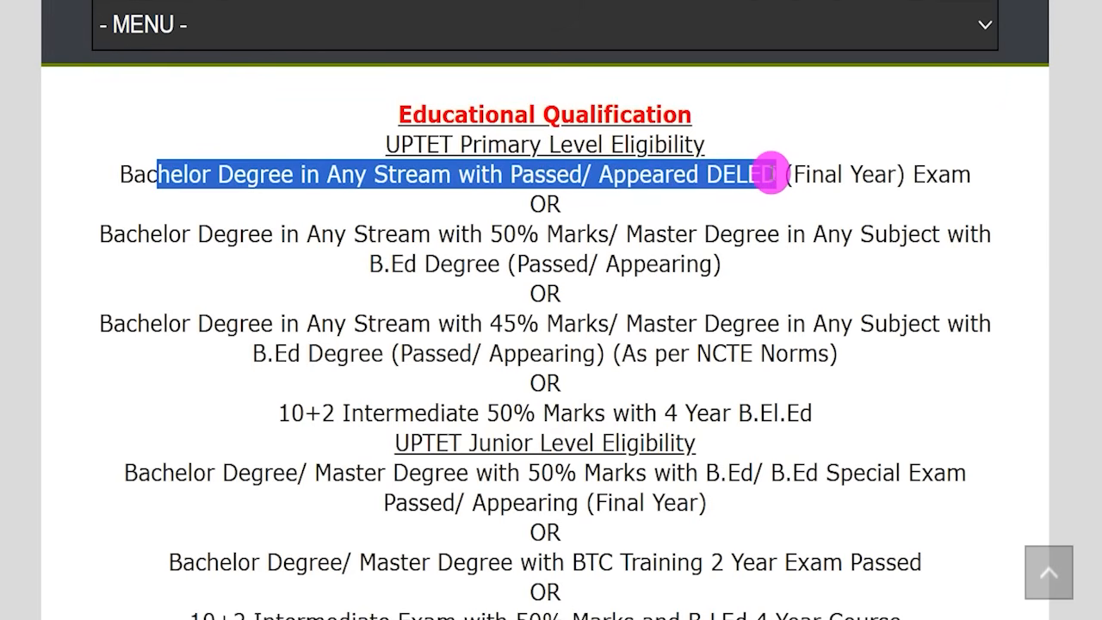
{"action": "left_click_drag", "start_coordinate": [127, 233], "coordinate": [887, 234]}
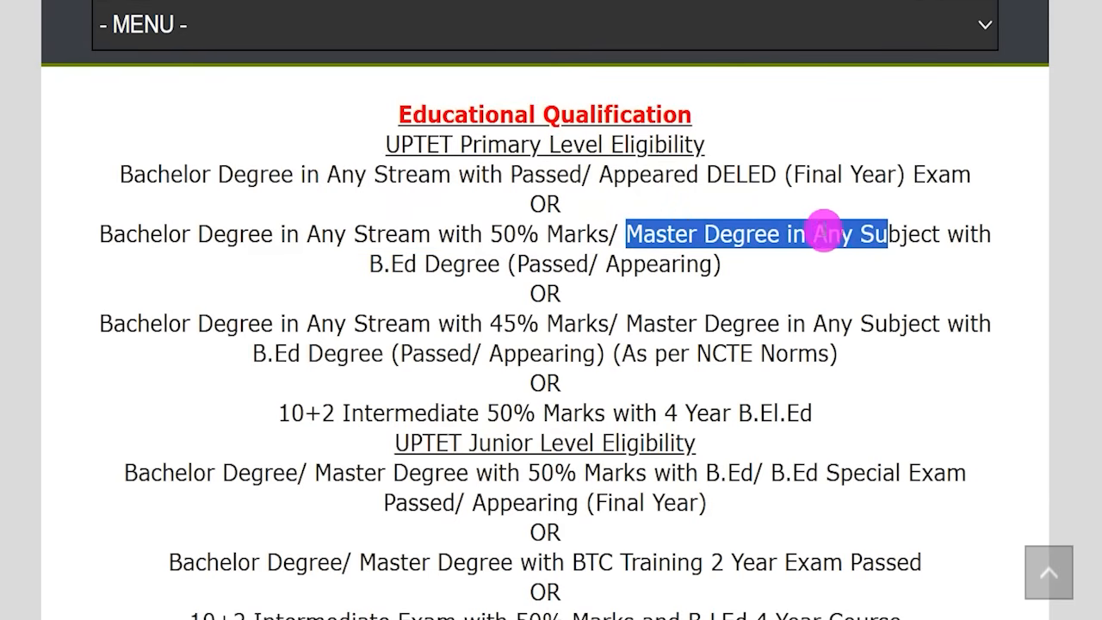
{"action": "left_click_drag", "start_coordinate": [383, 264], "coordinate": [697, 258]}
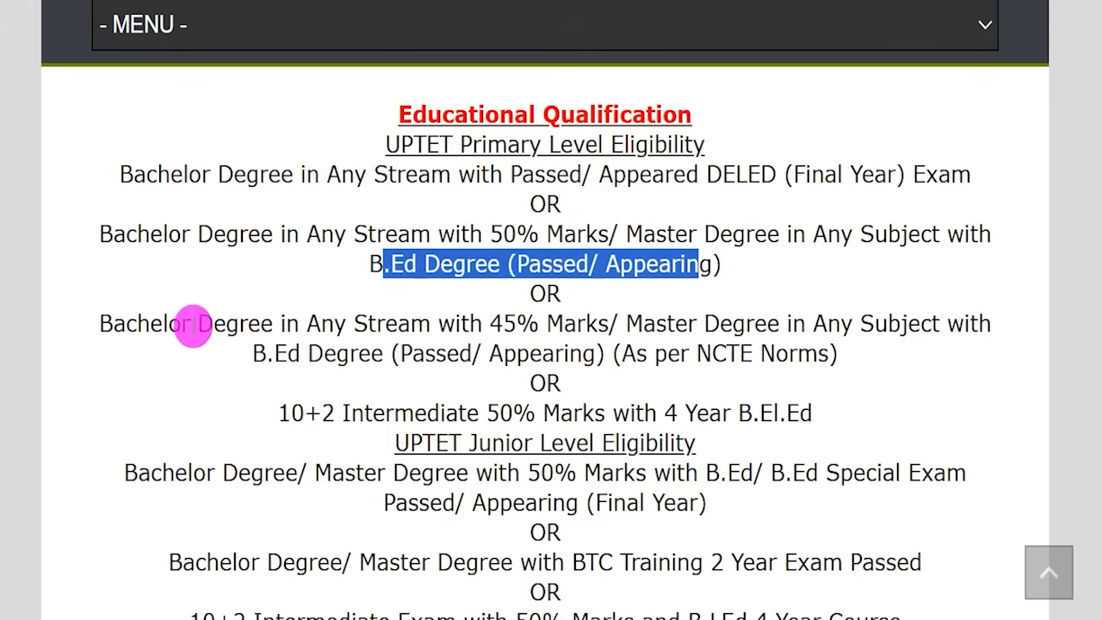
Read the Primary Level criteria for B.Ed with 45% marks and for 10+2 with the 4 Year B.El.Ed
{"action": "left_click_drag", "start_coordinate": [120, 320], "coordinate": [890, 327]}
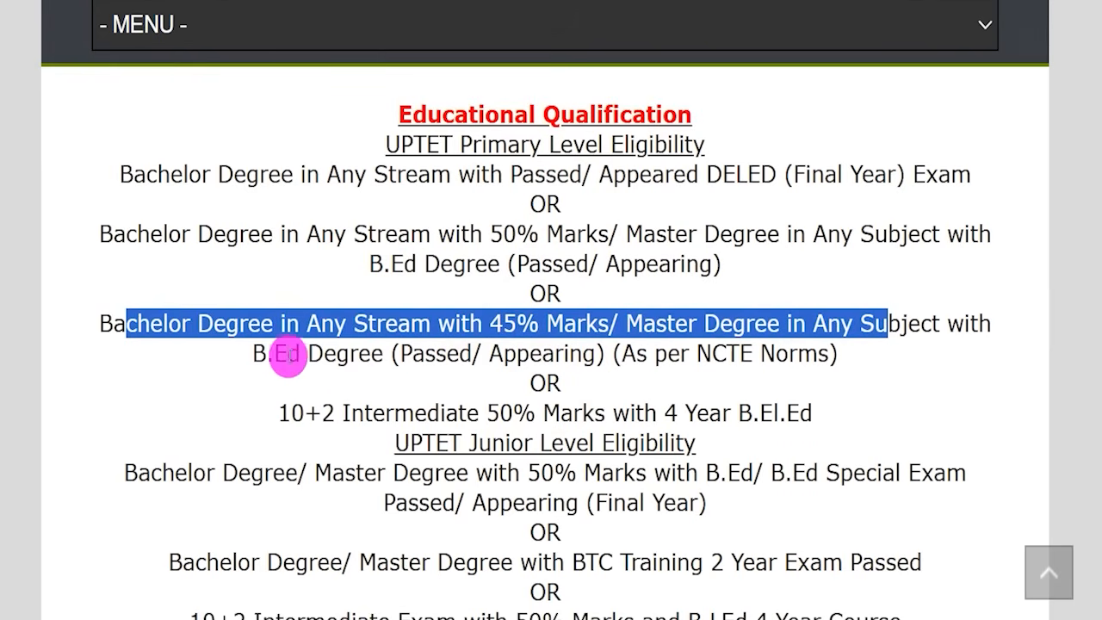
{"action": "left_click_drag", "start_coordinate": [275, 353], "coordinate": [577, 355]}
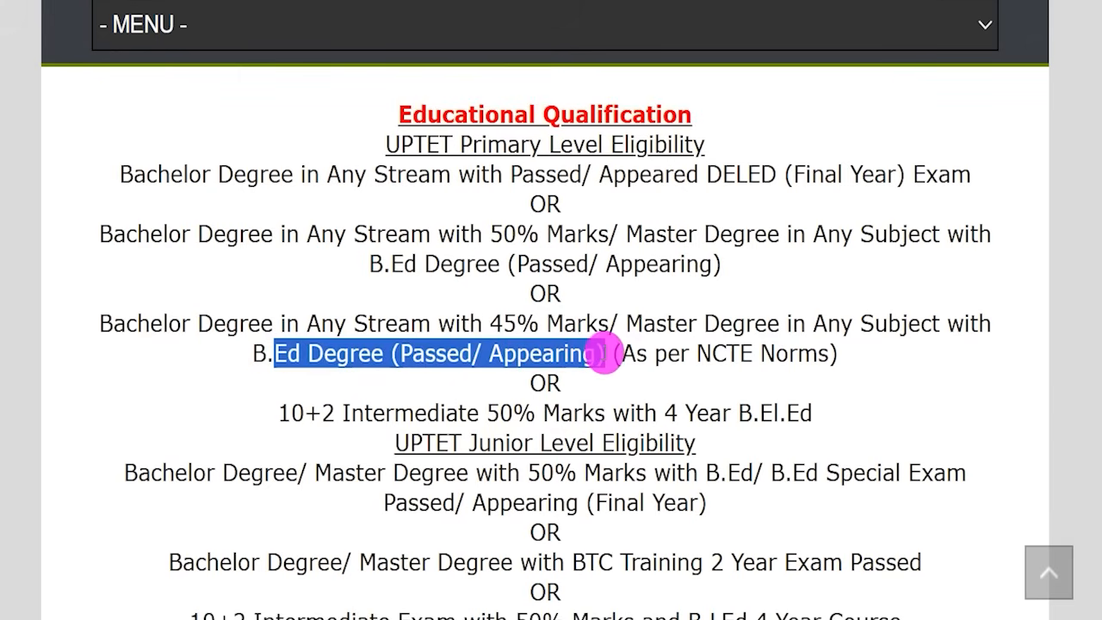
{"action": "left_click", "coordinate": [597, 355]}
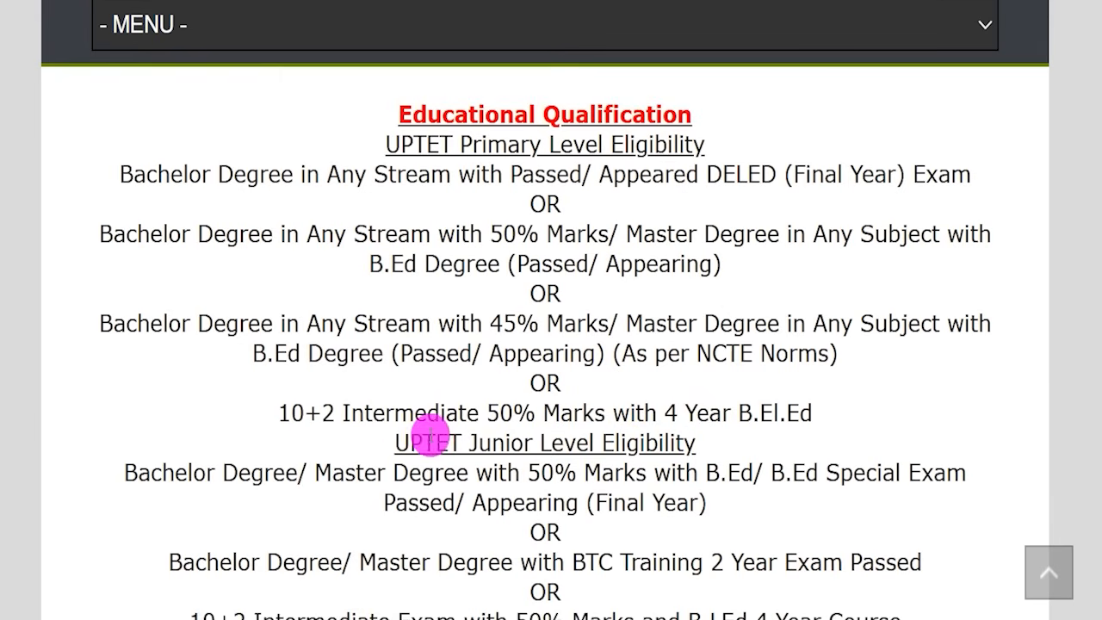
{"action": "left_click_drag", "start_coordinate": [286, 412], "coordinate": [802, 408]}
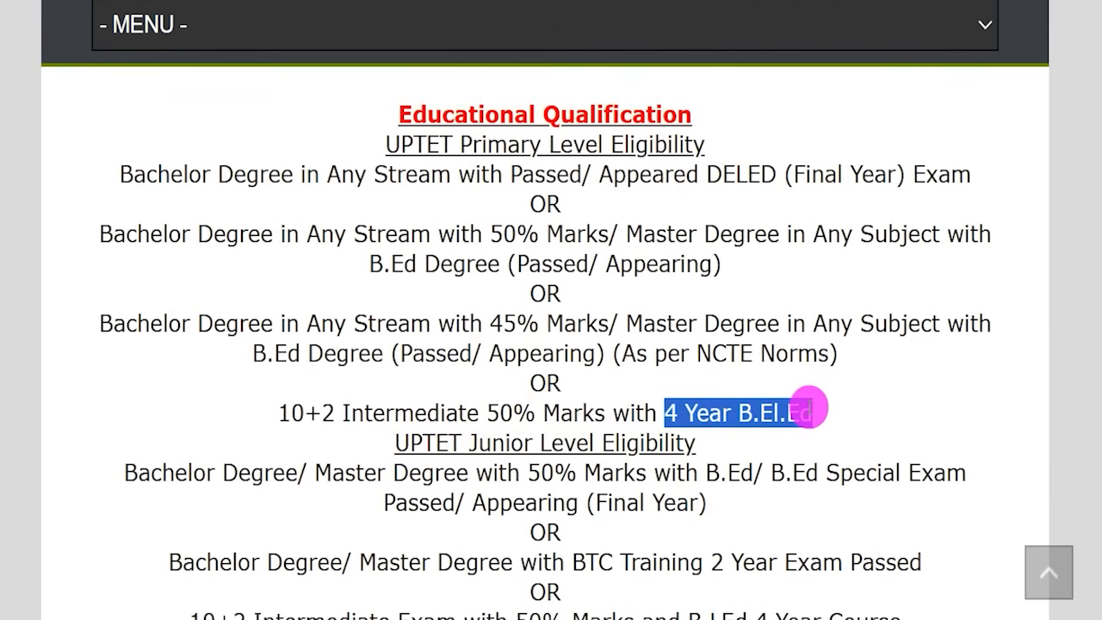
Read the Junior Level Eligibility criteria for B.Ed or B.Ed Special with 50% marks and for two-year BTC training
{"action": "left_click_drag", "start_coordinate": [471, 442], "coordinate": [615, 443]}
{"action": "left_click", "coordinate": [577, 443]}
{"action": "left_click_drag", "start_coordinate": [436, 443], "coordinate": [622, 443]}
{"action": "scroll", "coordinate": [561, 419], "scroll_direction": "down", "scroll_amount": 2}
{"action": "scroll", "coordinate": [342, 355], "scroll_direction": "down", "scroll_amount": 1}
{"action": "left_click_drag", "start_coordinate": [176, 228], "coordinate": [852, 226]}
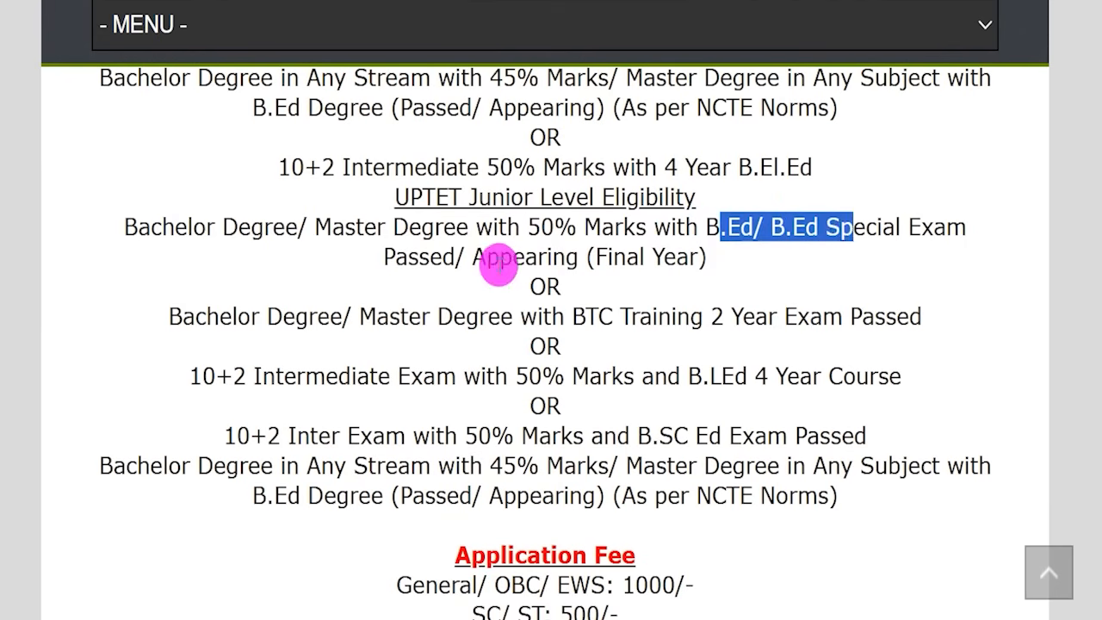
{"action": "left_click_drag", "start_coordinate": [429, 256], "coordinate": [691, 260]}
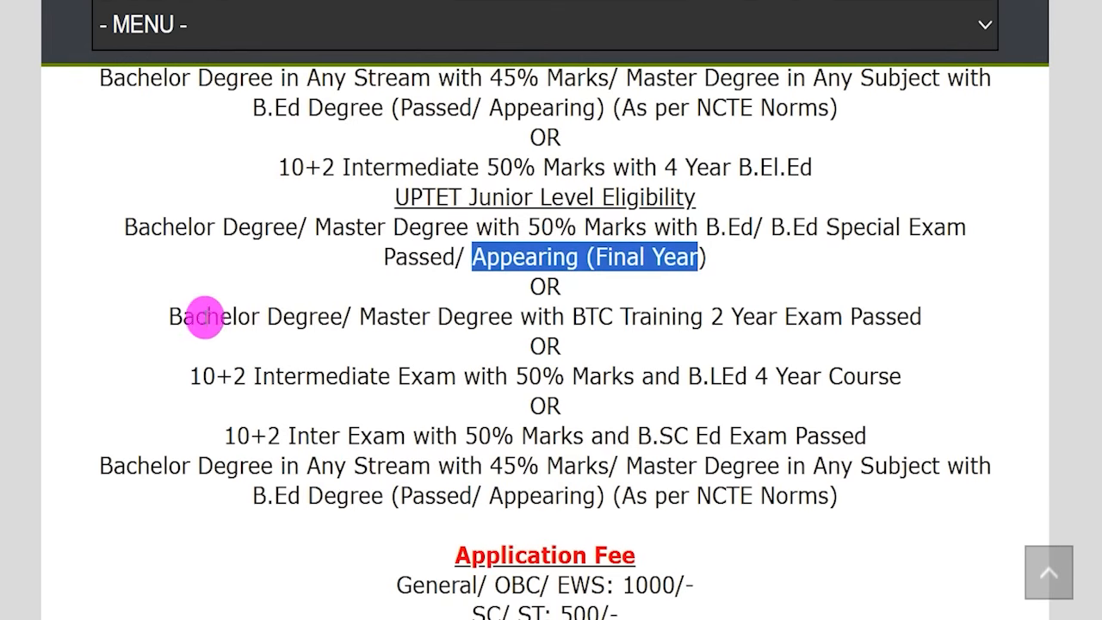
{"action": "left_click_drag", "start_coordinate": [196, 318], "coordinate": [289, 321]}
{"action": "left_click_drag", "start_coordinate": [373, 325], "coordinate": [775, 314]}
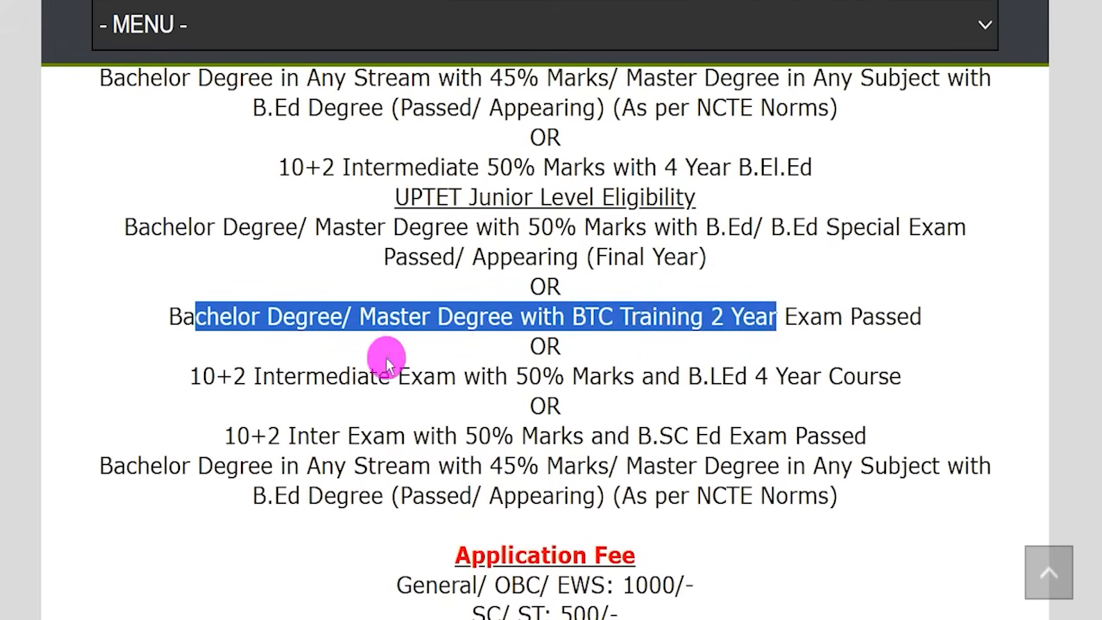
Read the remaining Junior Level criteria for the 4 year B.LEd, B.SC Ed, and B.Ed with 45% marks
{"action": "left_click_drag", "start_coordinate": [215, 376], "coordinate": [632, 376]}
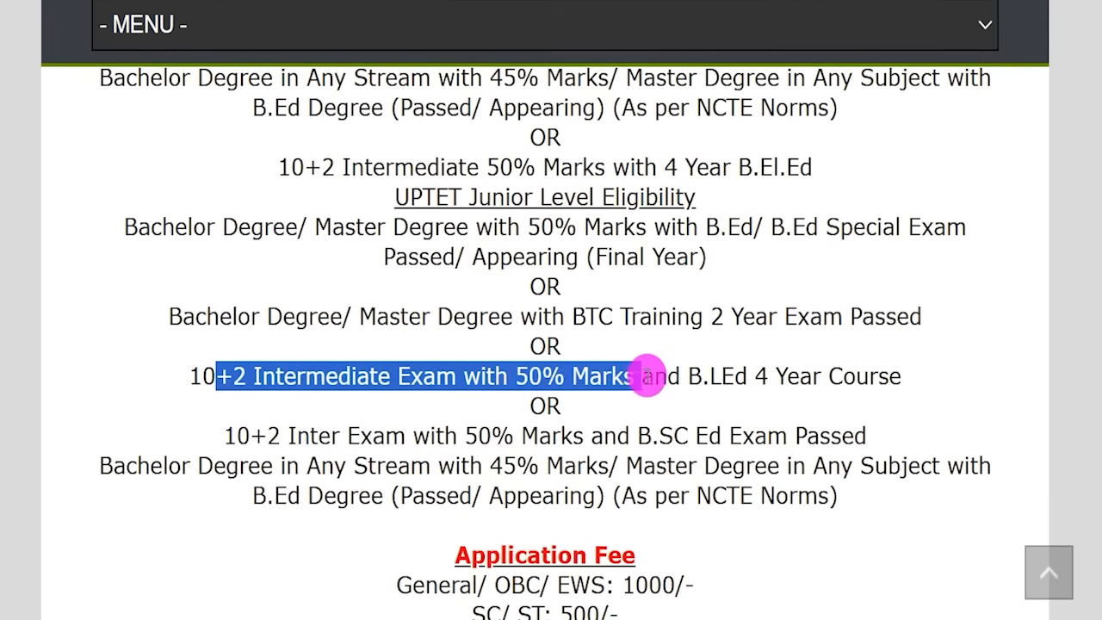
{"action": "left_click_drag", "start_coordinate": [673, 376], "coordinate": [828, 377]}
{"action": "left_click_drag", "start_coordinate": [249, 434], "coordinate": [825, 435]}
{"action": "left_click_drag", "start_coordinate": [137, 465], "coordinate": [922, 457]}
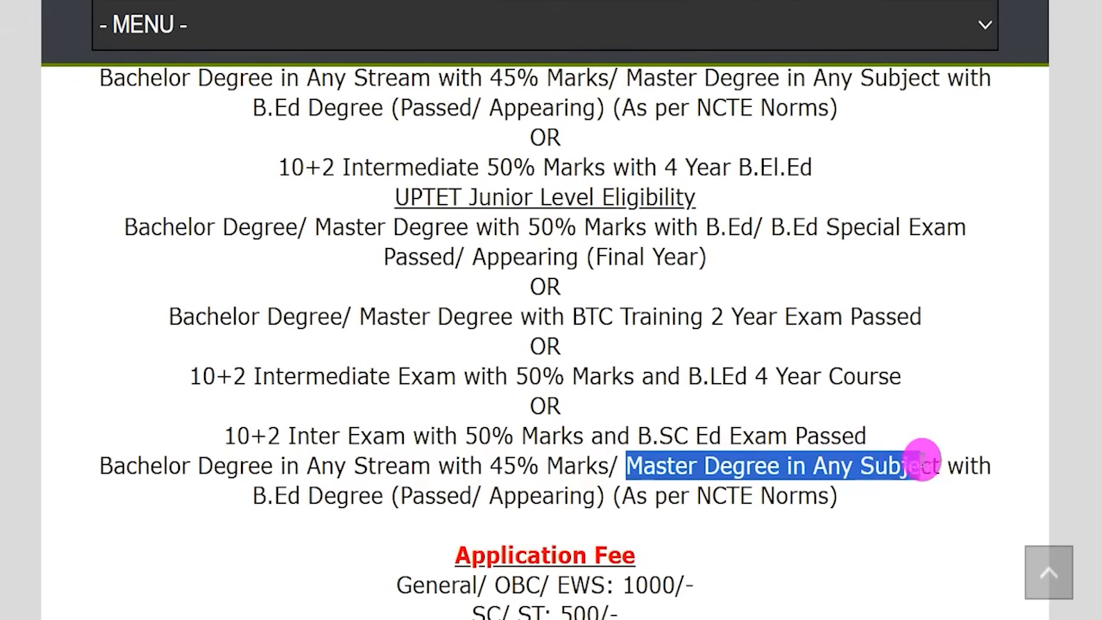
{"action": "left_click_drag", "start_coordinate": [274, 496], "coordinate": [586, 492]}
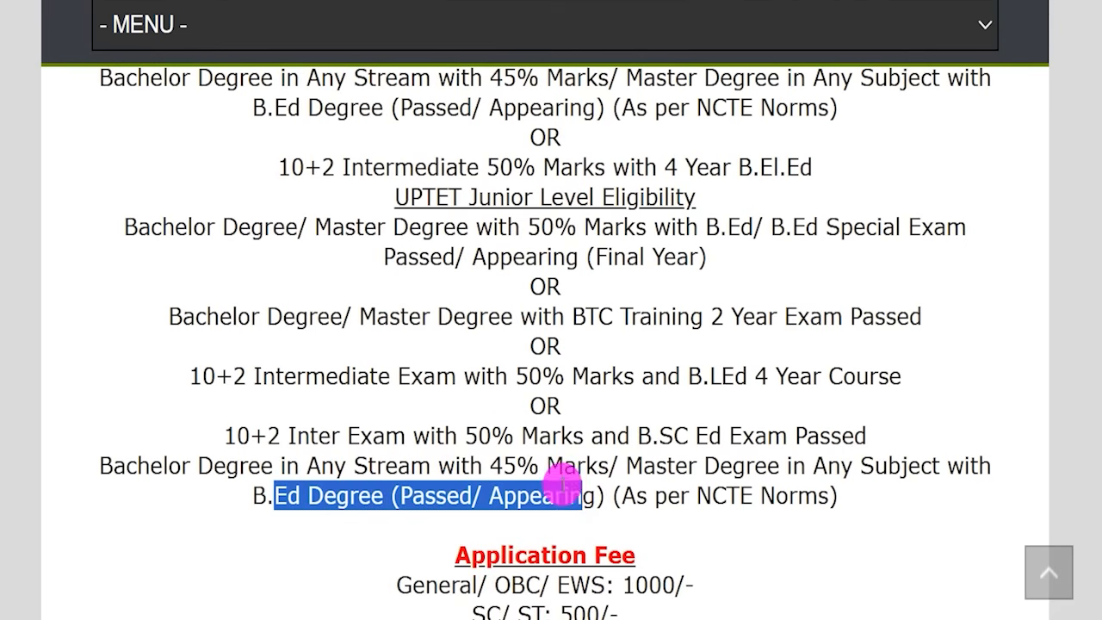
{"action": "left_click_drag", "start_coordinate": [476, 198], "coordinate": [590, 199]}
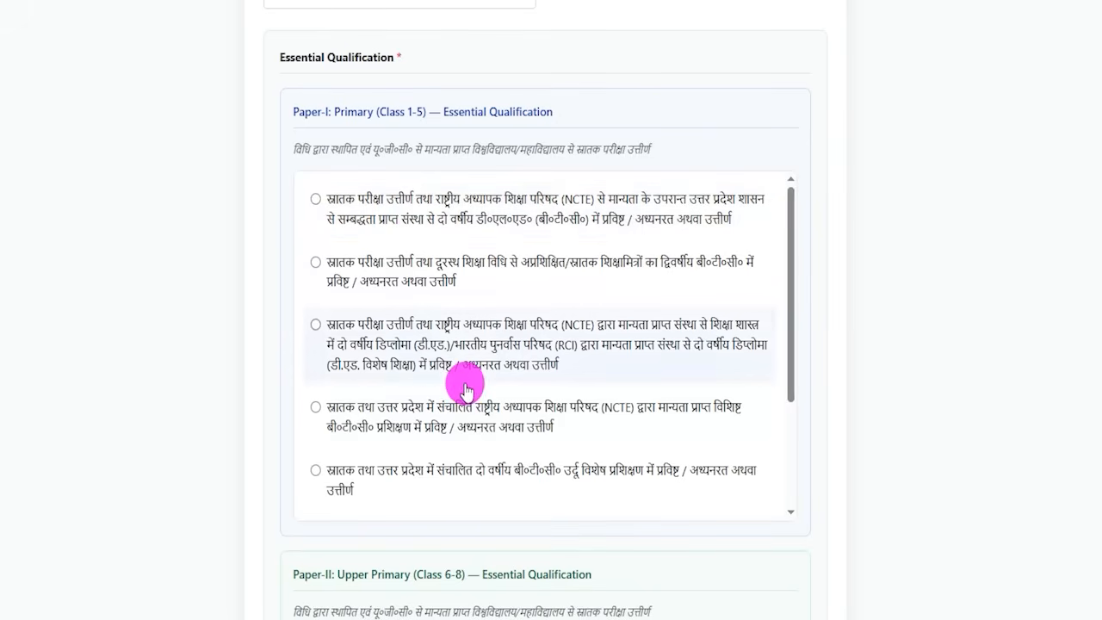
For Paper-I Primary, select the essential qualification of Intermediate with minimum 50% marks and the four-year B.El.Ed
{"action": "scroll", "coordinate": [450, 375], "scroll_direction": "down", "scroll_amount": 2}
{"action": "scroll", "coordinate": [454, 426], "scroll_direction": "down", "scroll_amount": 1}
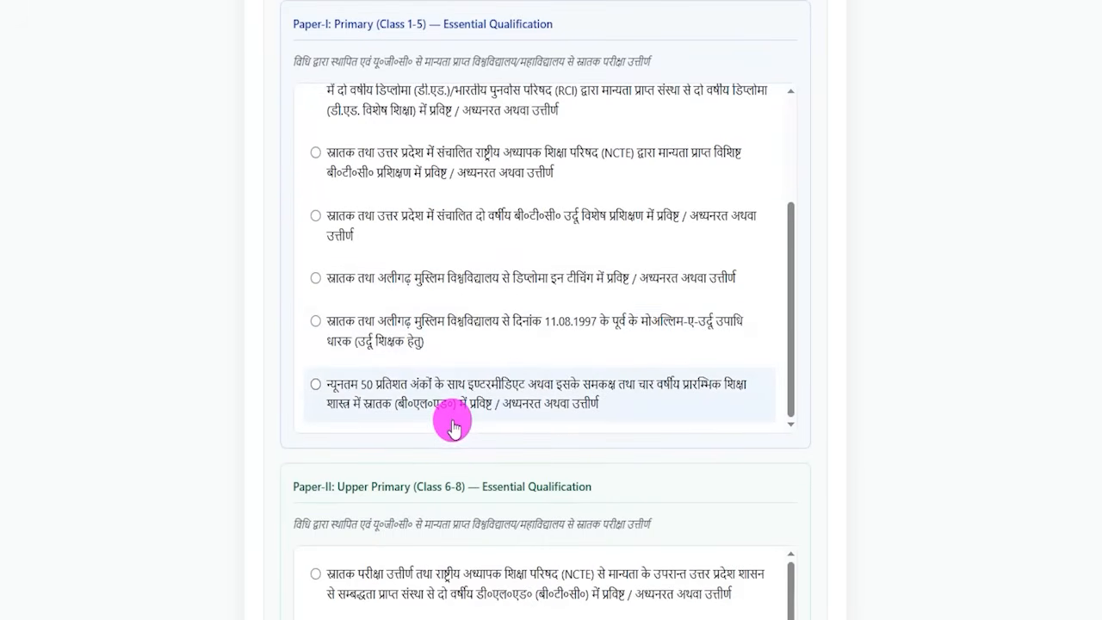
{"action": "left_click", "coordinate": [316, 384]}
{"action": "scroll", "coordinate": [387, 485], "scroll_direction": "down", "scroll_amount": 2}
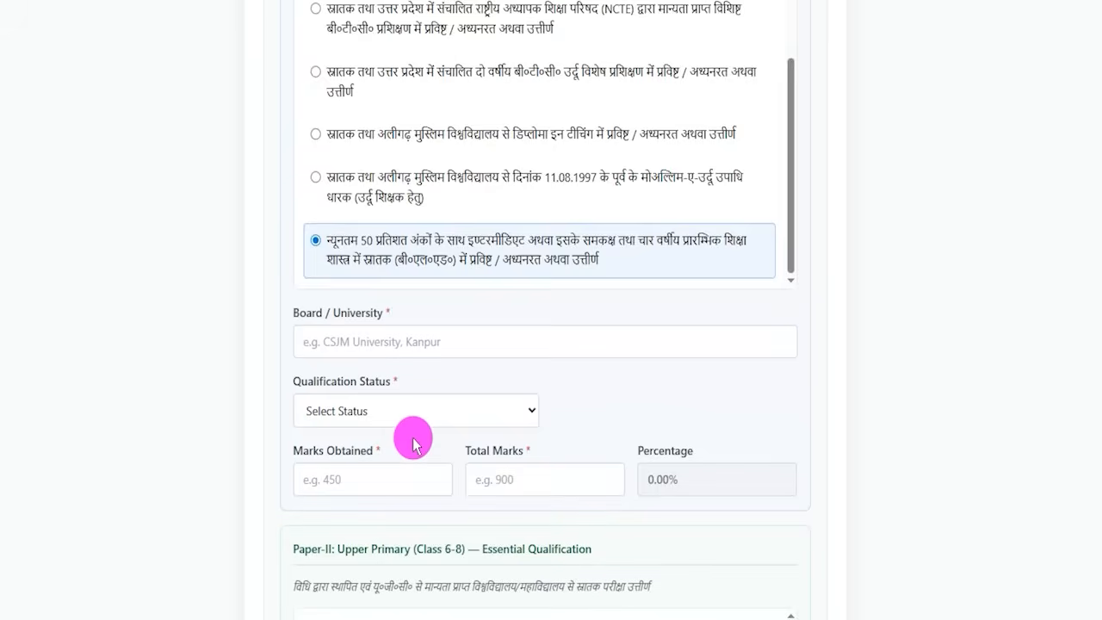
Enter CCS as the Board / University for the Paper-I Primary qualification
{"action": "left_click_drag", "start_coordinate": [314, 282], "coordinate": [329, 304]}
{"action": "left_click", "coordinate": [325, 307]}
{"action": "scroll", "coordinate": [438, 298], "scroll_direction": "up", "scroll_amount": 3}
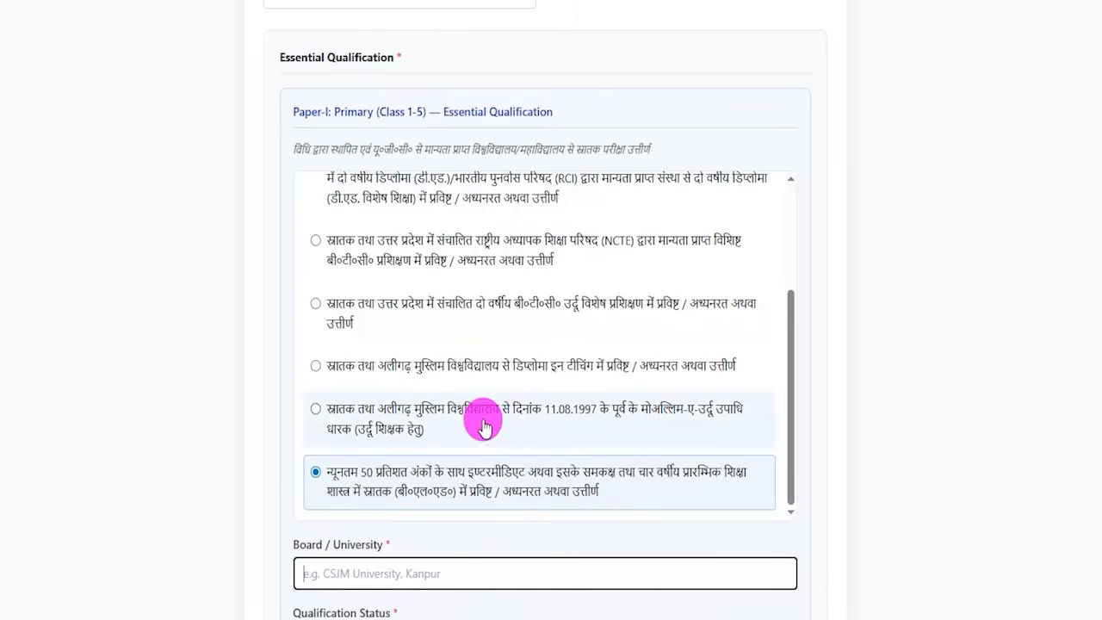
{"action": "scroll", "coordinate": [480, 404], "scroll_direction": "down", "scroll_amount": 3}
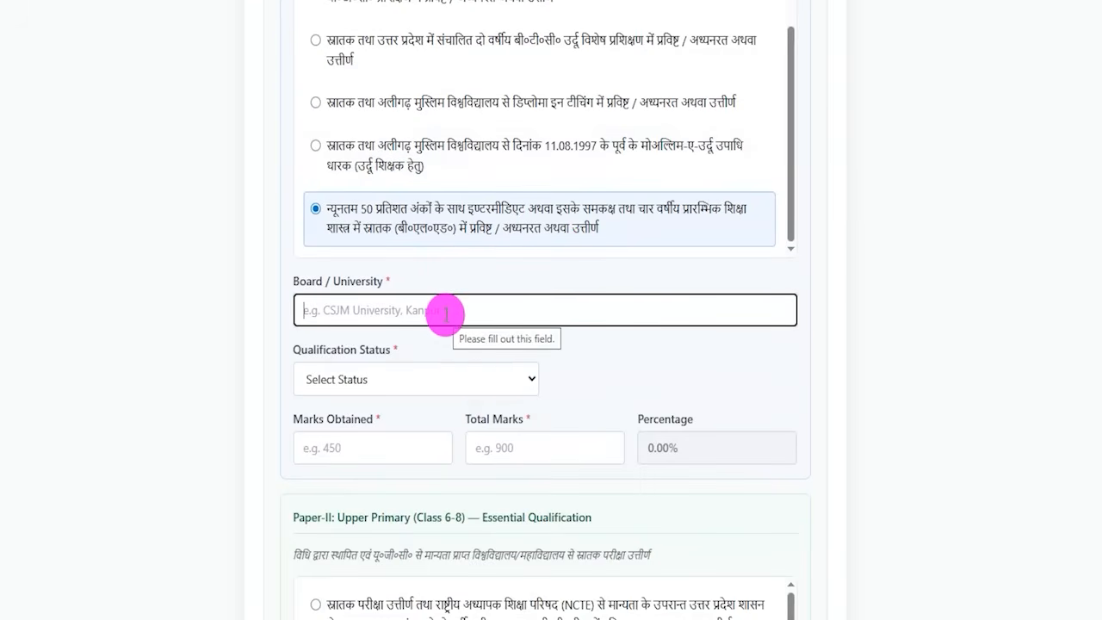
{"action": "left_click_drag", "start_coordinate": [295, 281], "coordinate": [345, 282]}
{"action": "left_click", "coordinate": [339, 311]}
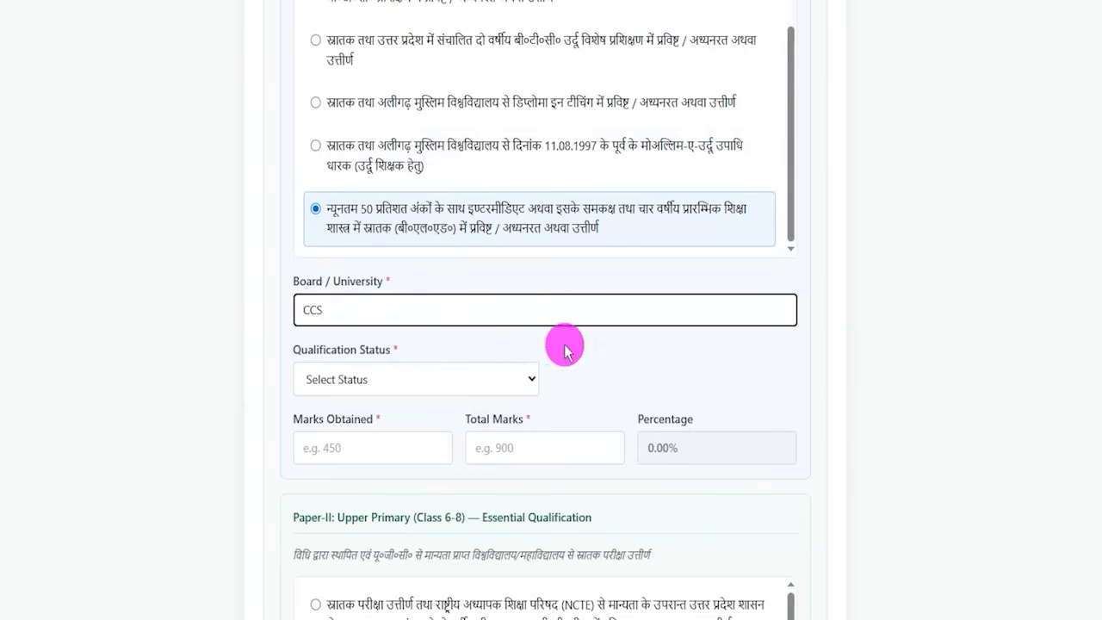
Try Pursuing as the Paper-I qualification status and look at the Expected Date of Graduation choices
{"action": "scroll", "coordinate": [473, 293], "scroll_direction": "down", "scroll_amount": 2}
{"action": "left_click", "coordinate": [399, 205]}
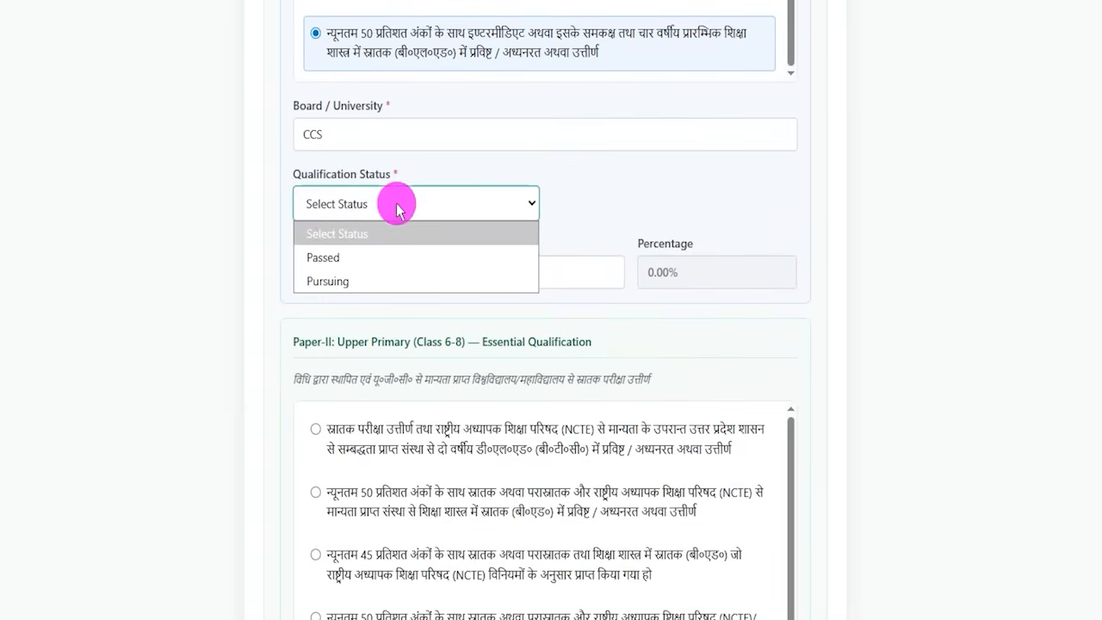
{"action": "left_click", "coordinate": [325, 277]}
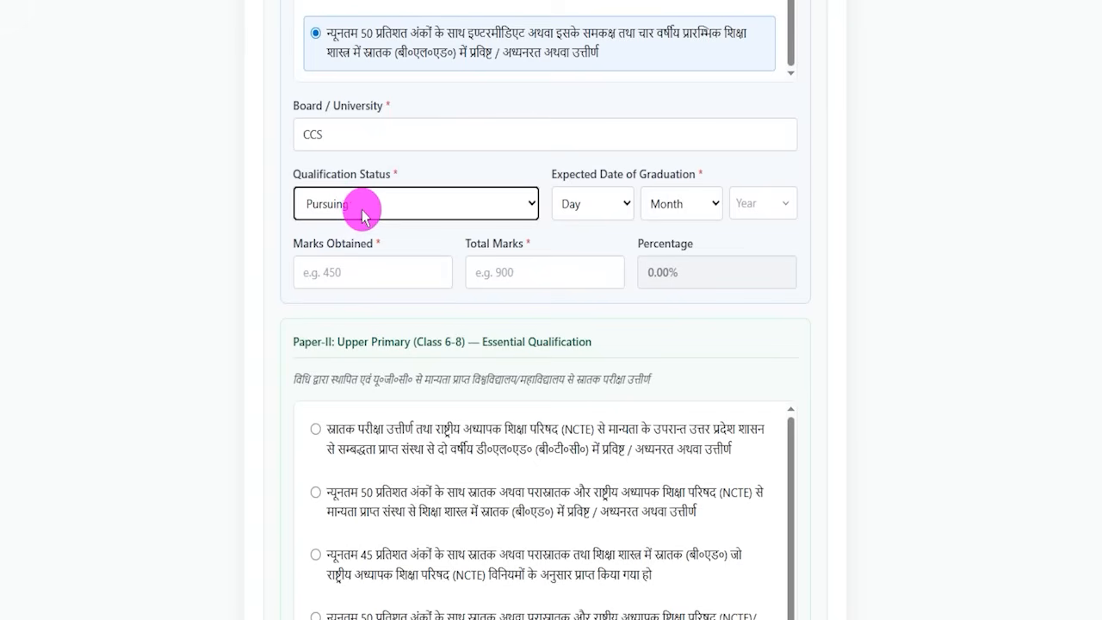
{"action": "left_click", "coordinate": [582, 207]}
{"action": "left_click", "coordinate": [674, 206]}
{"action": "left_click", "coordinate": [674, 206]}
{"action": "left_click", "coordinate": [966, 267]}
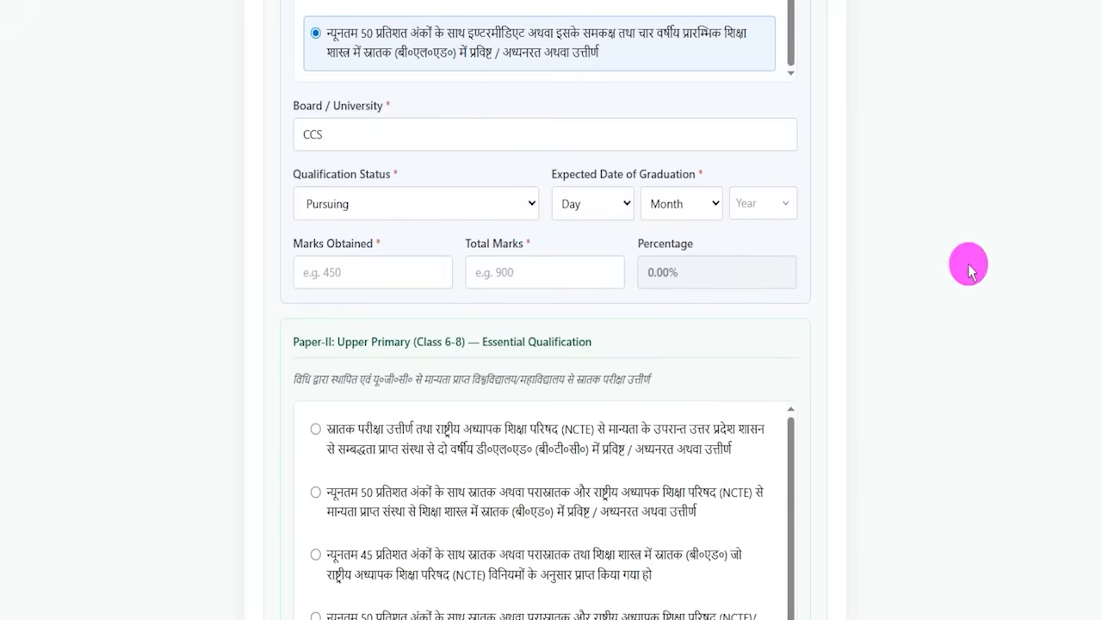
Set the Paper-I qualification status to Passed and look through the Date of Graduation / Marksheet choices
{"action": "left_click", "coordinate": [357, 198]}
{"action": "left_click", "coordinate": [337, 256]}
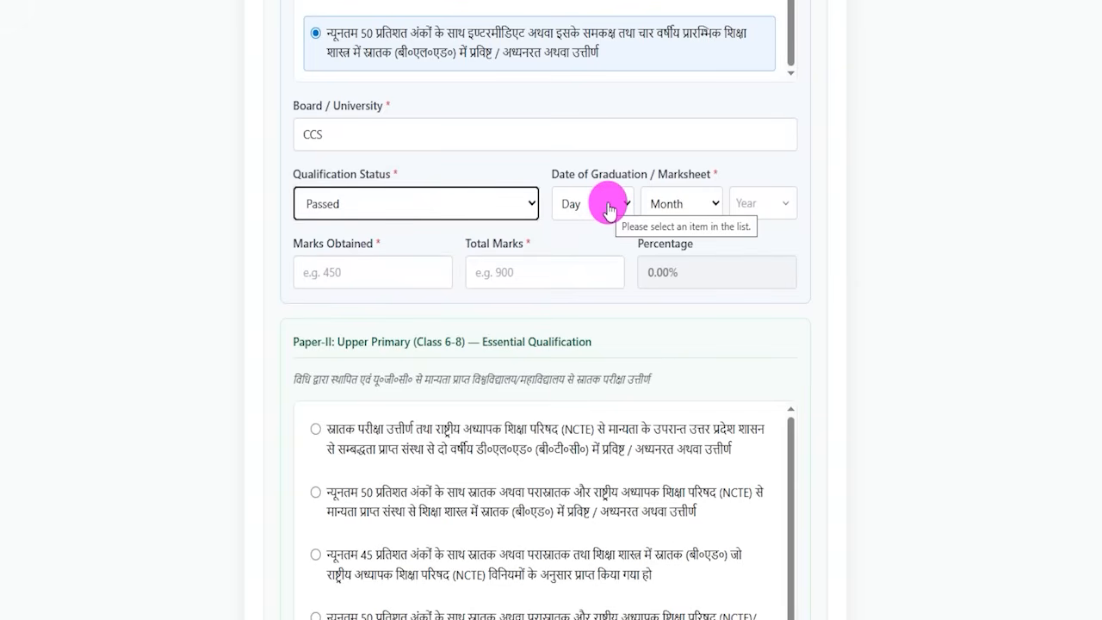
{"action": "left_click", "coordinate": [672, 204]}
{"action": "left_click", "coordinate": [757, 204]}
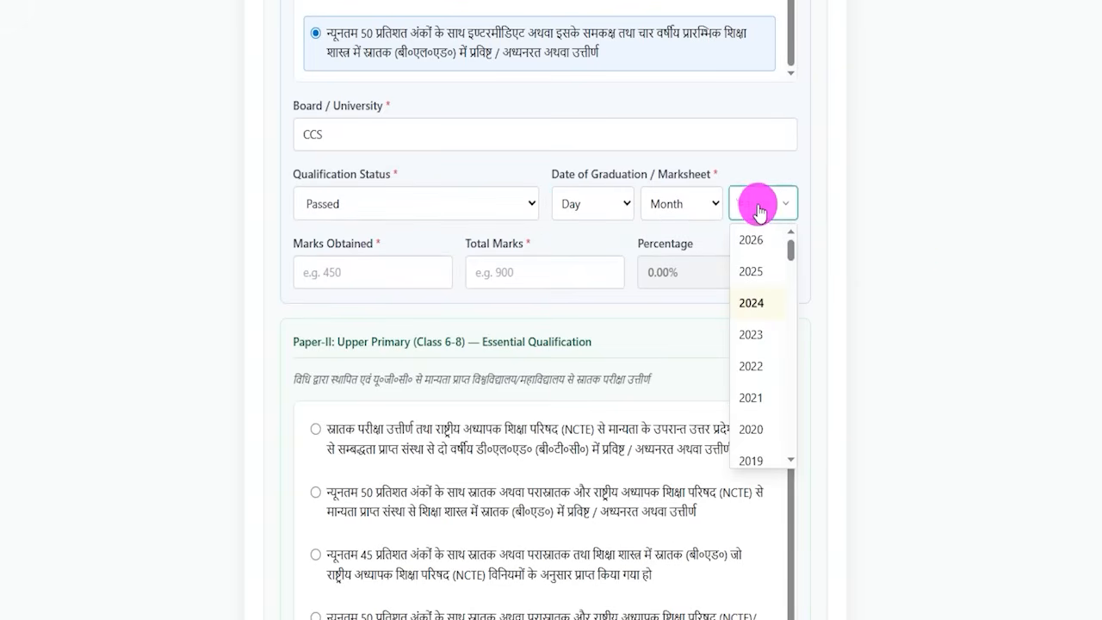
{"action": "left_click", "coordinate": [1003, 297]}
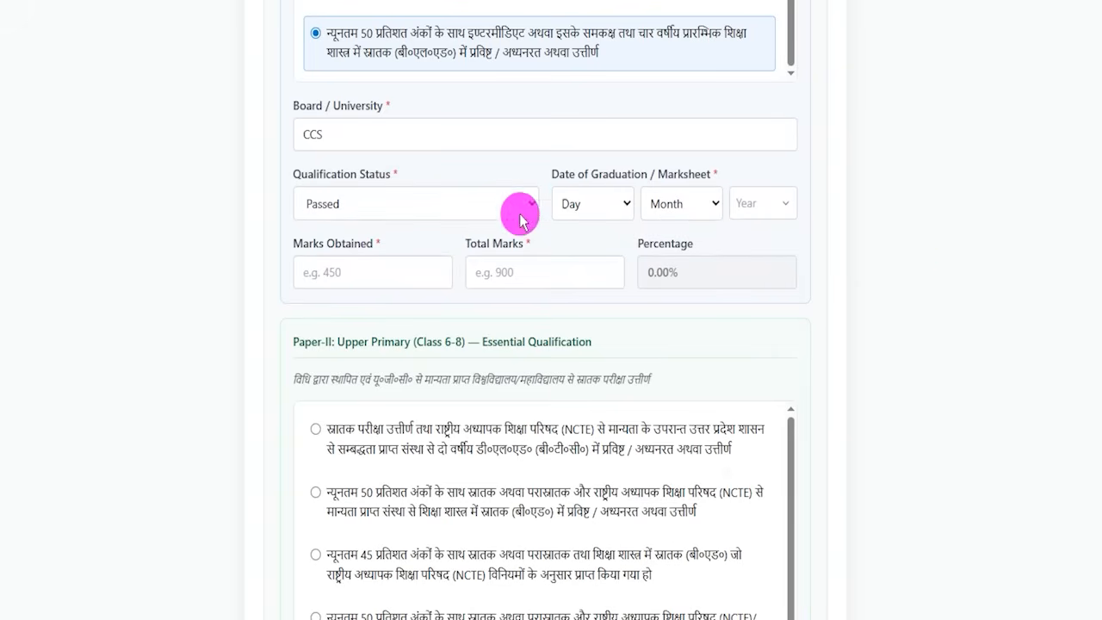
Enter 450 marks obtained out of 600 total for Paper-I and check the calculated percentage
{"action": "left_click", "coordinate": [344, 273]}
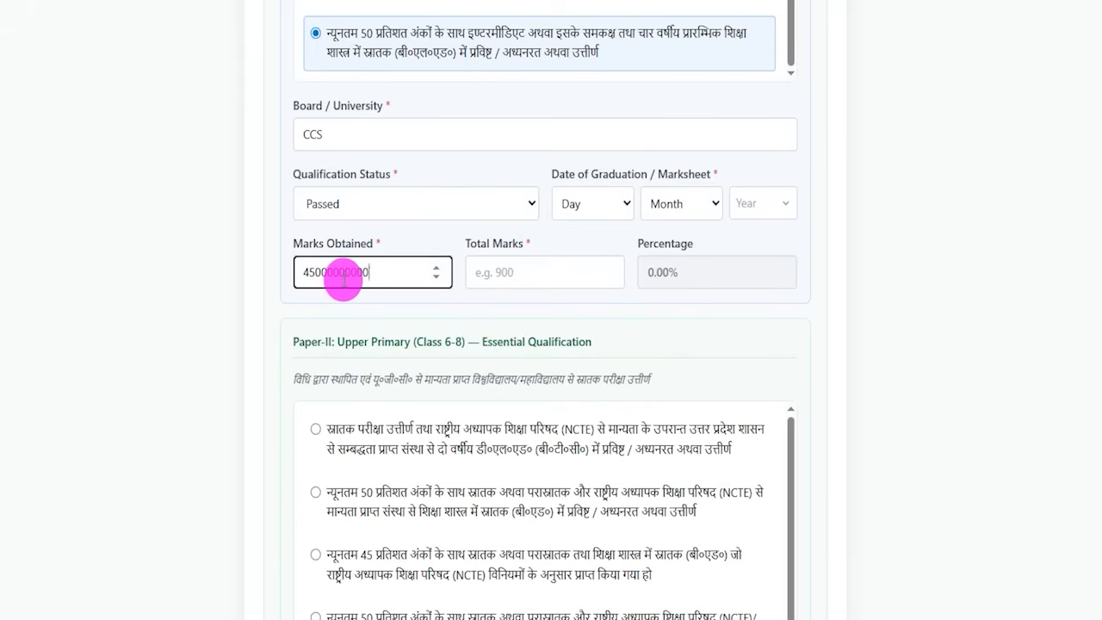
{"action": "left_click", "coordinate": [517, 274]}
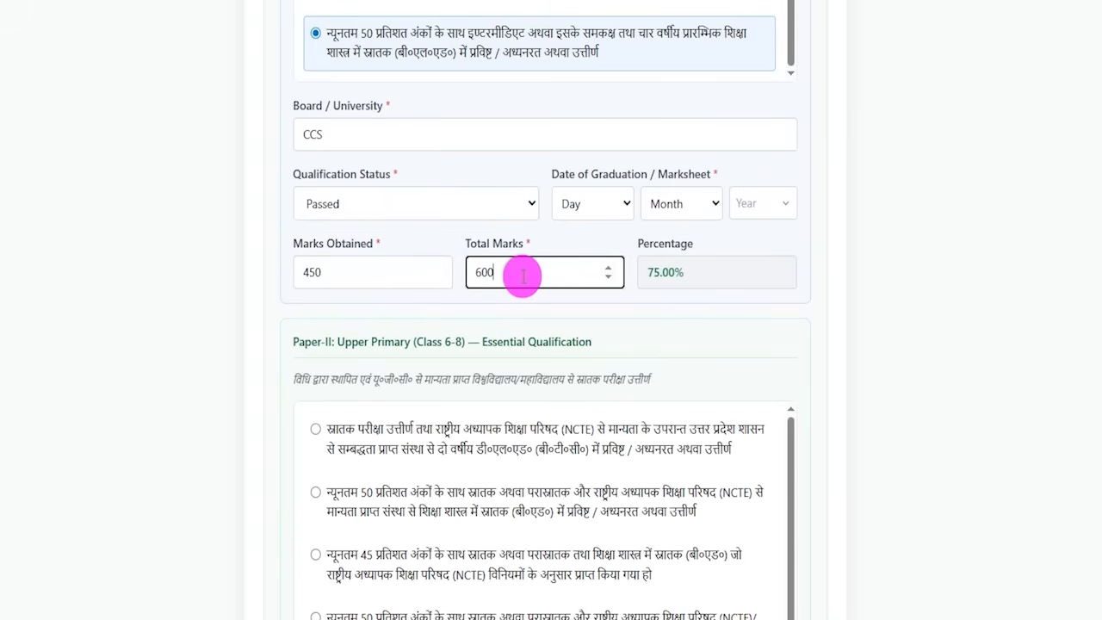
{"action": "left_click", "coordinate": [652, 272]}
{"action": "double_click", "coordinate": [660, 268]}
{"action": "scroll", "coordinate": [556, 278], "scroll_direction": "up", "scroll_amount": 2}
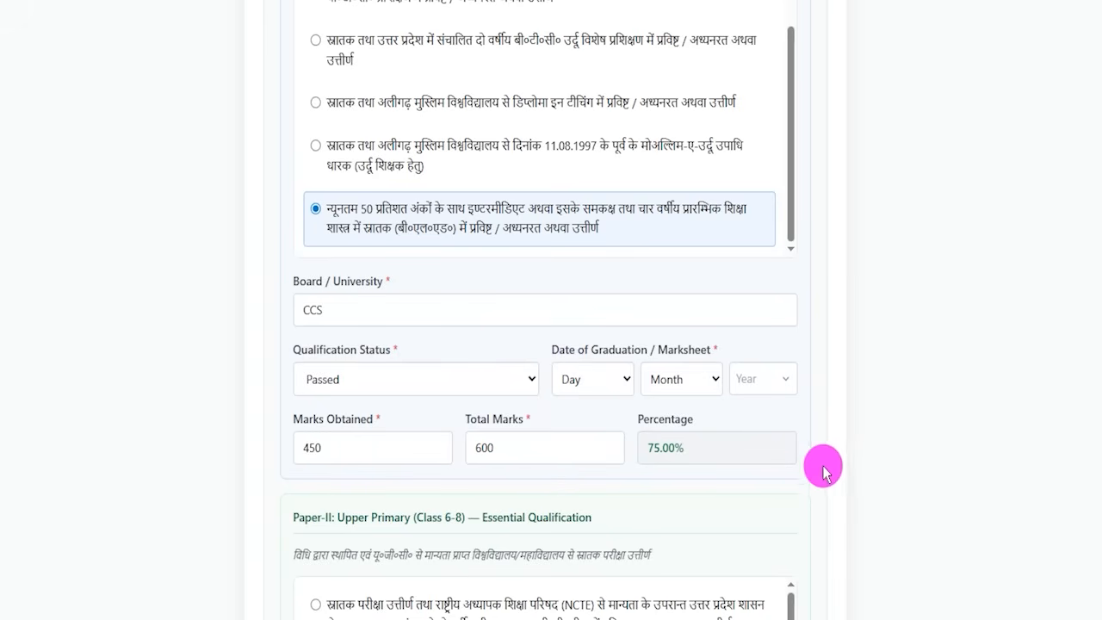
For Paper-II Upper Primary, select the qualification of graduation with at least 50% marks and RCI-recognised one-year B.Ed (Special Education)
{"action": "scroll", "coordinate": [824, 460], "scroll_direction": "down", "scroll_amount": 3}
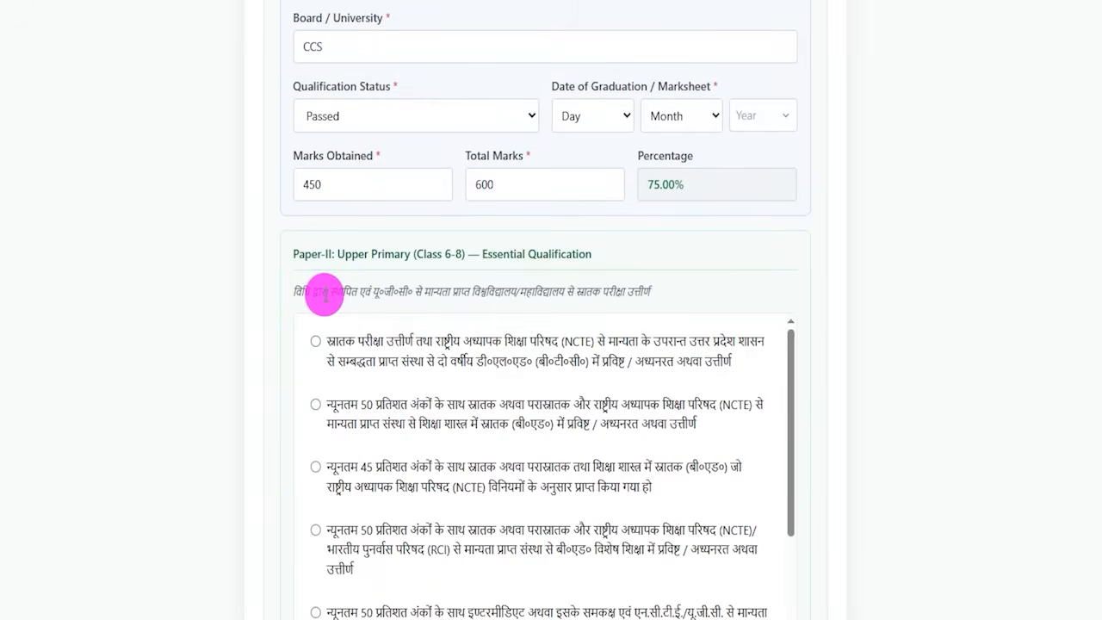
{"action": "left_click_drag", "start_coordinate": [418, 255], "coordinate": [434, 256]}
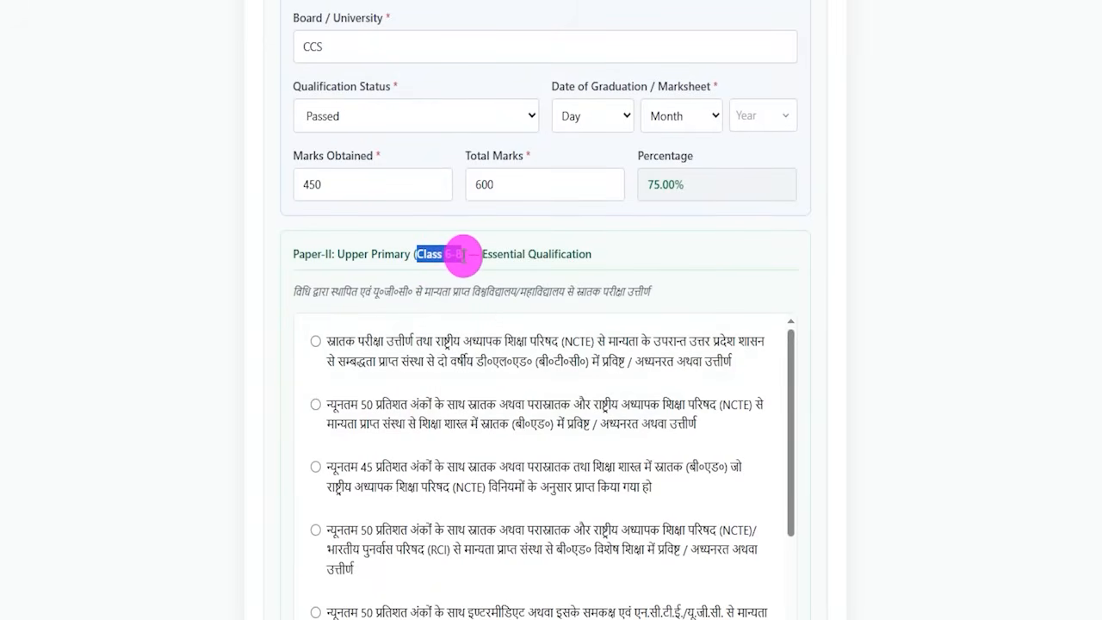
{"action": "left_click_drag", "start_coordinate": [463, 254], "coordinate": [527, 256]}
{"action": "scroll", "coordinate": [886, 356], "scroll_direction": "down", "scroll_amount": 2}
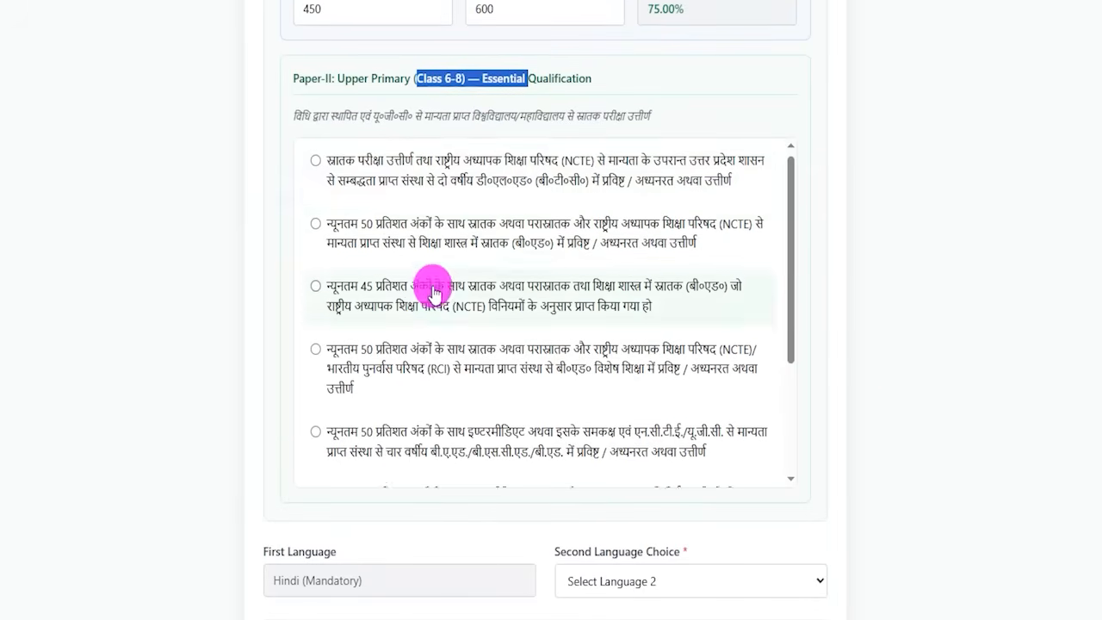
{"action": "scroll", "coordinate": [431, 288], "scroll_direction": "down", "scroll_amount": 3}
{"action": "left_click", "coordinate": [312, 444]}
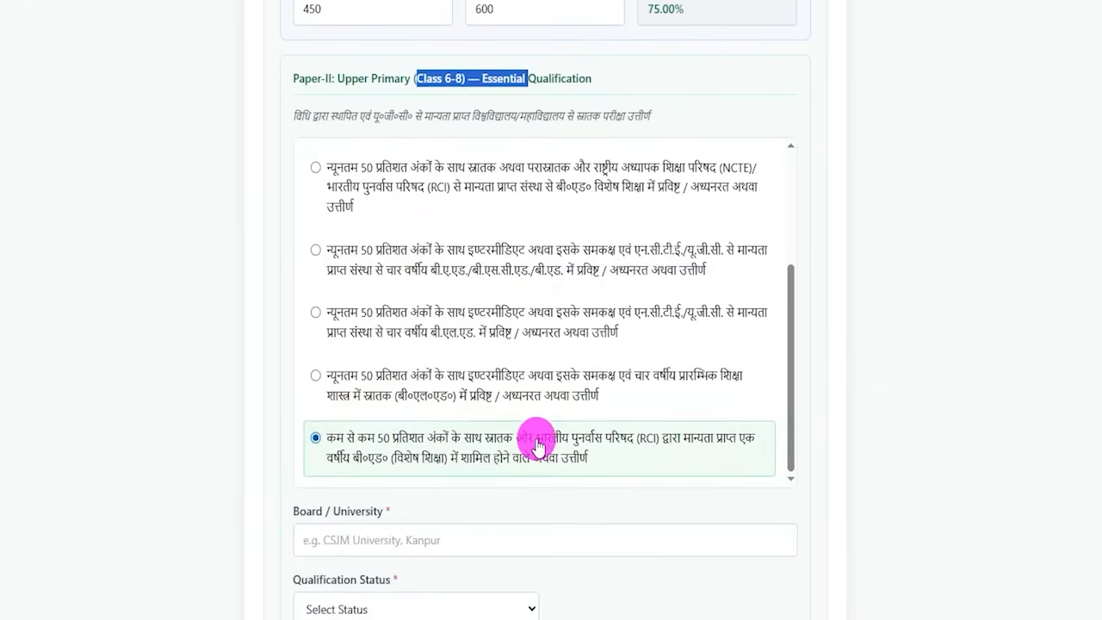
Set the Paper-II qualification status to Passed and look through the month and year choices for the graduation date
{"action": "scroll", "coordinate": [548, 364], "scroll_direction": "down", "scroll_amount": 3}
{"action": "left_click_drag", "start_coordinate": [307, 248], "coordinate": [372, 259]}
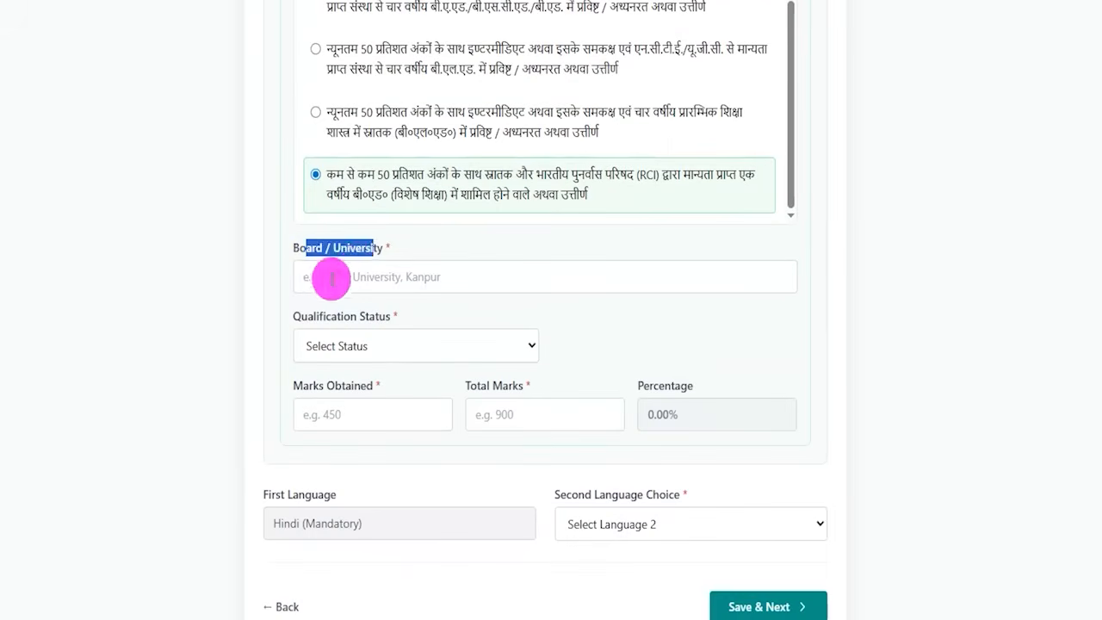
{"action": "left_click", "coordinate": [362, 276]}
{"action": "left_click", "coordinate": [326, 352]}
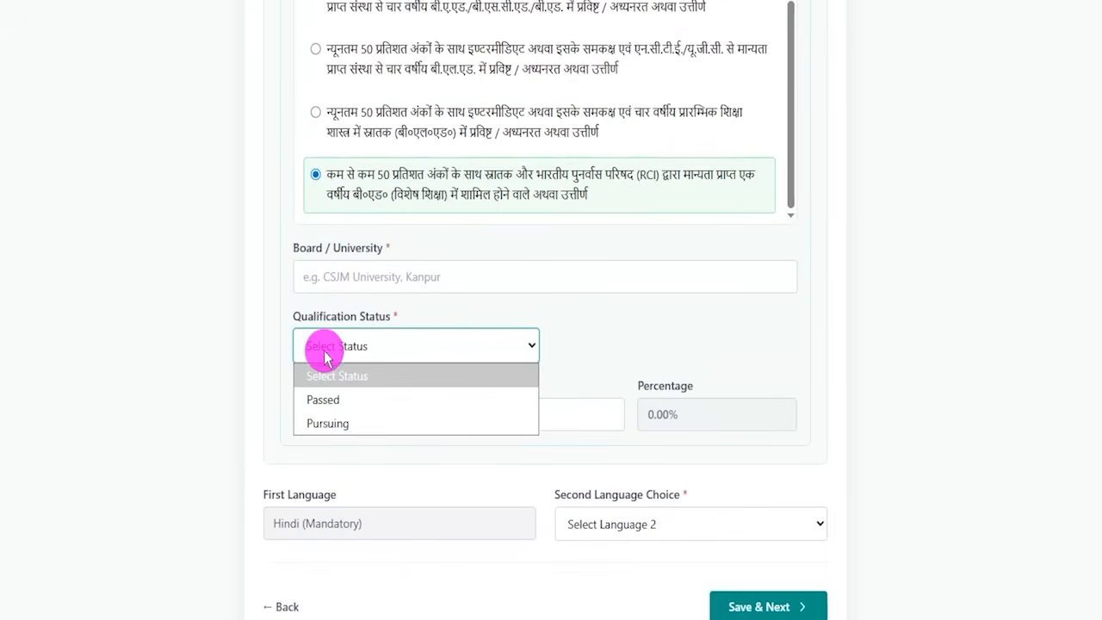
{"action": "left_click", "coordinate": [336, 400]}
{"action": "left_click", "coordinate": [632, 356]}
{"action": "left_click", "coordinate": [658, 355]}
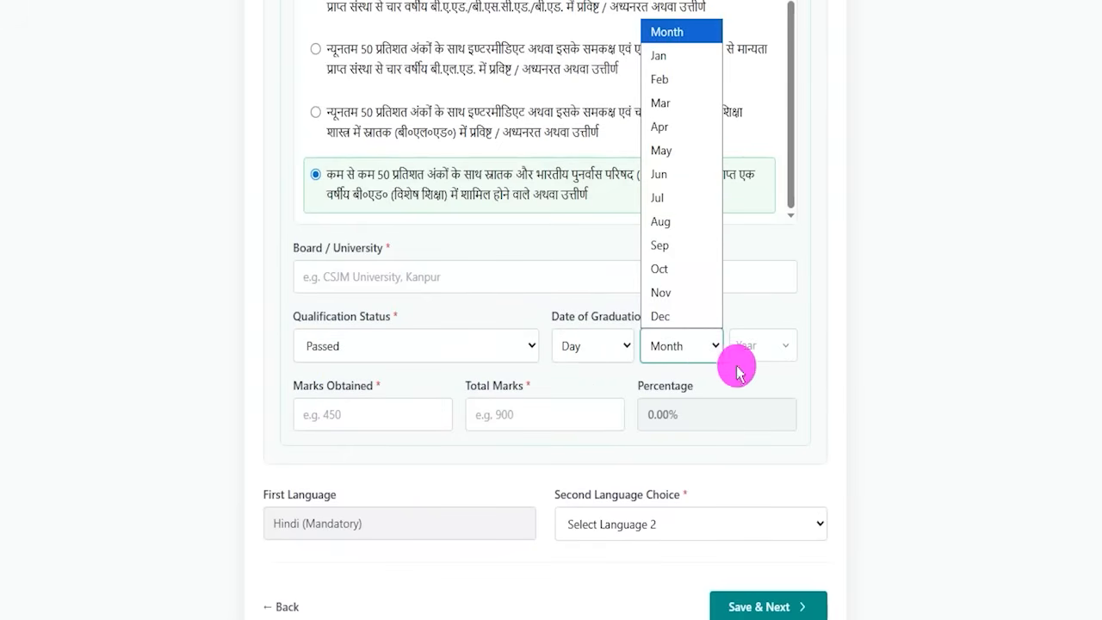
{"action": "left_click", "coordinate": [741, 355]}
{"action": "left_click", "coordinate": [746, 366]}
{"action": "left_click", "coordinate": [885, 426]}
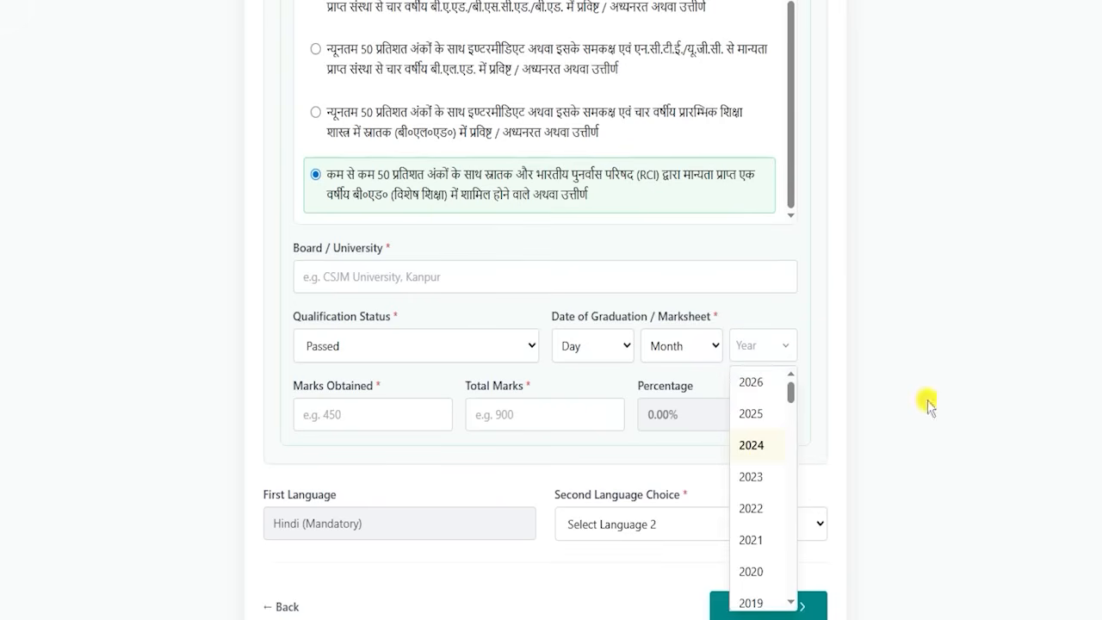
{"action": "left_click", "coordinate": [265, 351]}
Enter 450 marks obtained out of 600 total for Paper-II and check the calculated percentage
{"action": "left_click", "coordinate": [342, 393]}
{"action": "left_click_drag", "start_coordinate": [304, 386], "coordinate": [351, 384]}
{"action": "left_click", "coordinate": [351, 410]}
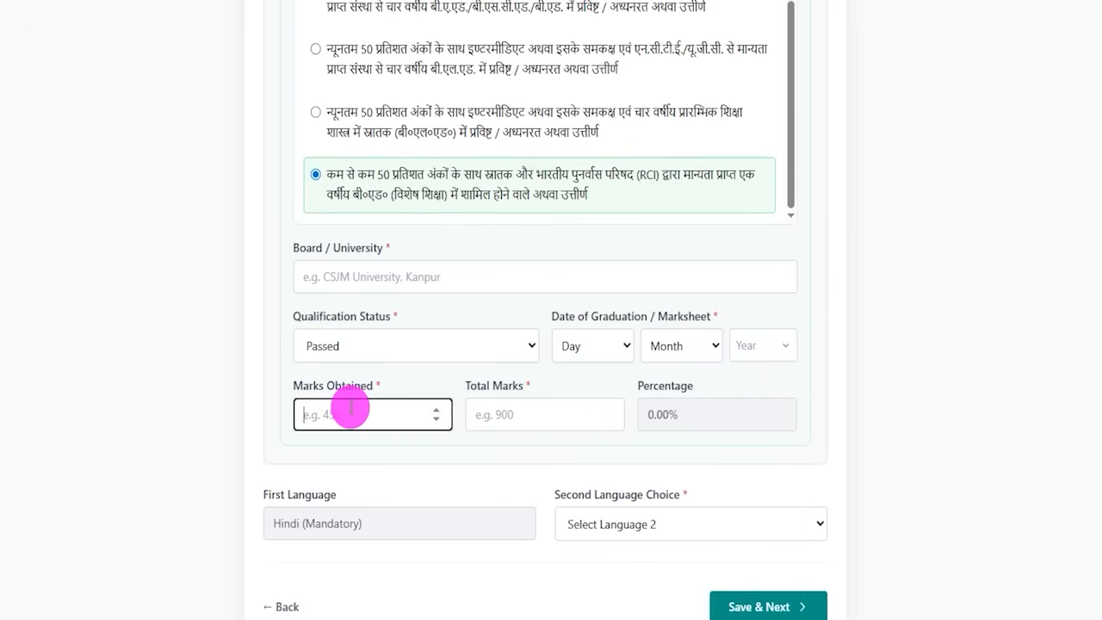
{"action": "key", "text": "Tab"}
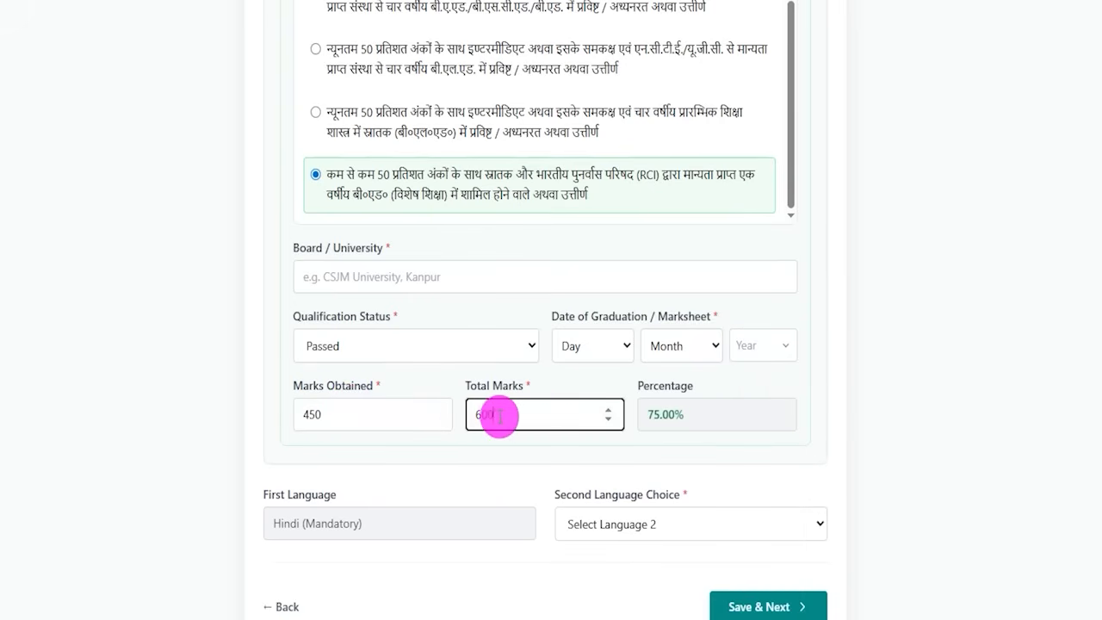
{"action": "left_click", "coordinate": [874, 426]}
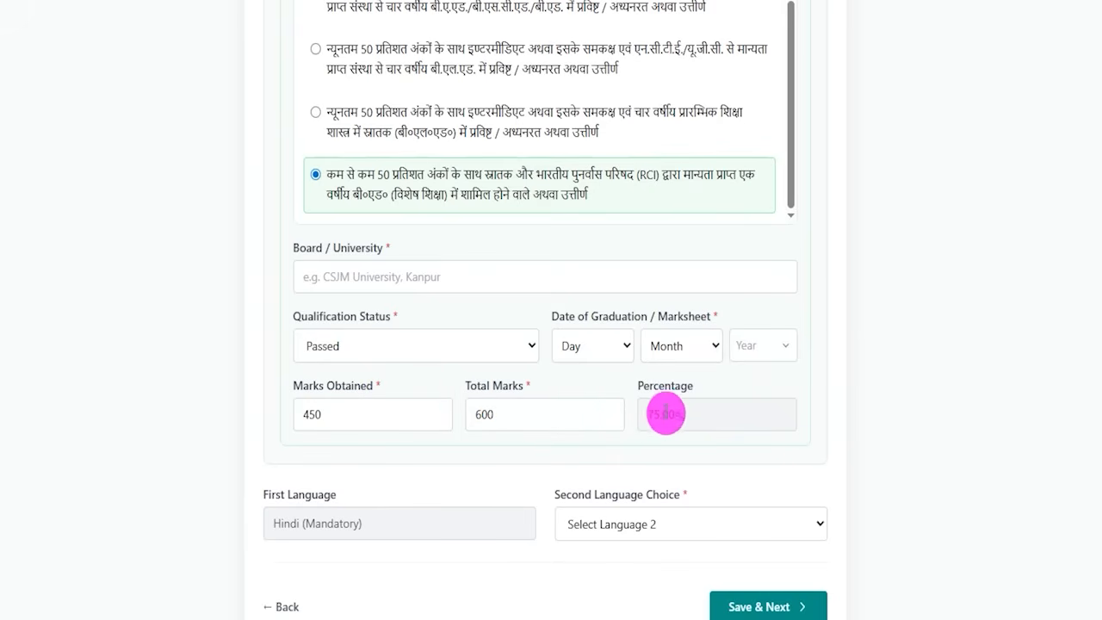
{"action": "left_click_drag", "start_coordinate": [650, 416], "coordinate": [685, 415]}
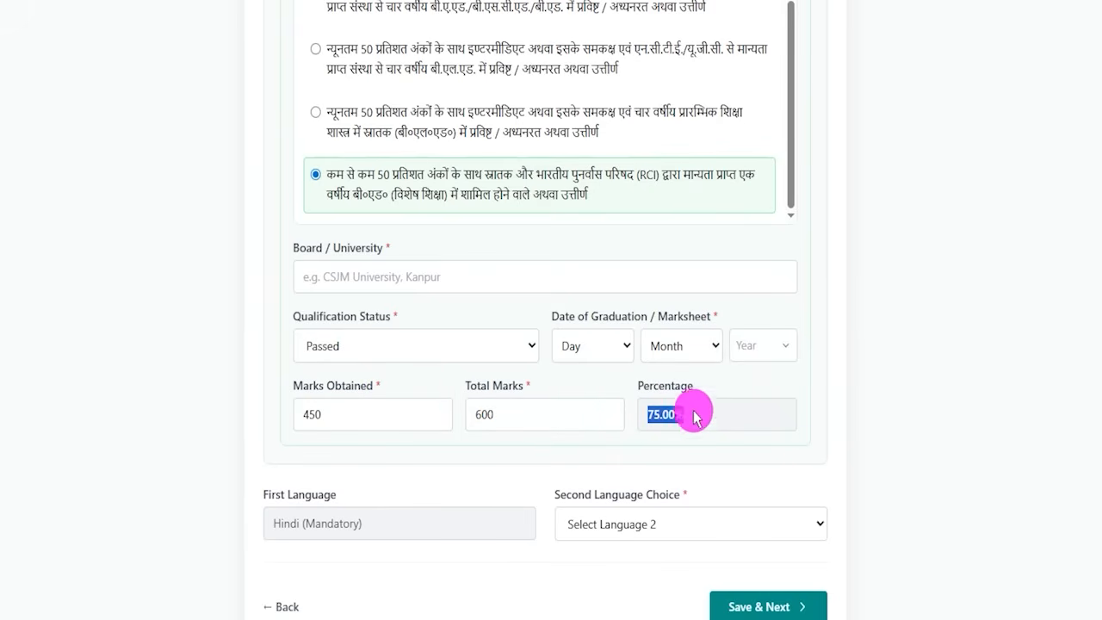
Choose English as the second language and save the exam preferences to continue to the exam documents
{"action": "scroll", "coordinate": [683, 425], "scroll_direction": "down", "scroll_amount": 3}
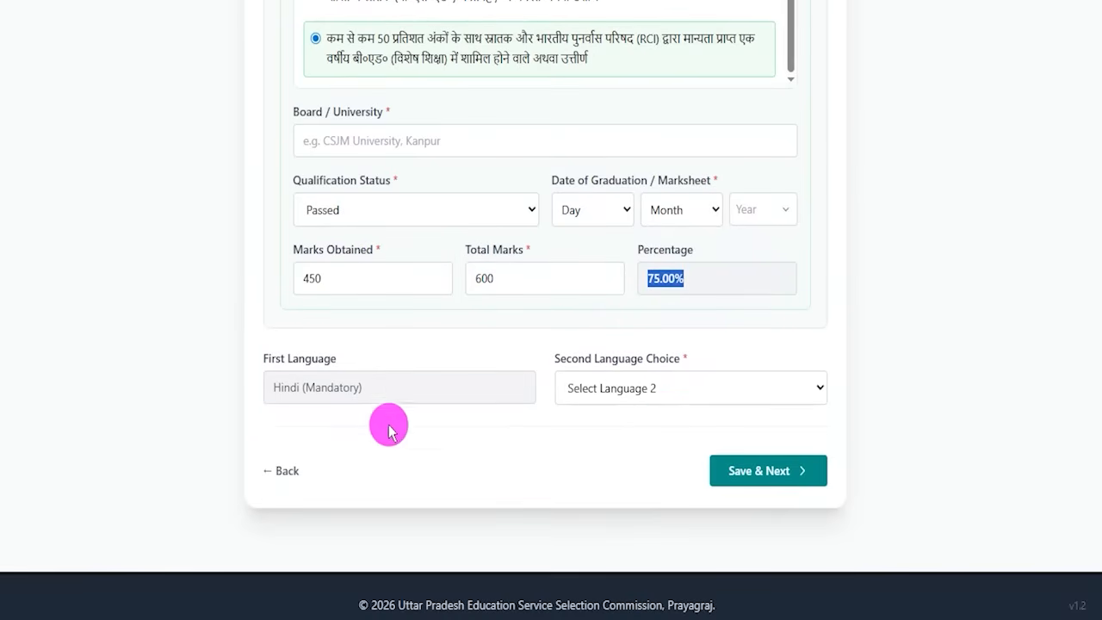
{"action": "left_click", "coordinate": [400, 384]}
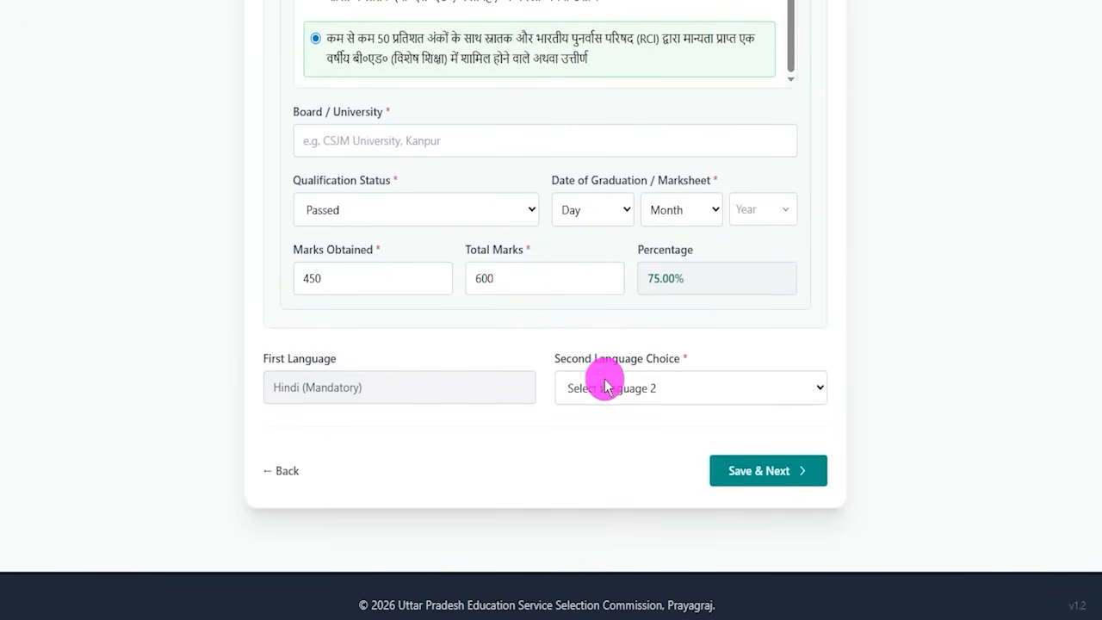
{"action": "left_click_drag", "start_coordinate": [573, 359], "coordinate": [659, 365]}
{"action": "left_click", "coordinate": [641, 390]}
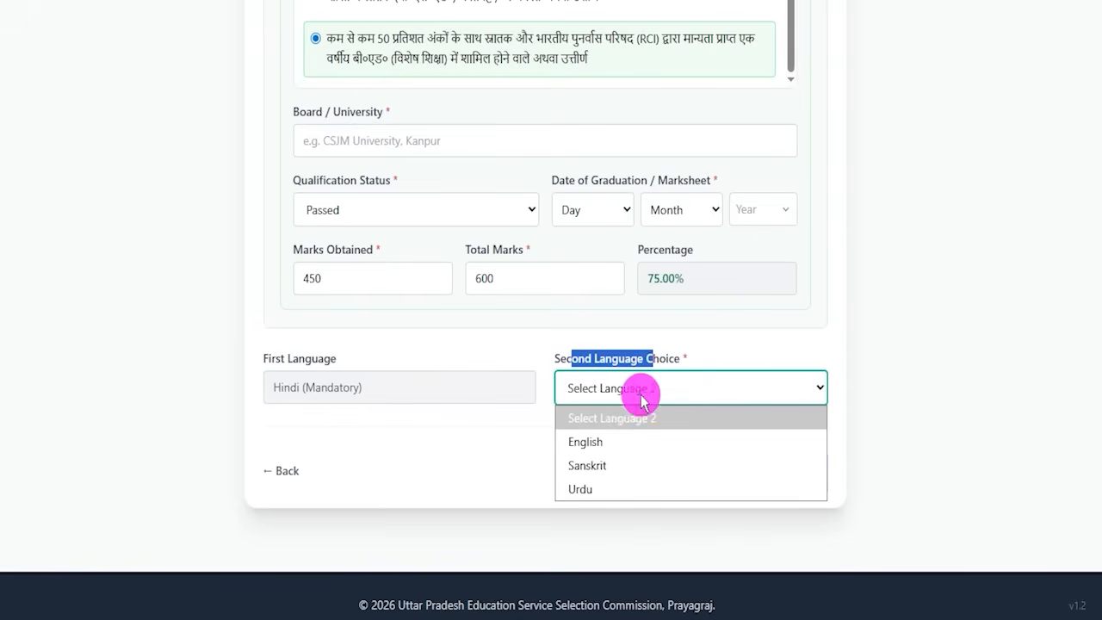
{"action": "left_click", "coordinate": [593, 442]}
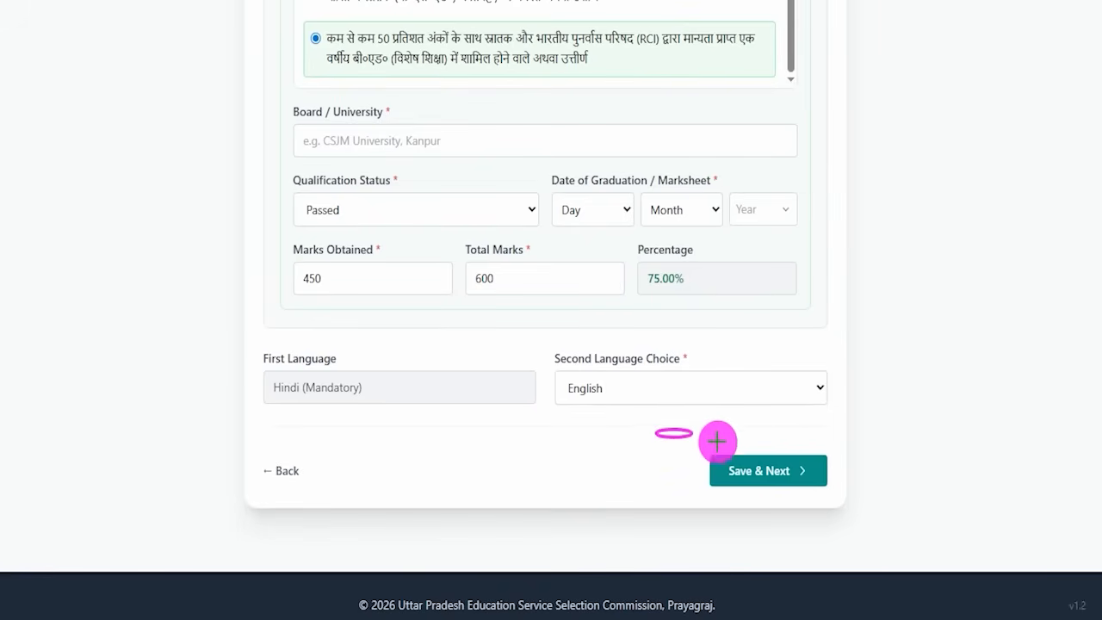
{"action": "left_click", "coordinate": [827, 481]}
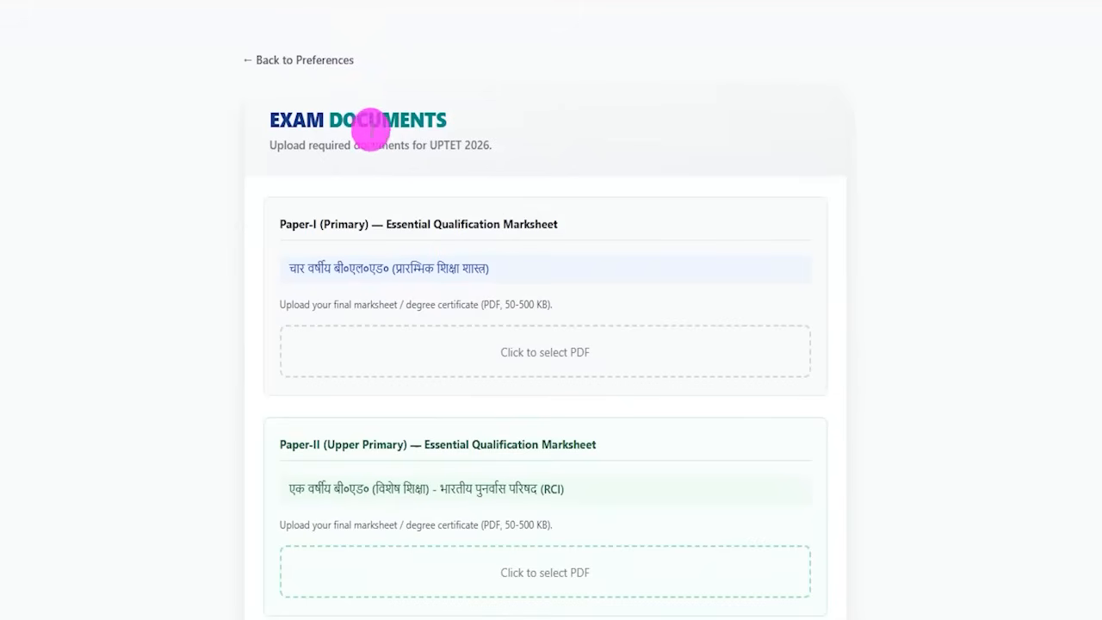
Examine the Paper-I and Paper-II marksheet upload sections, including the required PDF format and file size limits
{"action": "left_click_drag", "start_coordinate": [285, 119], "coordinate": [418, 121]}
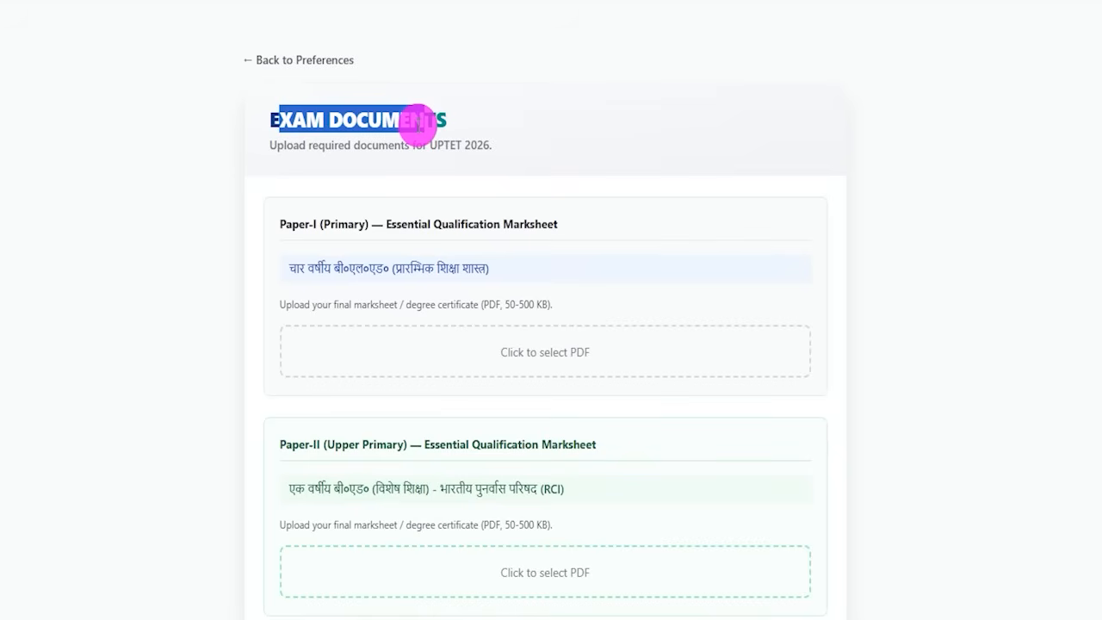
{"action": "left_click_drag", "start_coordinate": [505, 224], "coordinate": [541, 222]}
{"action": "scroll", "coordinate": [536, 227], "scroll_direction": "down", "scroll_amount": 2}
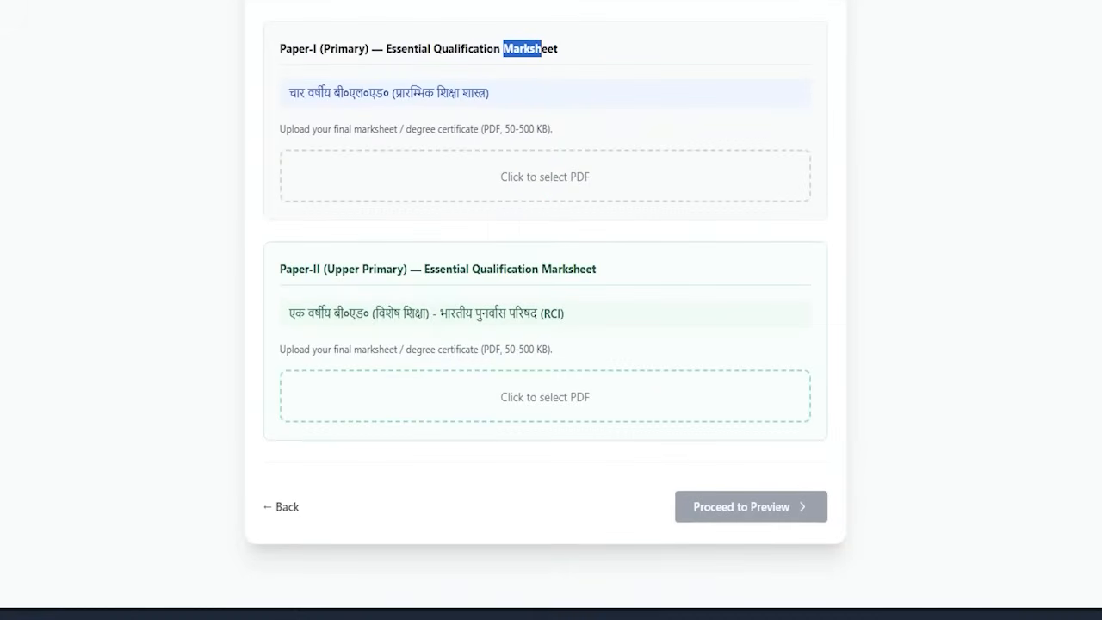
{"action": "key", "text": "ctrl+2"}
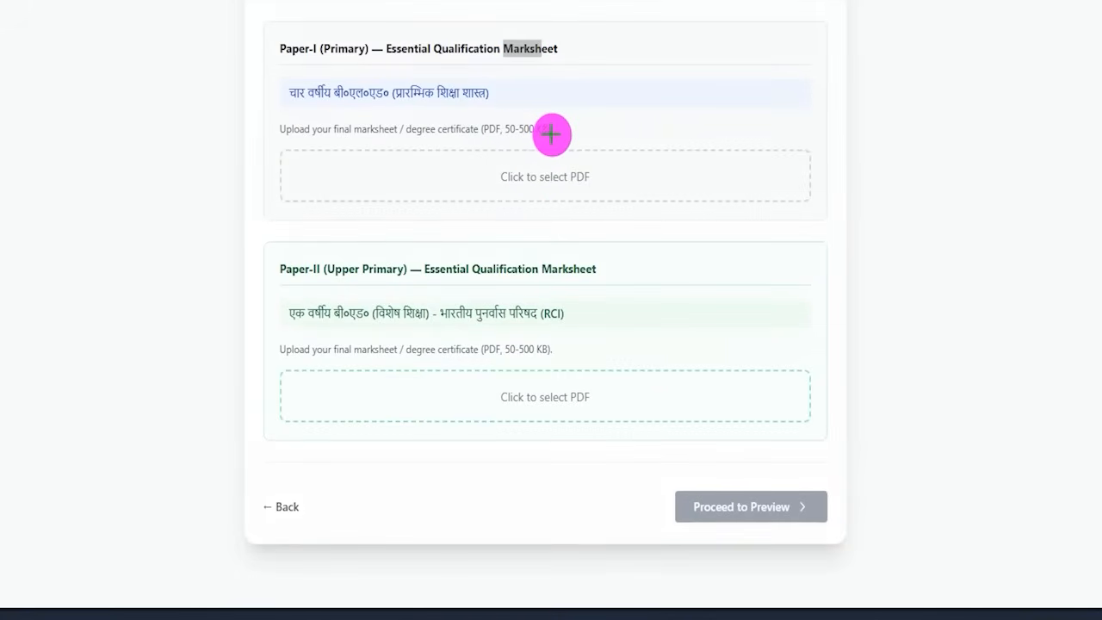
{"action": "left_click_drag", "start_coordinate": [554, 131], "coordinate": [600, 85]}
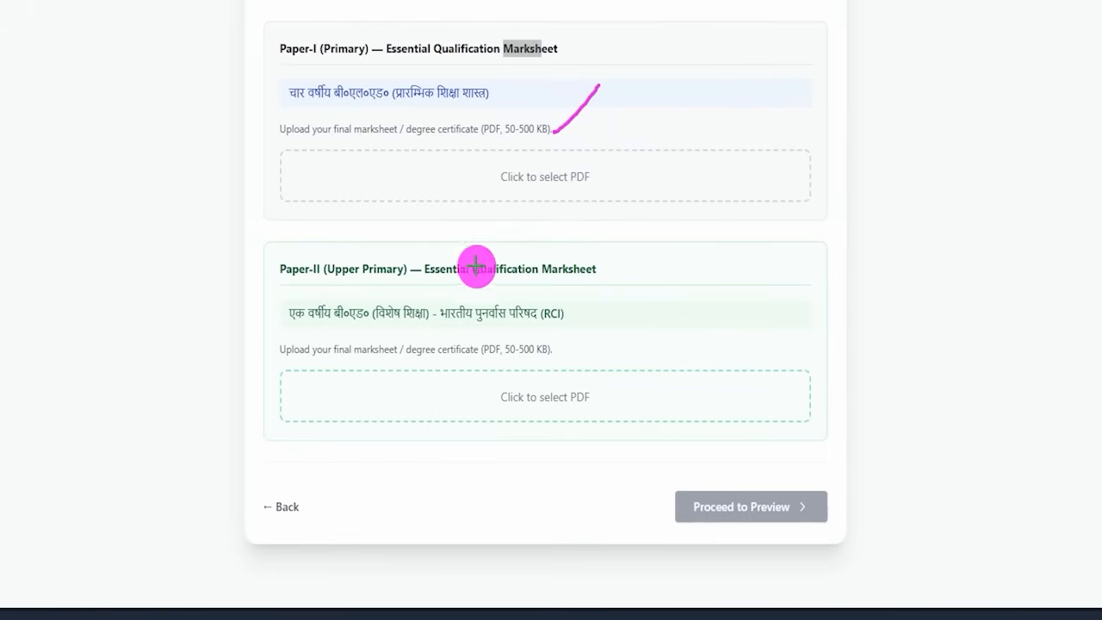
{"action": "left_click_drag", "start_coordinate": [607, 275], "coordinate": [631, 246]}
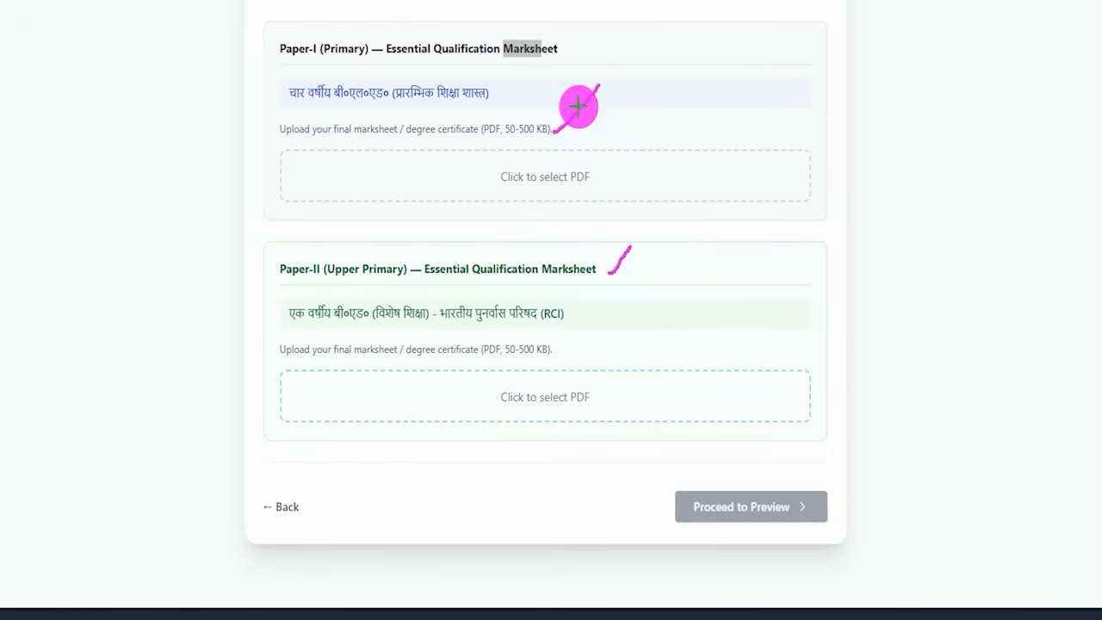
{"action": "left_click_drag", "start_coordinate": [568, 53], "coordinate": [588, 31]}
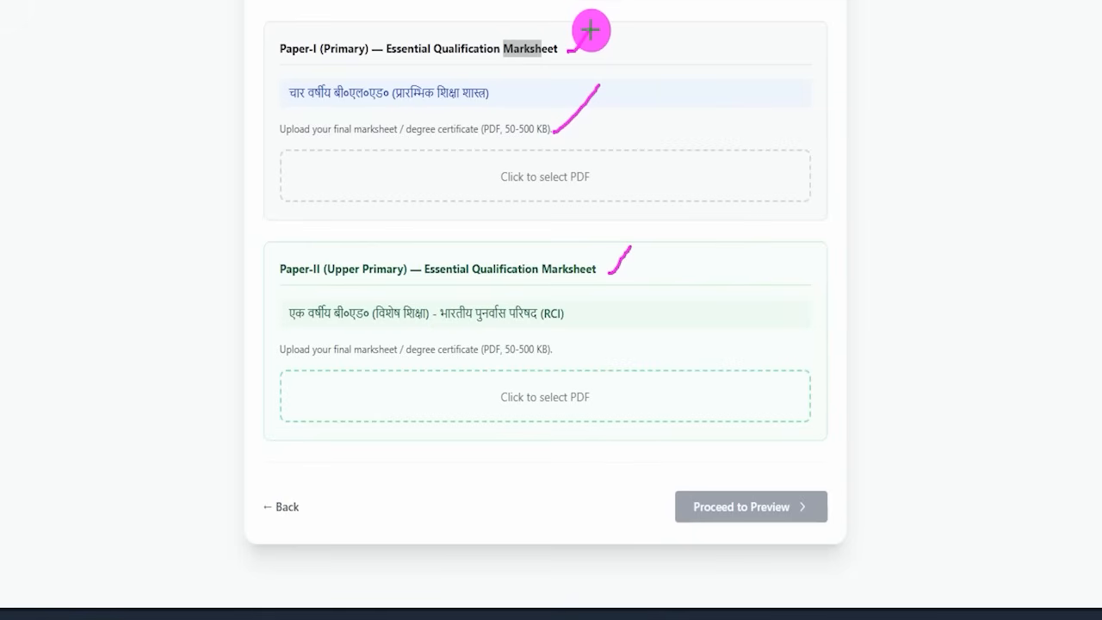
{"action": "left_click_drag", "start_coordinate": [590, 30], "coordinate": [589, 33]}
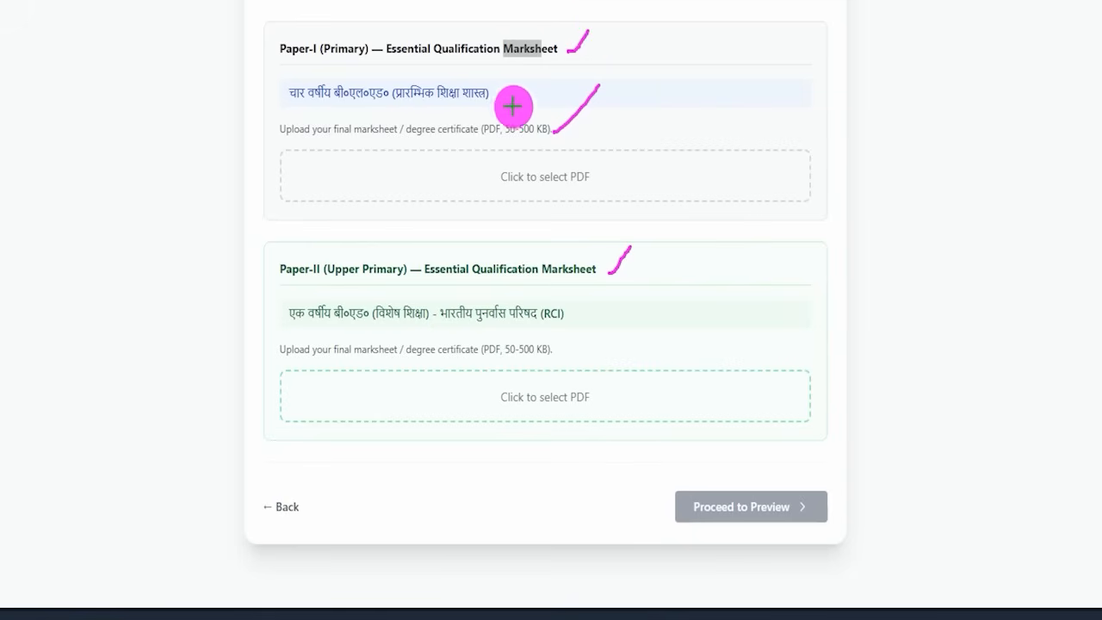
{"action": "left_click_drag", "start_coordinate": [506, 137], "coordinate": [552, 138]}
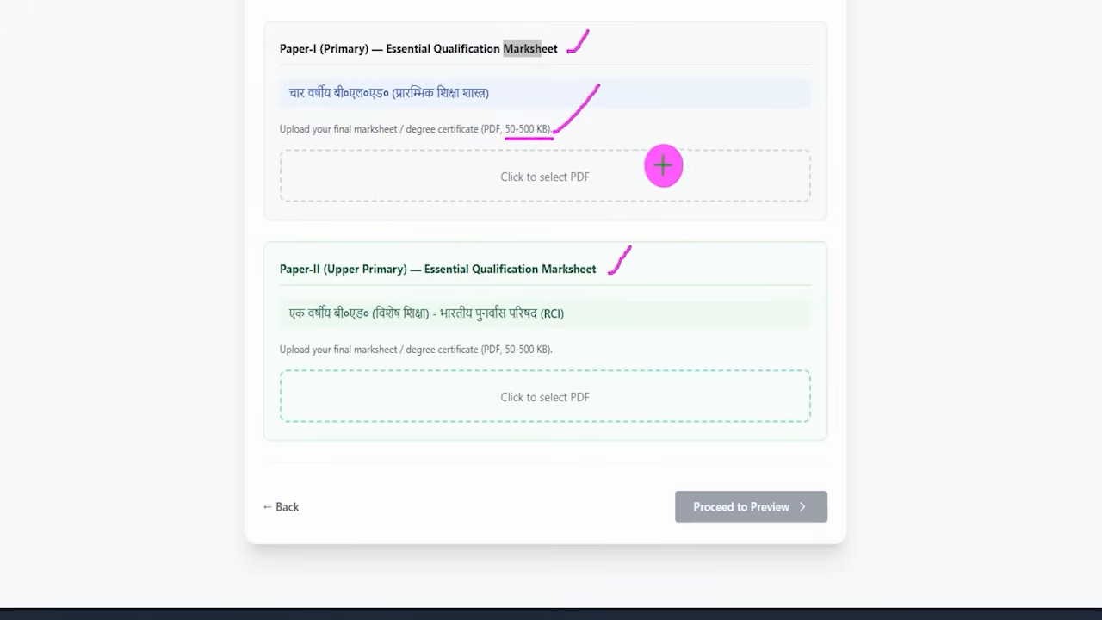
{"action": "left_click_drag", "start_coordinate": [615, 174], "coordinate": [650, 113]}
{"action": "left_click_drag", "start_coordinate": [560, 394], "coordinate": [623, 313]}
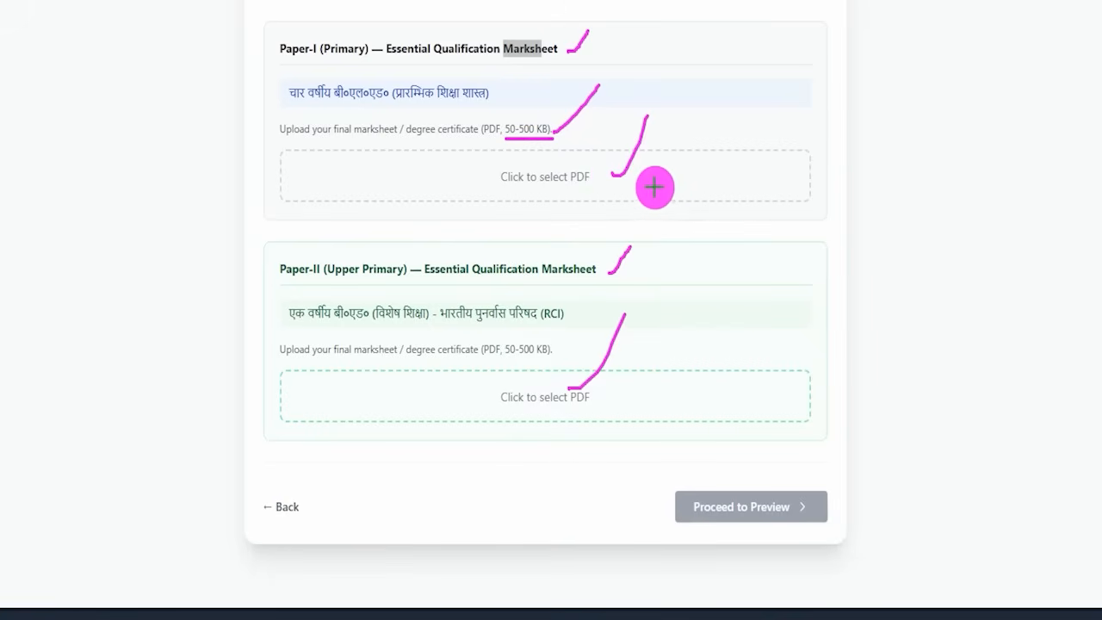
{"action": "left_click_drag", "start_coordinate": [622, 397], "coordinate": [661, 336]}
{"action": "left_click_drag", "start_coordinate": [675, 191], "coordinate": [731, 133]}
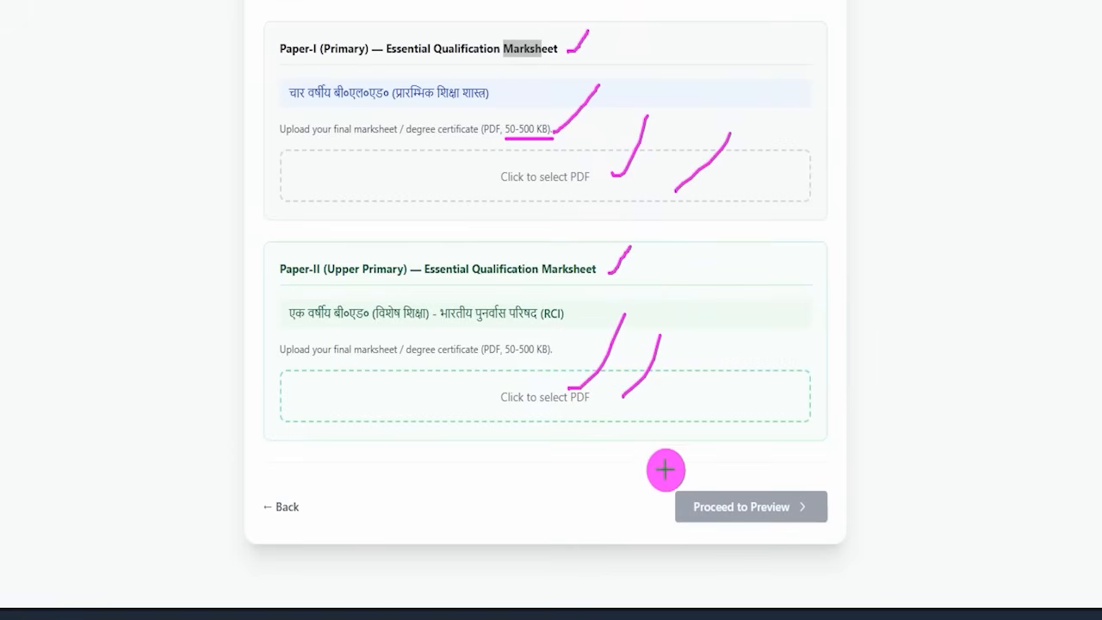
{"action": "left_click_drag", "start_coordinate": [630, 492], "coordinate": [871, 517]}
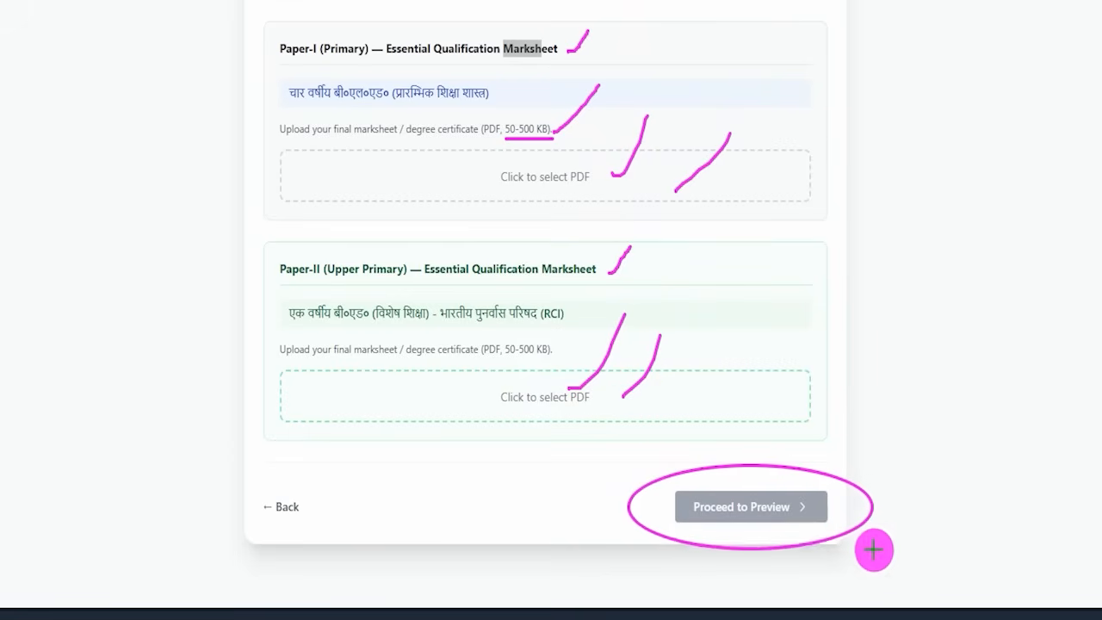
Proceed to the application preview and review the uploaded documents, exam preferences and final declaration
{"action": "left_click", "coordinate": [801, 512]}
{"action": "scroll", "coordinate": [486, 233], "scroll_direction": "down", "scroll_amount": 5}
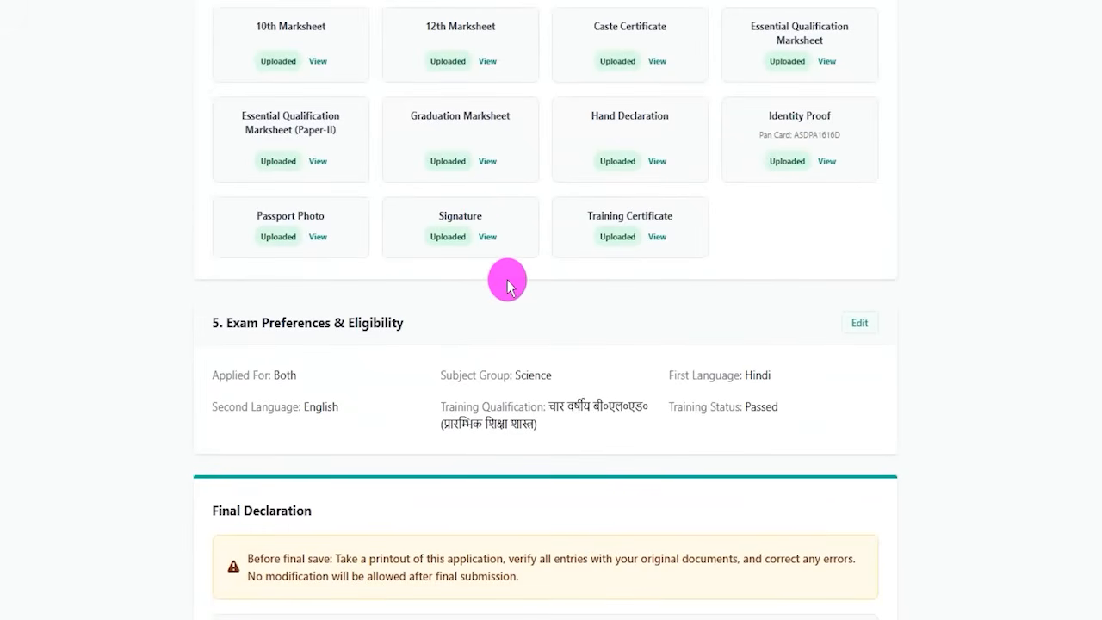
{"action": "scroll", "coordinate": [507, 284], "scroll_direction": "down", "scroll_amount": 2}
{"action": "scroll", "coordinate": [507, 284], "scroll_direction": "down", "scroll_amount": 1}
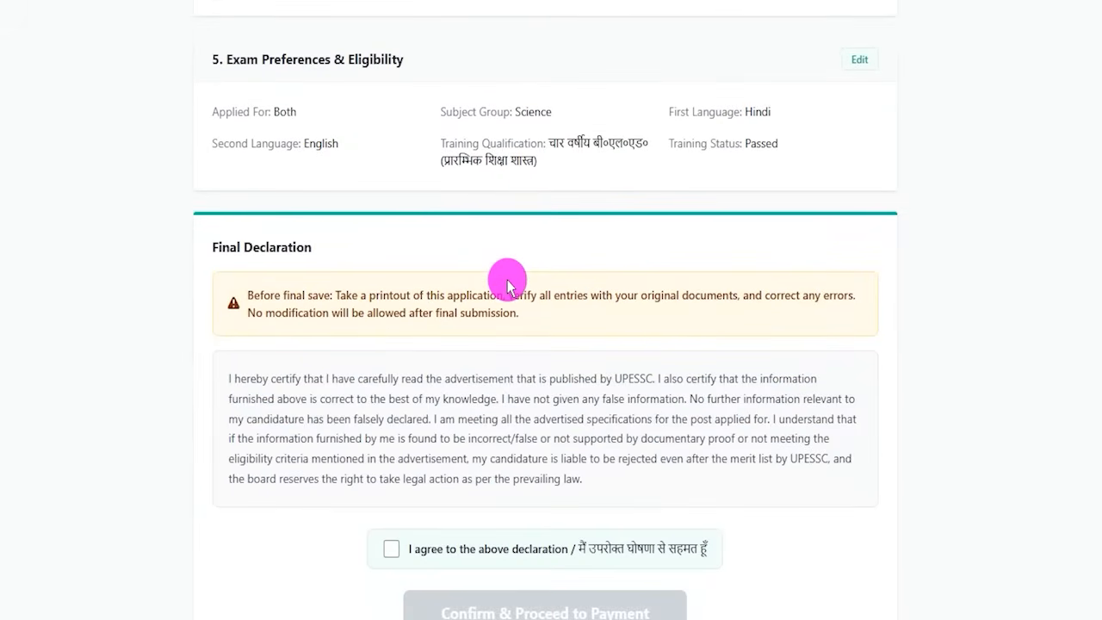
{"action": "scroll", "coordinate": [510, 259], "scroll_direction": "down", "scroll_amount": 2}
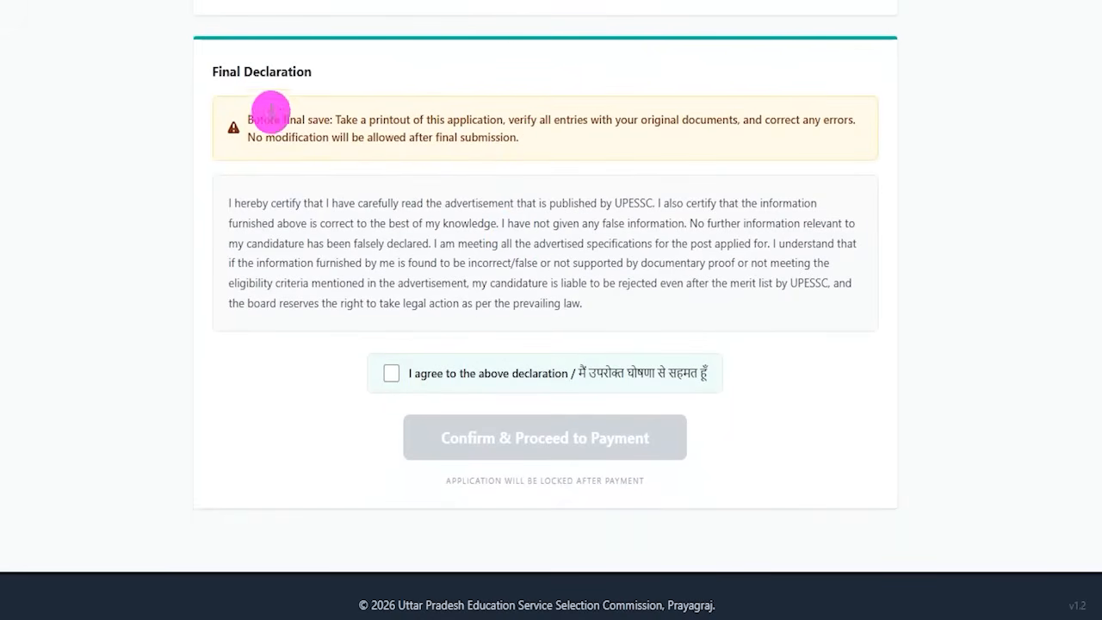
Agree to the final declaration and confirm the application to proceed to the fee payment
{"action": "left_click_drag", "start_coordinate": [221, 69], "coordinate": [274, 70]}
{"action": "left_click", "coordinate": [380, 377]}
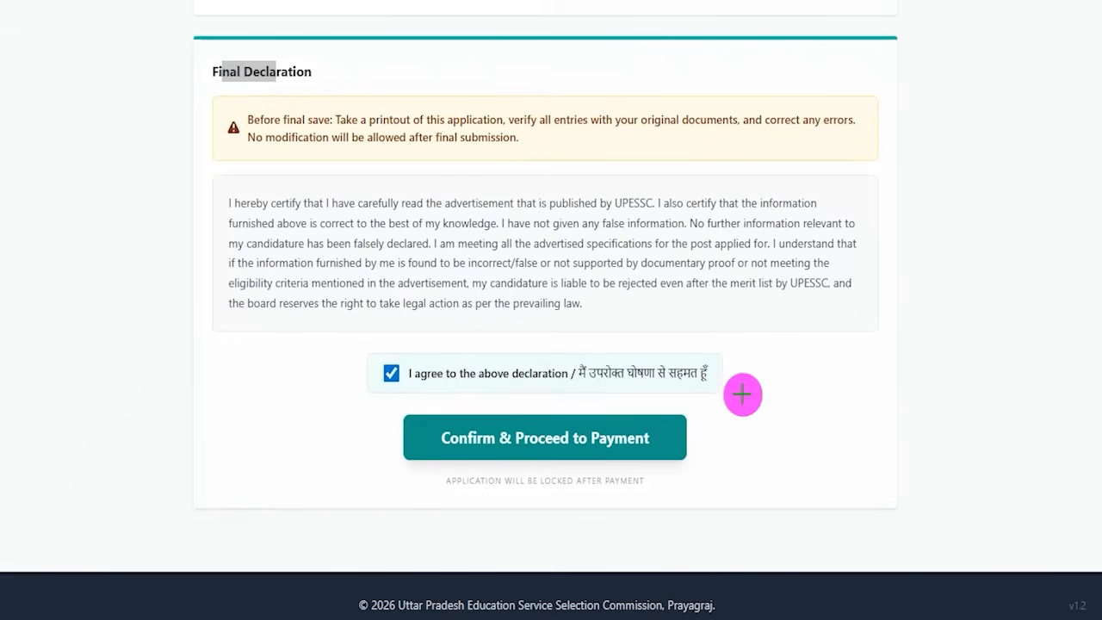
{"action": "left_click_drag", "start_coordinate": [919, 348], "coordinate": [678, 425]}
{"action": "left_click", "coordinate": [661, 425]}
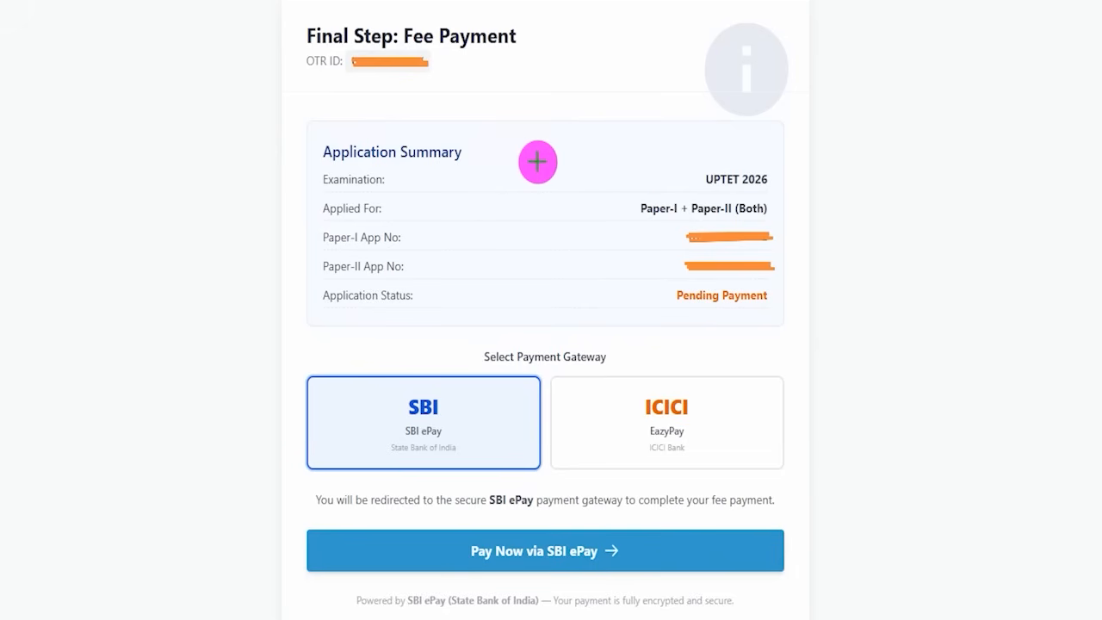
Review the application summary and the two payment gateways, and continue to pay via SBI ePay
{"action": "left_click_drag", "start_coordinate": [540, 152], "coordinate": [592, 75]}
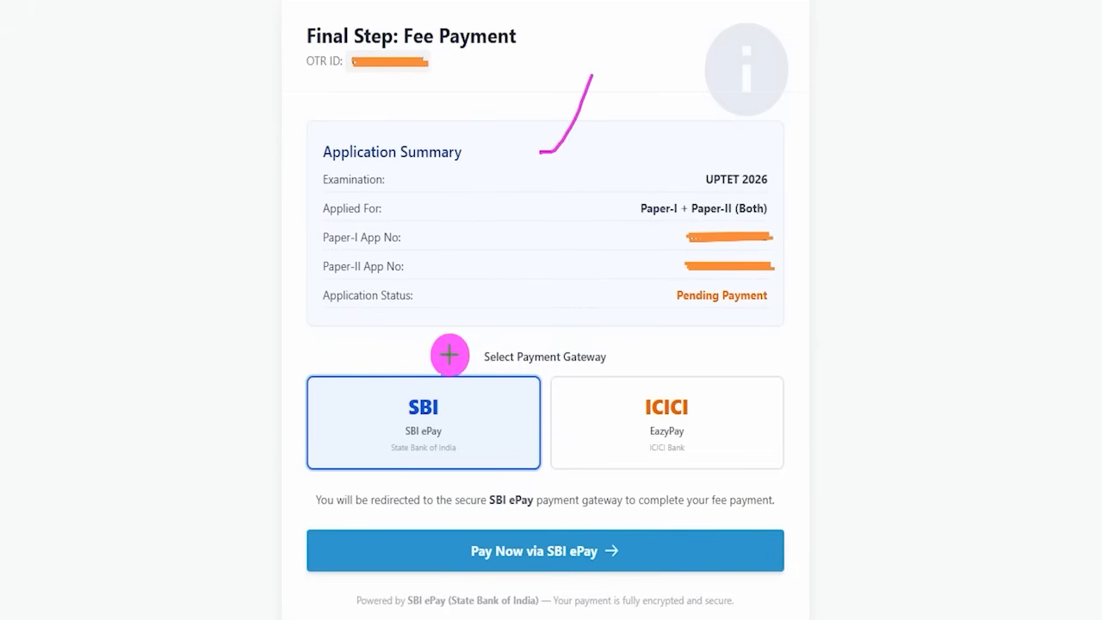
{"action": "left_click_drag", "start_coordinate": [468, 416], "coordinate": [511, 353]}
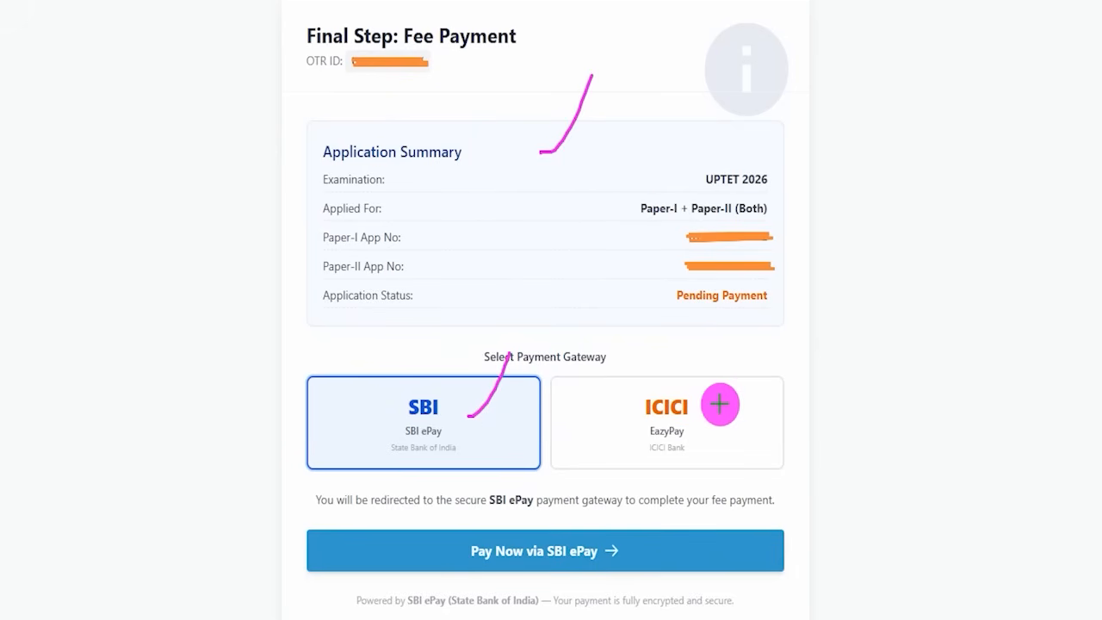
{"action": "left_click_drag", "start_coordinate": [720, 402], "coordinate": [759, 334]}
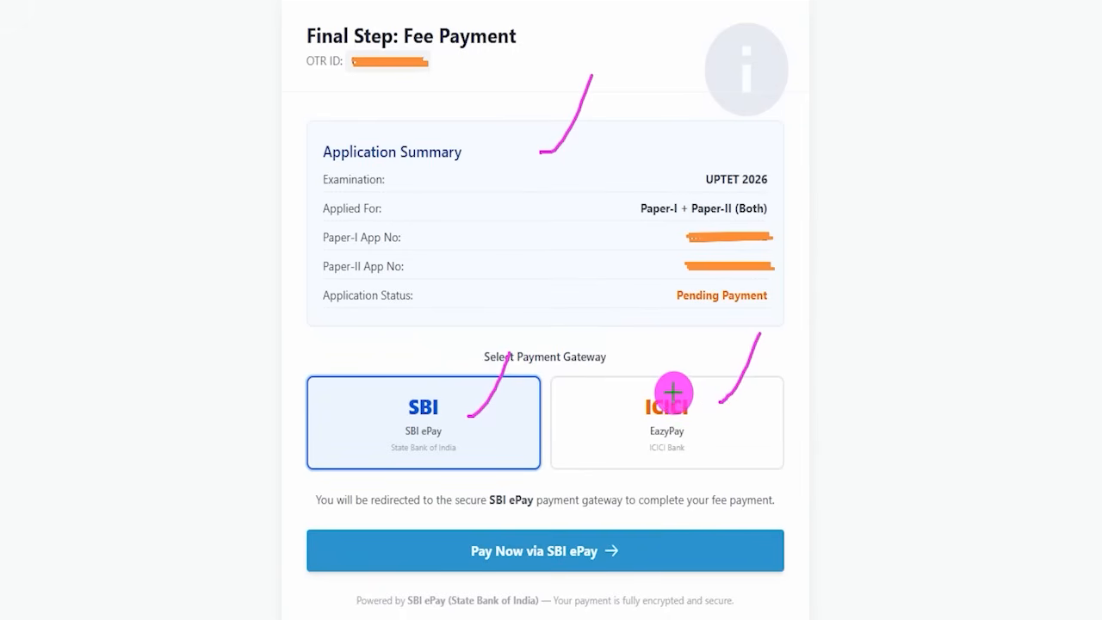
{"action": "left_click_drag", "start_coordinate": [508, 441], "coordinate": [542, 388]}
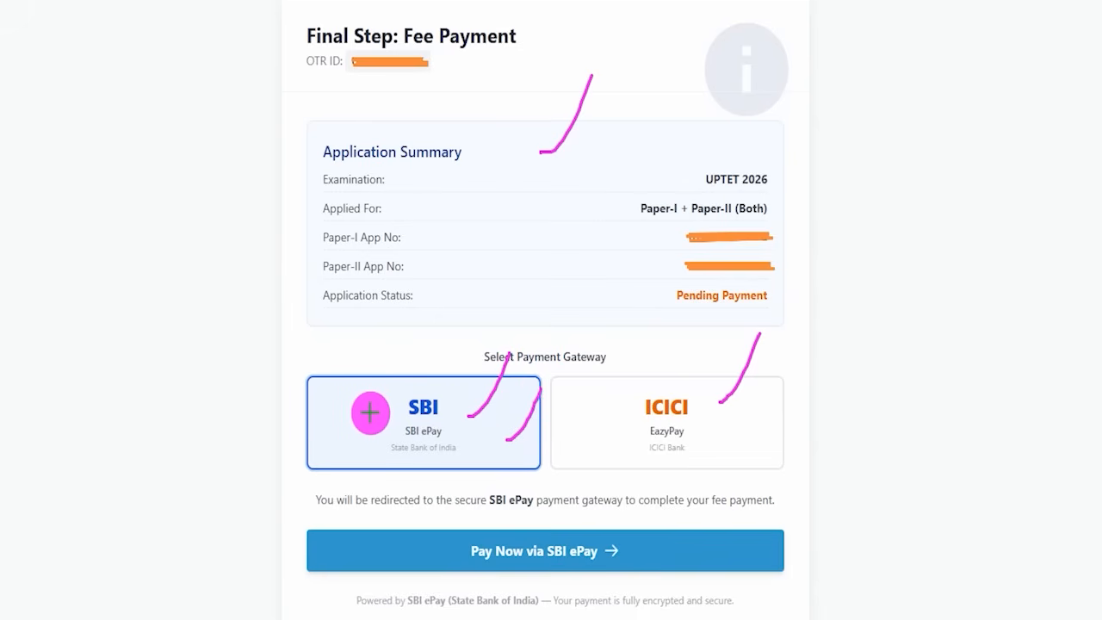
{"action": "left_click_drag", "start_coordinate": [366, 412], "coordinate": [411, 342]}
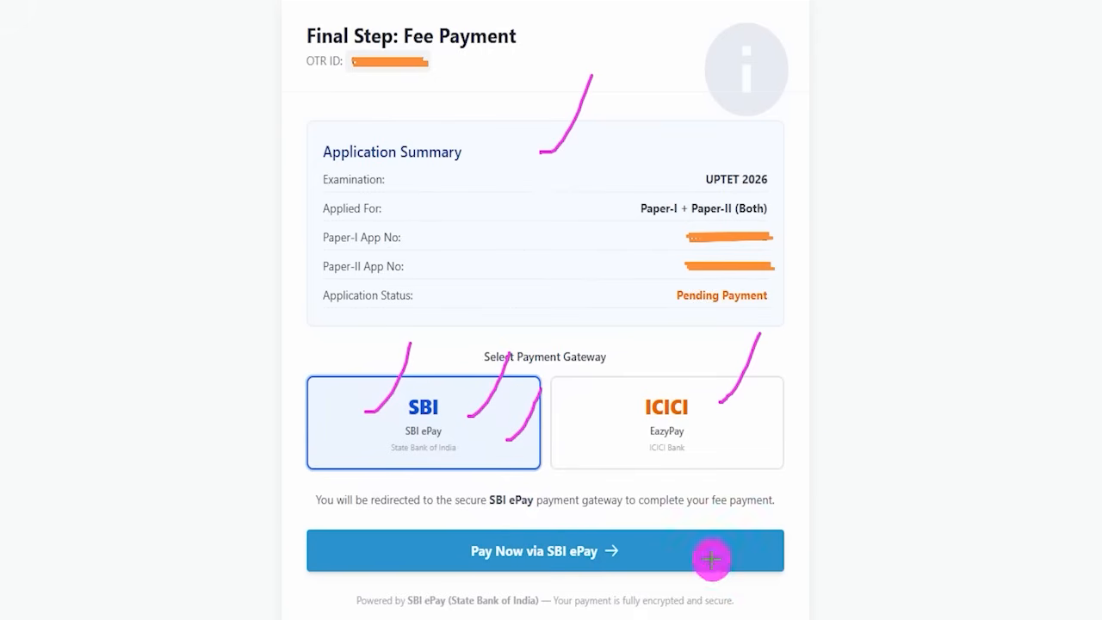
{"action": "mouse_move", "coordinate": [887, 381]}
{"action": "left_mouse_down"}
{"action": "mouse_move", "coordinate": [770, 497]}
{"action": "mouse_move", "coordinate": [716, 517]}
{"action": "mouse_move", "coordinate": [686, 537]}
{"action": "mouse_move", "coordinate": [681, 564]}
{"action": "mouse_move", "coordinate": [672, 560]}
{"action": "left_mouse_up"}
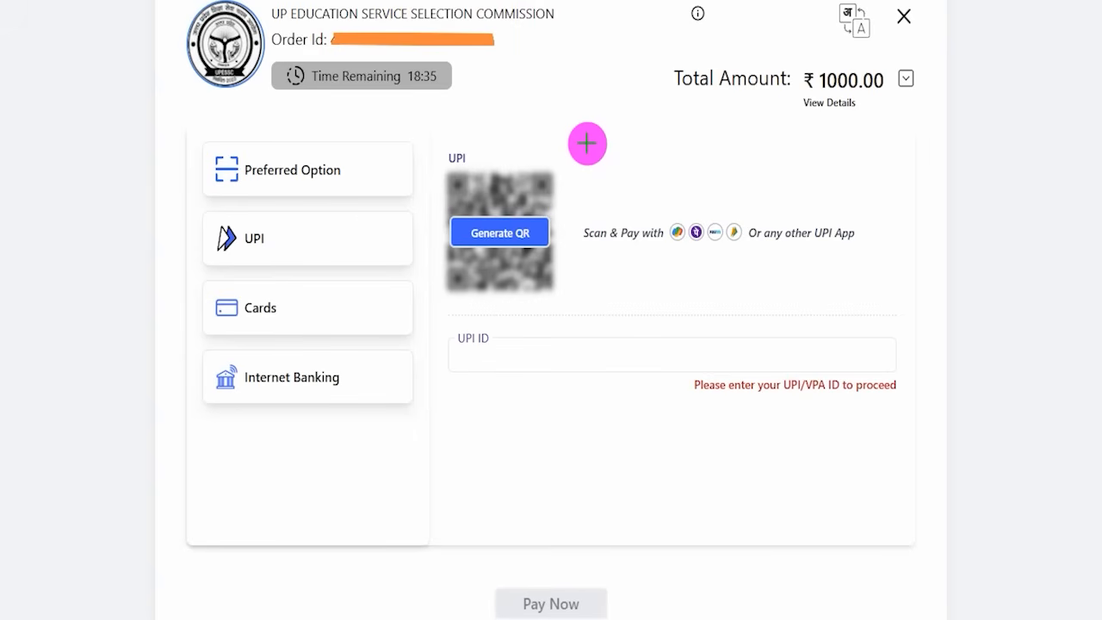
Examine the total fee amount and the UPI, Cards and Internet Banking payment methods, including the UPI ID entry
{"action": "left_click_drag", "start_coordinate": [487, 123], "coordinate": [530, 61]}
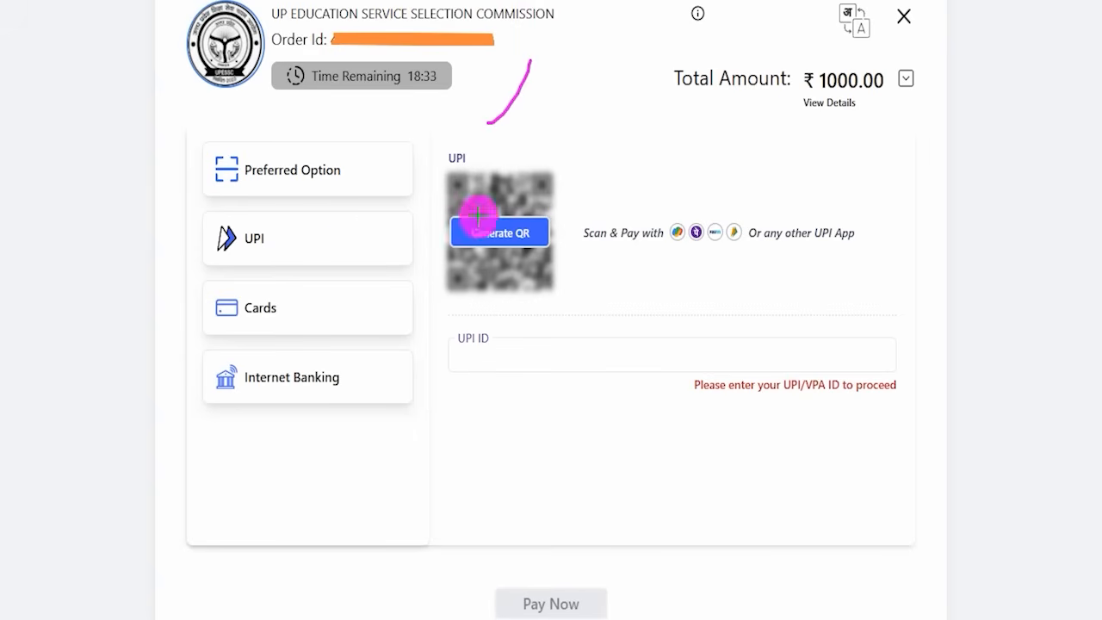
{"action": "left_click_drag", "start_coordinate": [350, 239], "coordinate": [386, 201]}
{"action": "left_click_drag", "start_coordinate": [346, 301], "coordinate": [372, 273]}
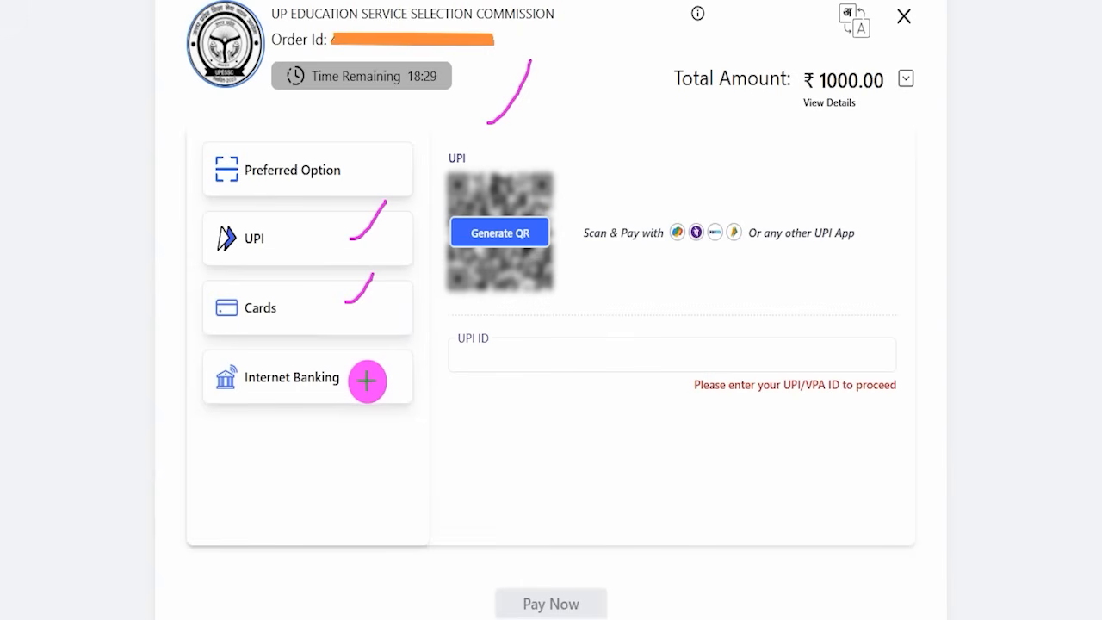
{"action": "left_click_drag", "start_coordinate": [367, 382], "coordinate": [396, 338]}
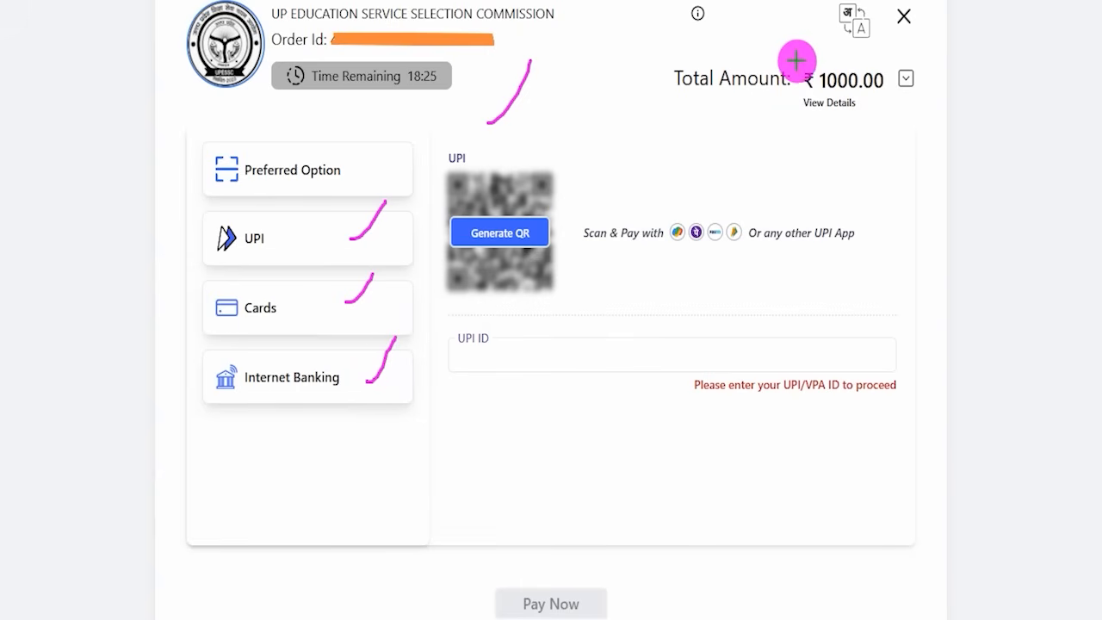
{"action": "left_click_drag", "start_coordinate": [797, 55], "coordinate": [898, 98]}
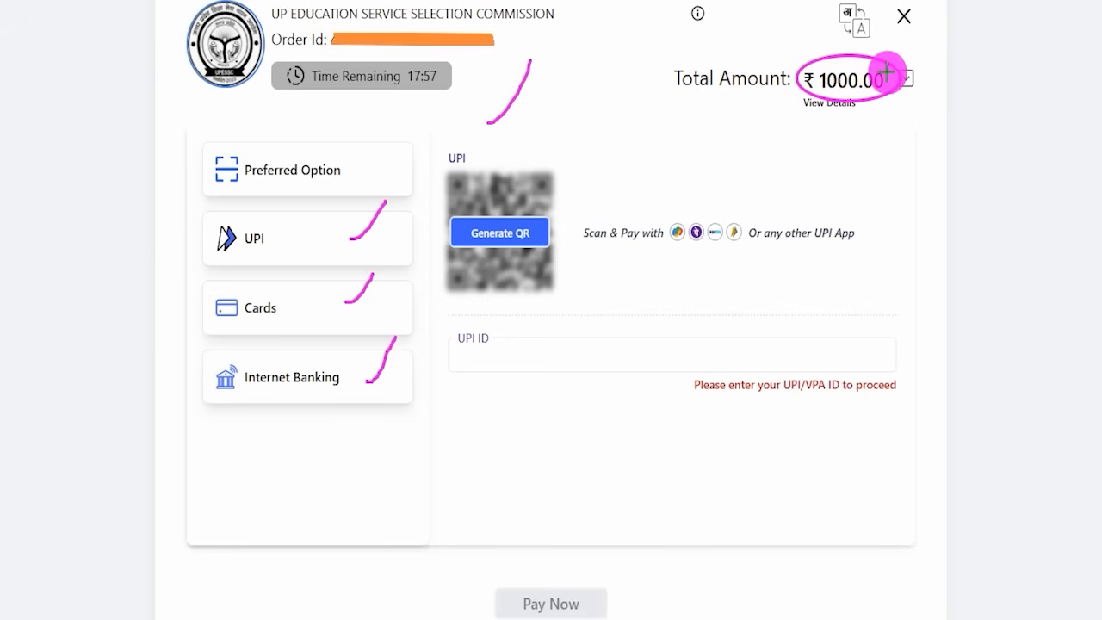
{"action": "left_click_drag", "start_coordinate": [887, 81], "coordinate": [919, 36]}
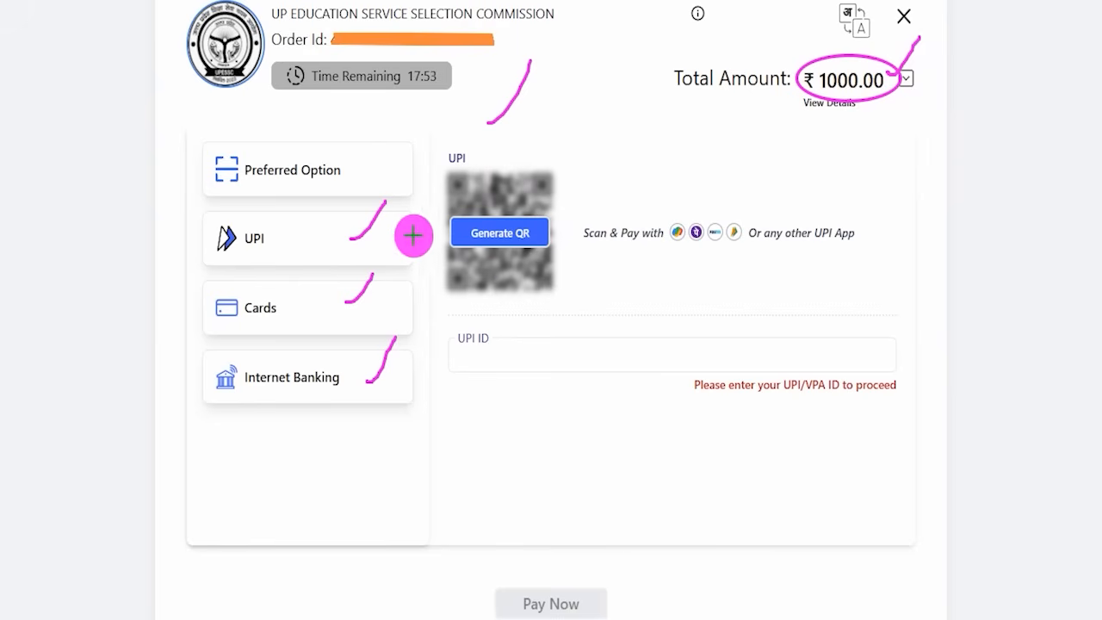
{"action": "mouse_move", "coordinate": [181, 208]}
{"action": "left_mouse_down"}
{"action": "mouse_move", "coordinate": [419, 225]}
{"action": "mouse_move", "coordinate": [420, 268]}
{"action": "left_mouse_up"}
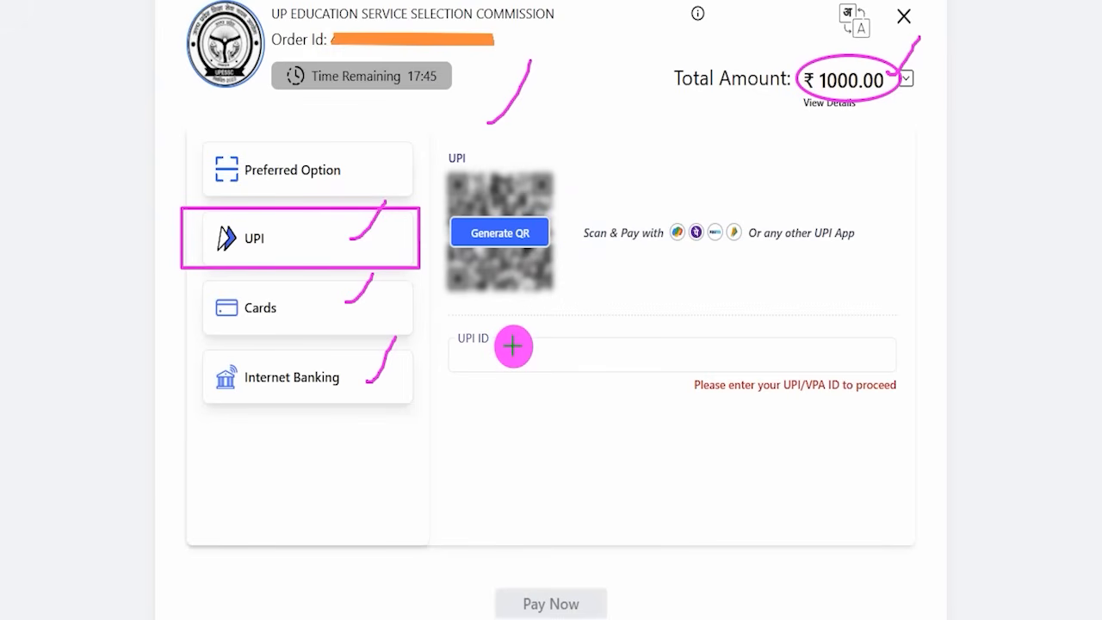
{"action": "left_click_drag", "start_coordinate": [530, 357], "coordinate": [573, 325]}
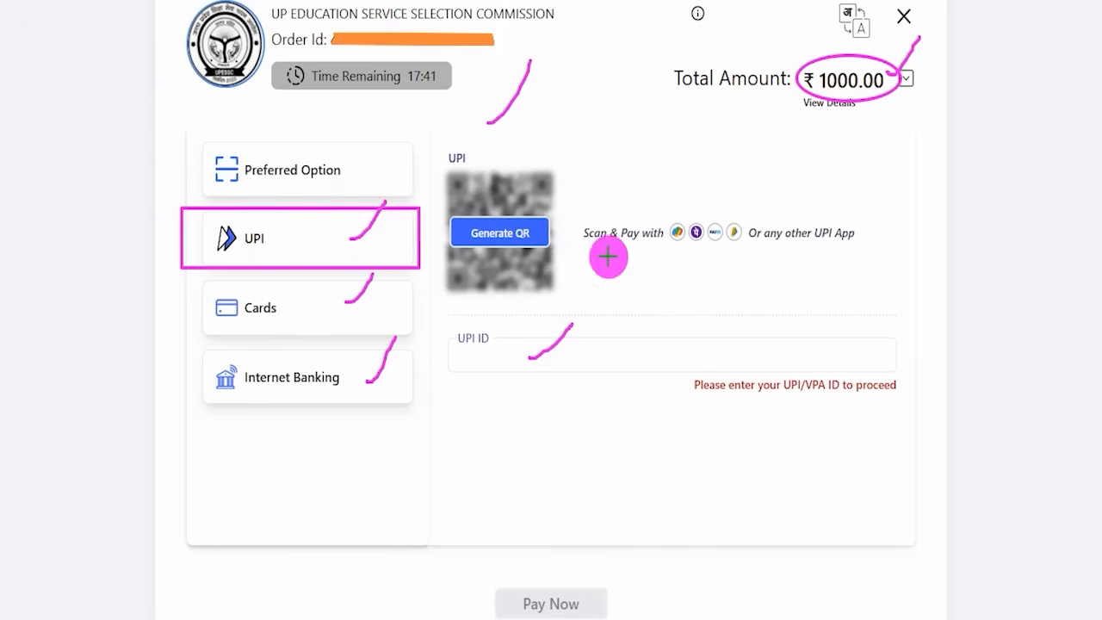
Generate the UPI QR code for the fee payment and check its time limit and the UPI ID alternative
{"action": "mouse_move", "coordinate": [556, 232]}
{"action": "left_mouse_down"}
{"action": "mouse_move", "coordinate": [597, 179]}
{"action": "mouse_move", "coordinate": [570, 148]}
{"action": "left_mouse_up"}
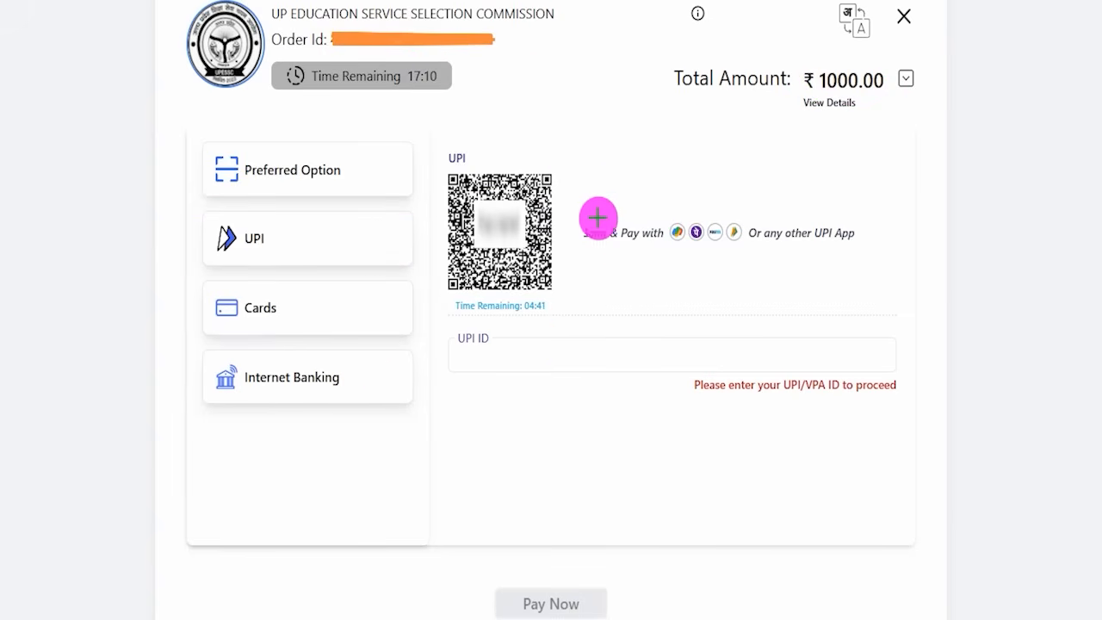
{"action": "mouse_move", "coordinate": [575, 172]}
{"action": "left_mouse_down"}
{"action": "mouse_move", "coordinate": [566, 167]}
{"action": "mouse_move", "coordinate": [600, 105]}
{"action": "left_mouse_up"}
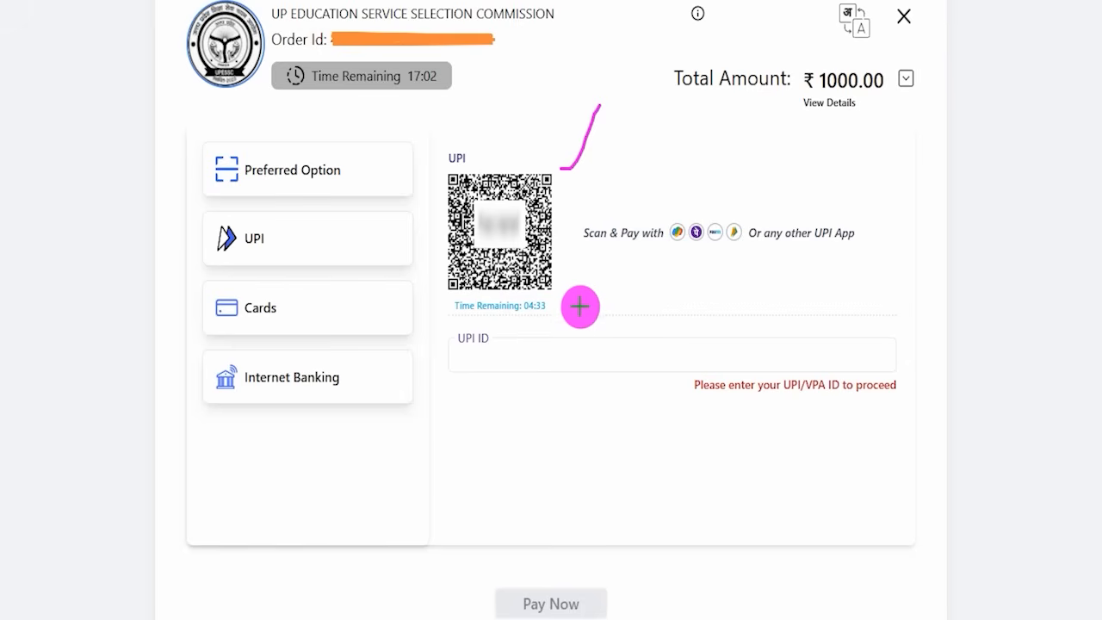
{"action": "left_click_drag", "start_coordinate": [578, 299], "coordinate": [618, 250]}
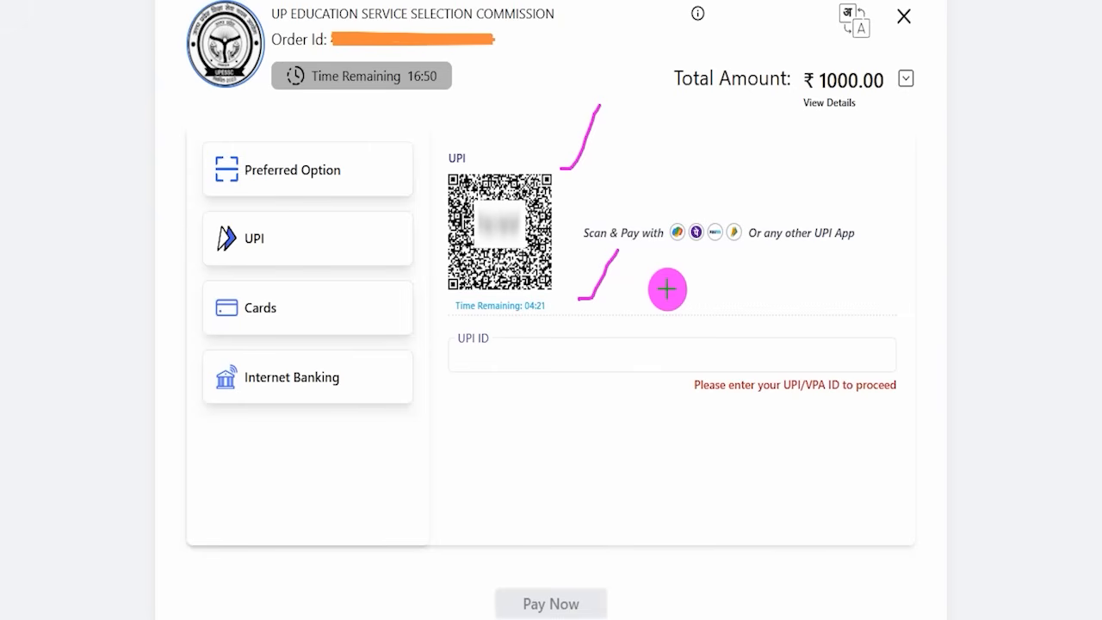
{"action": "left_click_drag", "start_coordinate": [605, 358], "coordinate": [655, 308]}
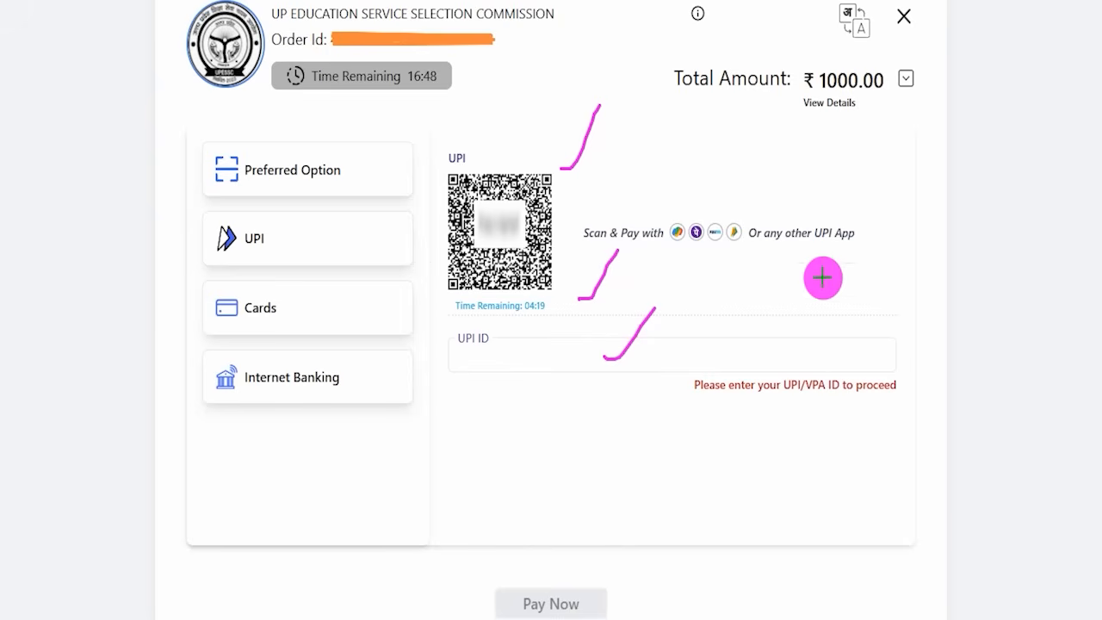